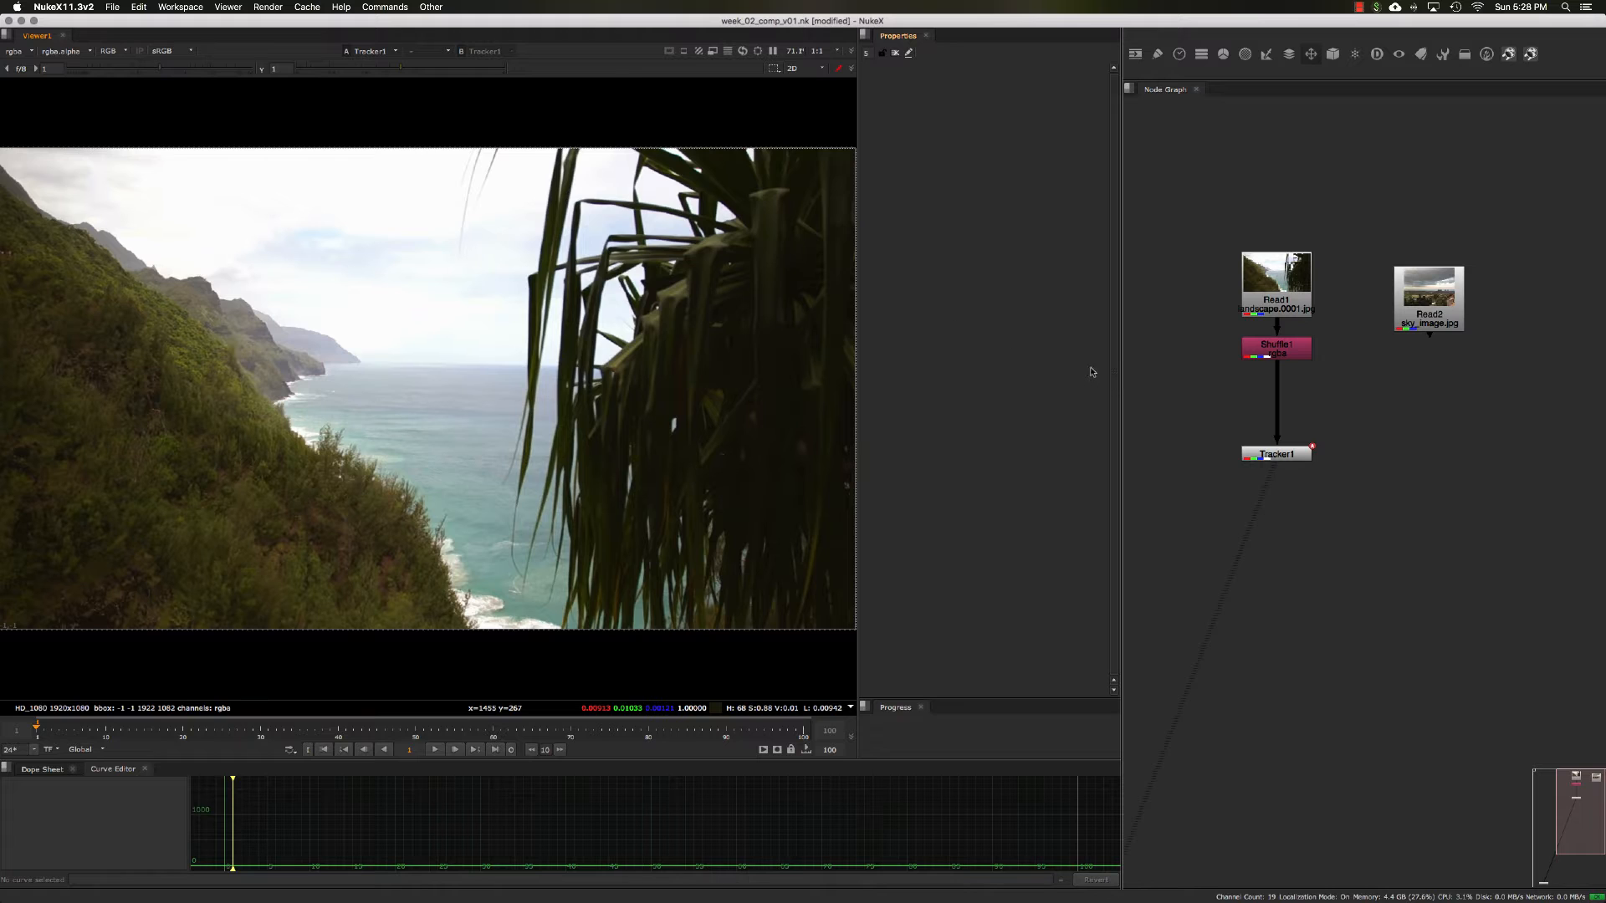
- Reposition the Tracker1 node below the landscape's Shuffle node and place the sky_image.jpg Read node beside the landscape branch
drag(1292, 459, 1293, 465)
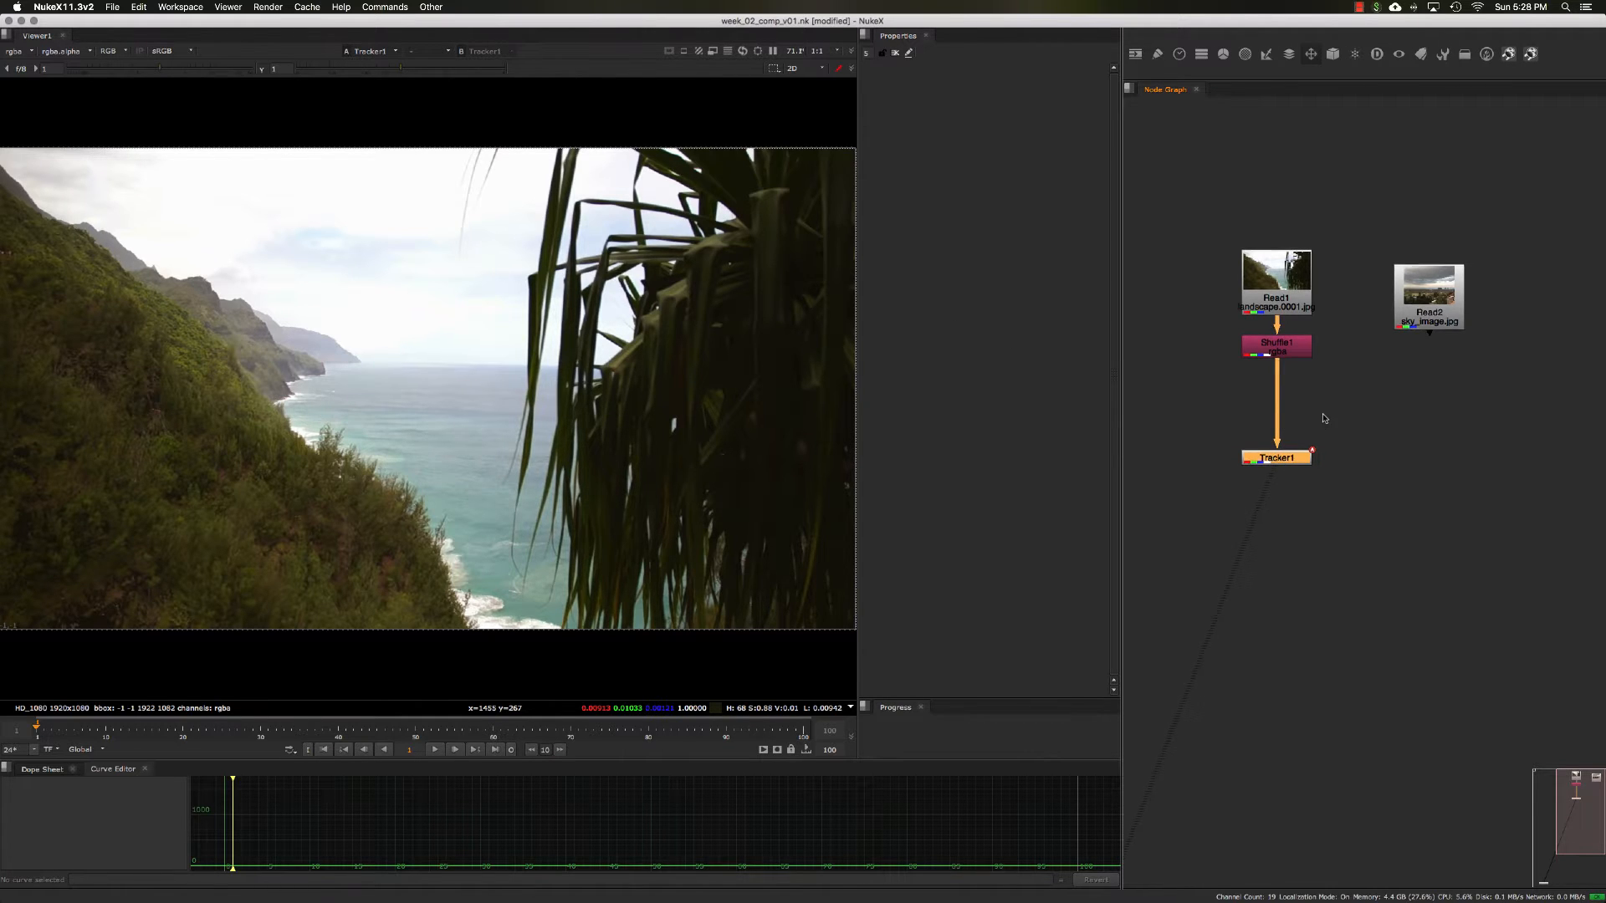
middle_drag(1321, 417, 1323, 413)
drag(1290, 456, 1291, 473)
drag(1213, 230, 1323, 395)
middle_drag(1353, 420, 1371, 393)
drag(1413, 294, 1439, 281)
- View the sky image and the landscape's Shuffle output on separate viewer inputs and compare their framing and resolution
key(1)
key(minus)
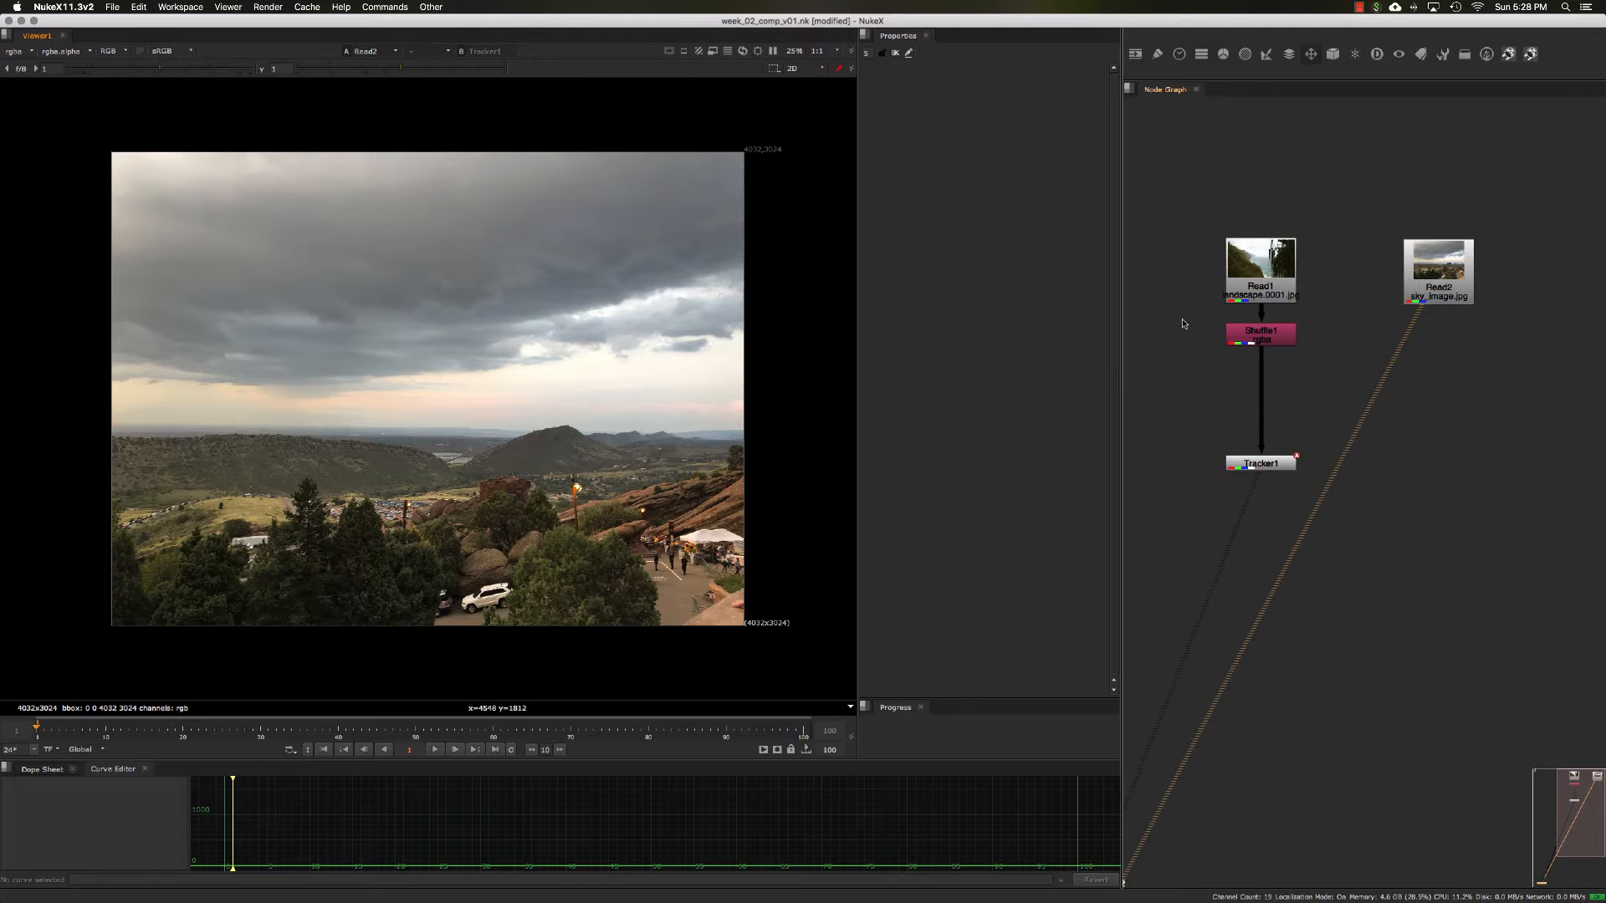
click(1261, 334)
key(1)
key(2)
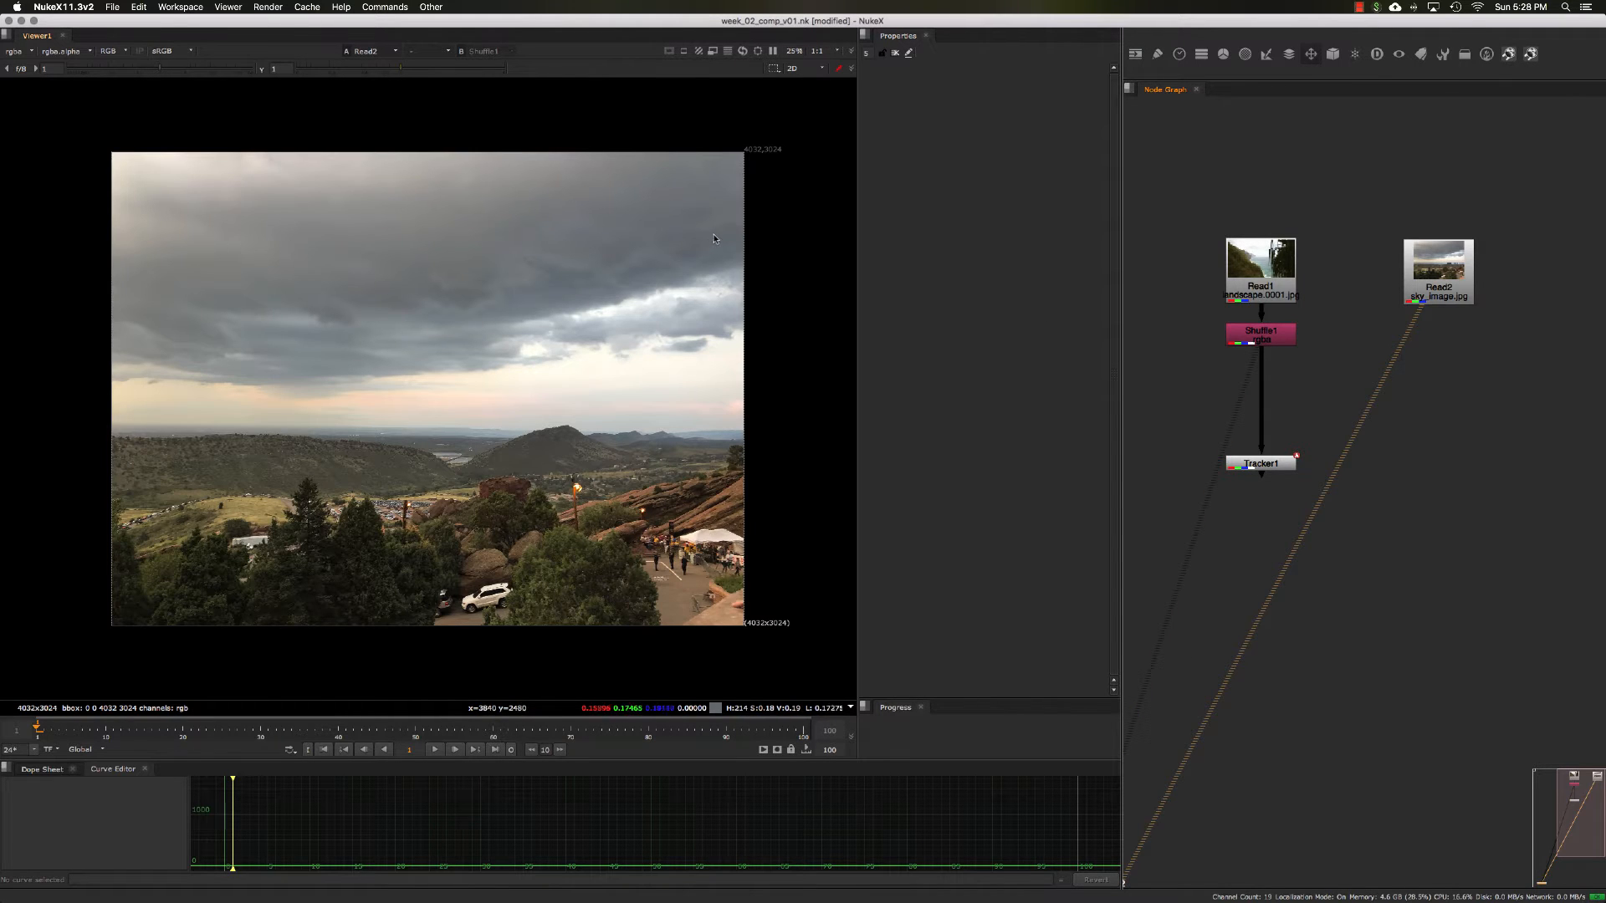
key(1)
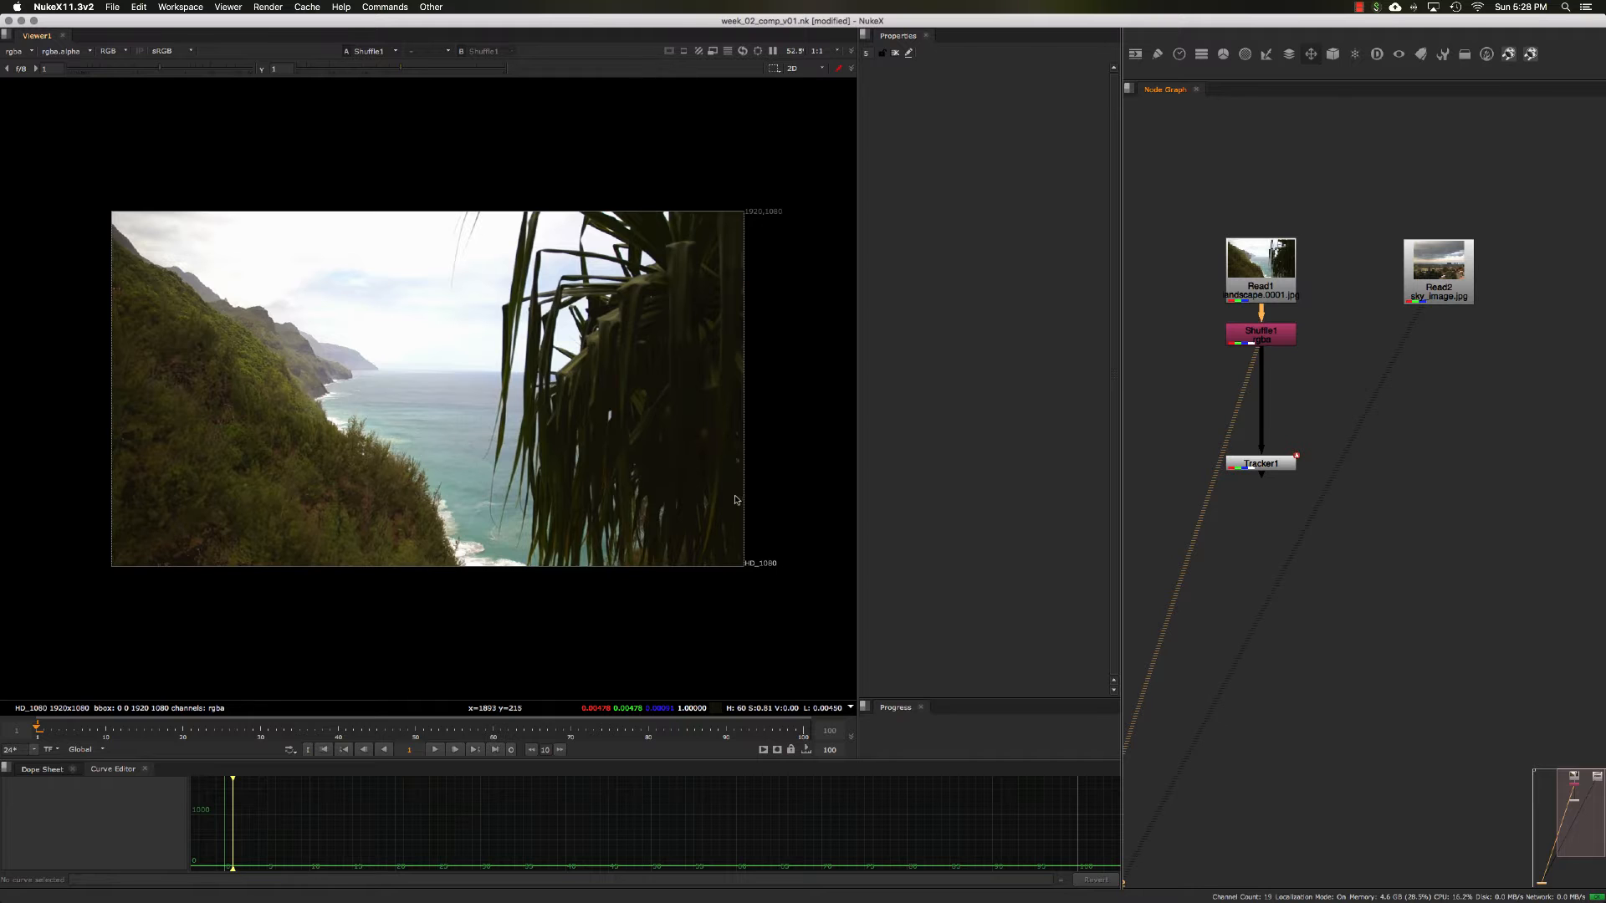
key(2)
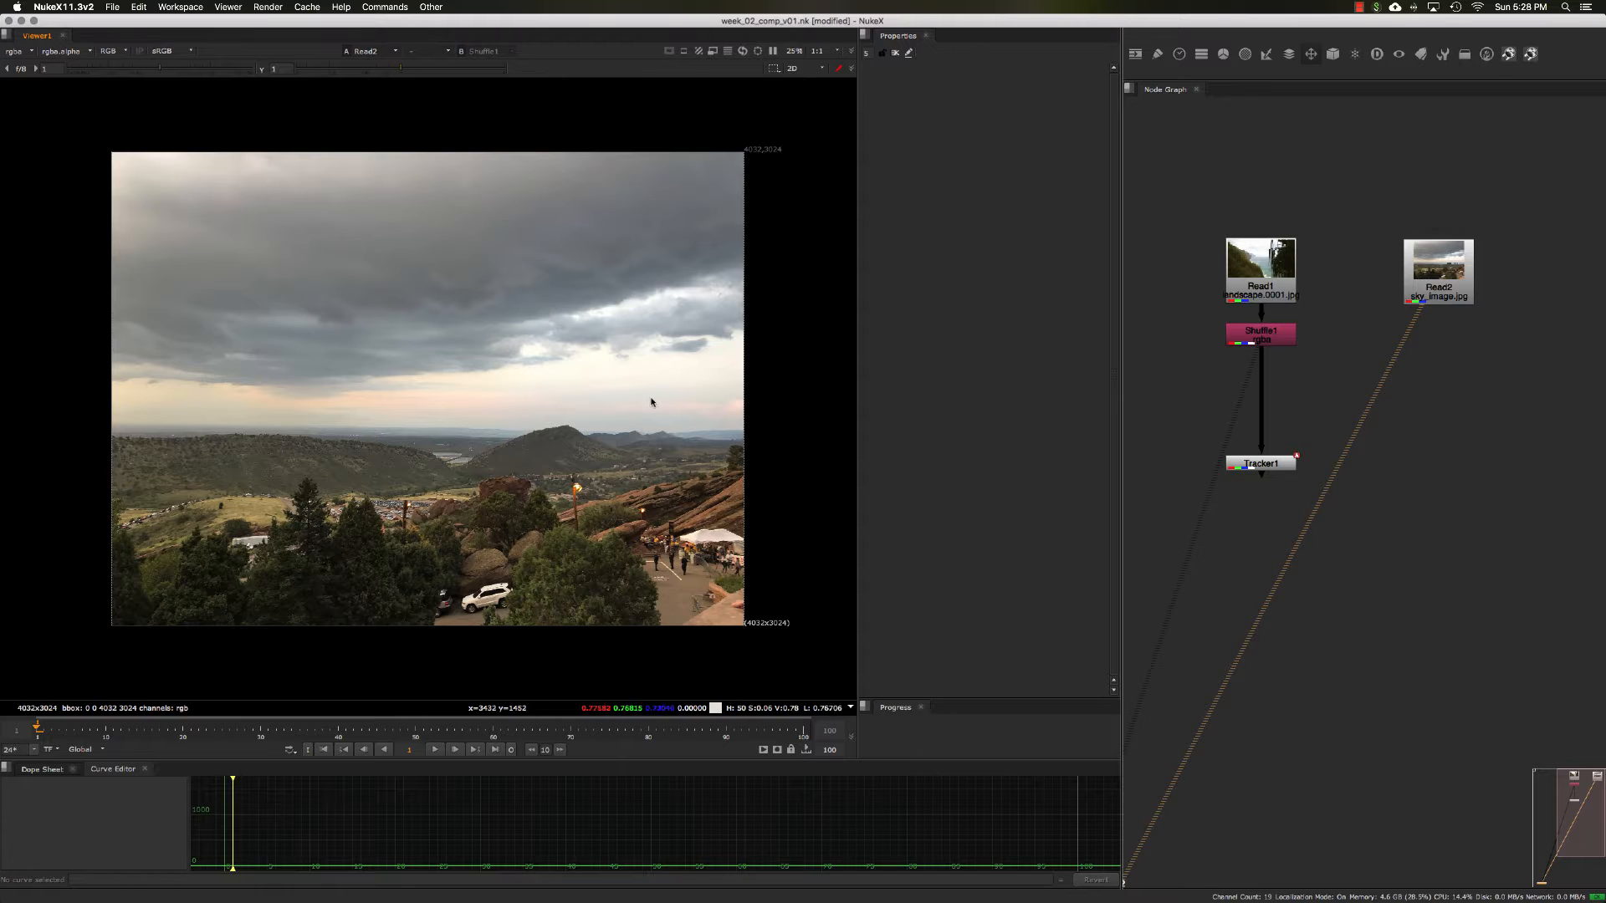
- Adjust the sky_image.jpg Read node's position and add a Shuffle node directly beneath it
drag(1447, 275, 1456, 271)
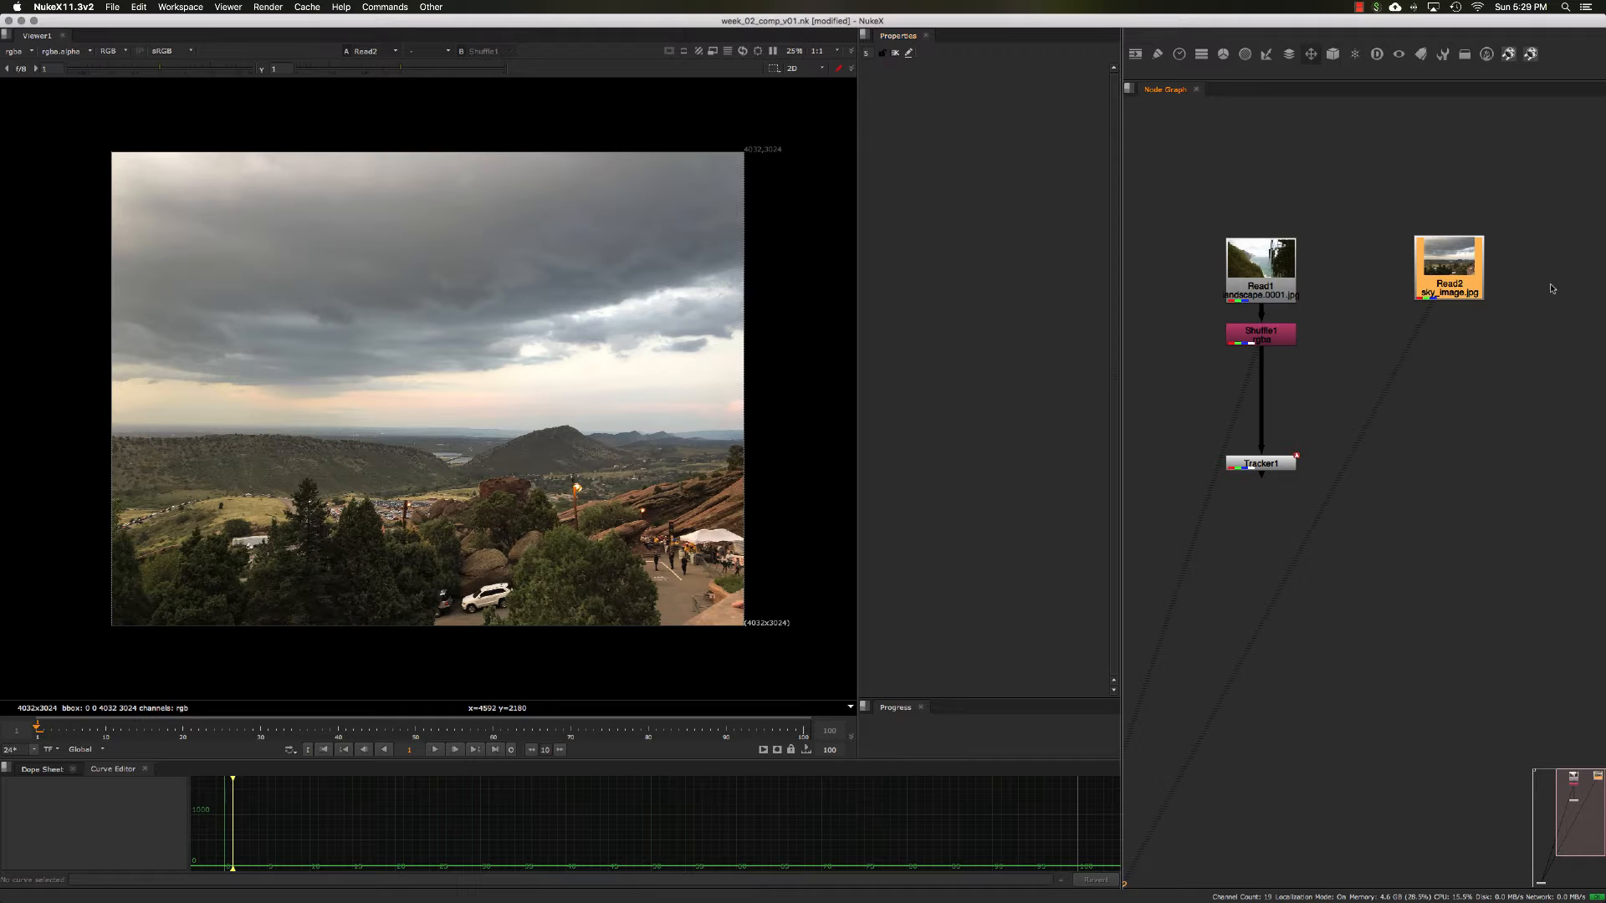
drag(1477, 281, 1482, 278)
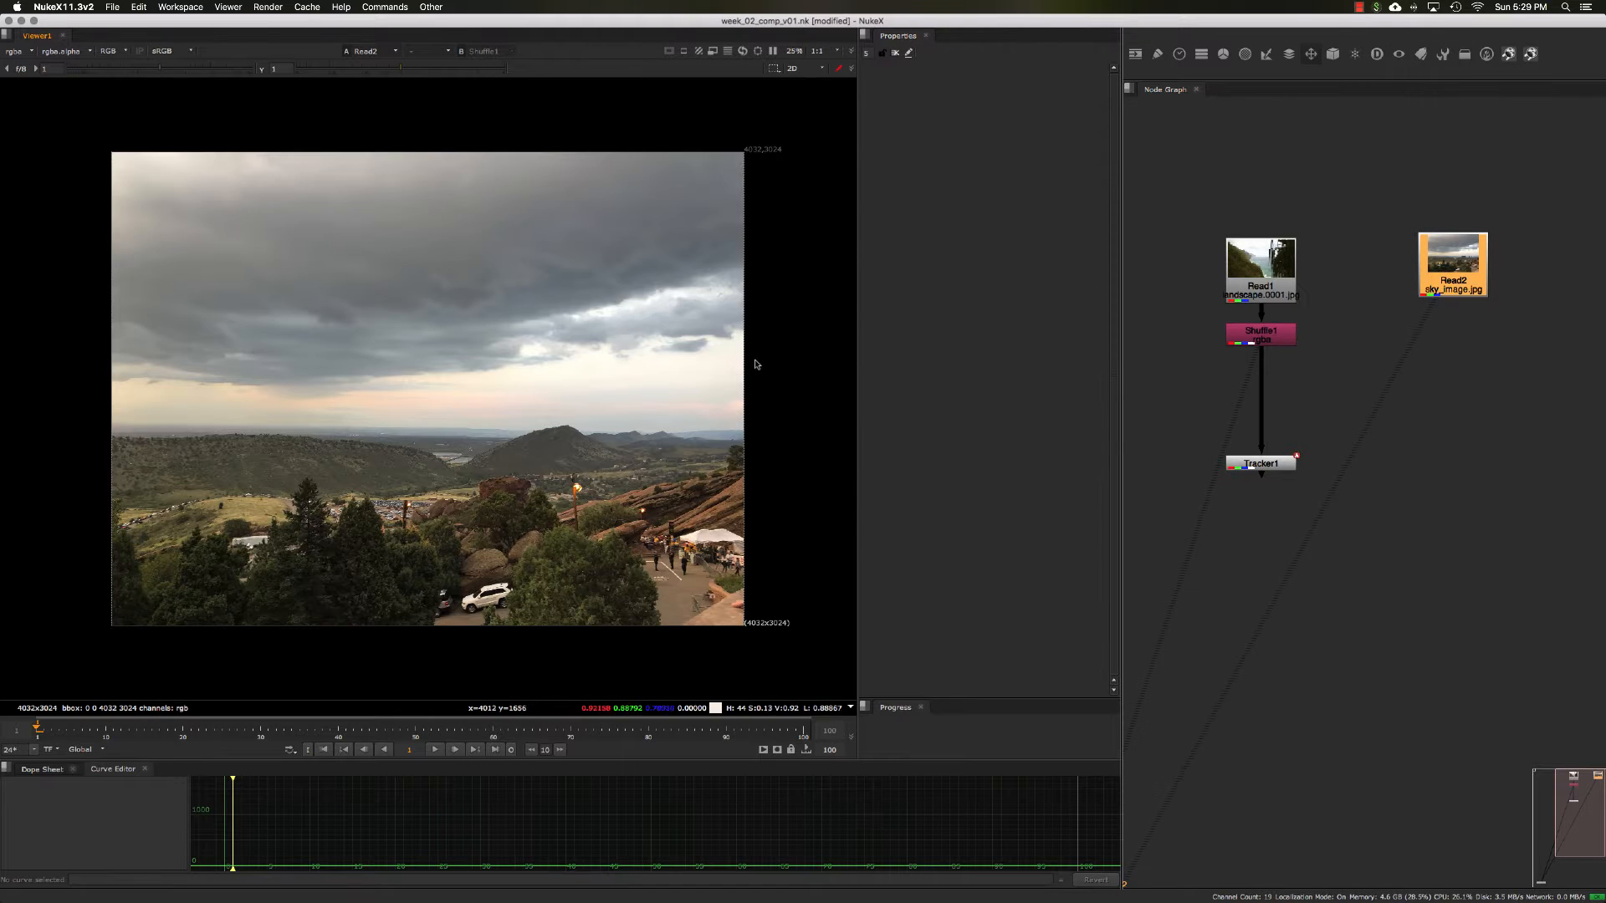
key(Tab)
text(s)
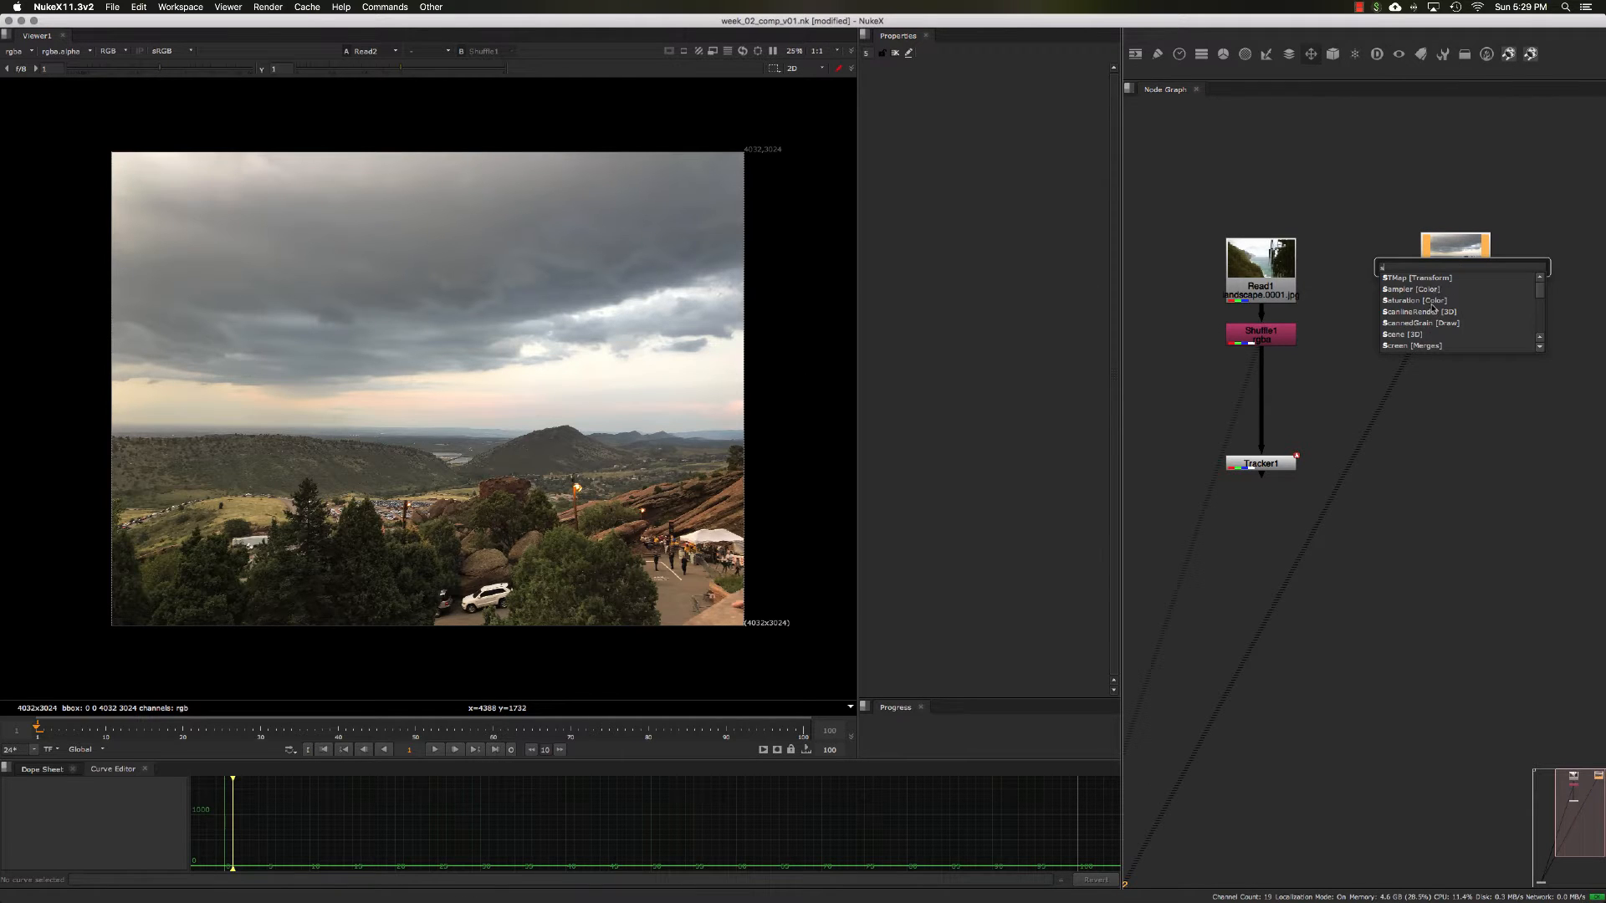
text(huf)
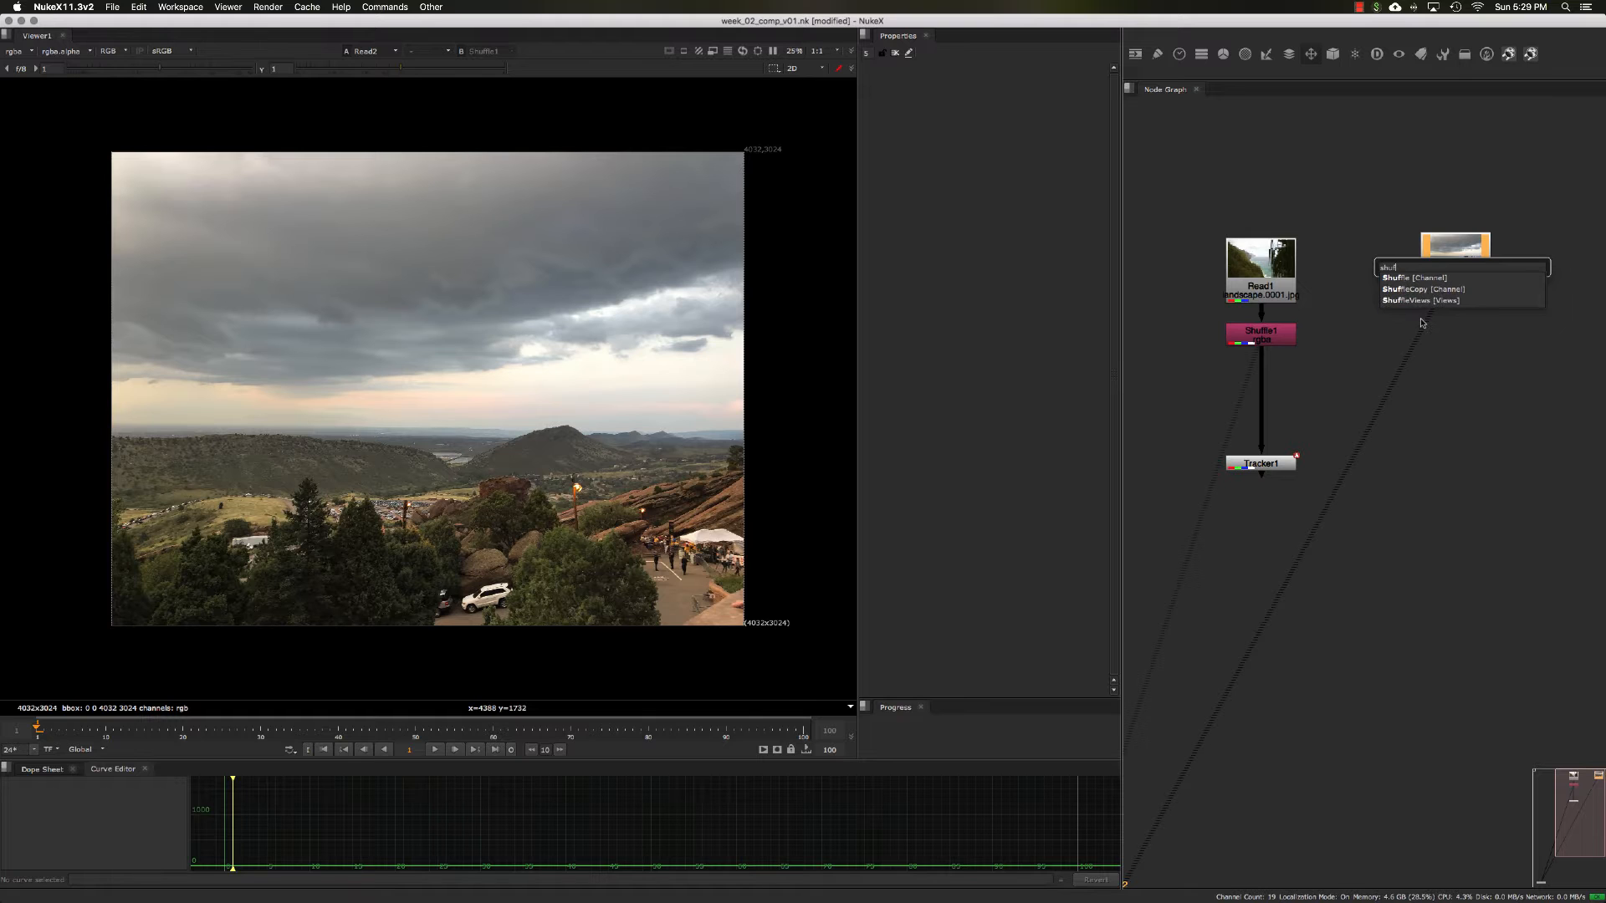
key(Return)
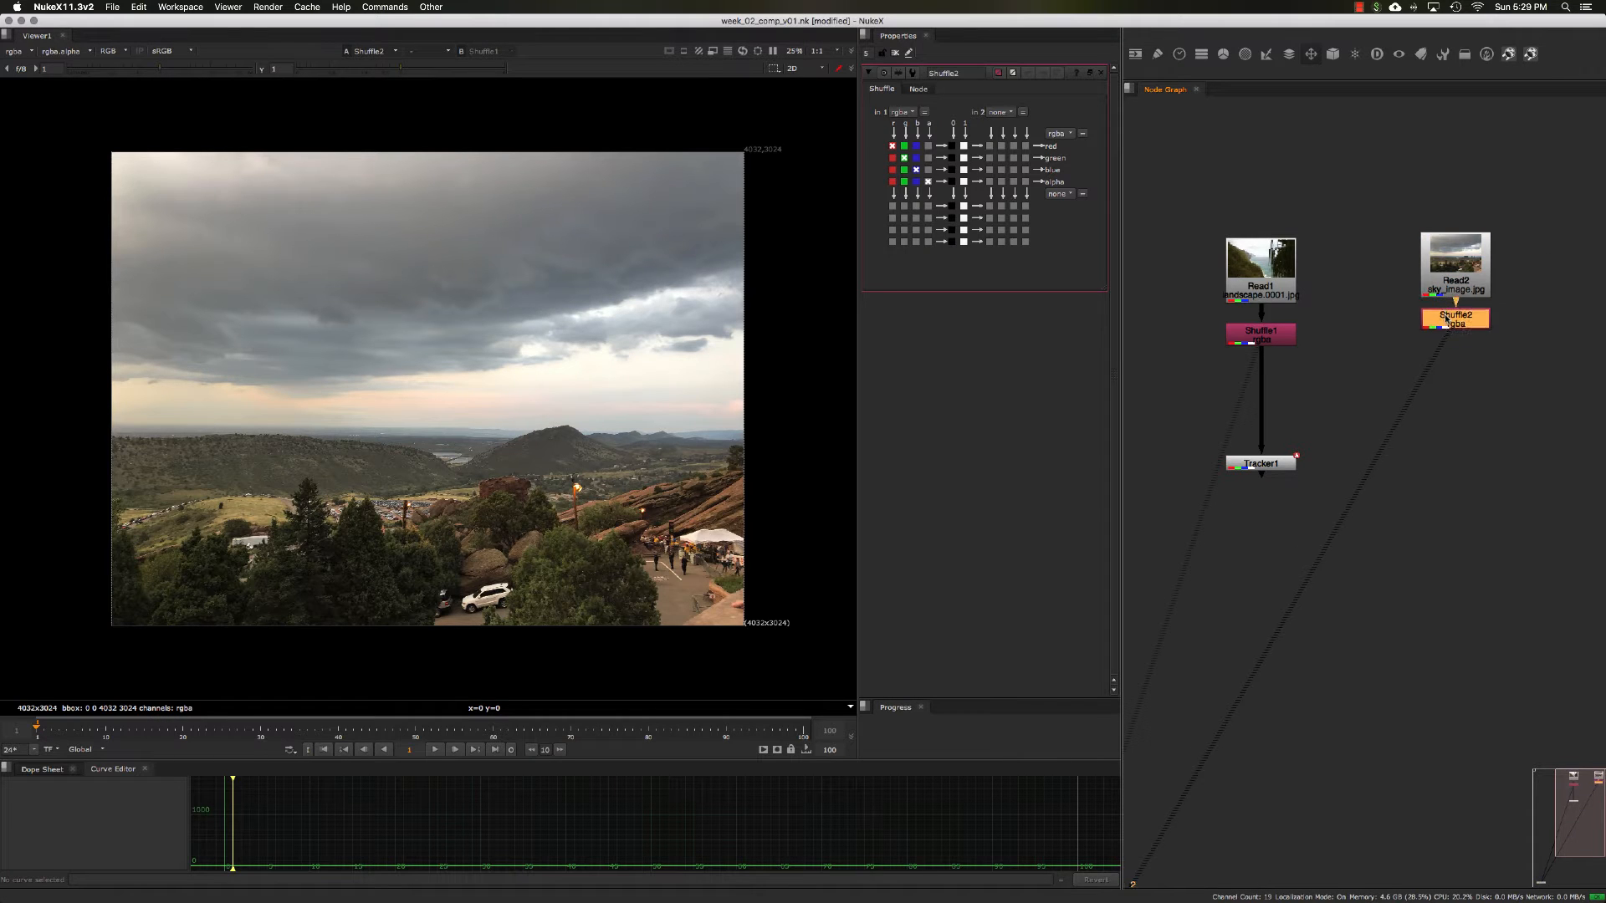
- Fill the alpha channel of the sky's Shuffle node with solid white and check the alpha in the viewer
key(a)
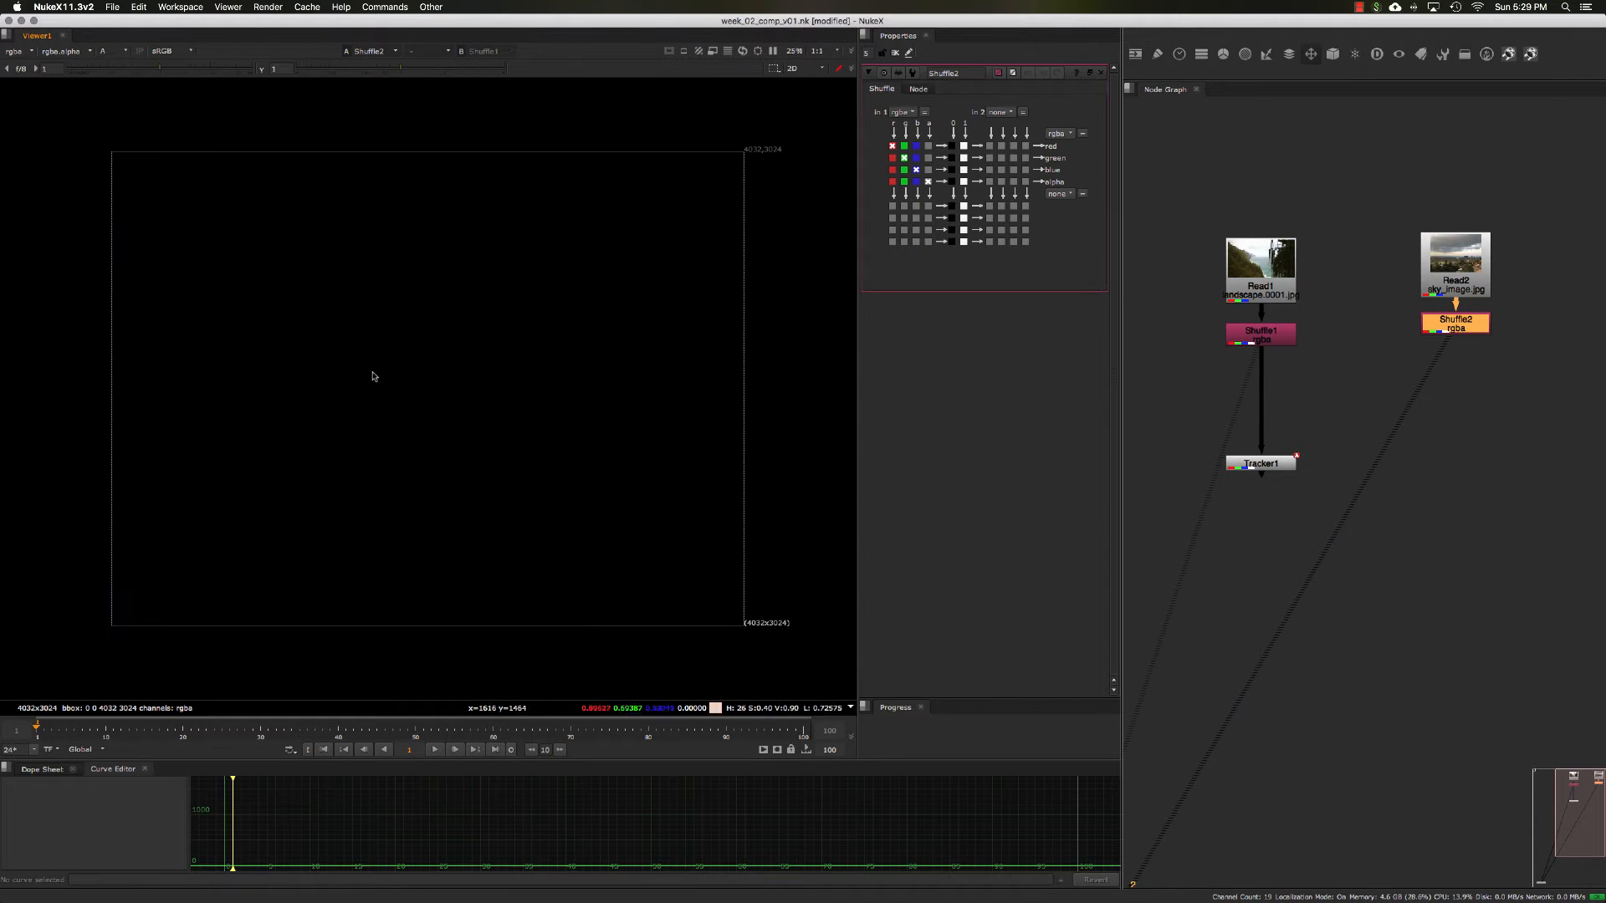
click(963, 182)
key(a)
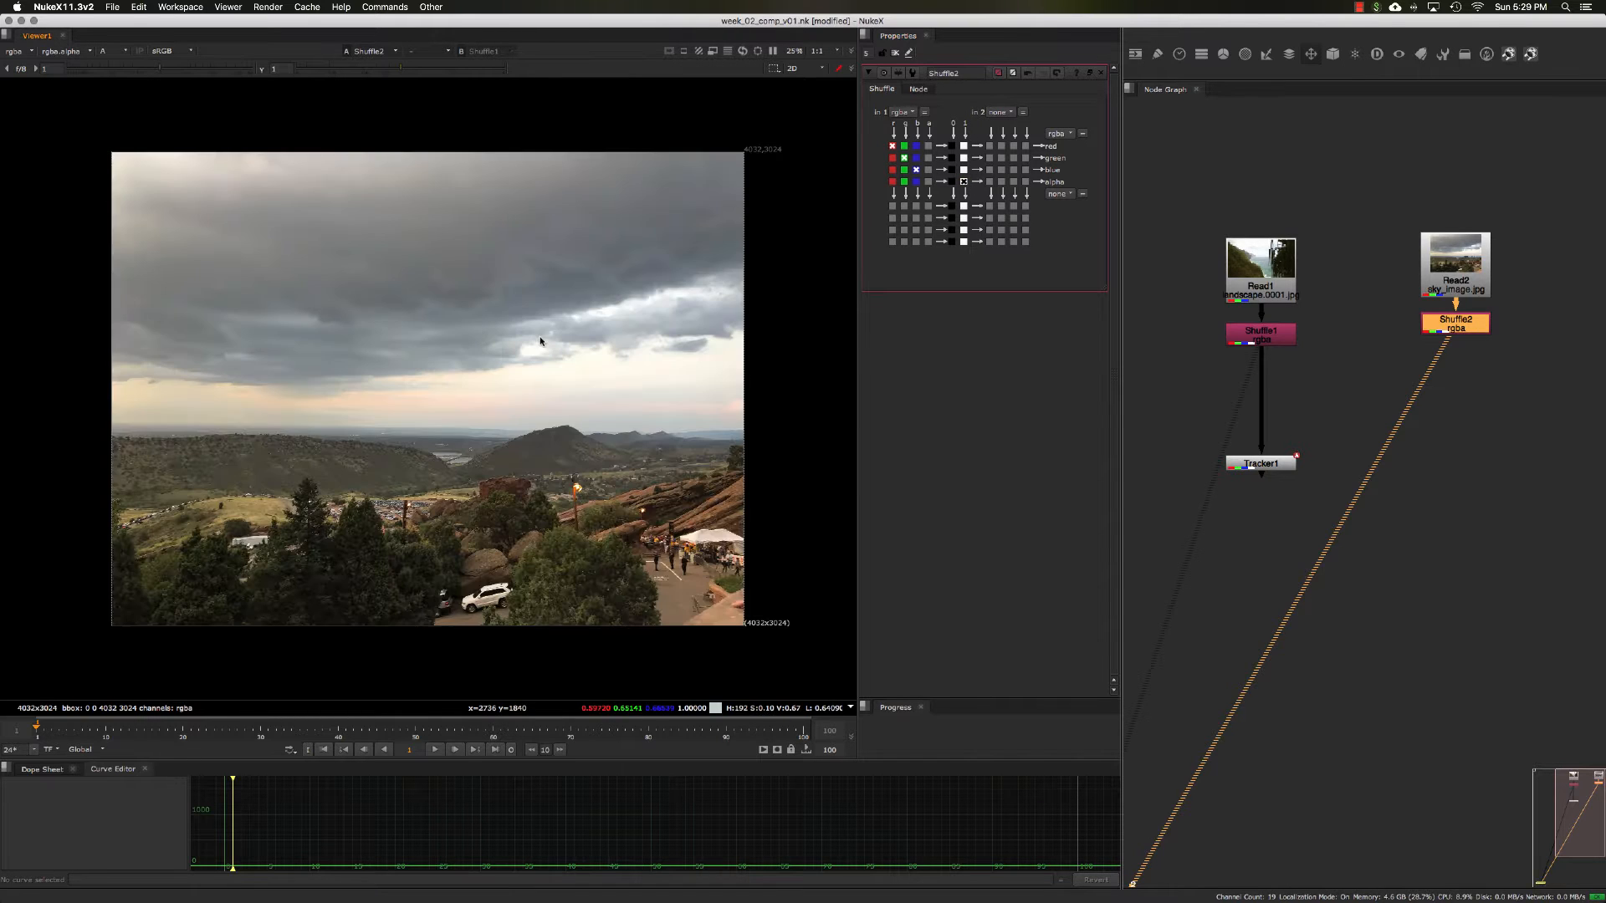
key(a)
key(a)
- Add a Reformat node with the root.format 1920x1080 output below the sky's Shuffle node, spacing the nodes apart
drag(1429, 329, 1429, 338)
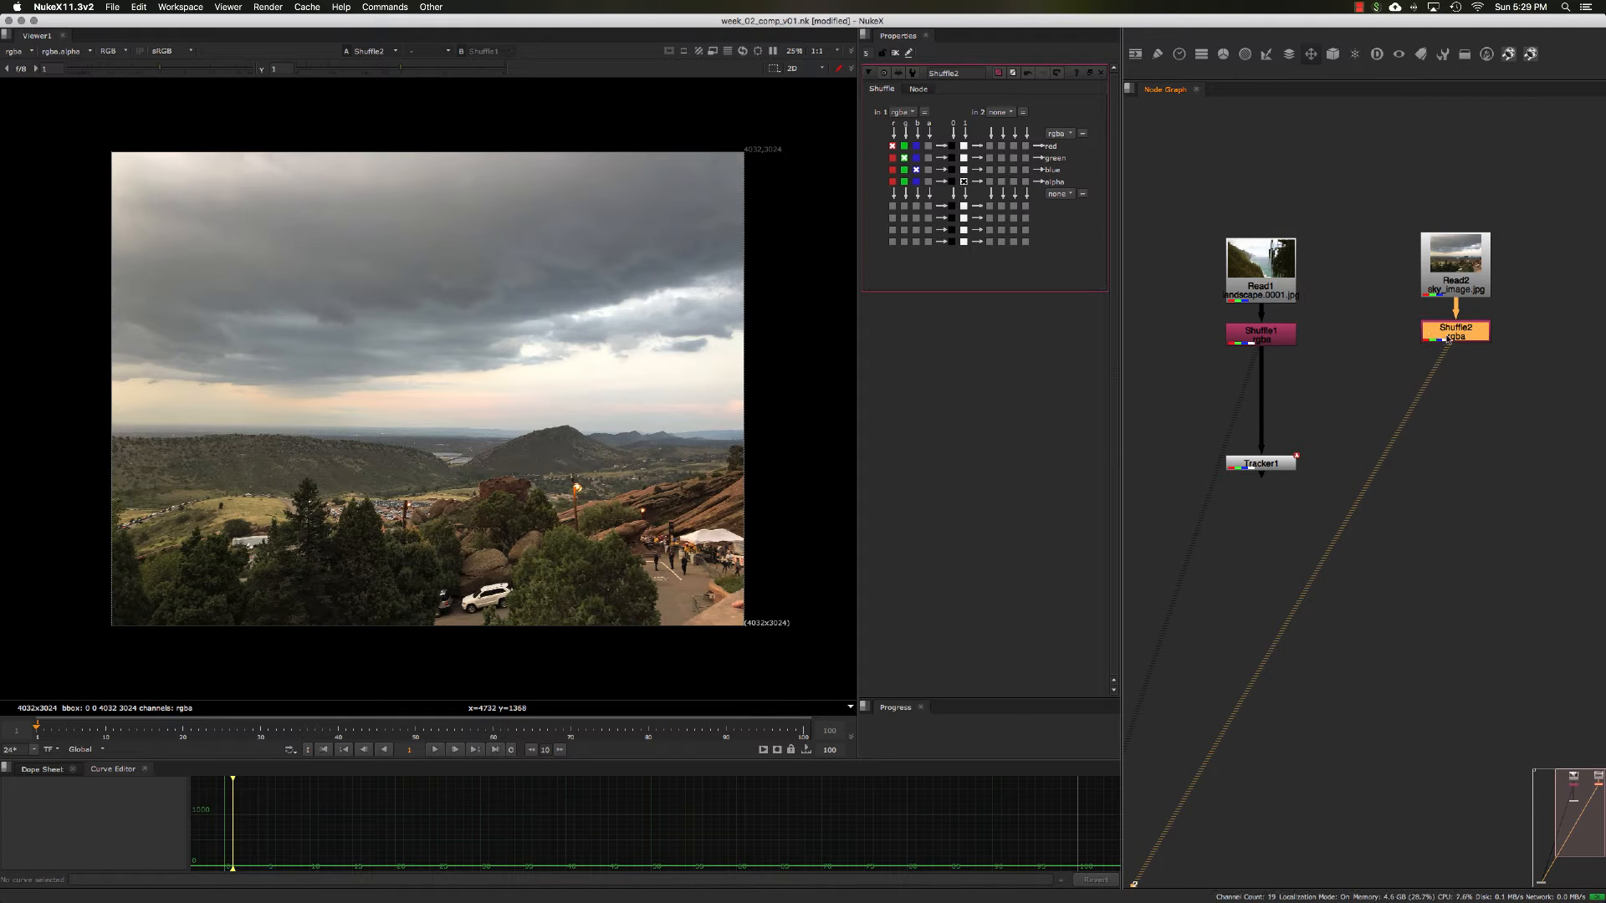
key(Tab)
text(ref)
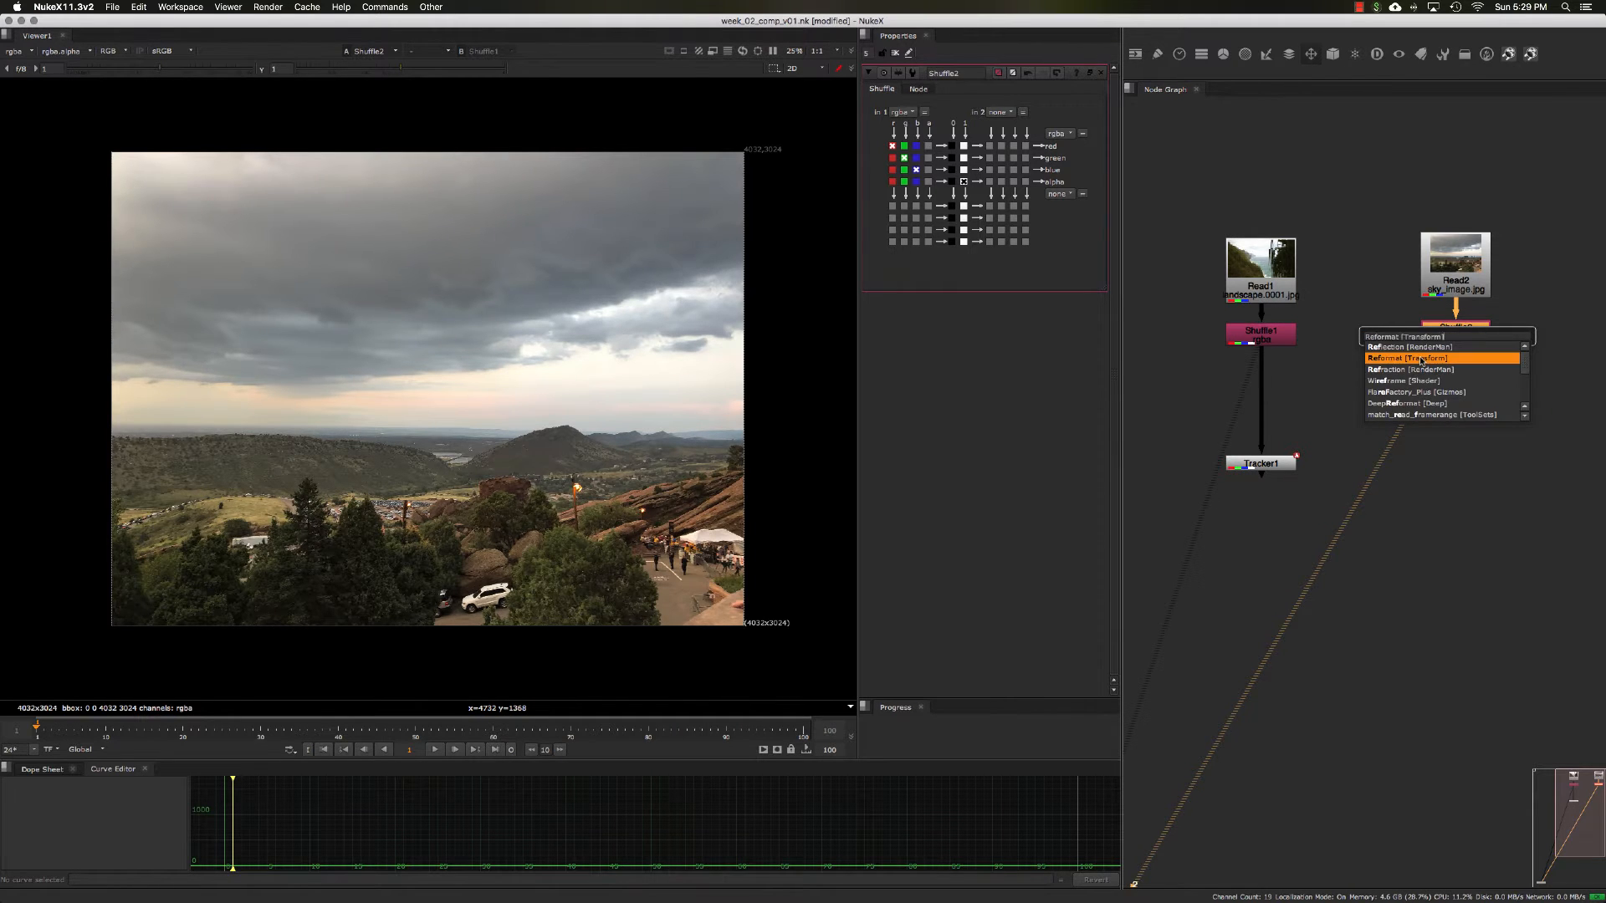
click(1420, 360)
drag(1451, 358, 1455, 387)
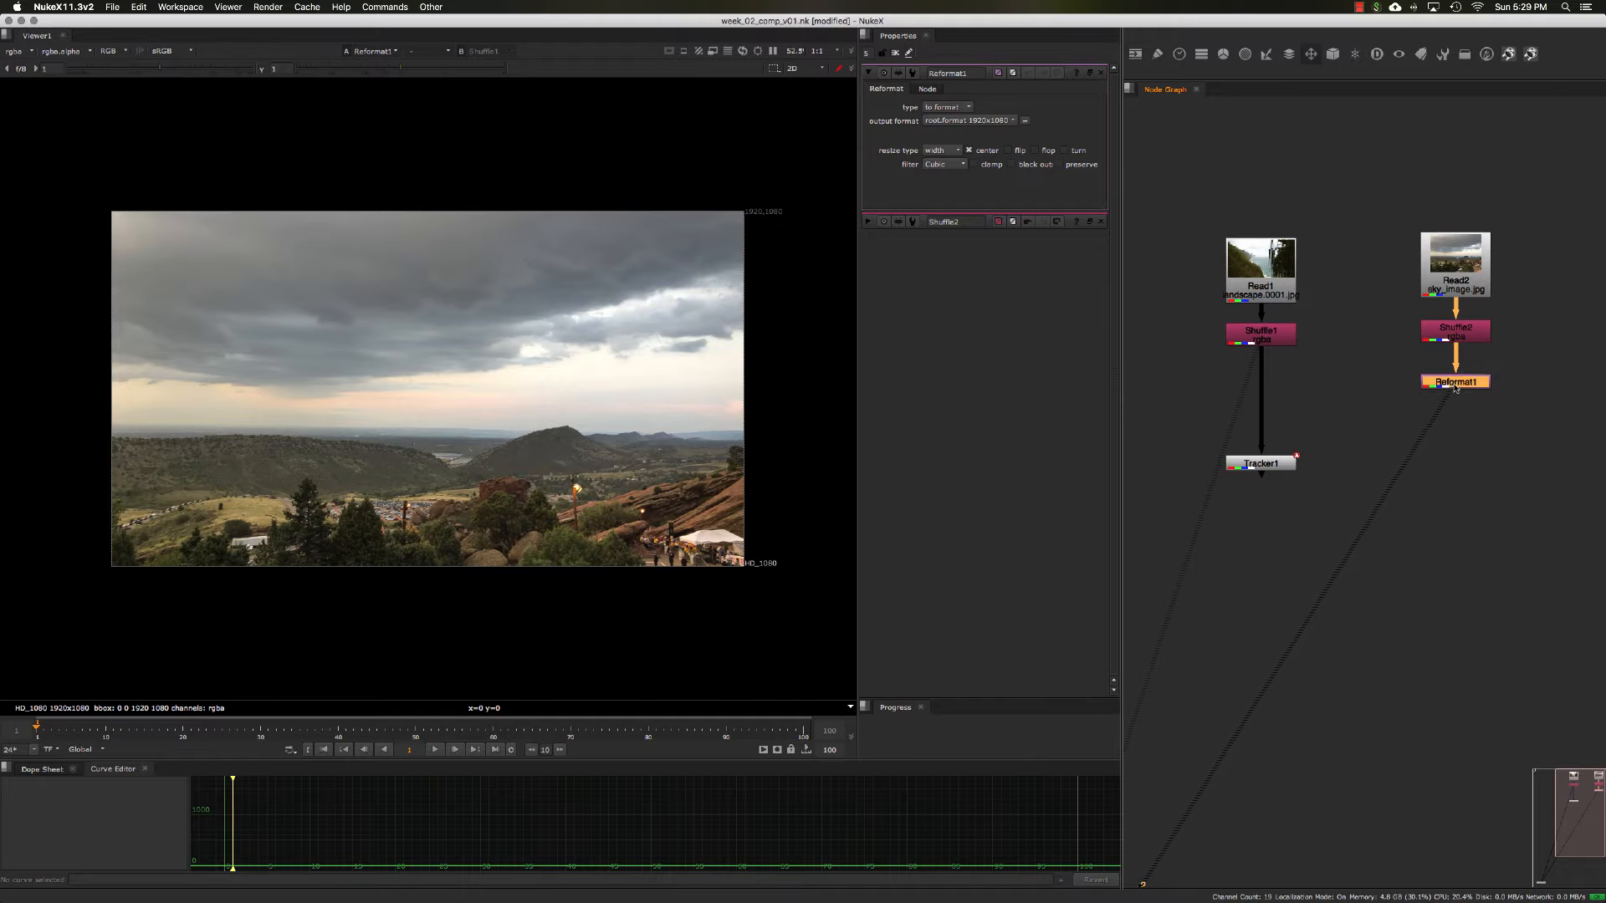
- Compare the framing of the landscape plate with the reformatted sky image by alternating between them in the viewer
key(1)
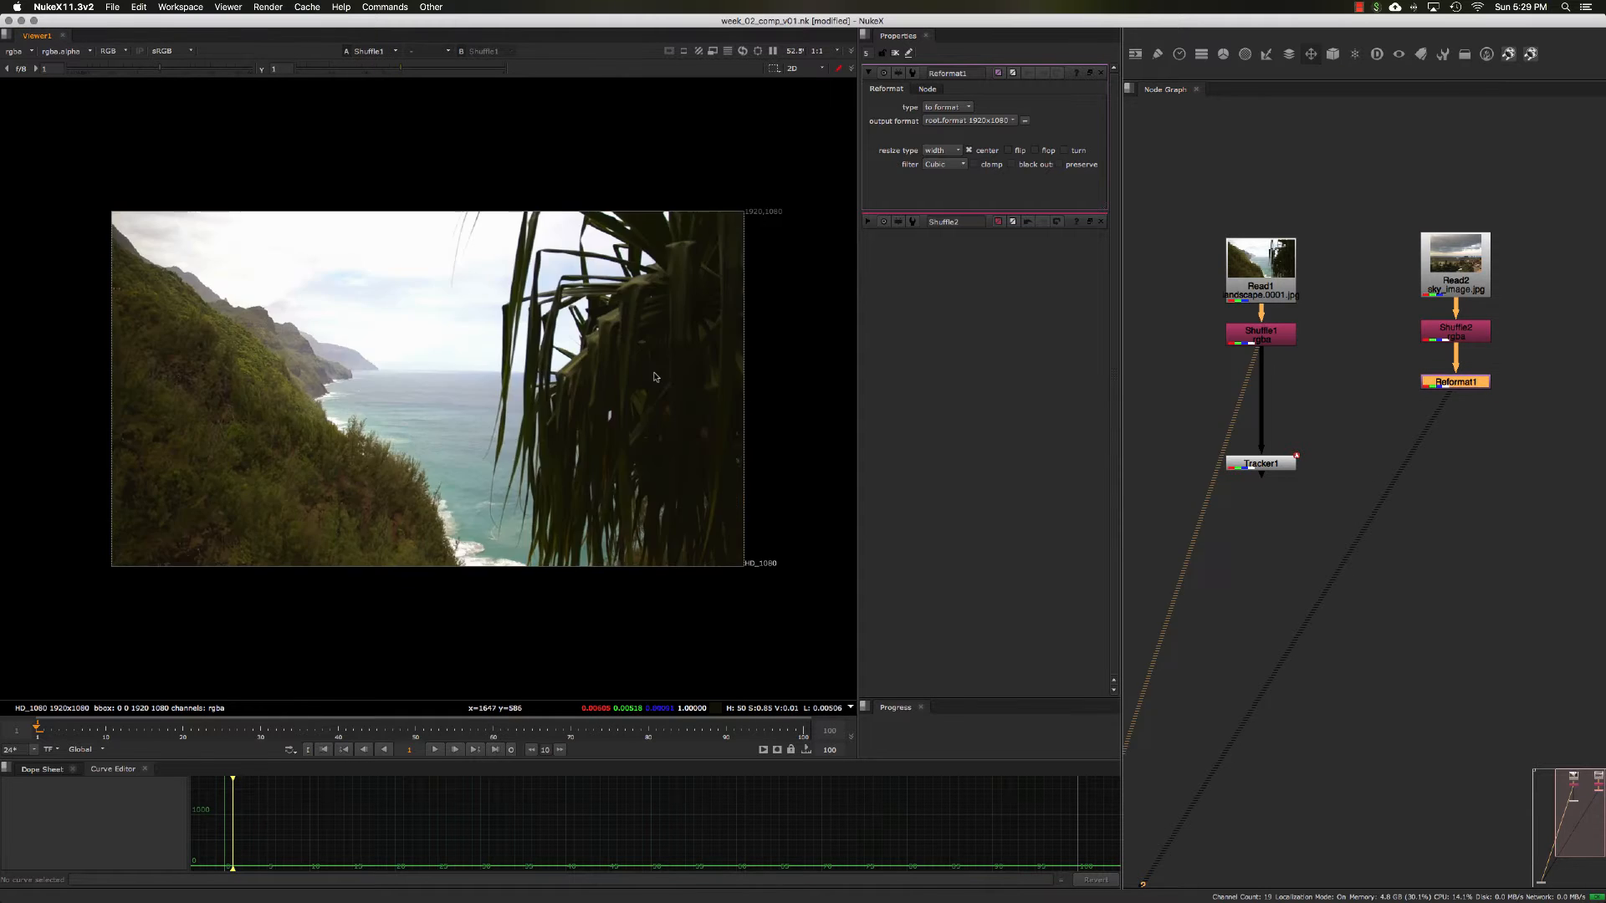
key(2)
key(1)
key(2)
key(1)
key(2)
key(1)
key(2)
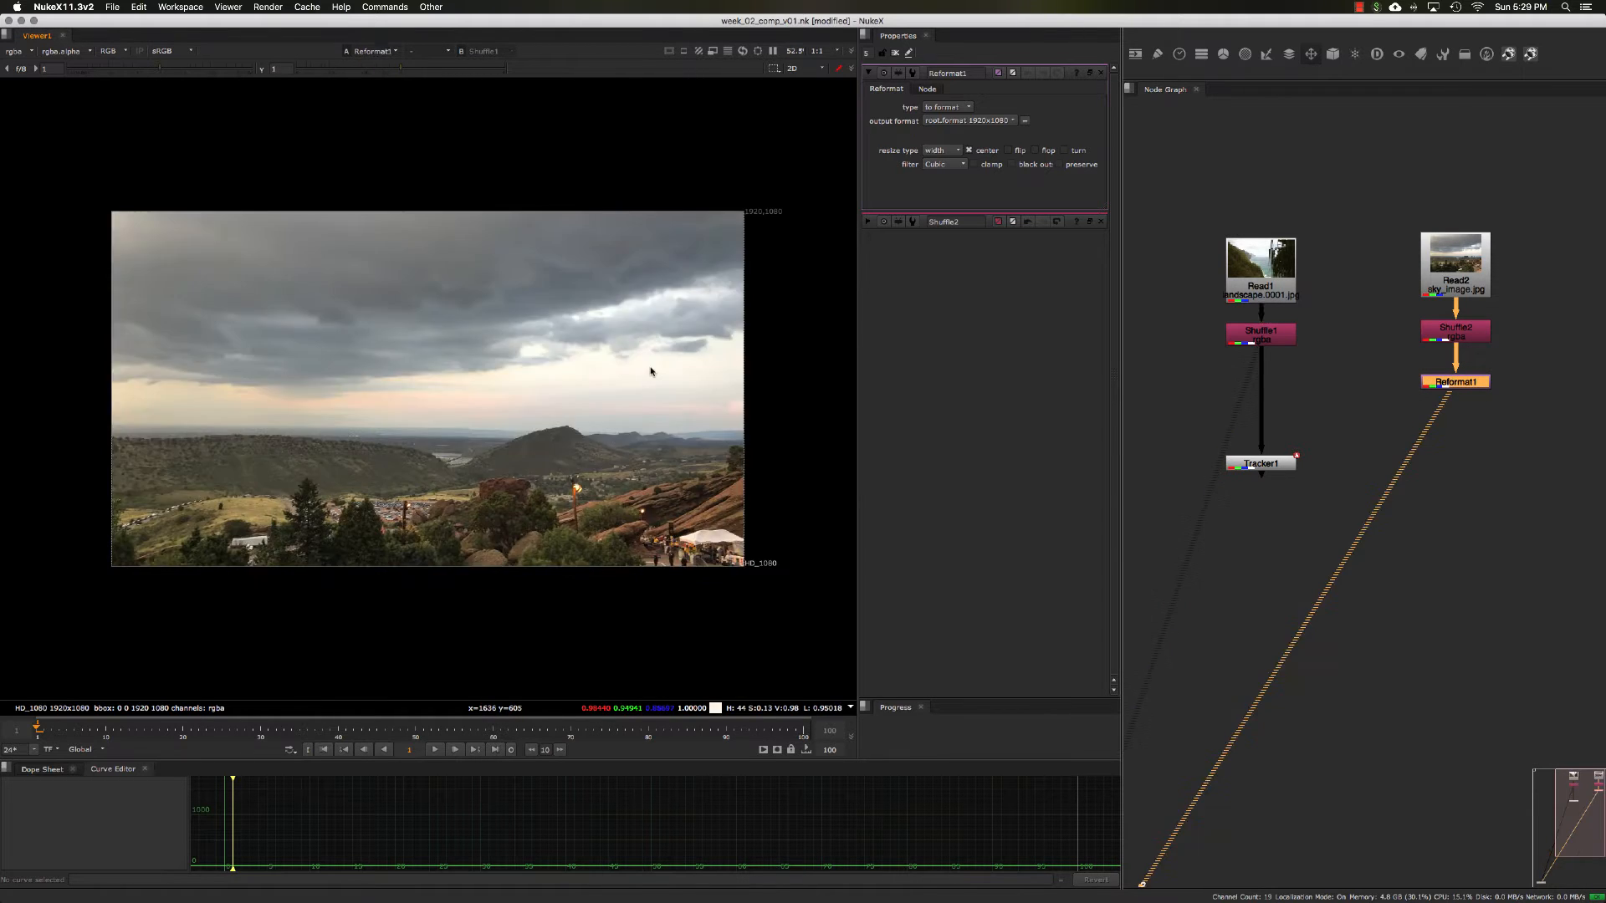
key(1)
key(2)
key(1)
key(2)
- Move the Tracker1 node further down its branch and the Reformat node slightly lower under the sky's Shuffle node
middle_drag(1332, 420, 1329, 393)
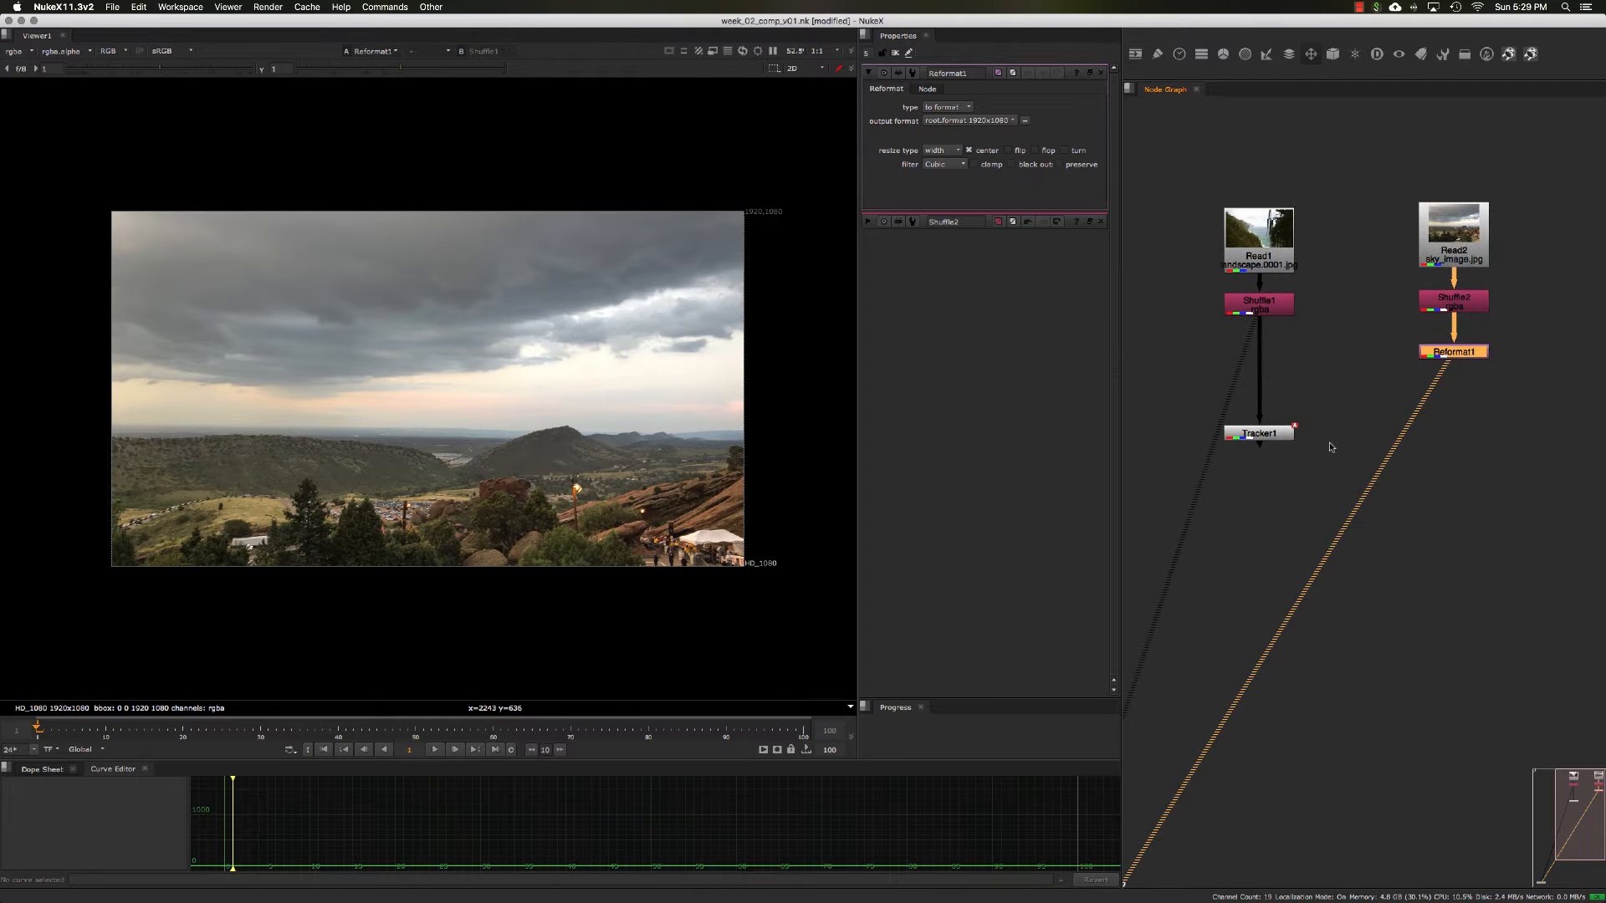
drag(1275, 436, 1276, 466)
middle_drag(1394, 427, 1331, 427)
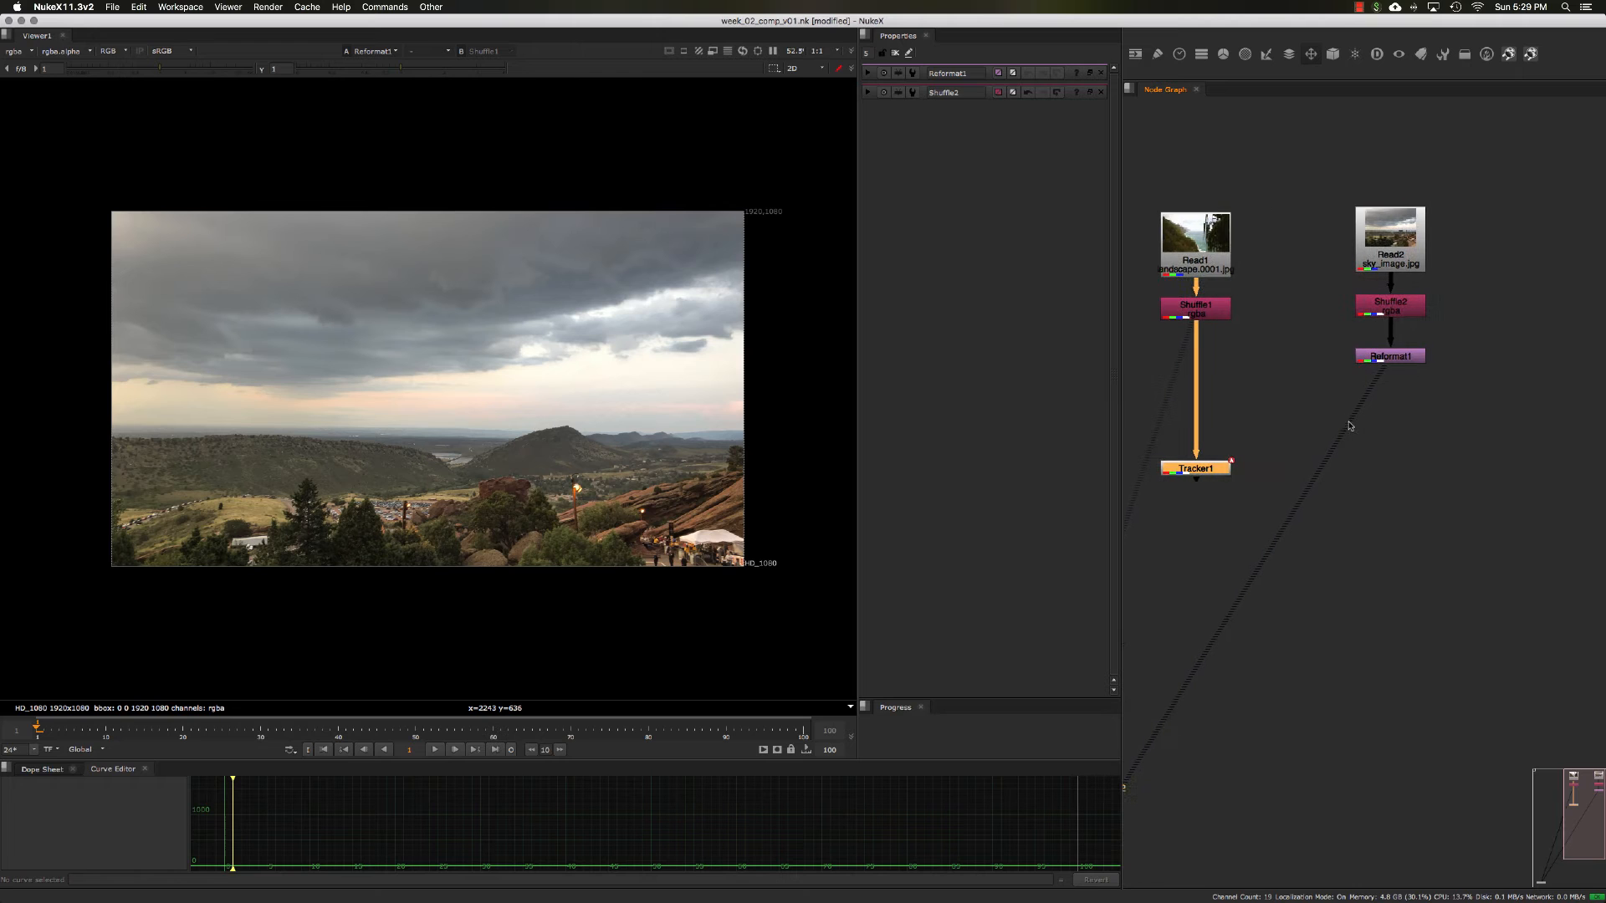
drag(1378, 361, 1382, 369)
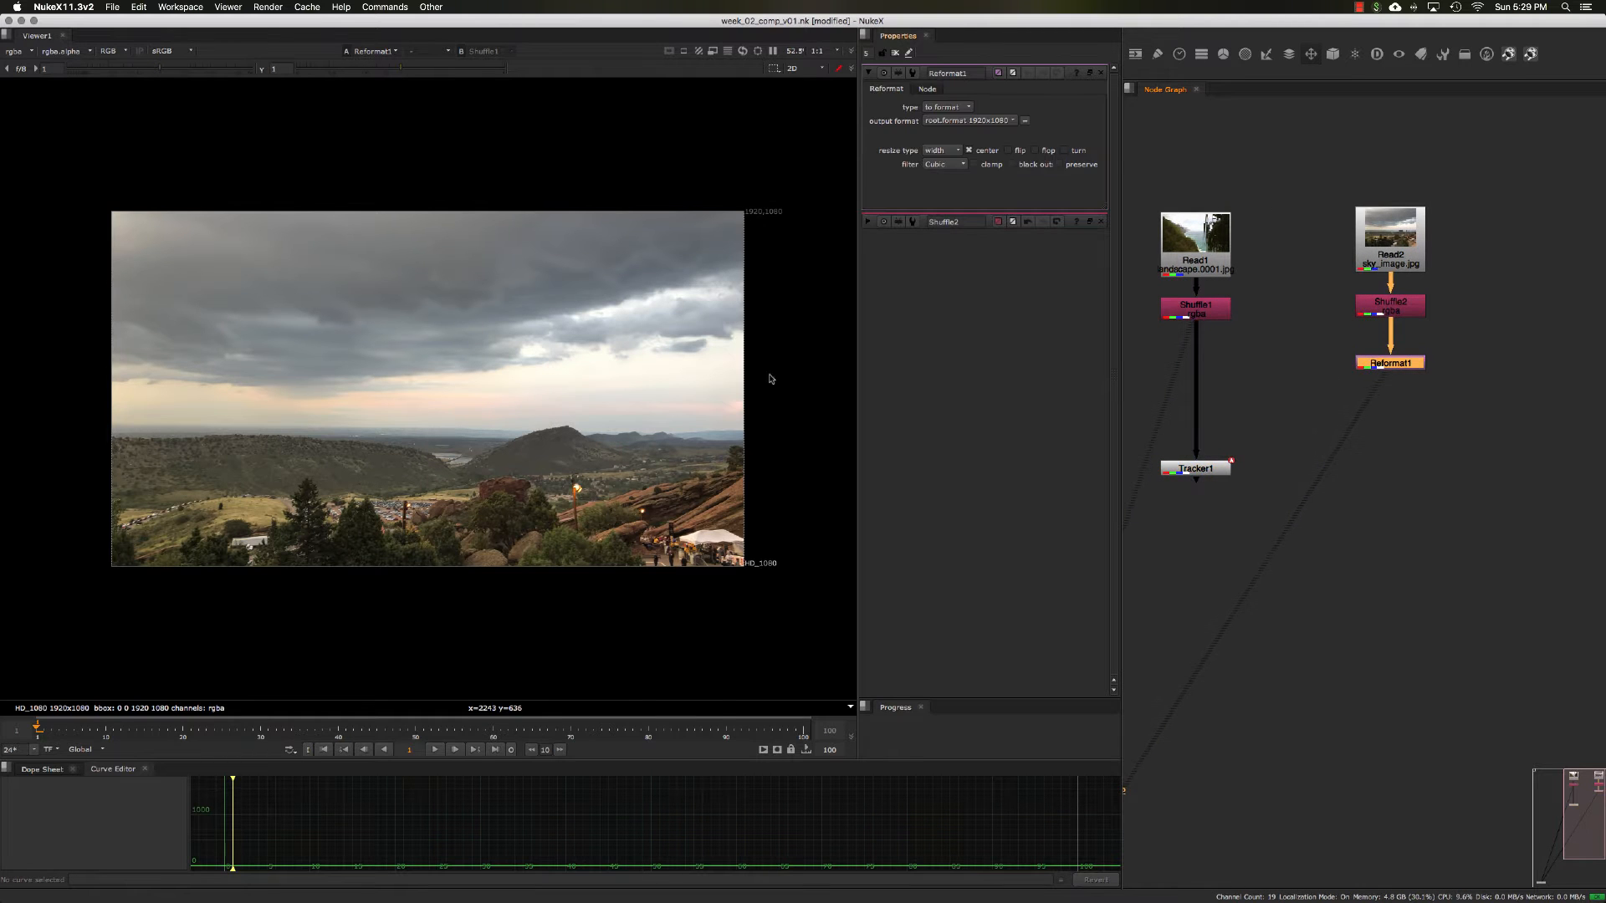
drag(104, 202, 759, 497)
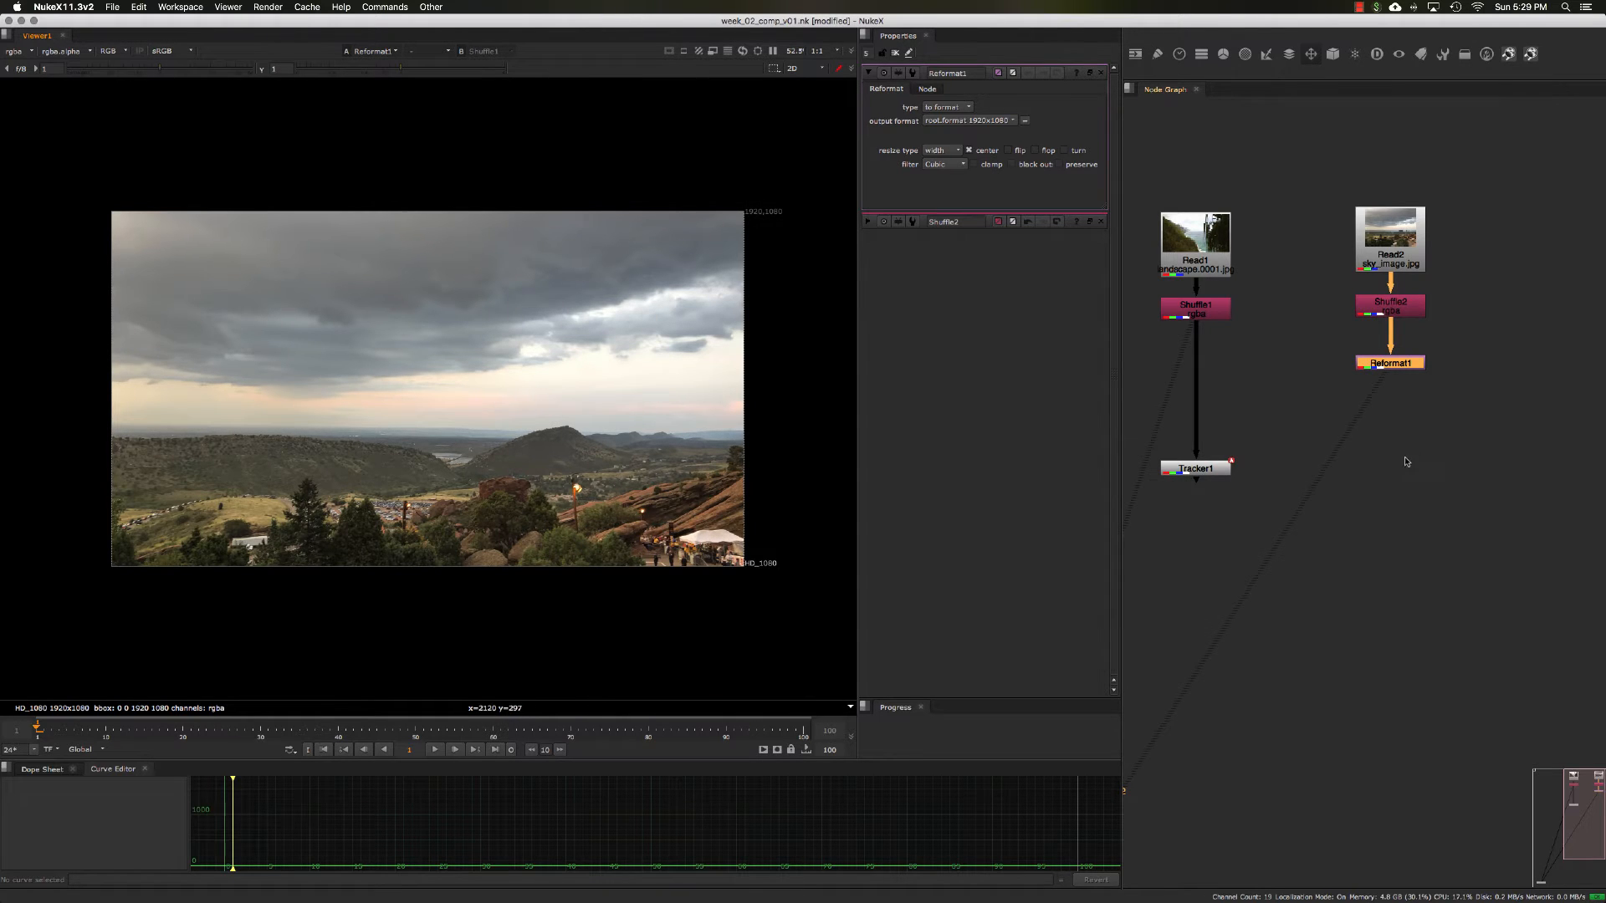
- Add an unconnected Ramp node, place it beside the sky branch near the Reformat node, and view it
click(1429, 422)
middle_drag(1427, 425, 1383, 418)
click(1354, 361)
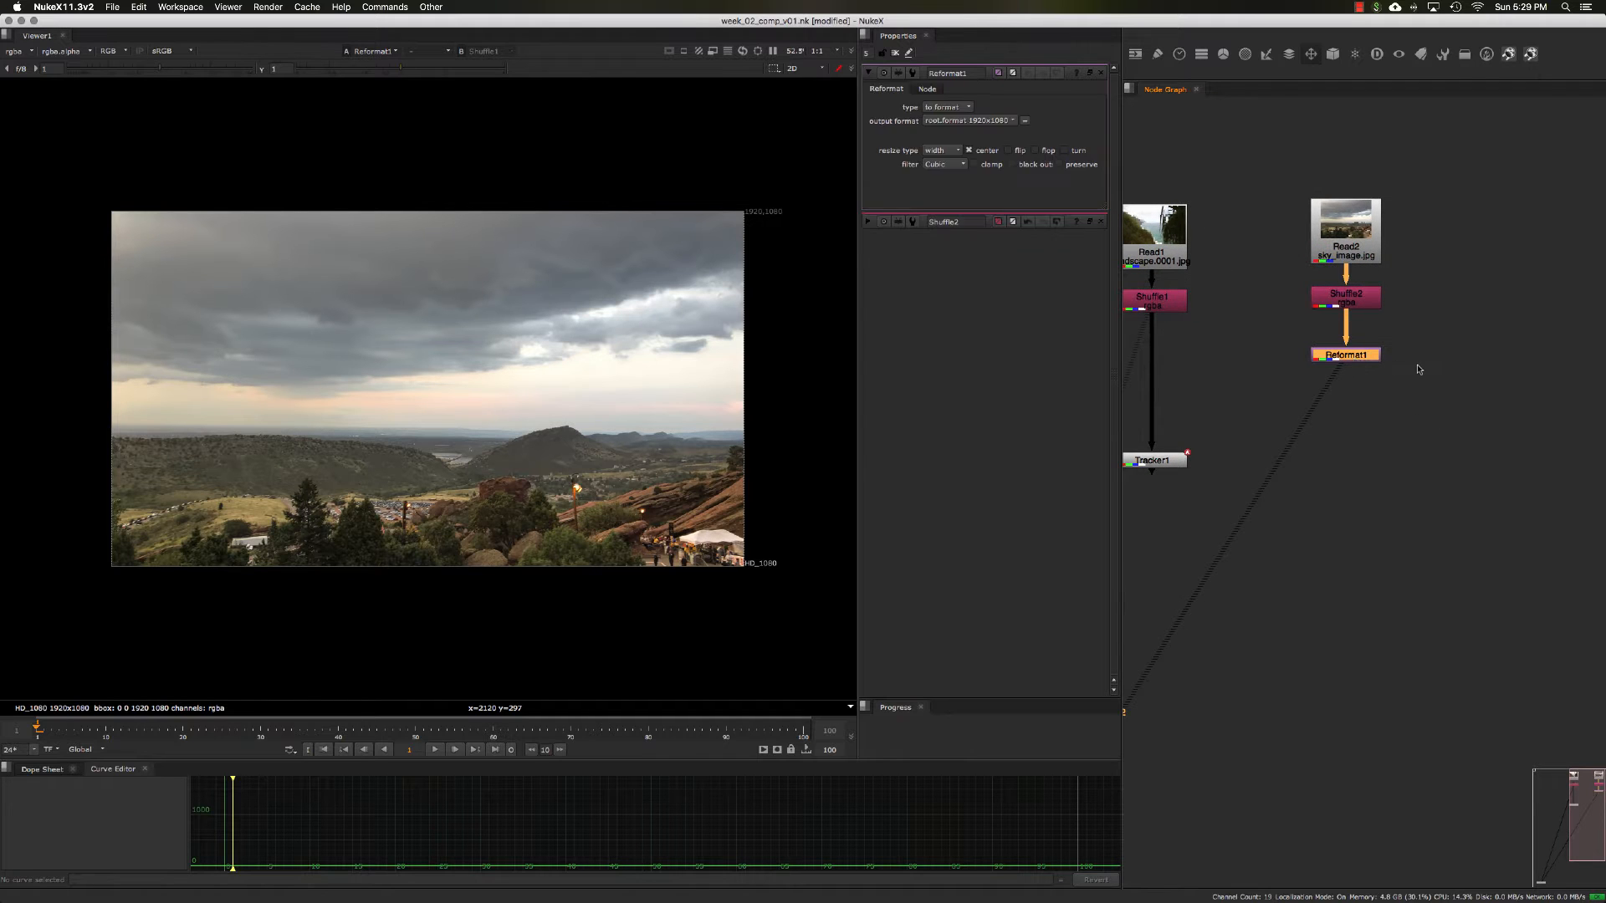
click(1421, 367)
key(Tab)
click(1448, 348)
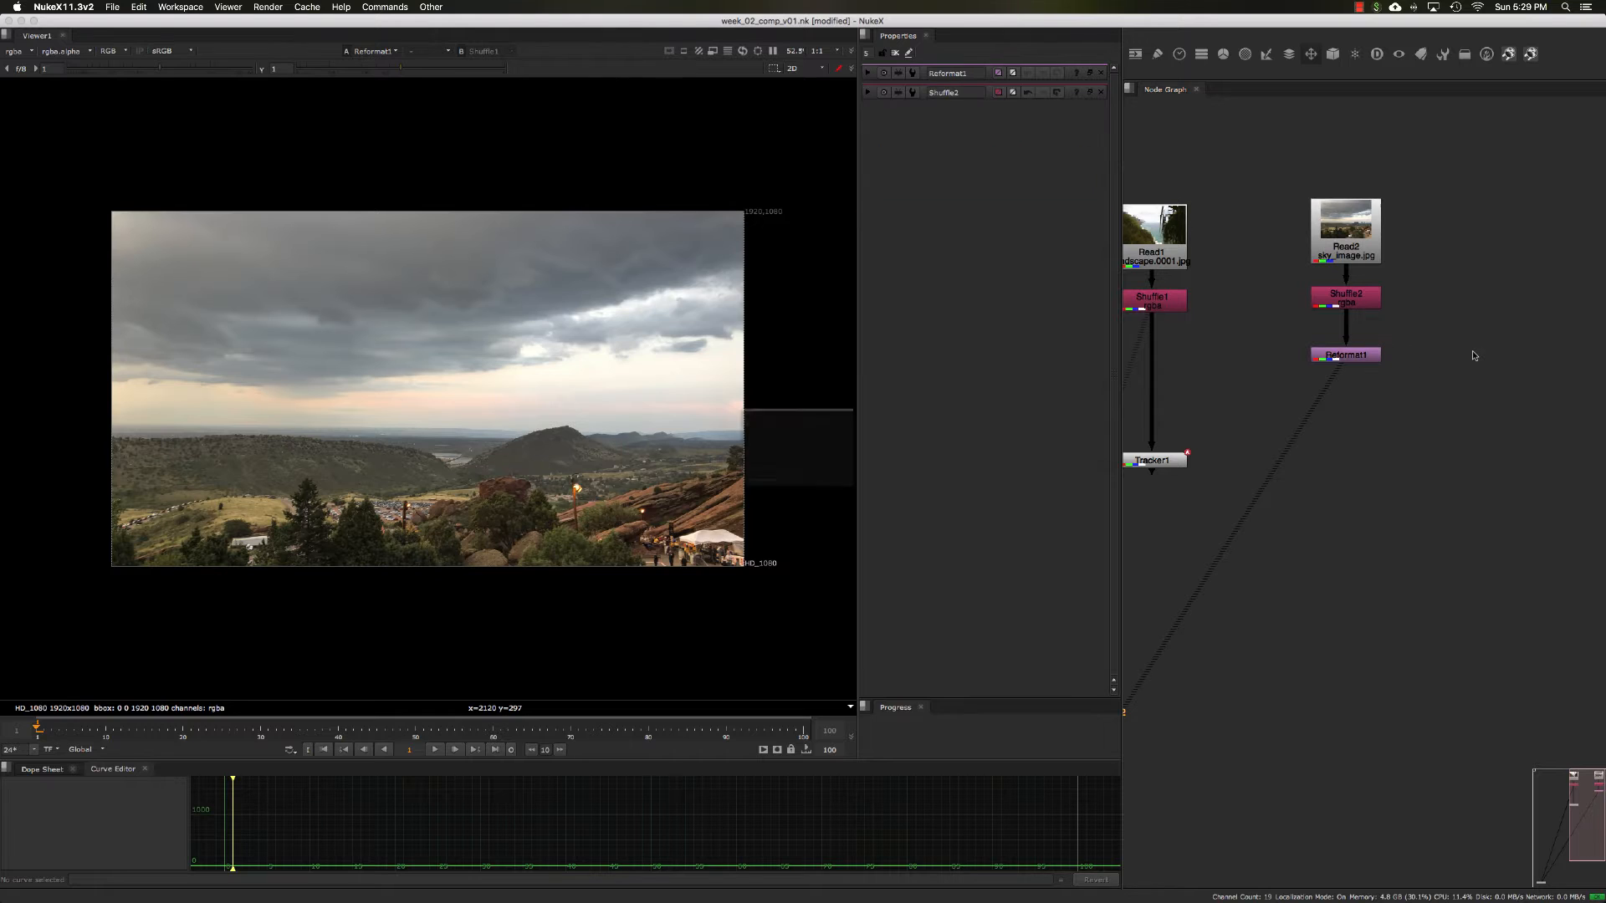
key(r)
click(1082, 660)
key(Tab)
text(ra)
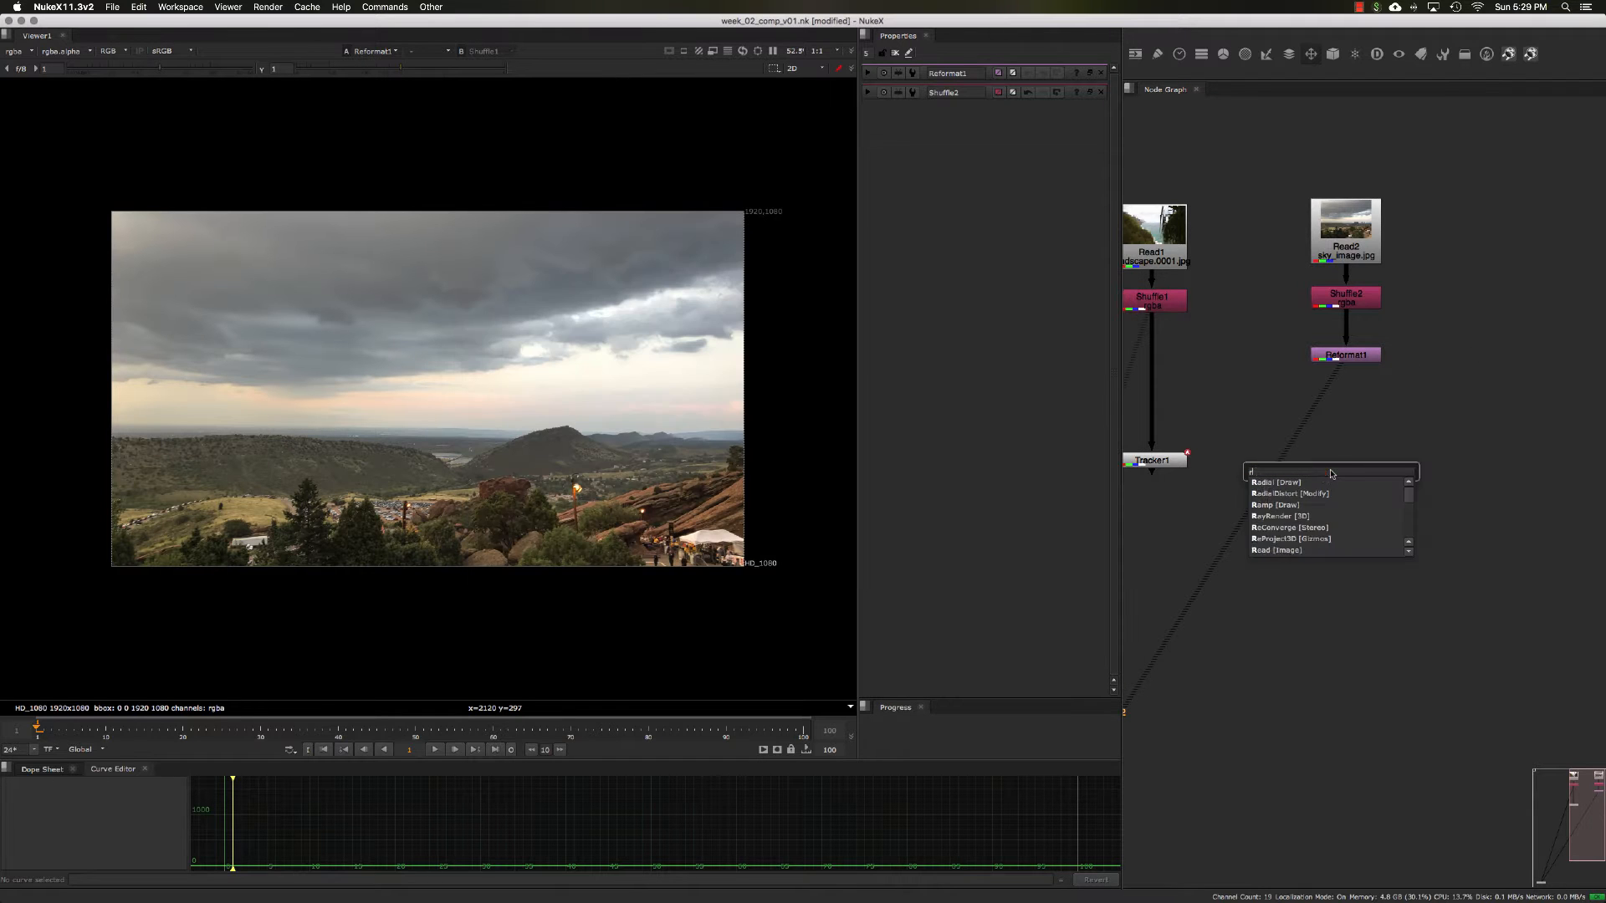
click(1297, 506)
drag(1328, 472, 1432, 418)
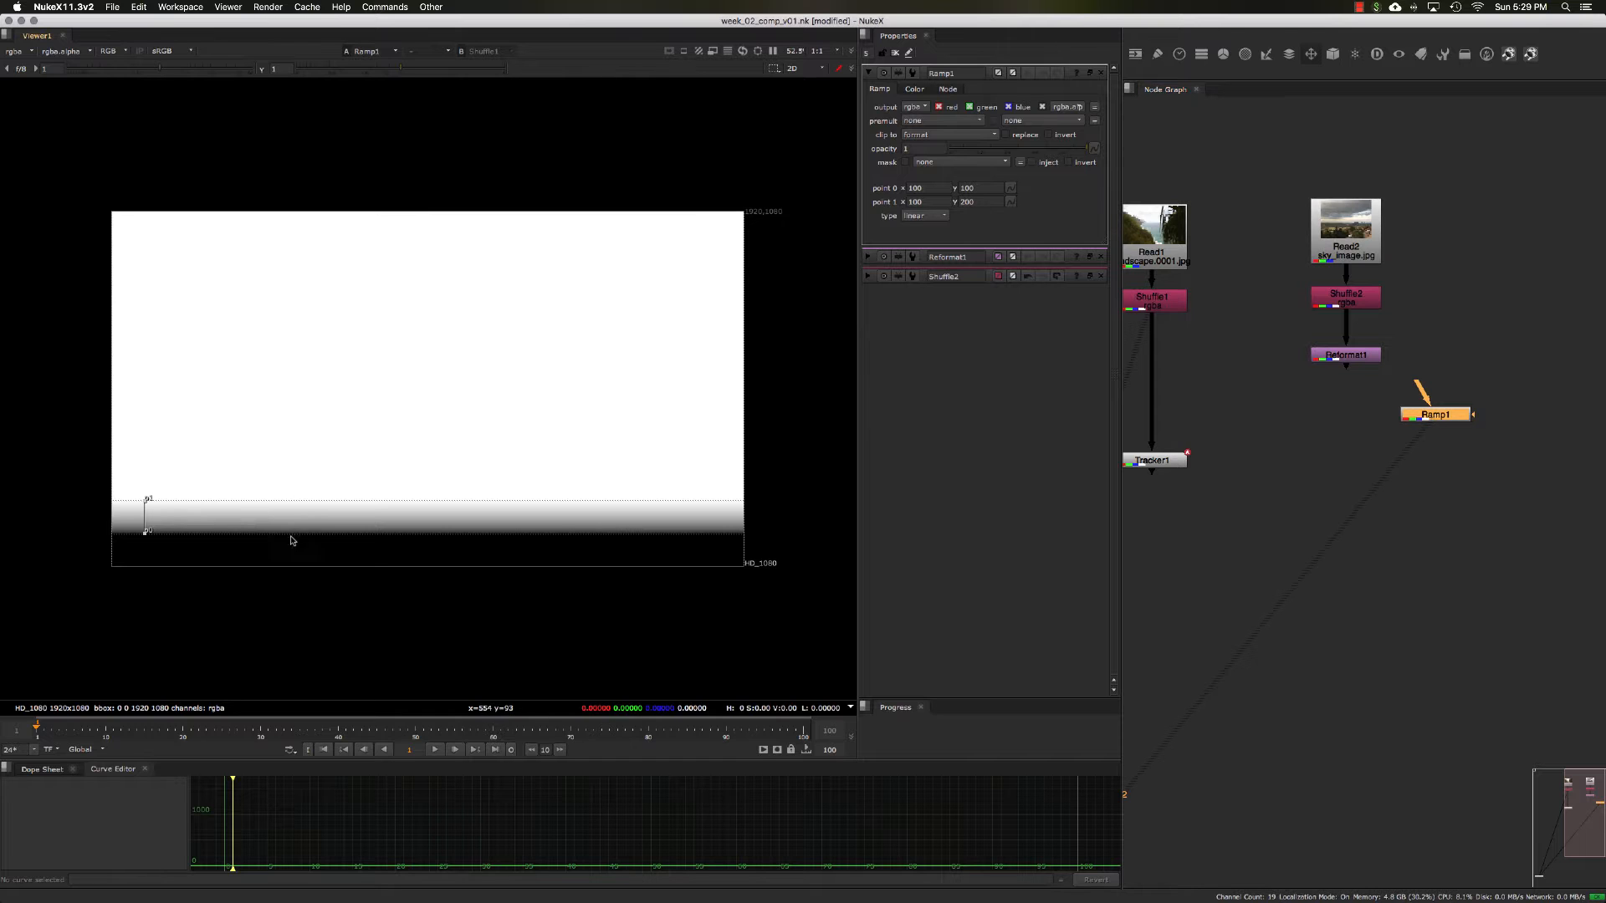
- Reshape the ramp into a narrow horizon gradient, with point 0 at about 110, 458 and point 1 at about 110, 494, and place its node beside the Reformat
drag(142, 503, 148, 385)
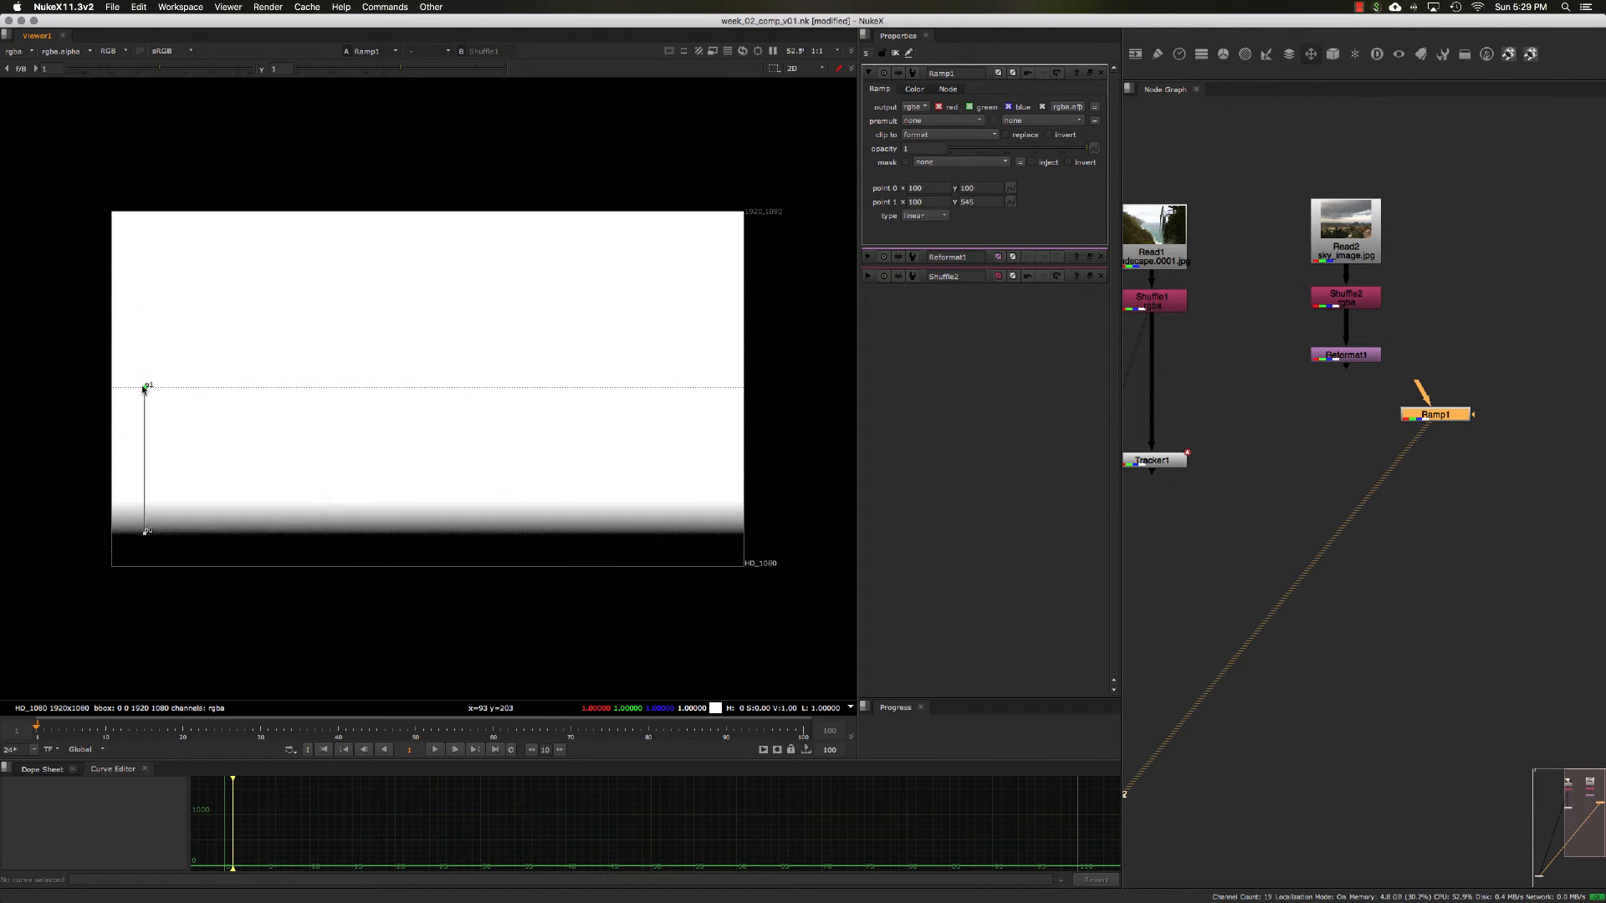
drag(145, 531, 148, 408)
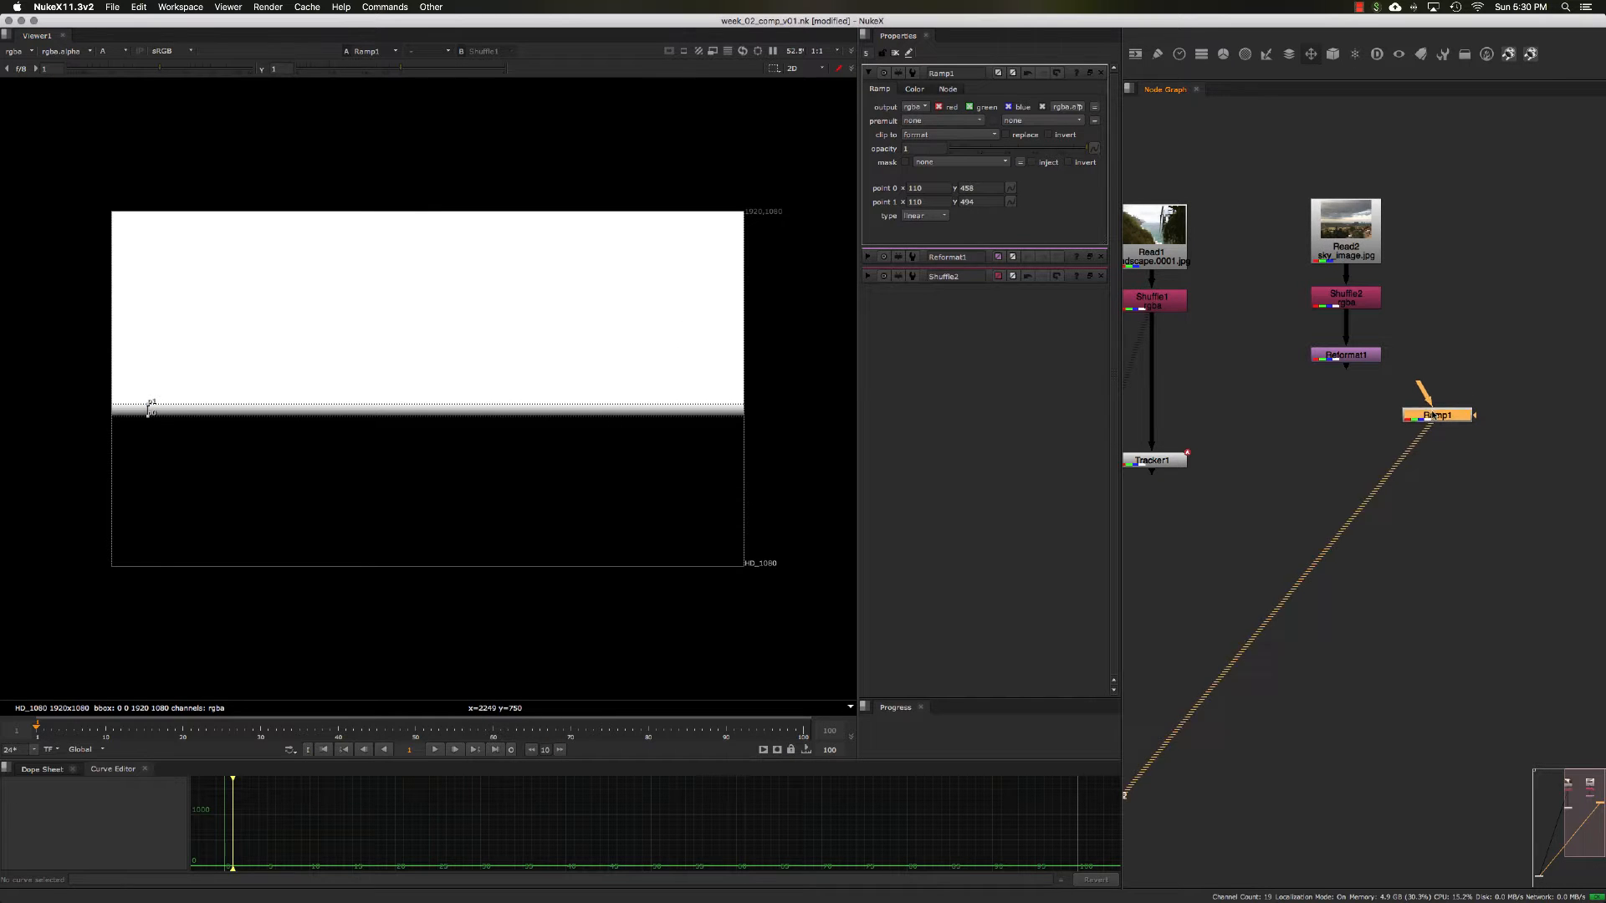
drag(1435, 414, 1483, 372)
- Add a Multiply merge below the Reformat node, with the reformatted sky as B and the ramp as A, and view the result
click(1355, 356)
key(1)
key(a)
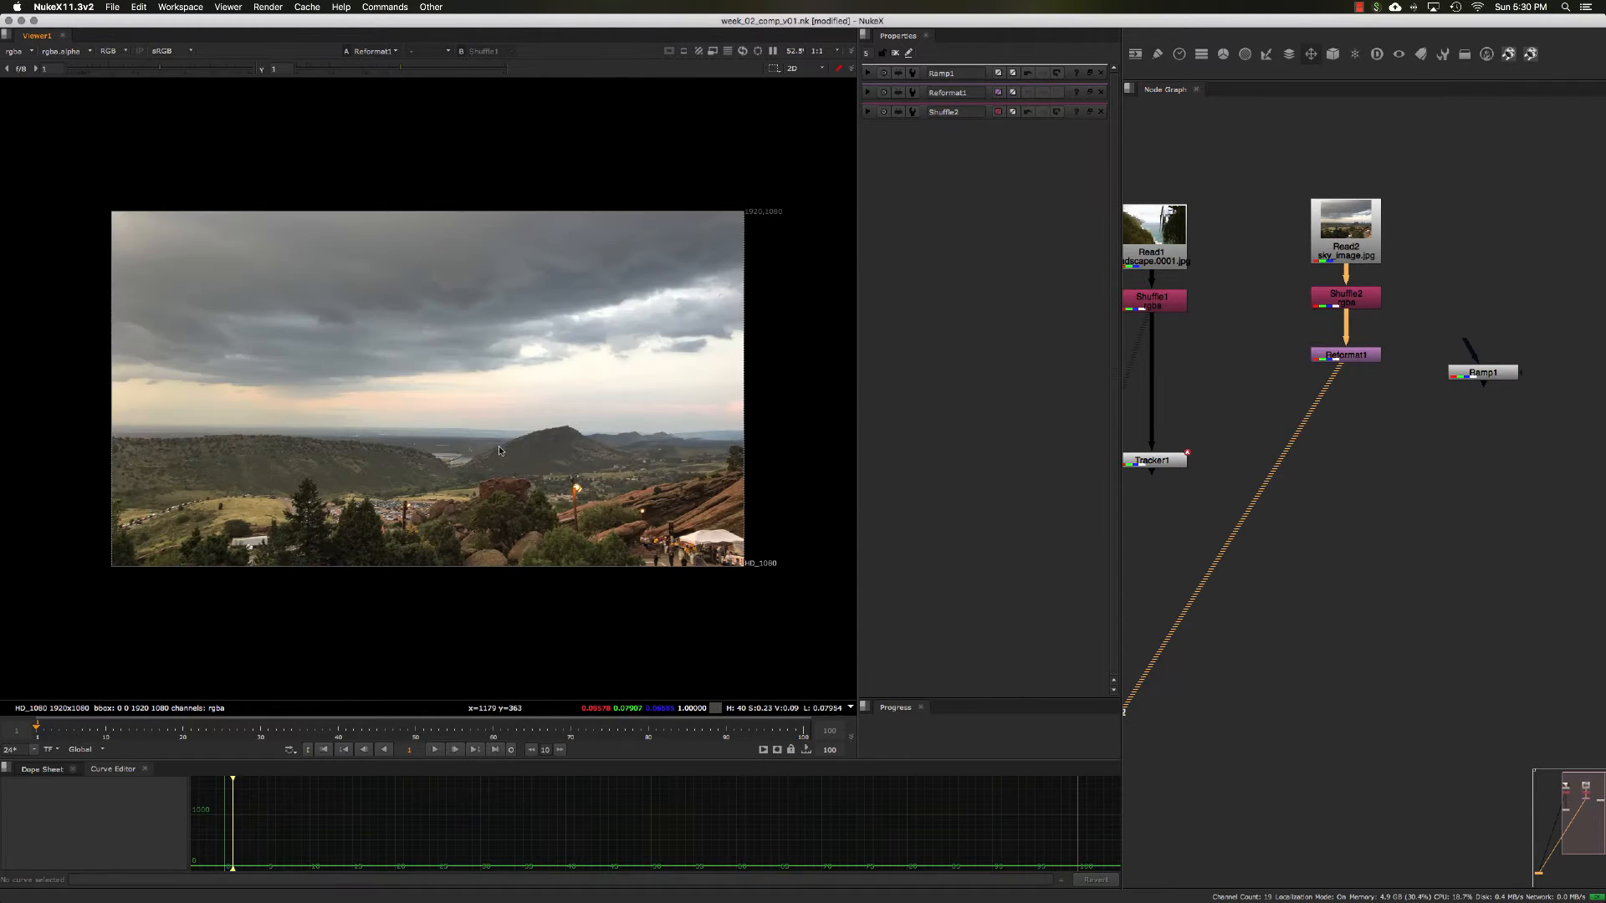
click(1315, 416)
key(Tab)
key(Escape)
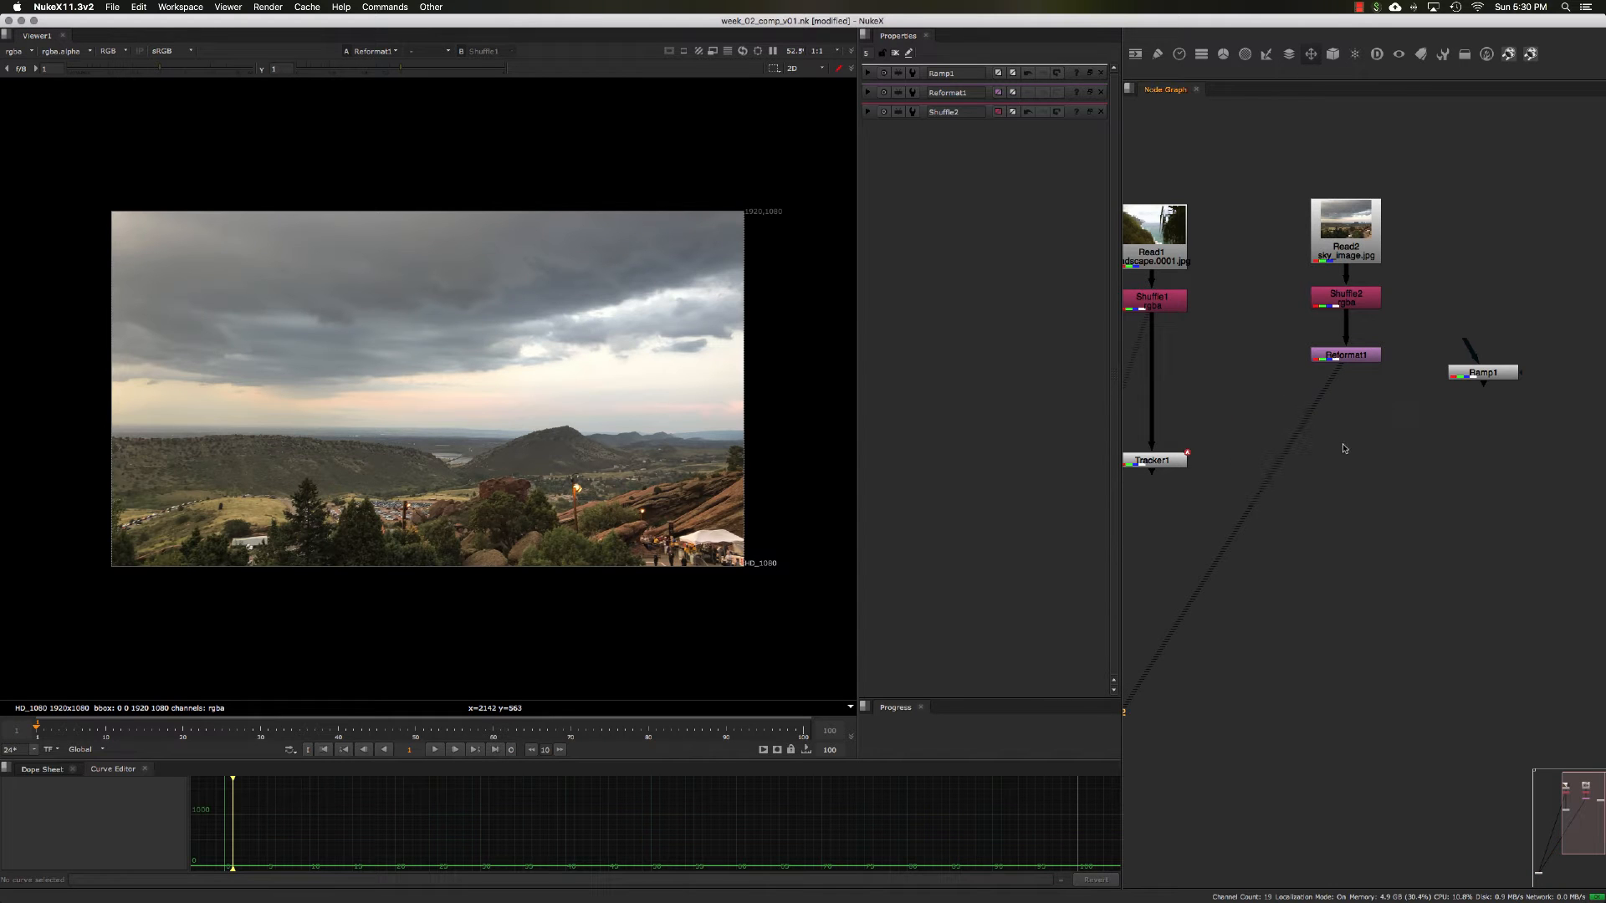
key(Tab)
text(mul)
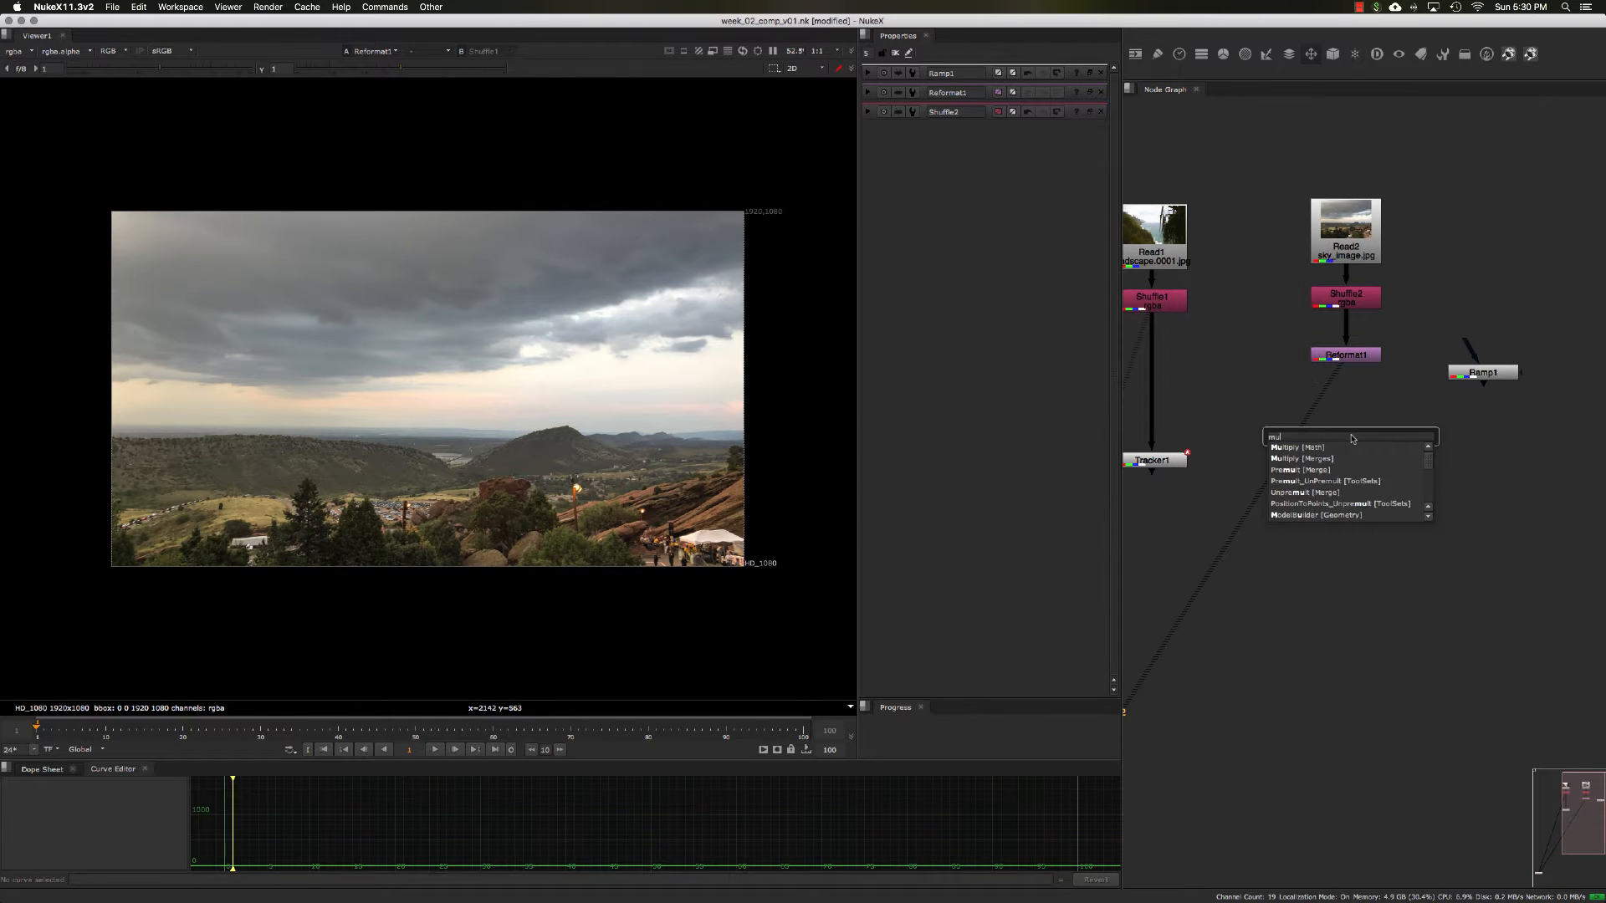
click(1336, 458)
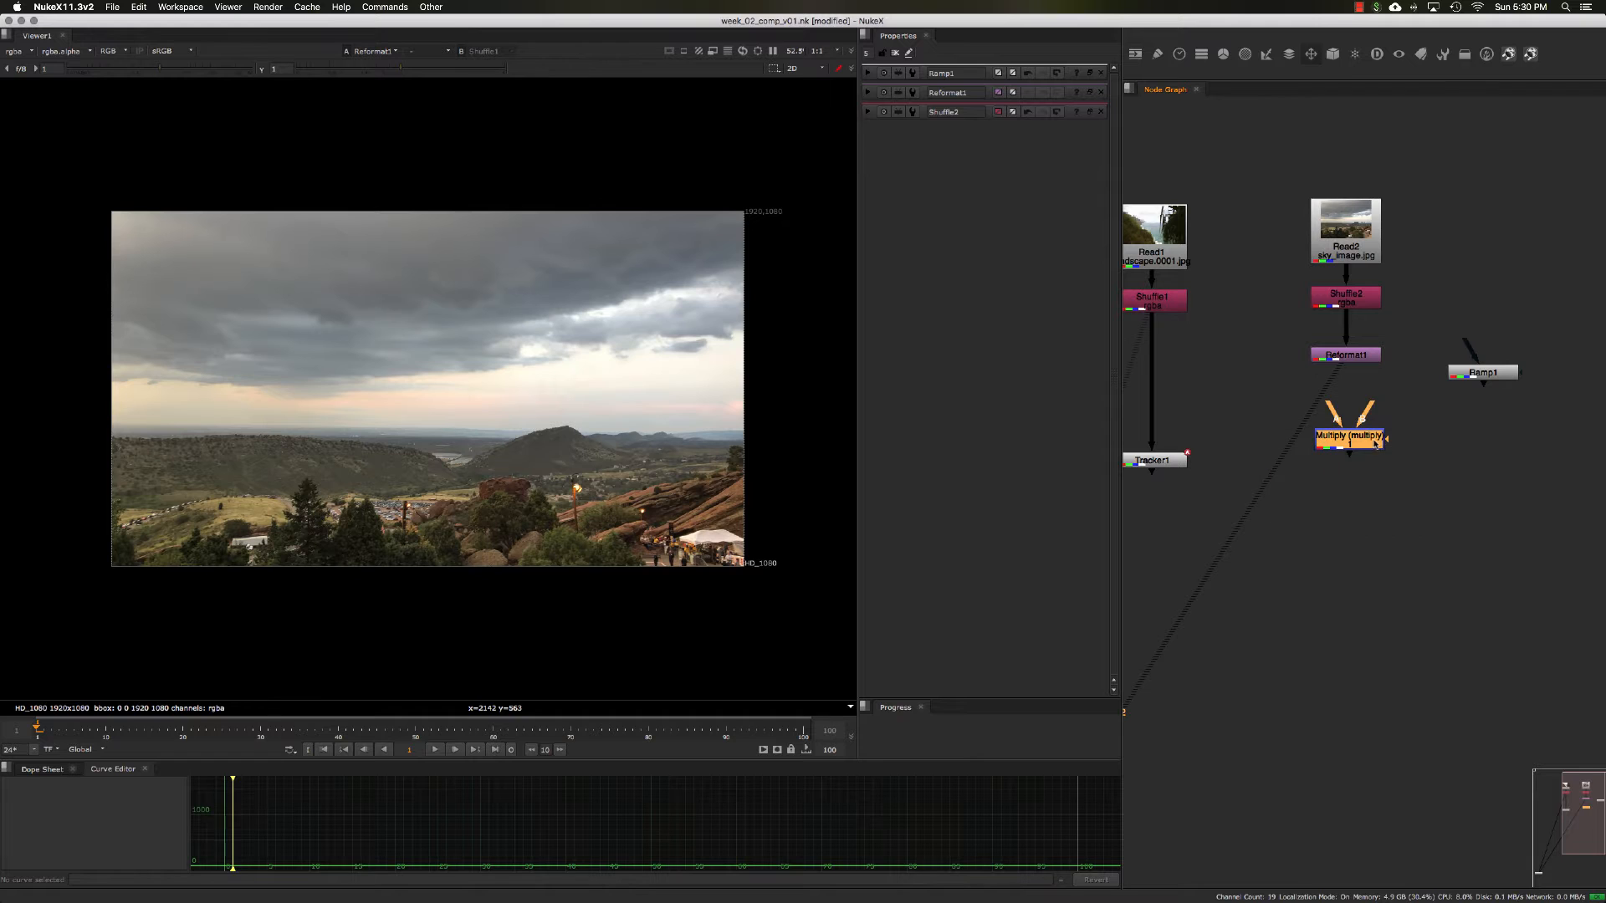
drag(1363, 409, 1347, 357)
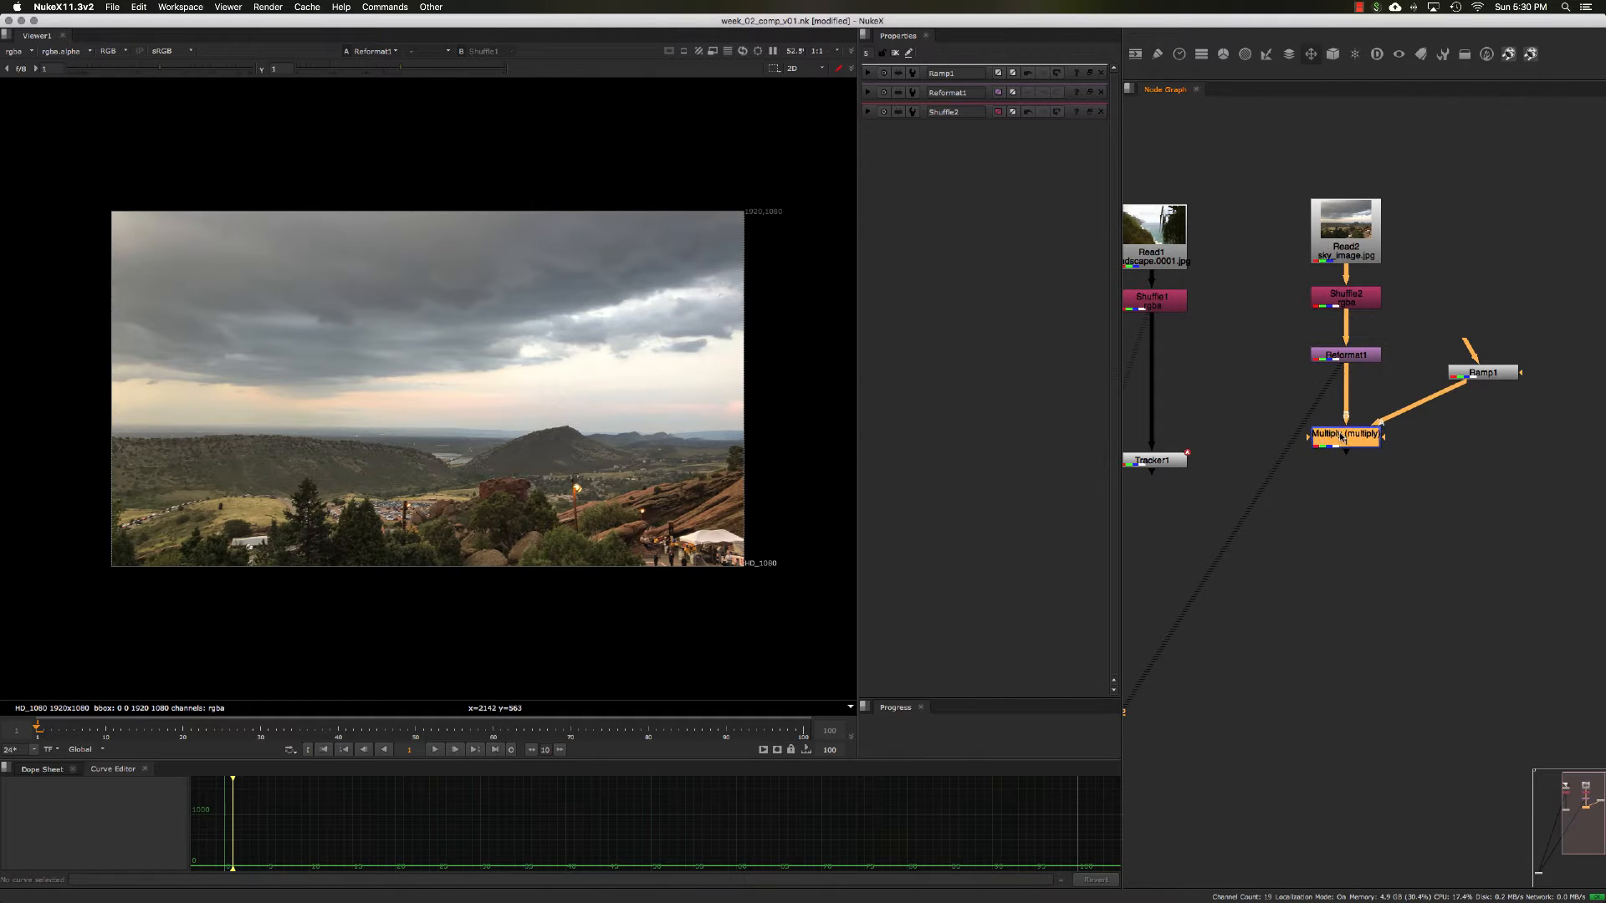
key(1)
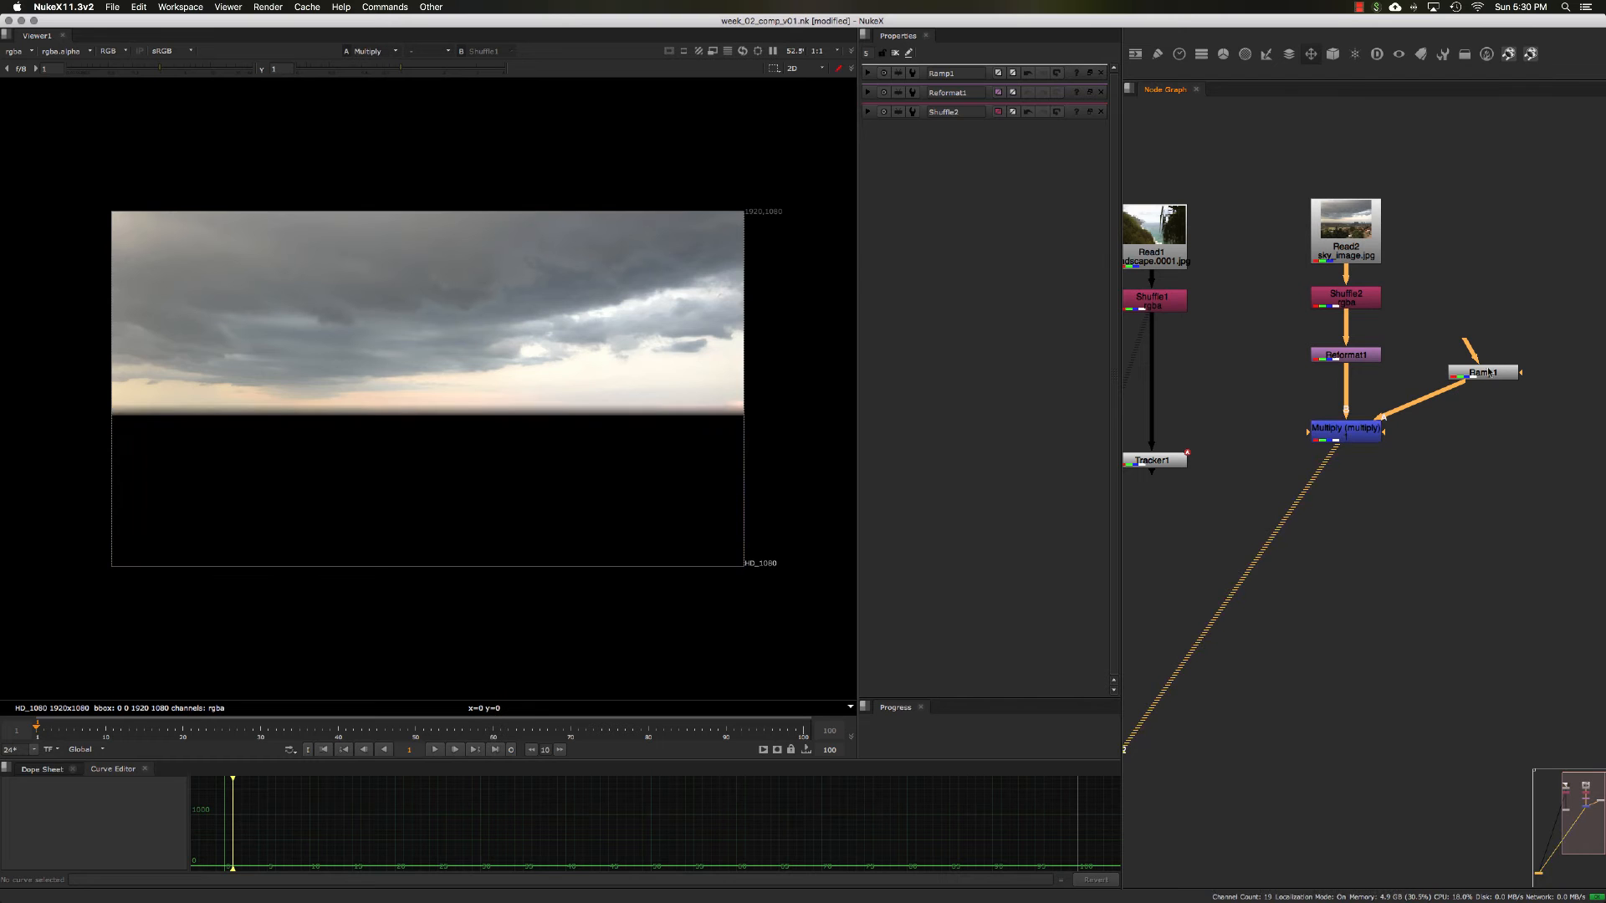
- Align the Ramp node beside the Multiply, widen its gradient to about Y 435 for point 0 and Y 549 for point 1, and view the alpha
drag(1488, 373, 1484, 433)
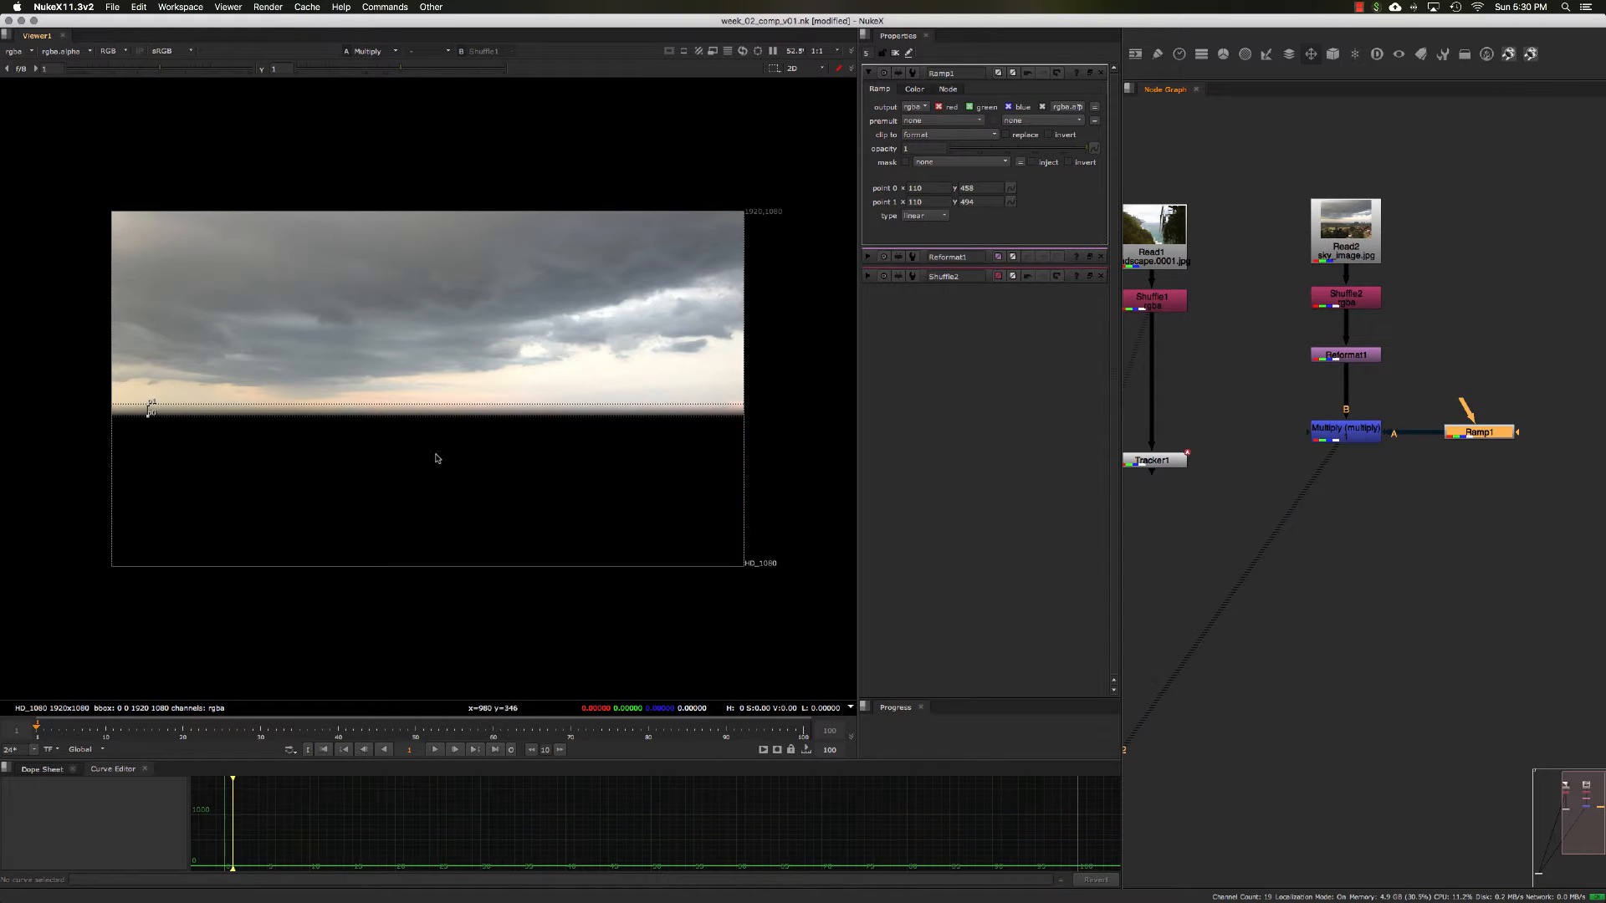
drag(149, 417, 148, 384)
key(a)
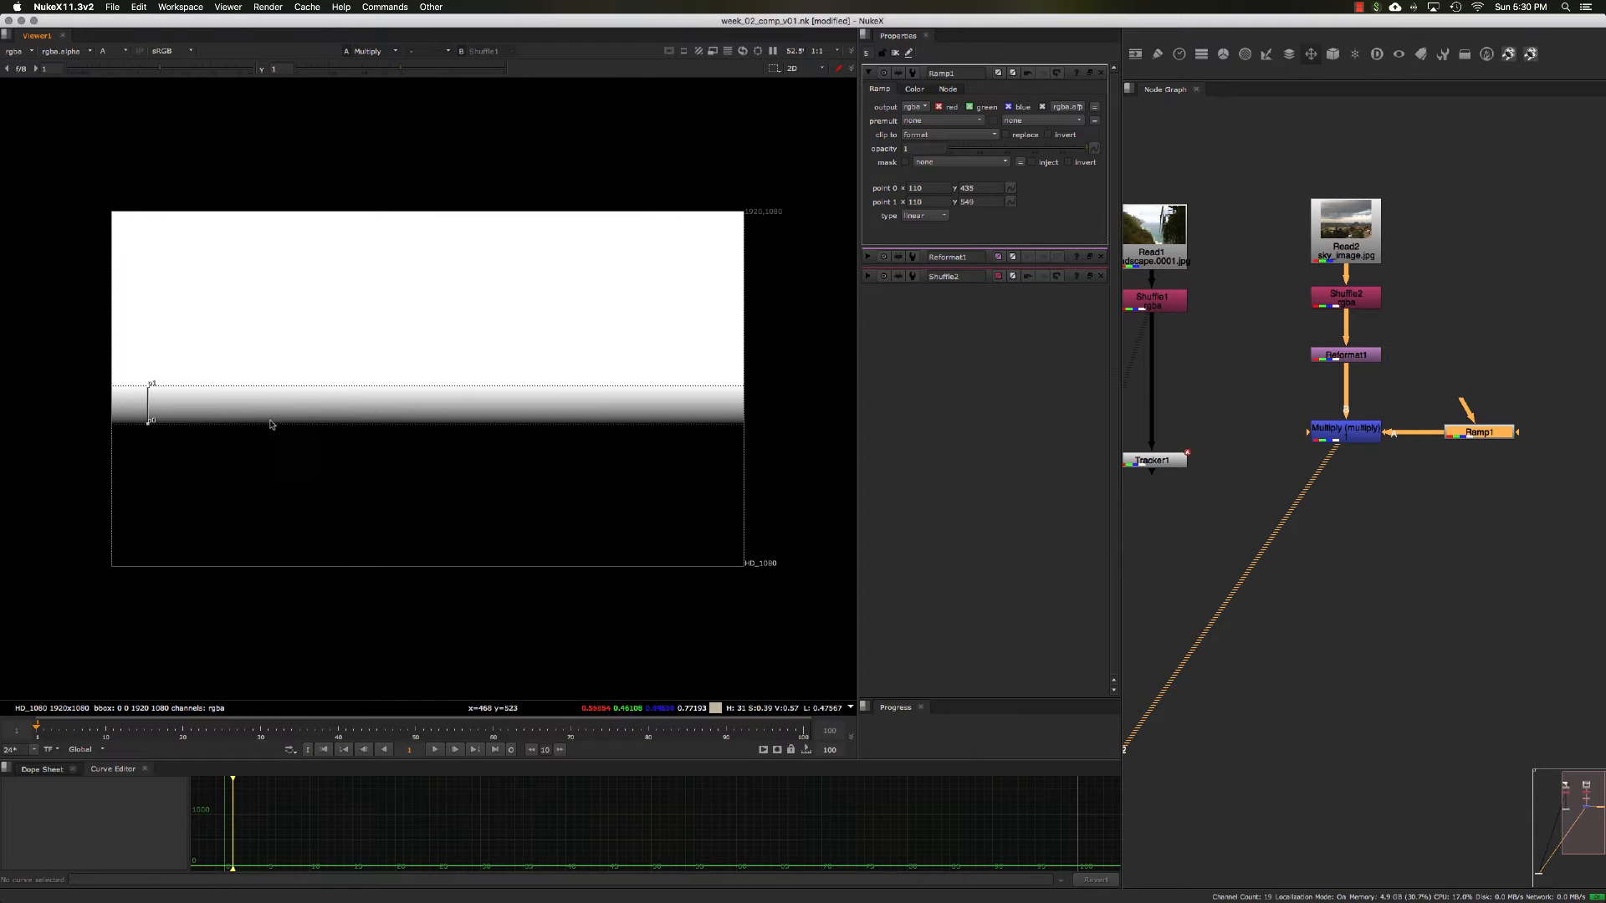
- Return the viewer to full color and move the Tracker node lower to make room between the landscape and sky branches
key(a)
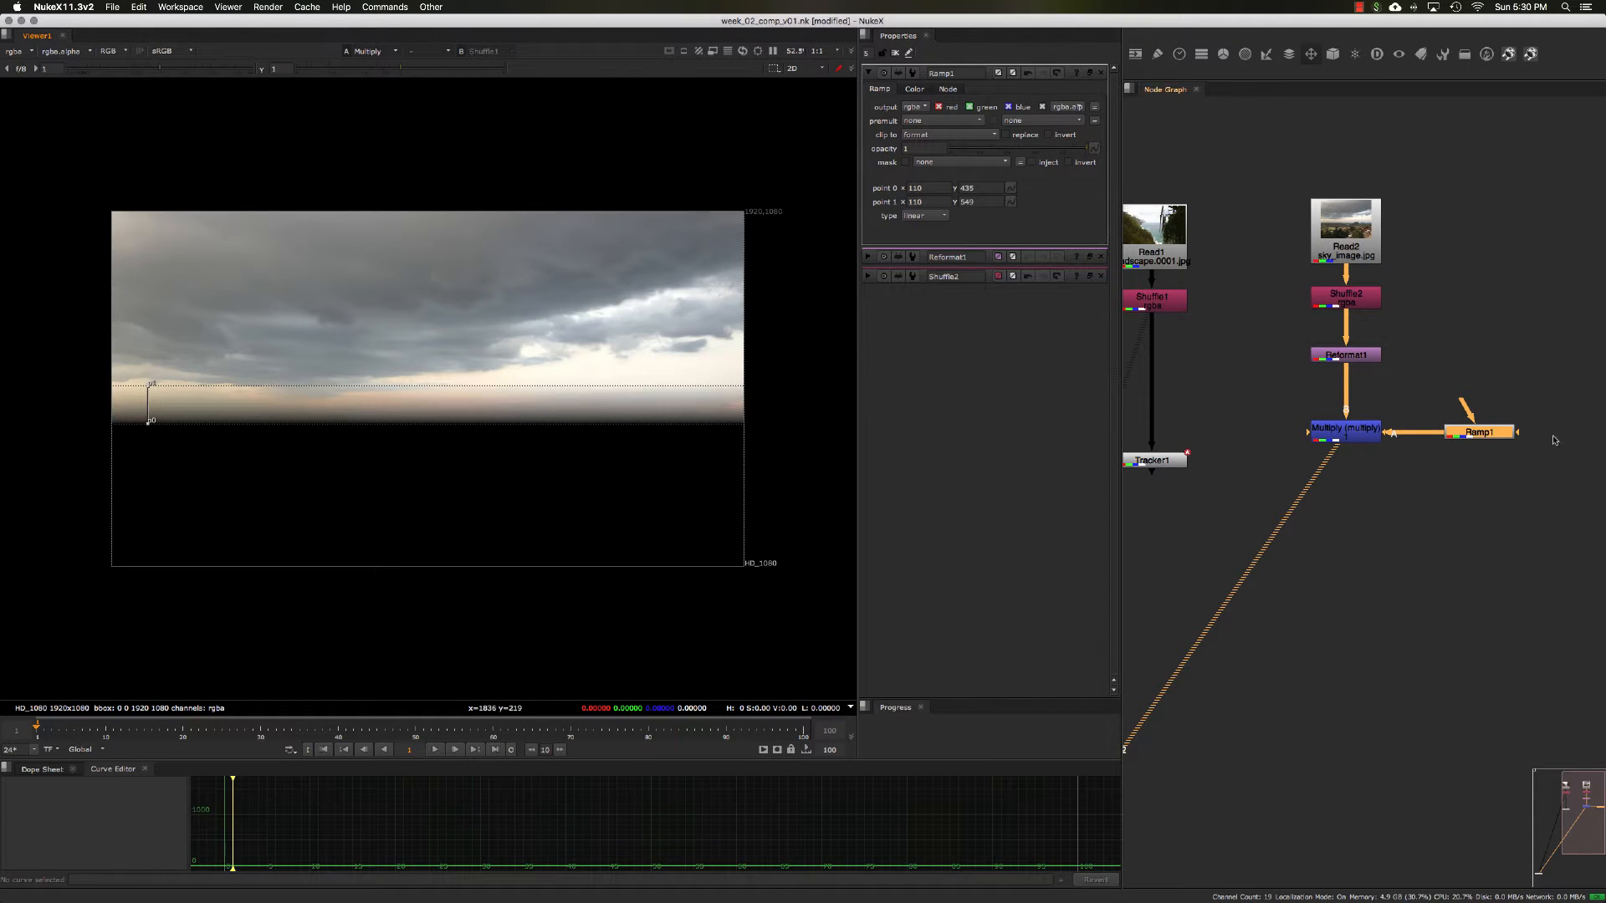
middle_drag(1415, 464, 1534, 369)
click(1355, 382)
drag(1272, 374, 1240, 539)
click(1473, 533)
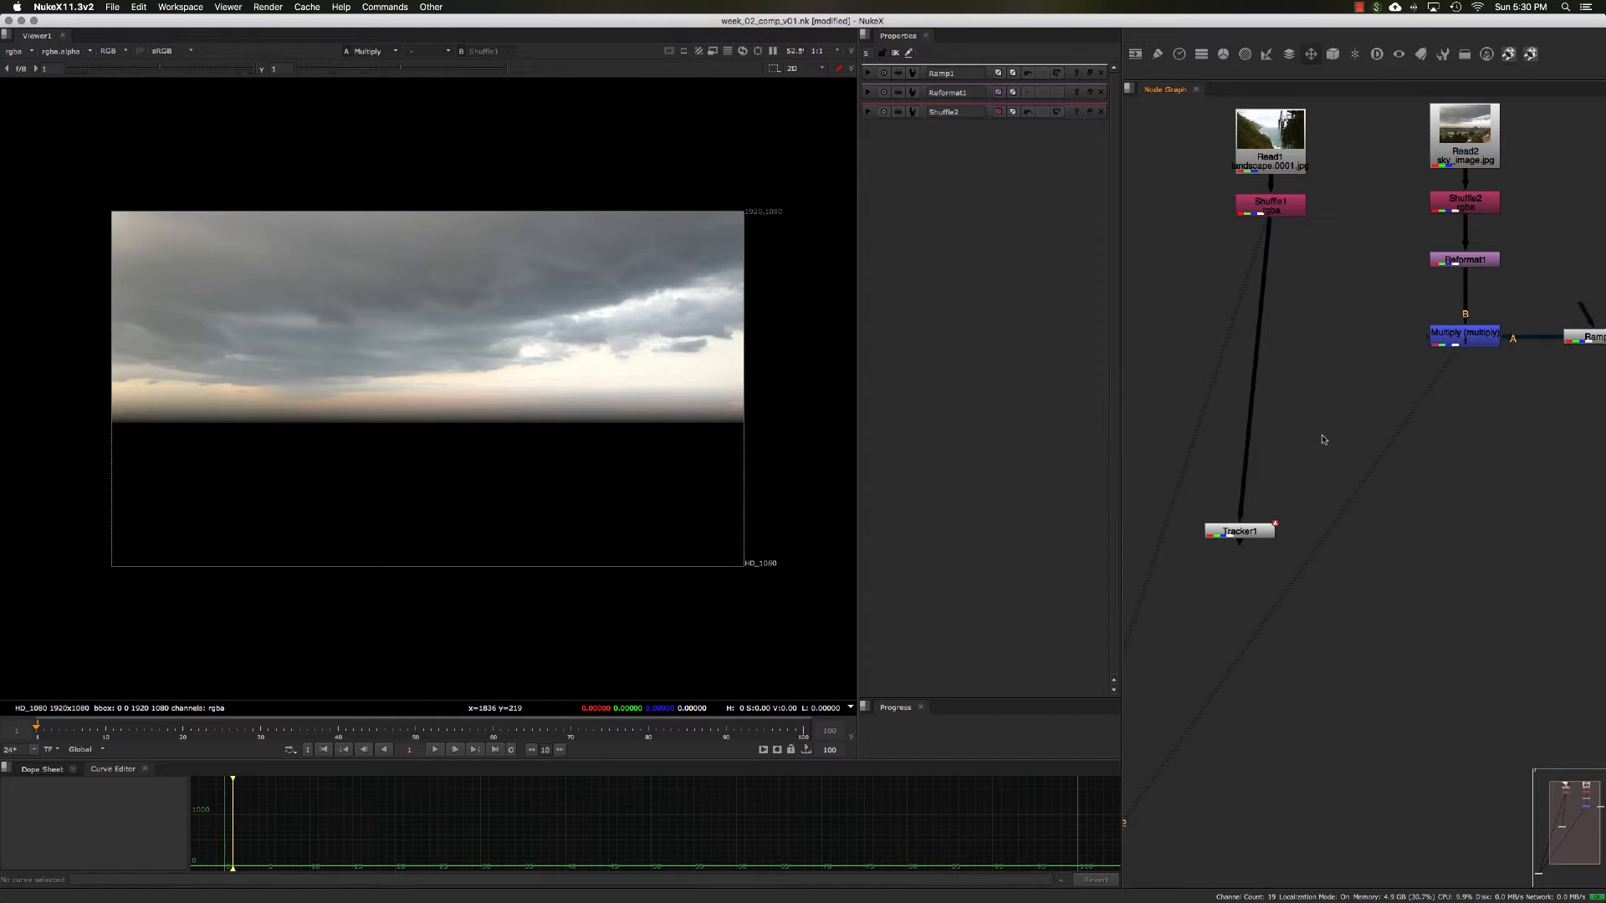
- Add a Merge (over) with the multiplied sky as A and the landscape's Shuffle as B, and view the result
key(m)
drag(1337, 411, 1462, 336)
scroll(1306, 404, down, 3)
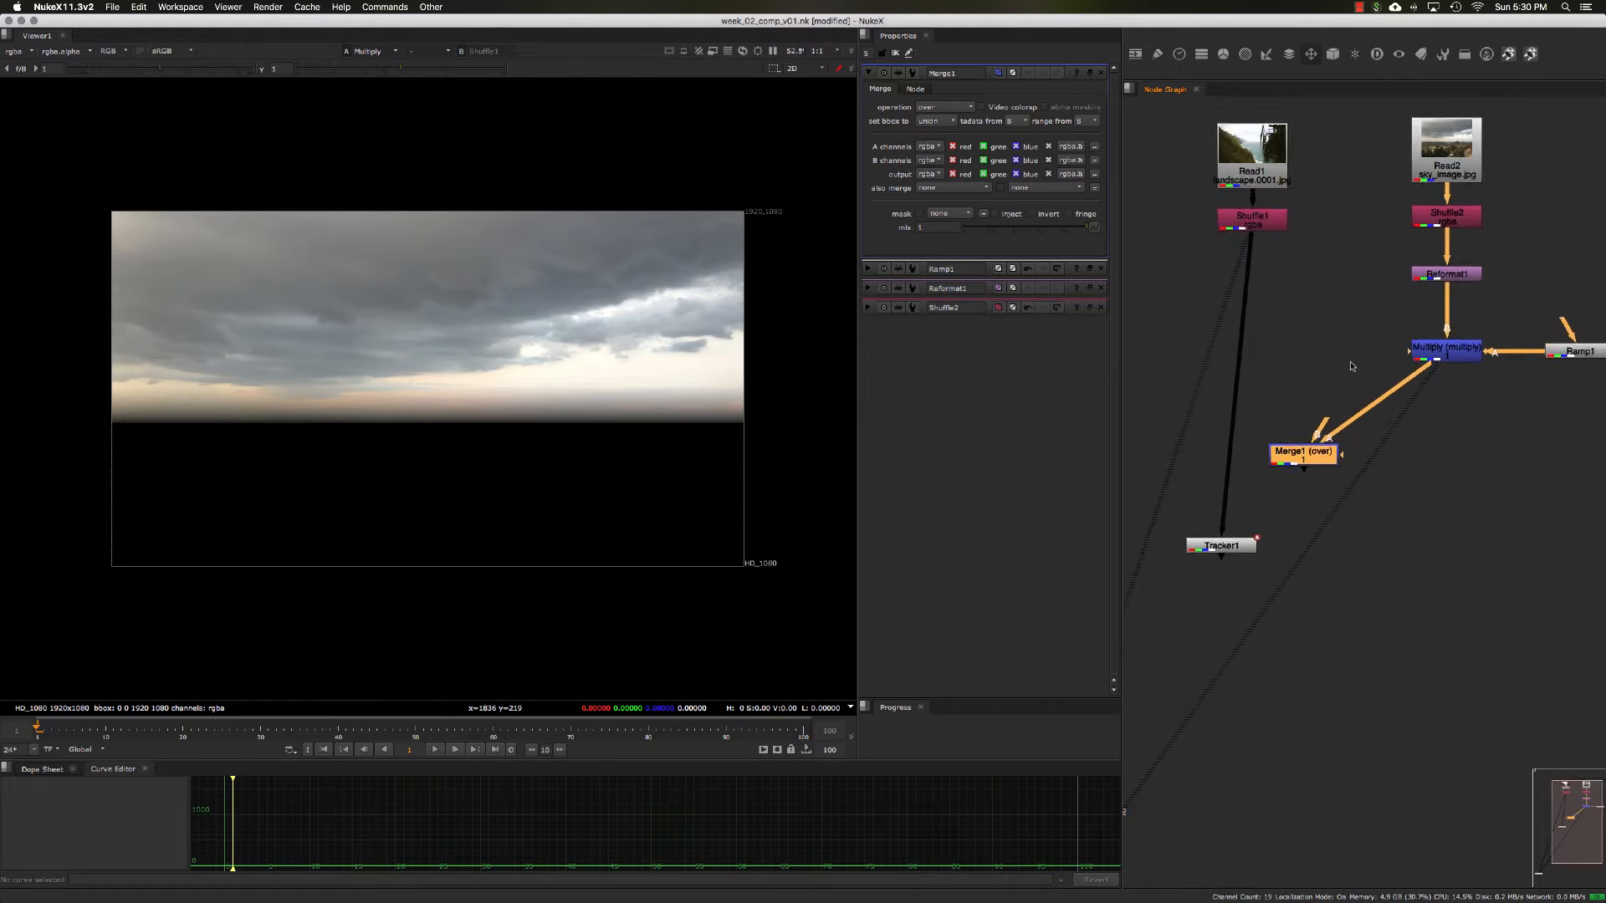
drag(1285, 341, 1260, 282)
drag(1301, 442, 1289, 446)
key(1)
- Move the Tracker node farther aside and align the Merge directly beneath the landscape's Shuffle
drag(1232, 506, 1172, 519)
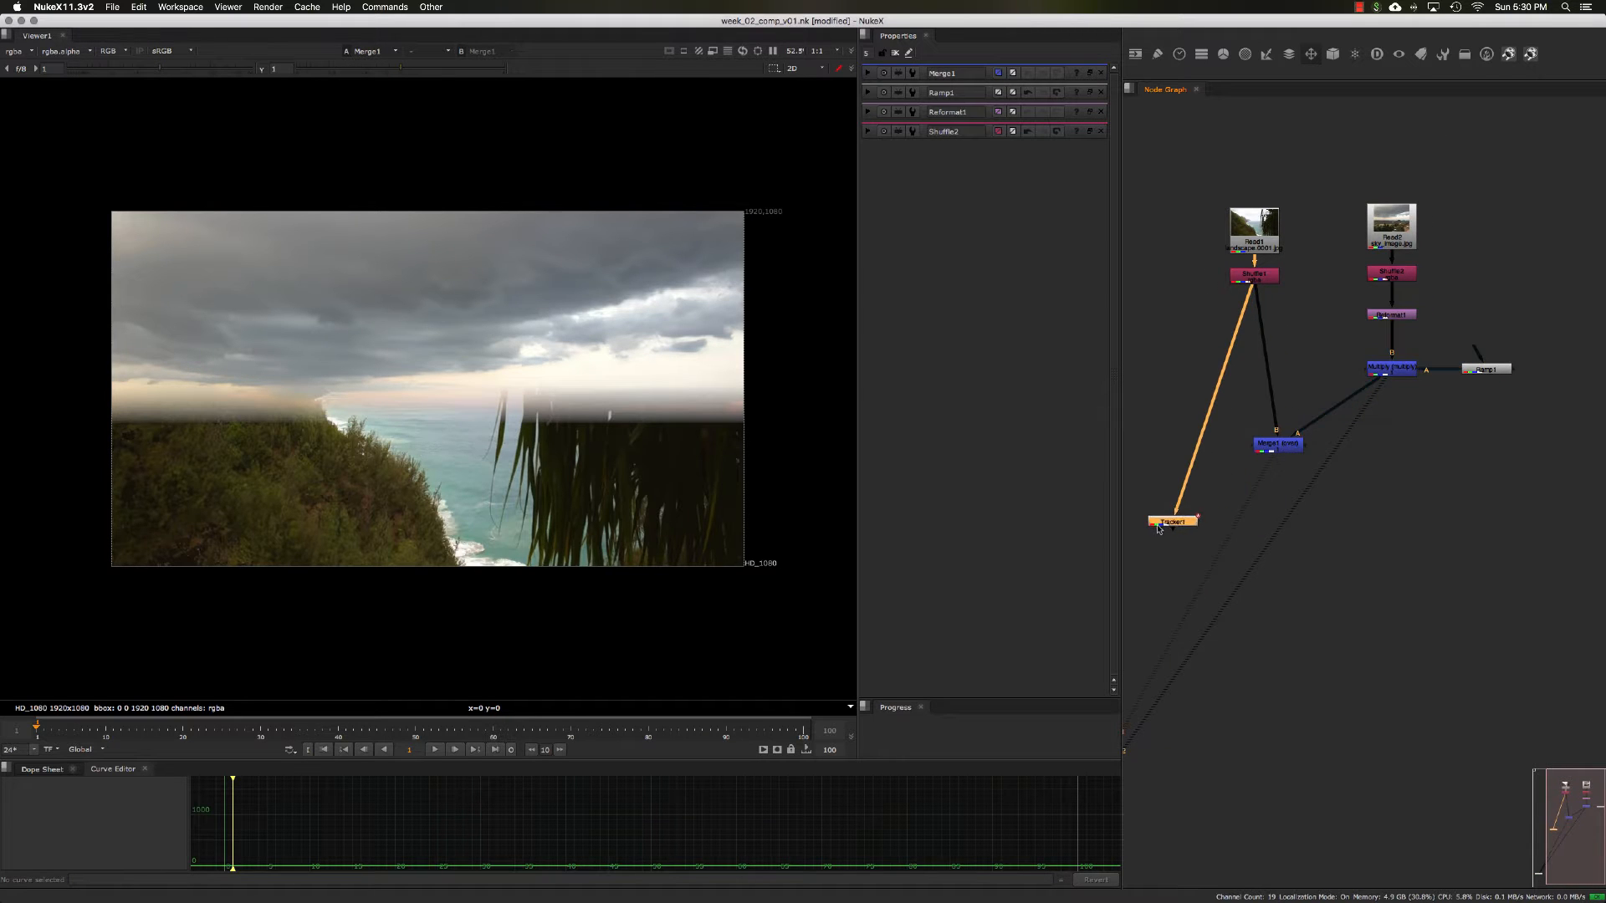
double_click(1290, 450)
drag(1291, 449, 1273, 471)
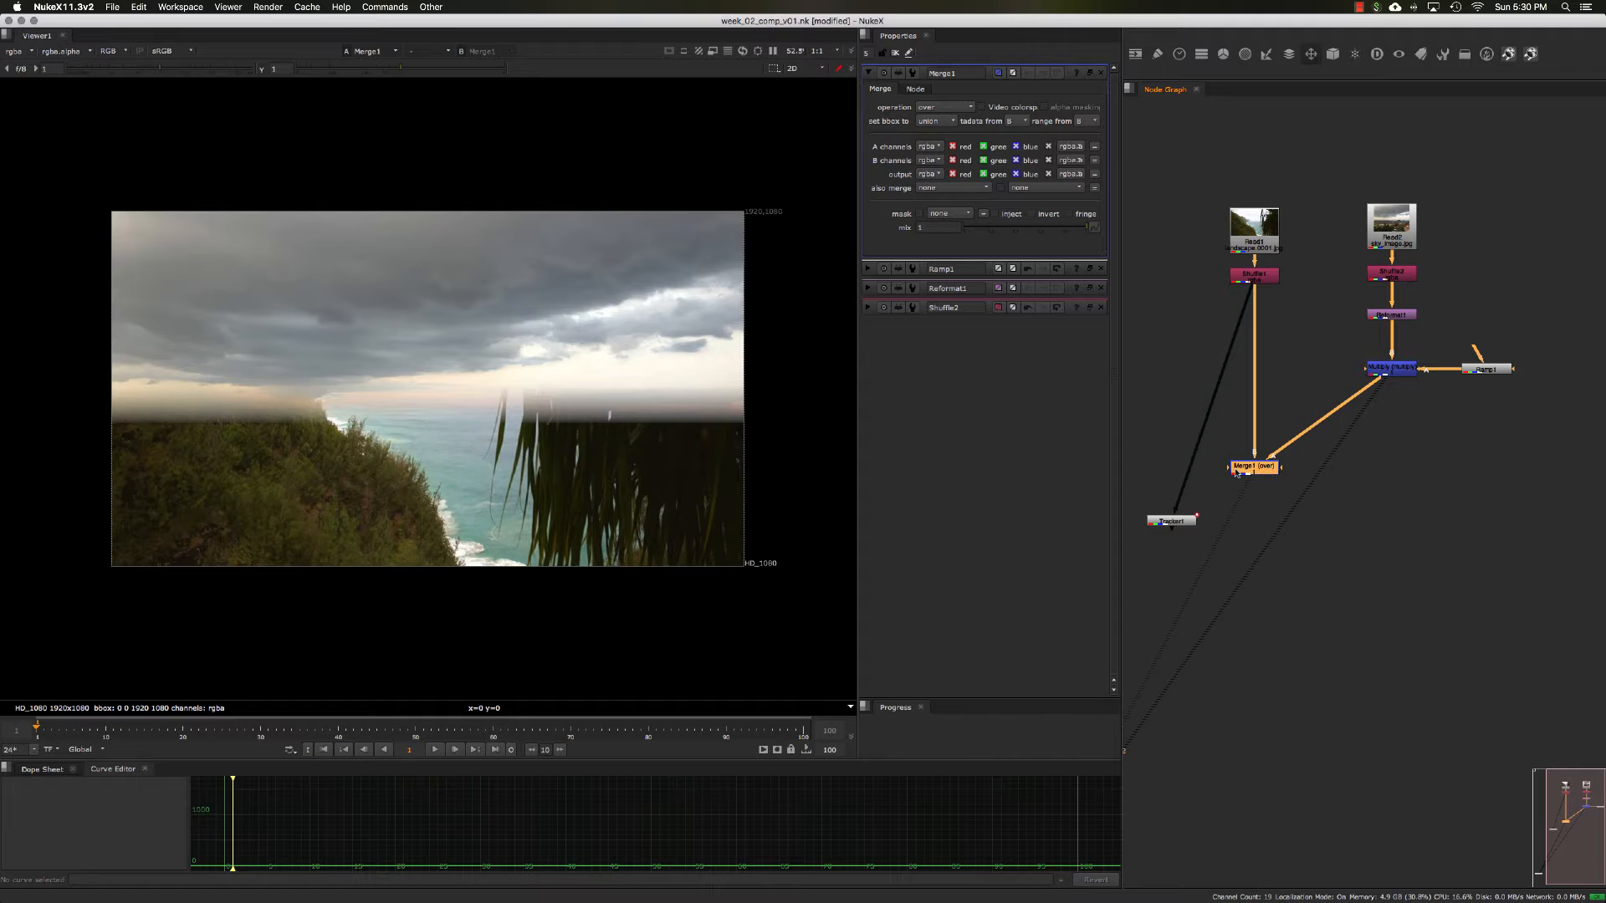
- Toggle the Merge off and on repeatedly to compare the original landscape with the replaced sky
key(d)
key(d)
key(d)
key(d)
key(d)
key(d)
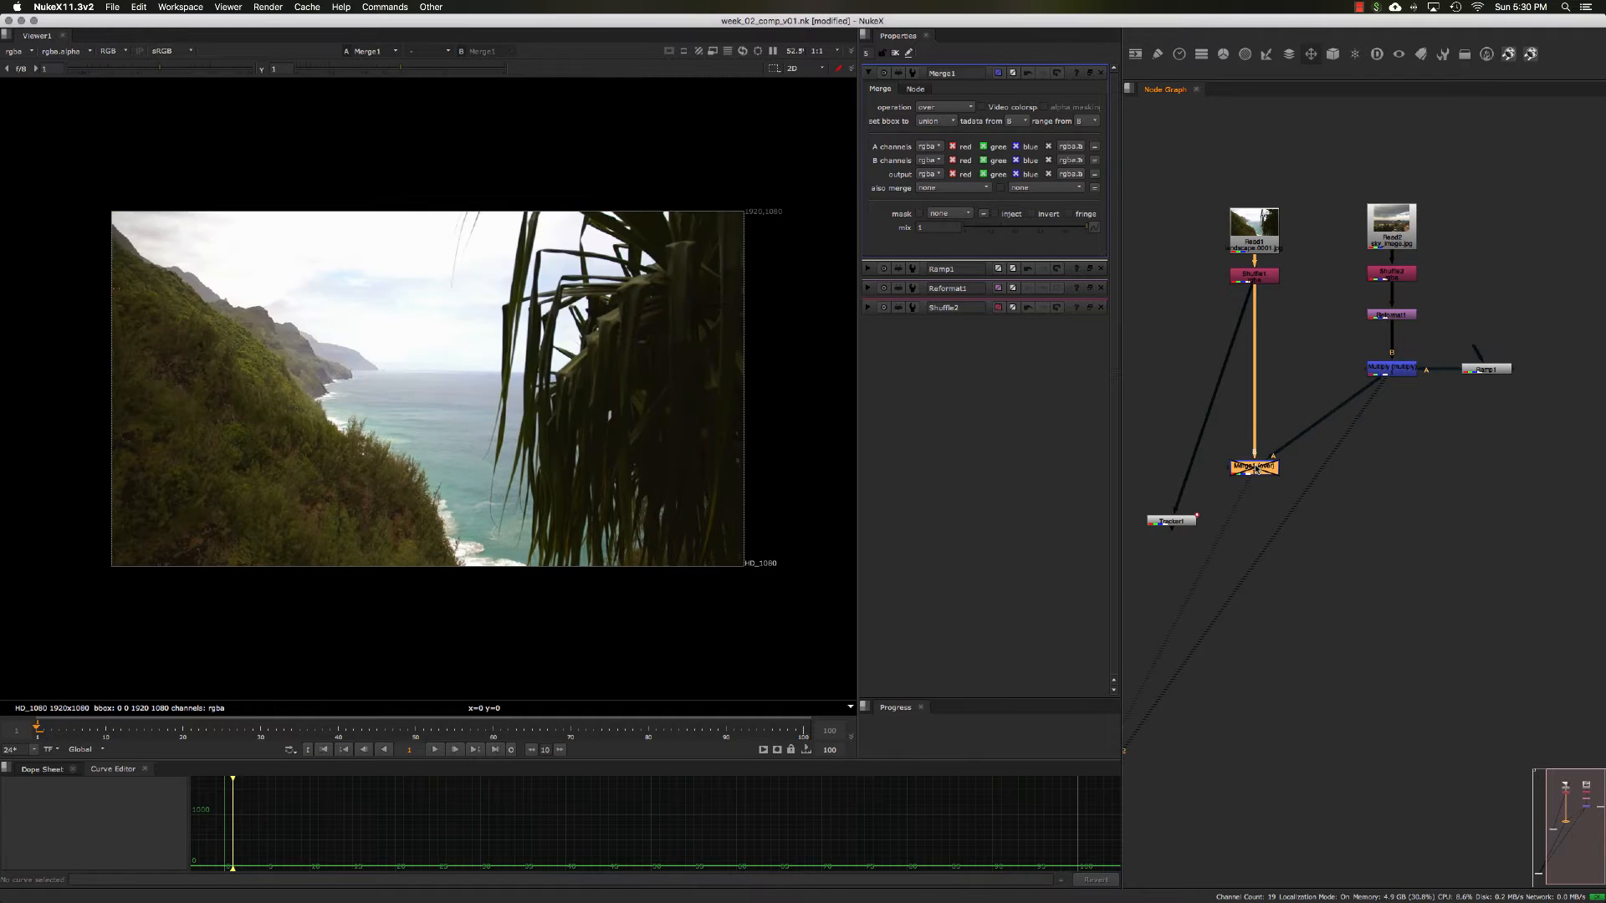
key(d)
key(d)
key(d)
key(d)
key(d)
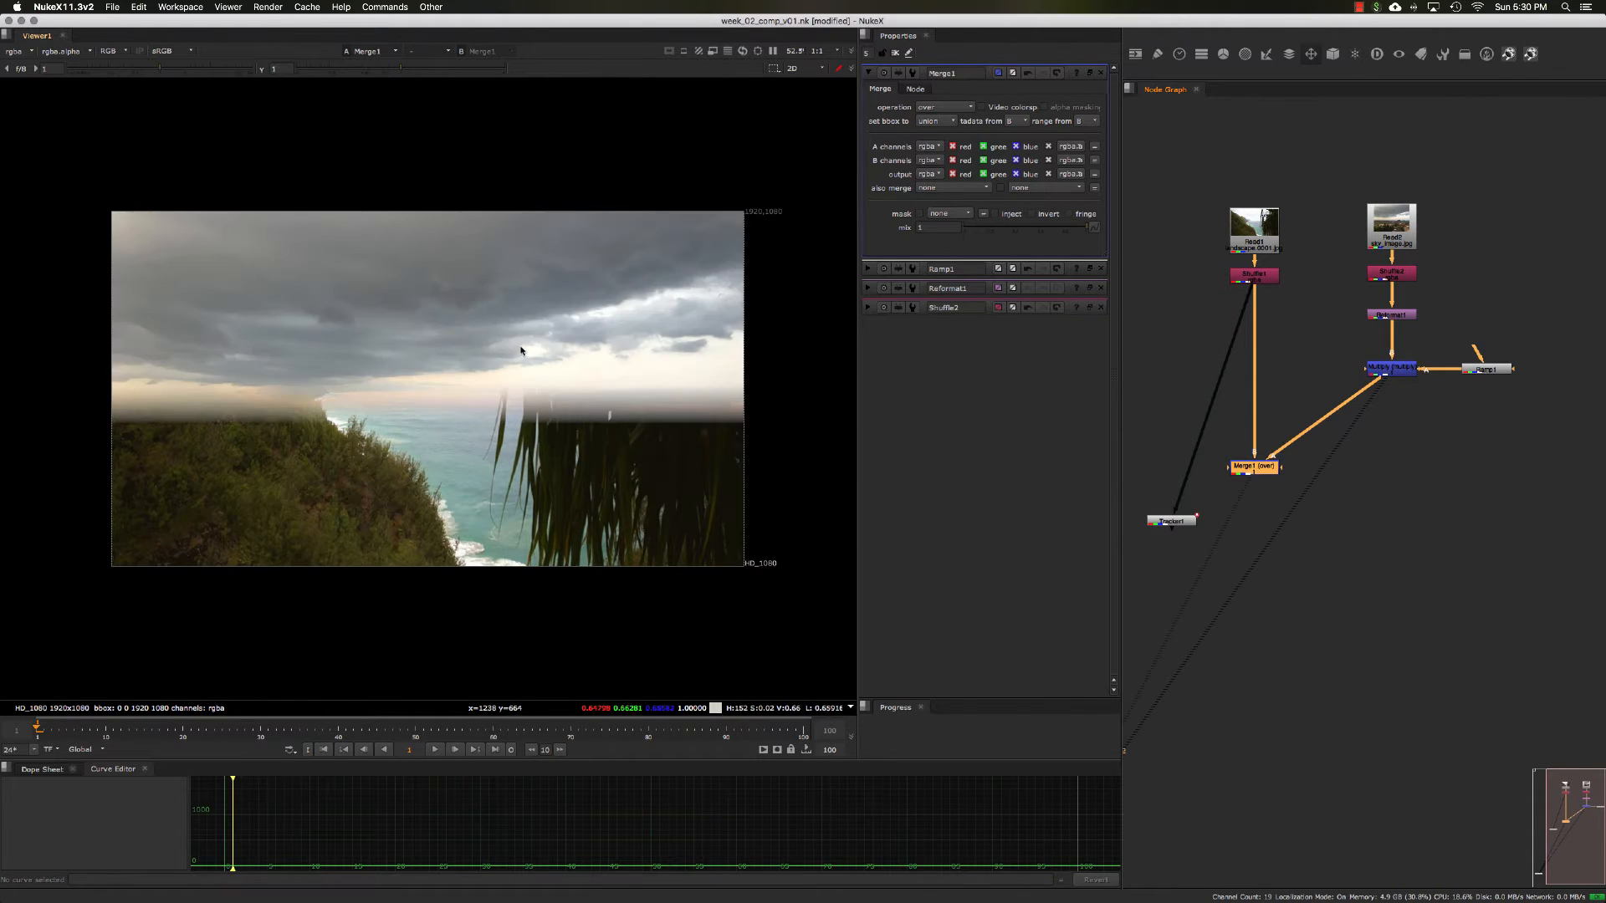
key(d)
key(d)
key(d)
key(d)
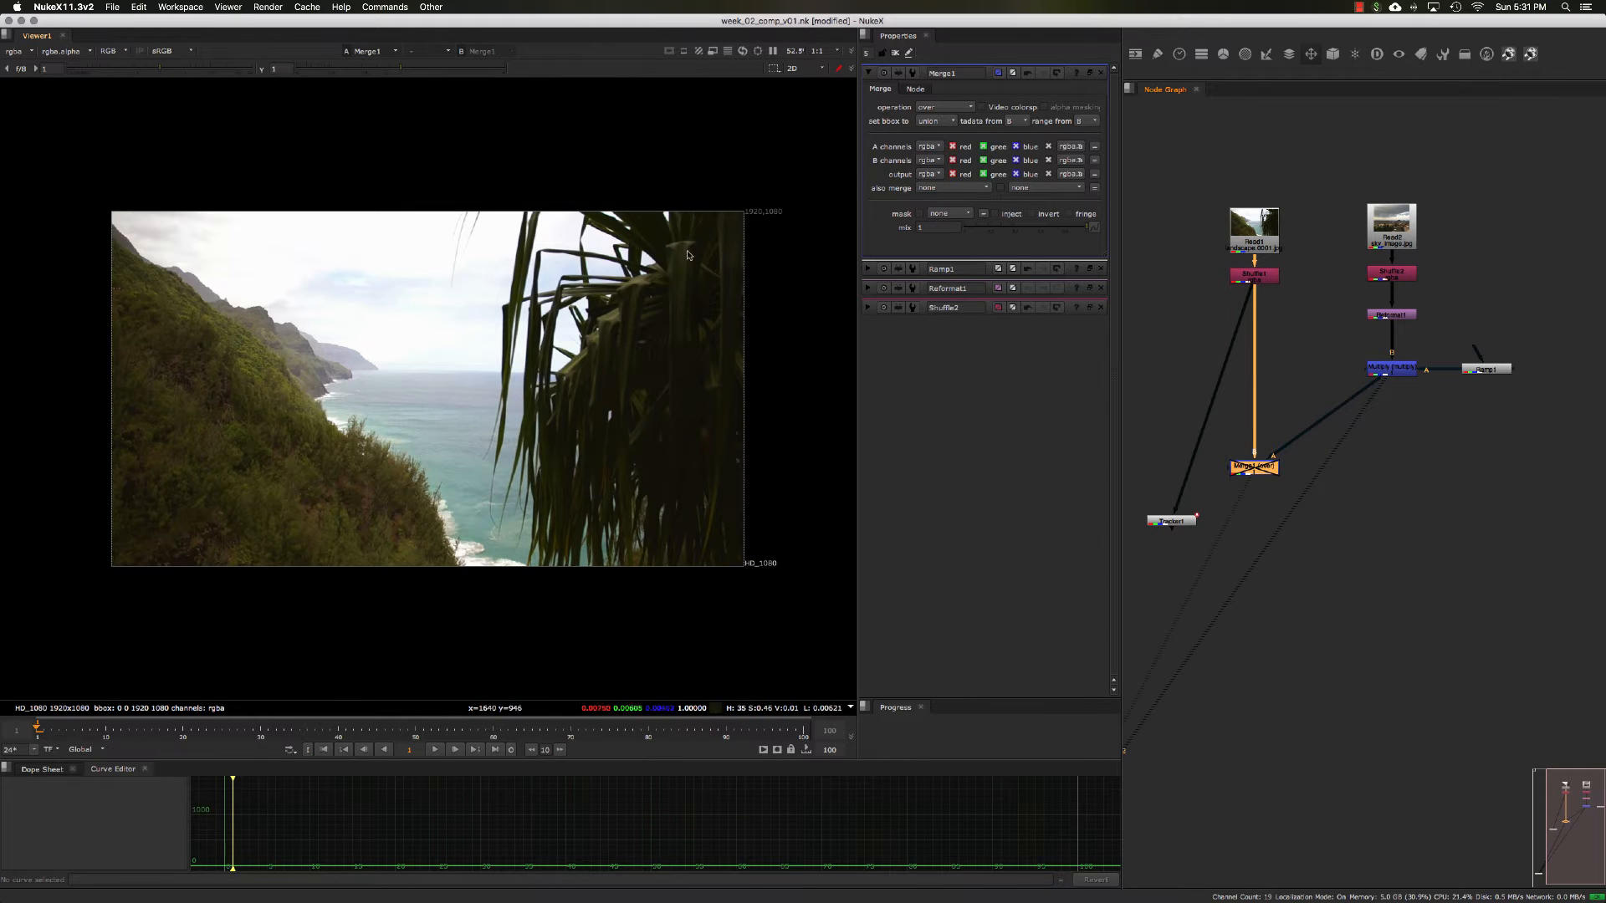
key(d)
key(d)
key(d)
key(d)
key(d)
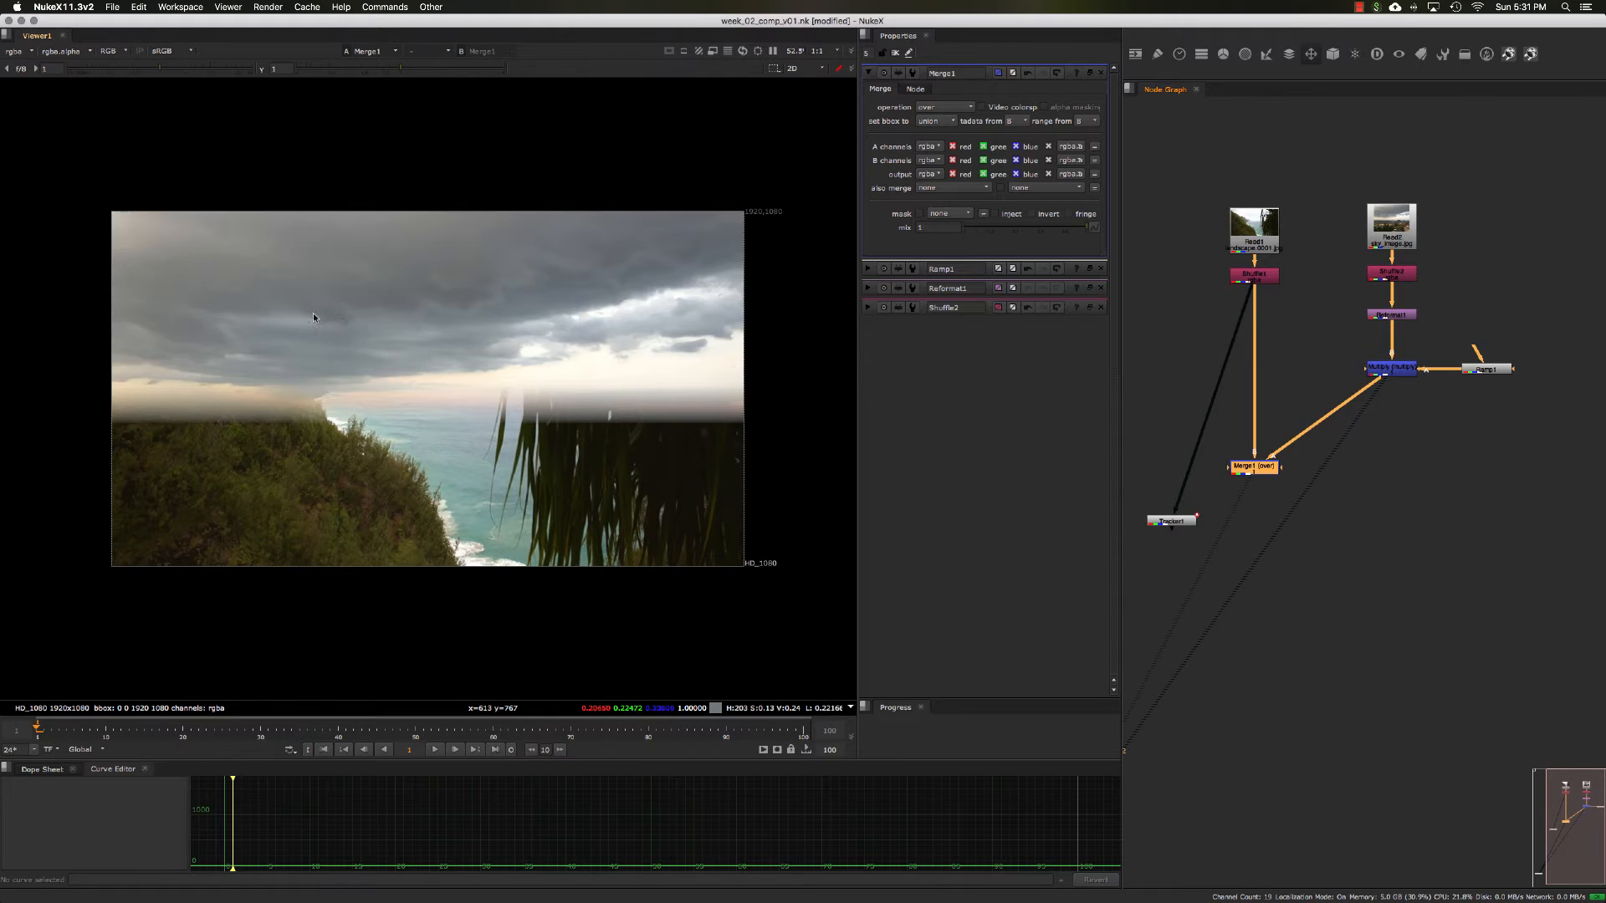
key(d)
key(d)
key(d)
key(d)
key(d)
key(d)
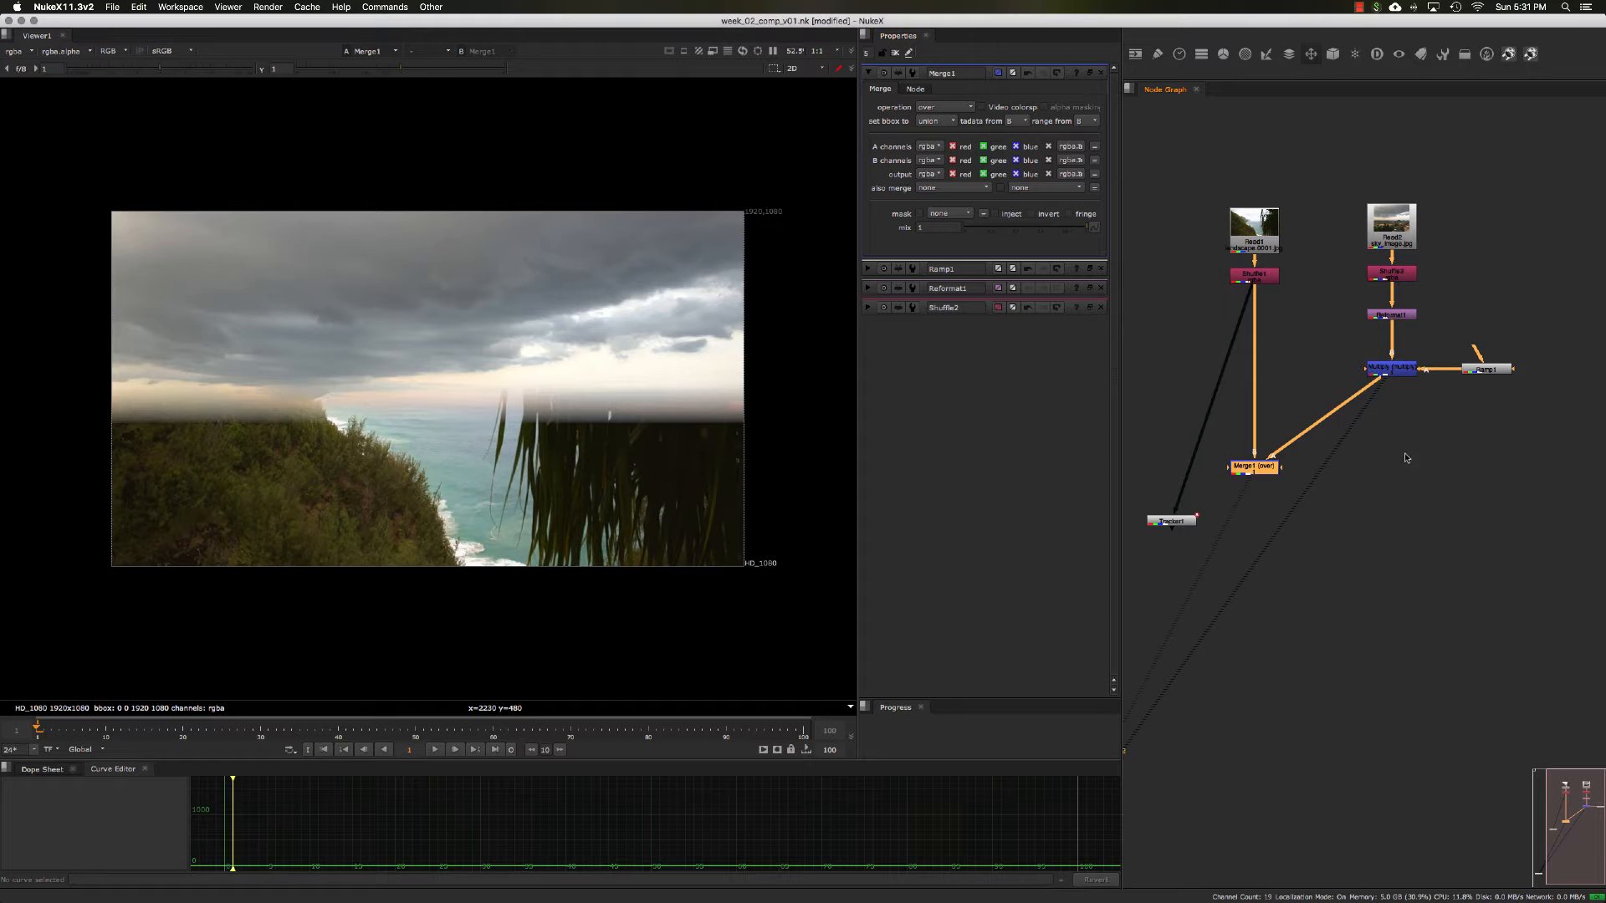
- Narrow the ramp's gradient at the horizon to about Y 481 for point 0 and Y 522 for point 1
double_click(1483, 371)
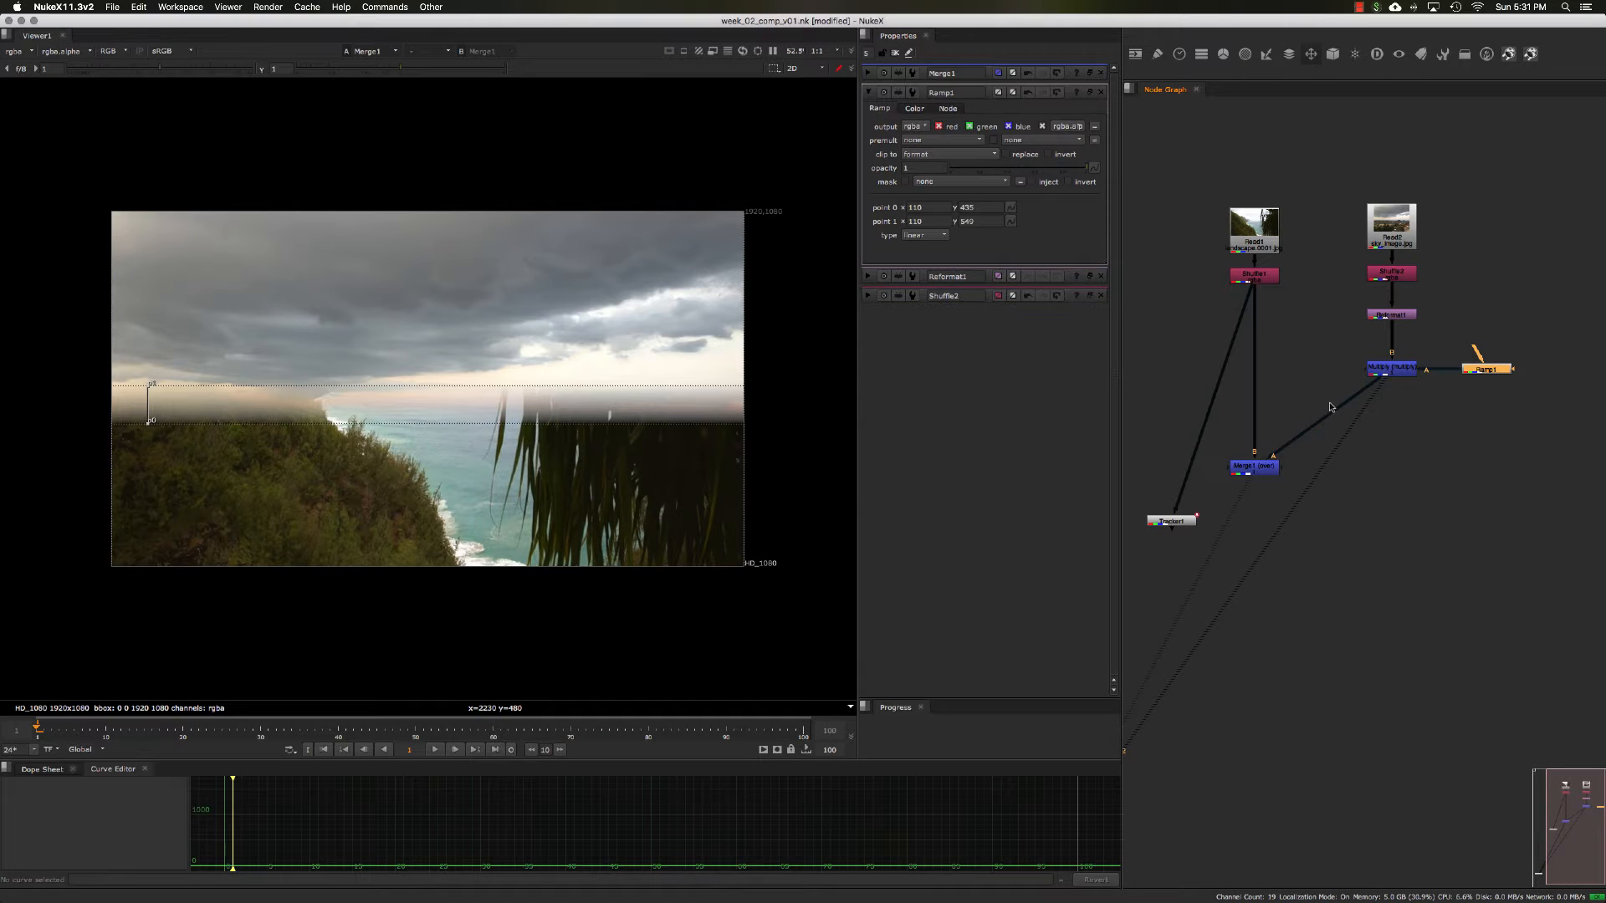
drag(149, 385, 150, 410)
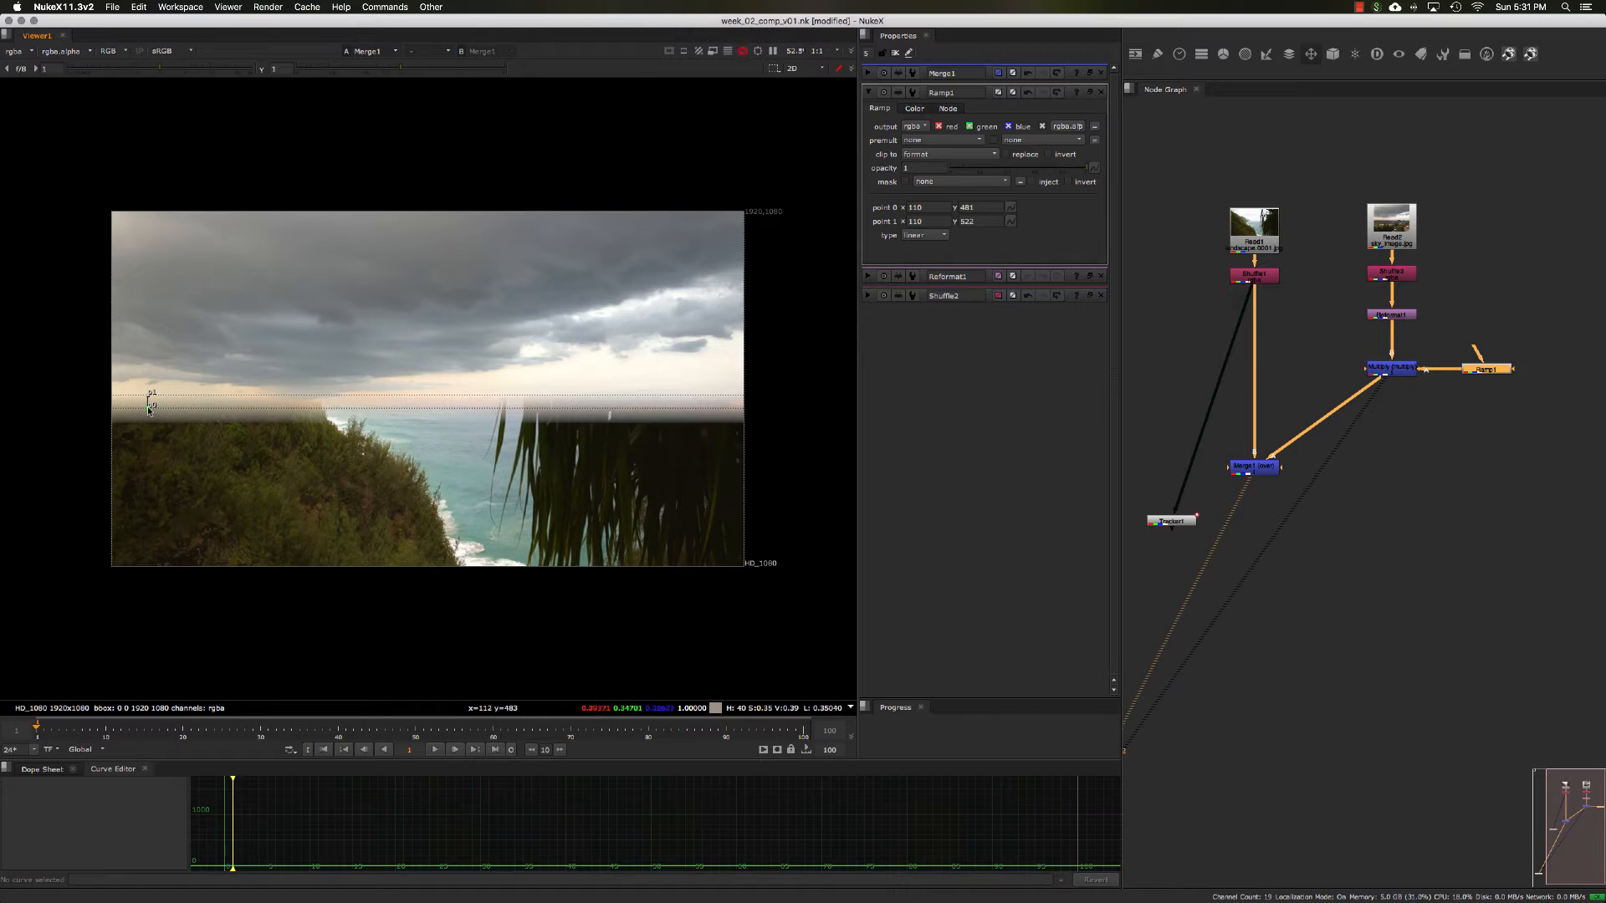
click(1345, 481)
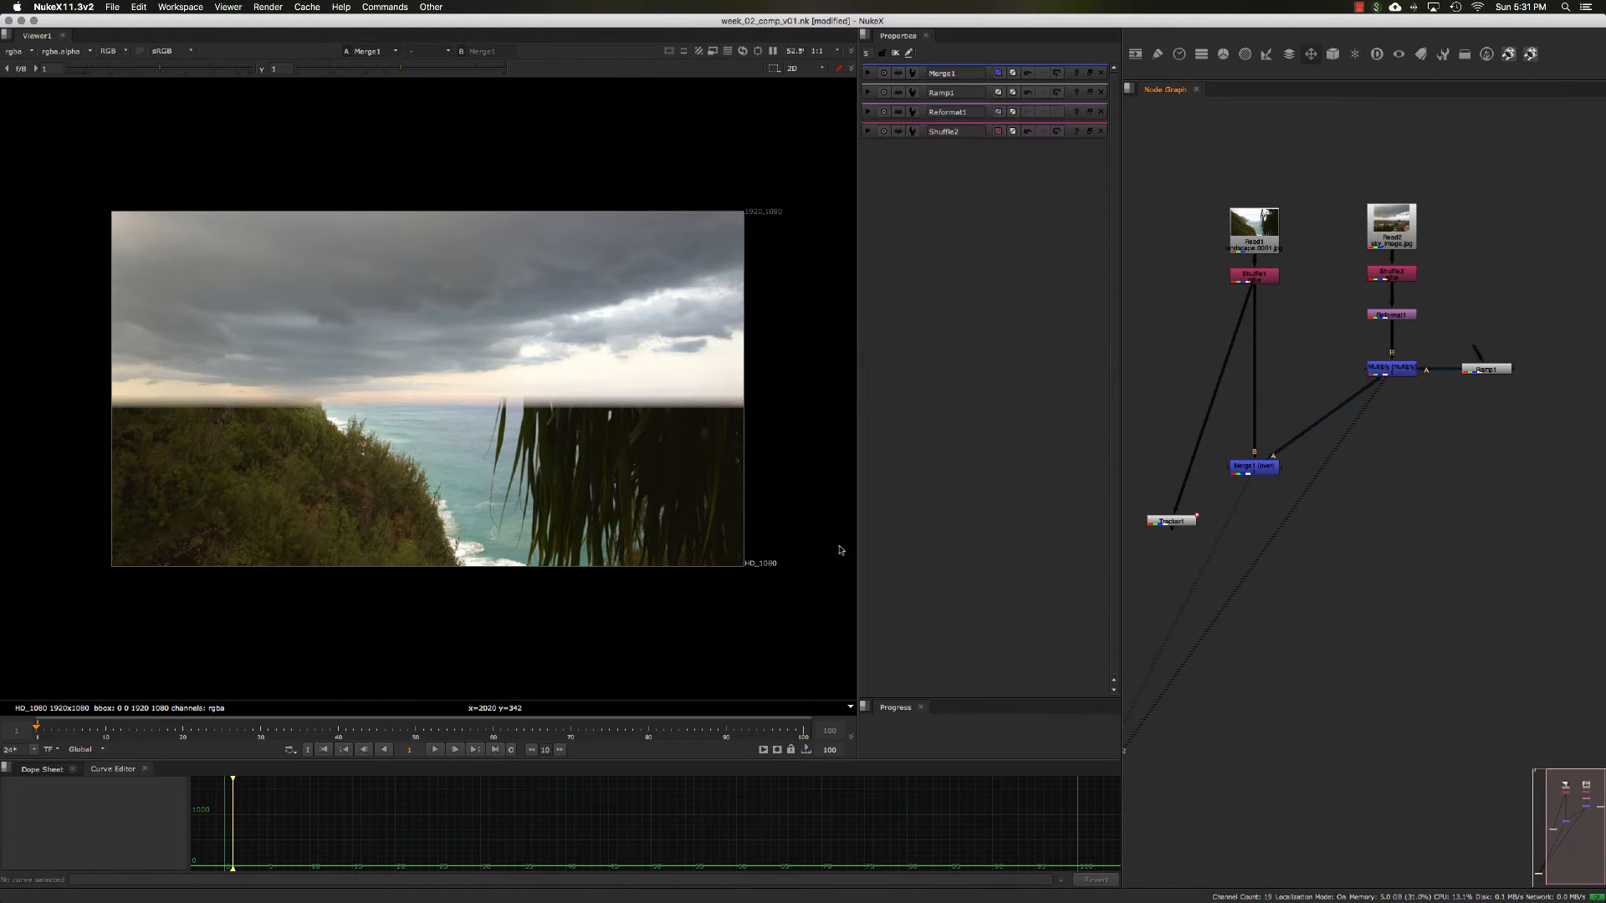
- Play the merged shot from the first frame to check the sky against the moving landscape, and return to frame 1
click(434, 751)
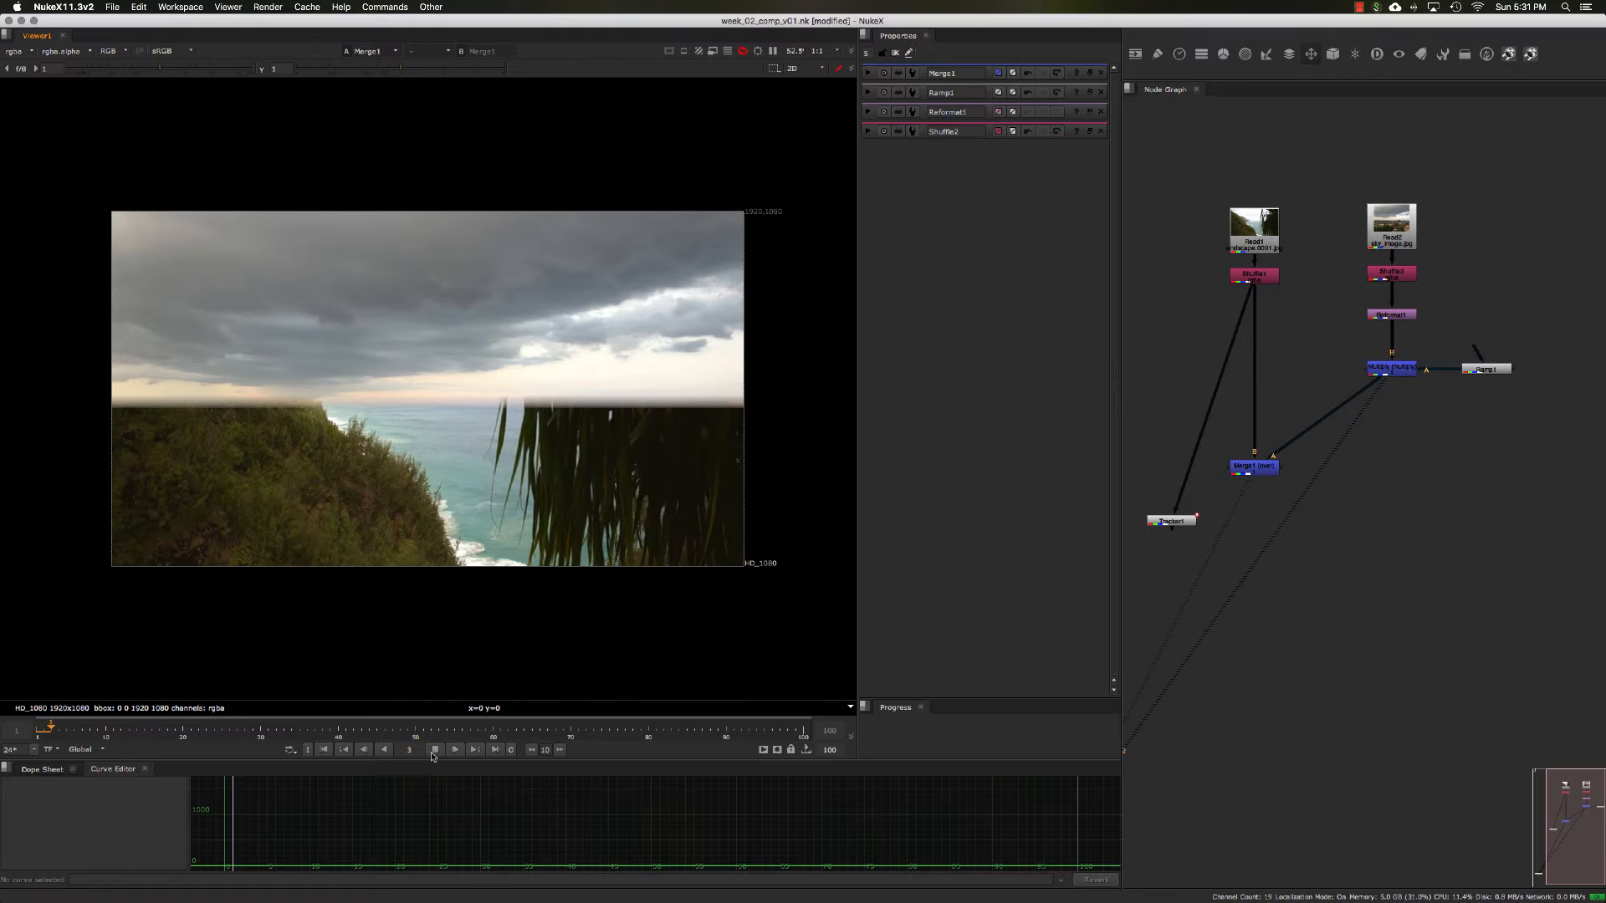
click(434, 751)
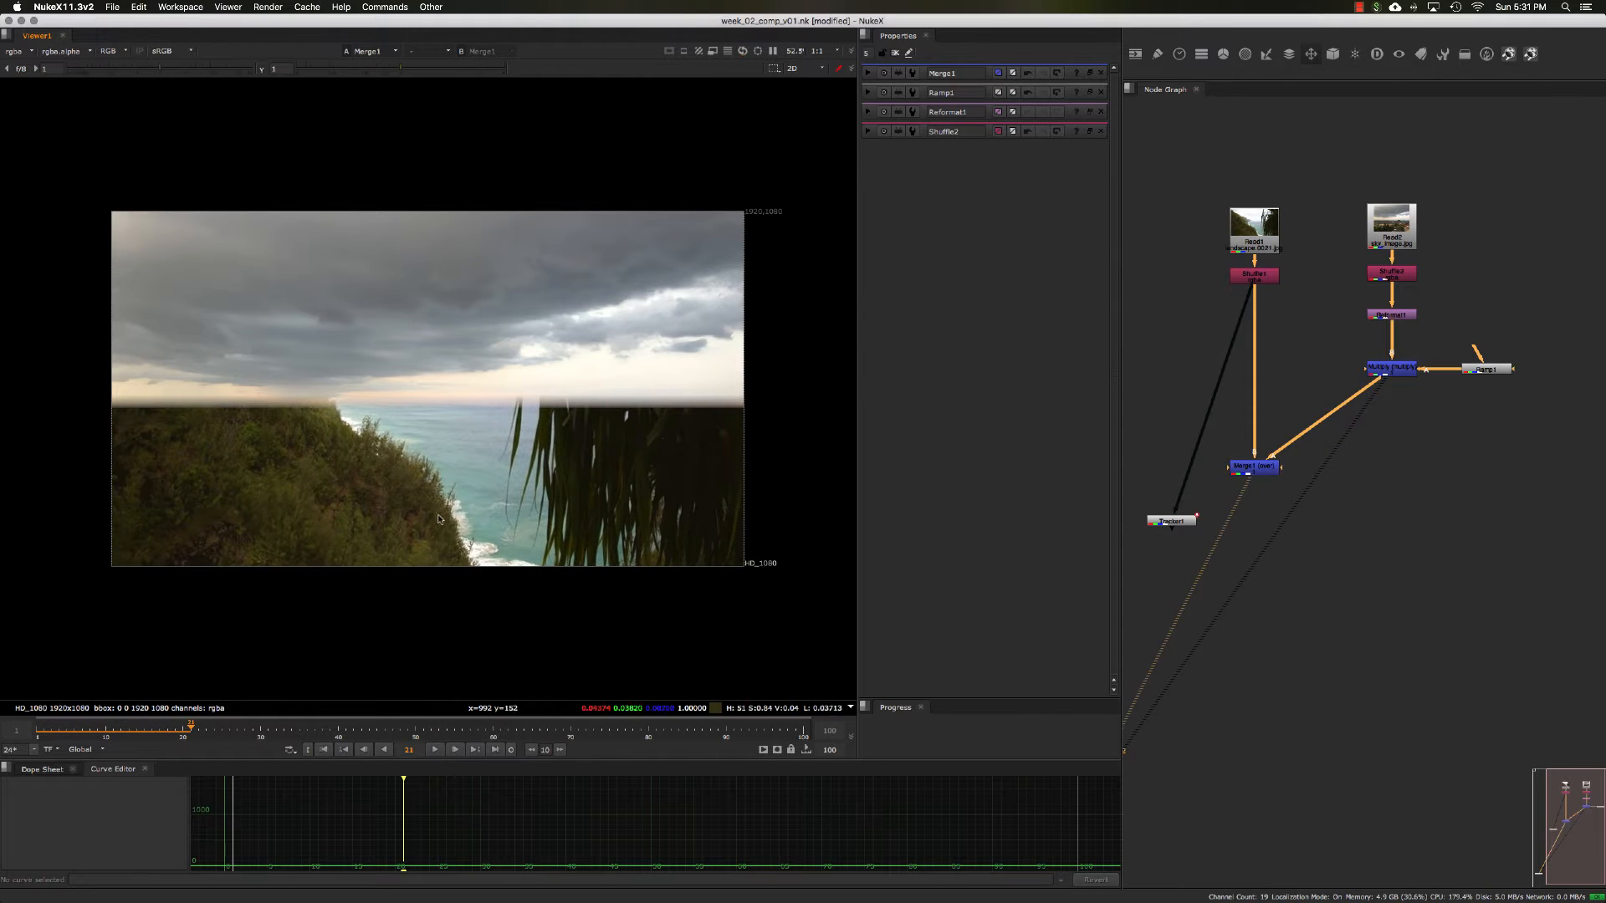
click(325, 750)
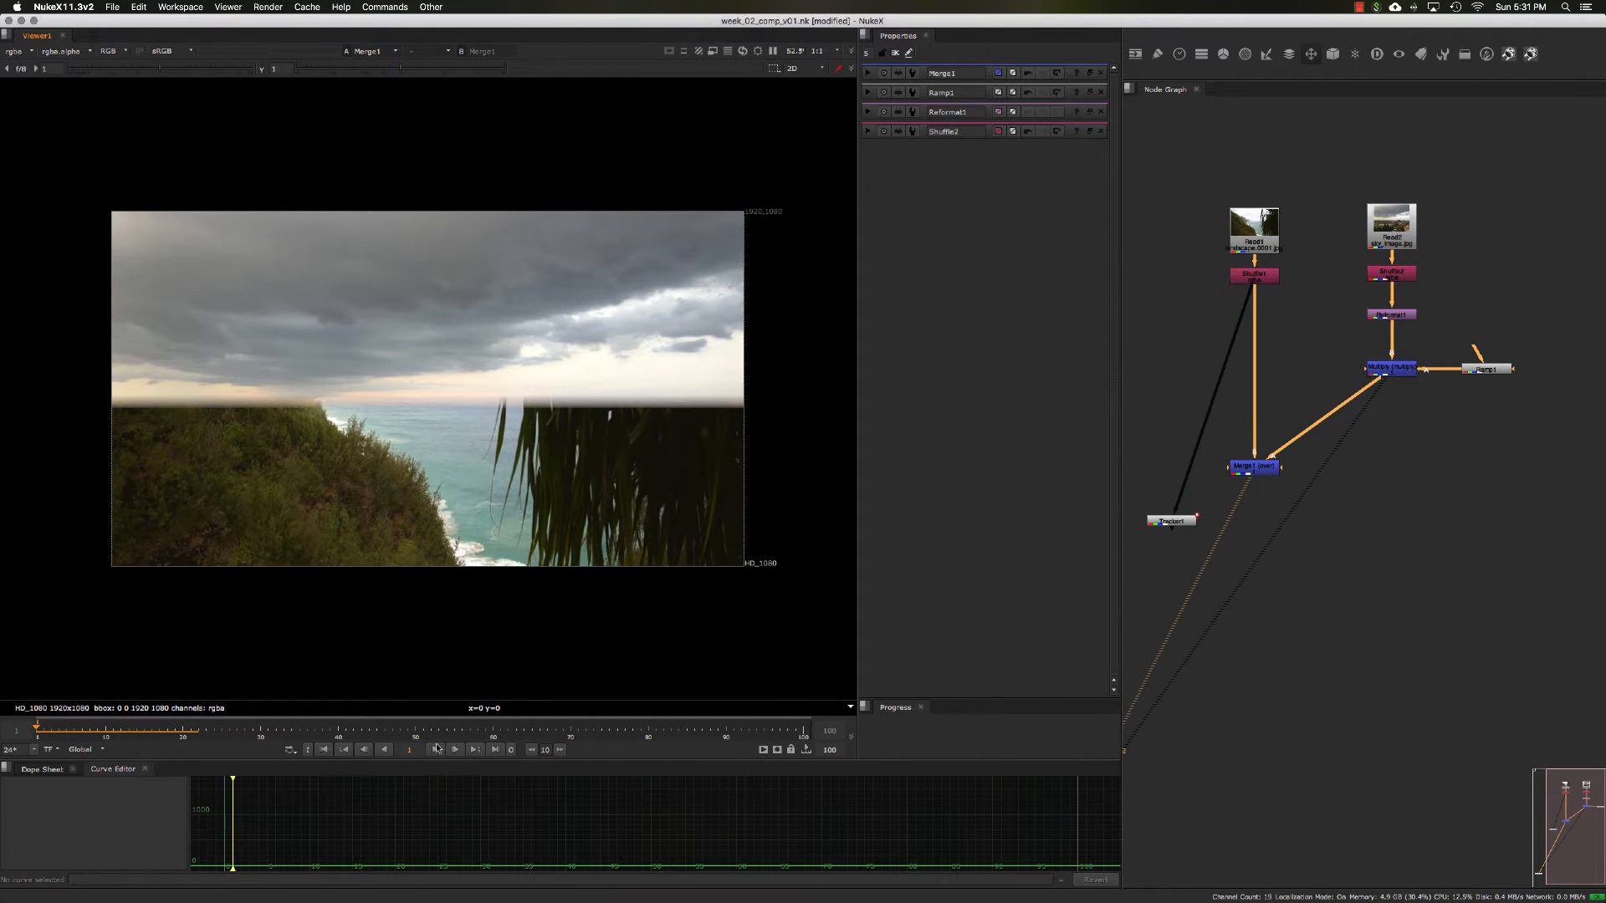
click(435, 749)
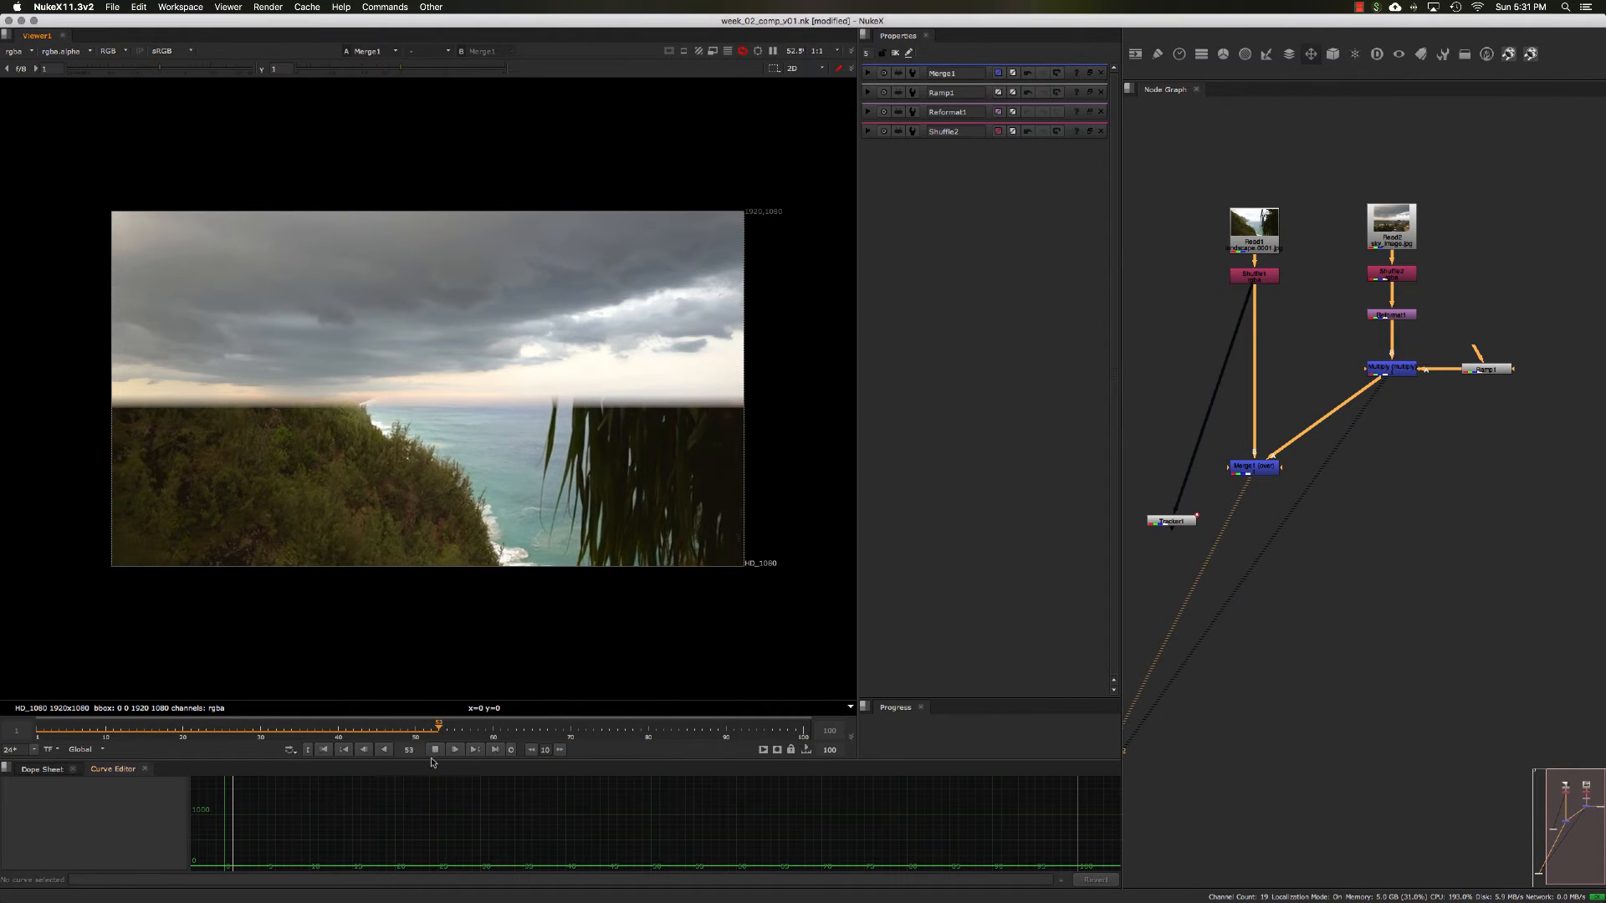
click(325, 750)
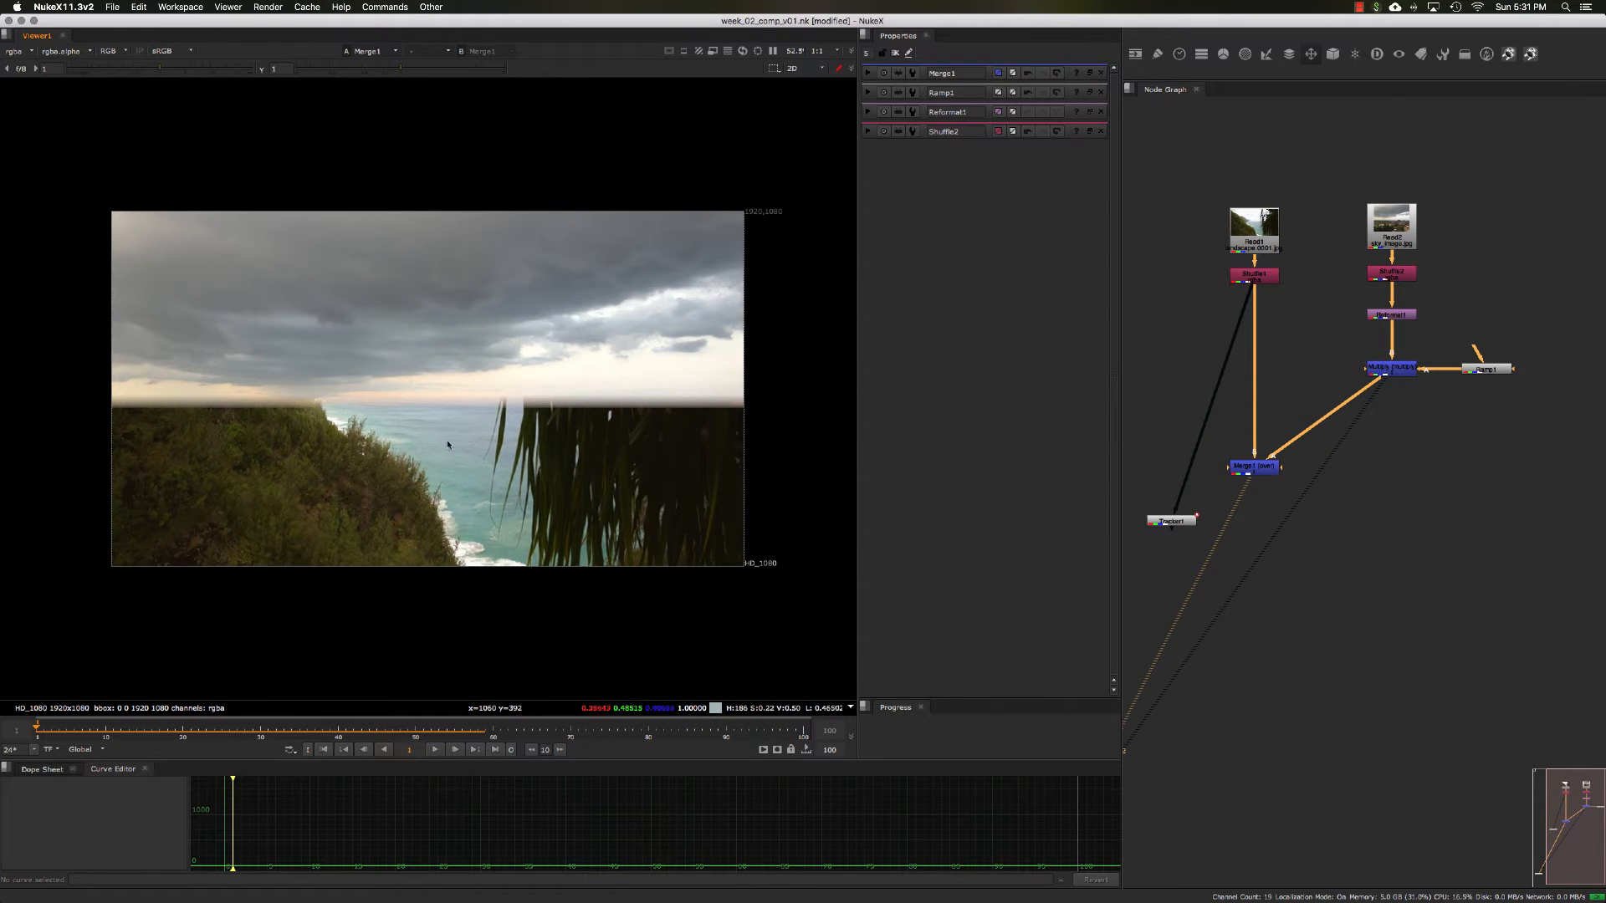
- Disconnect the Tracker from the landscape's Shuffle and move it over to the sky branch
drag(1168, 522, 1164, 515)
middle_drag(1222, 527, 1246, 502)
drag(1194, 484, 1187, 486)
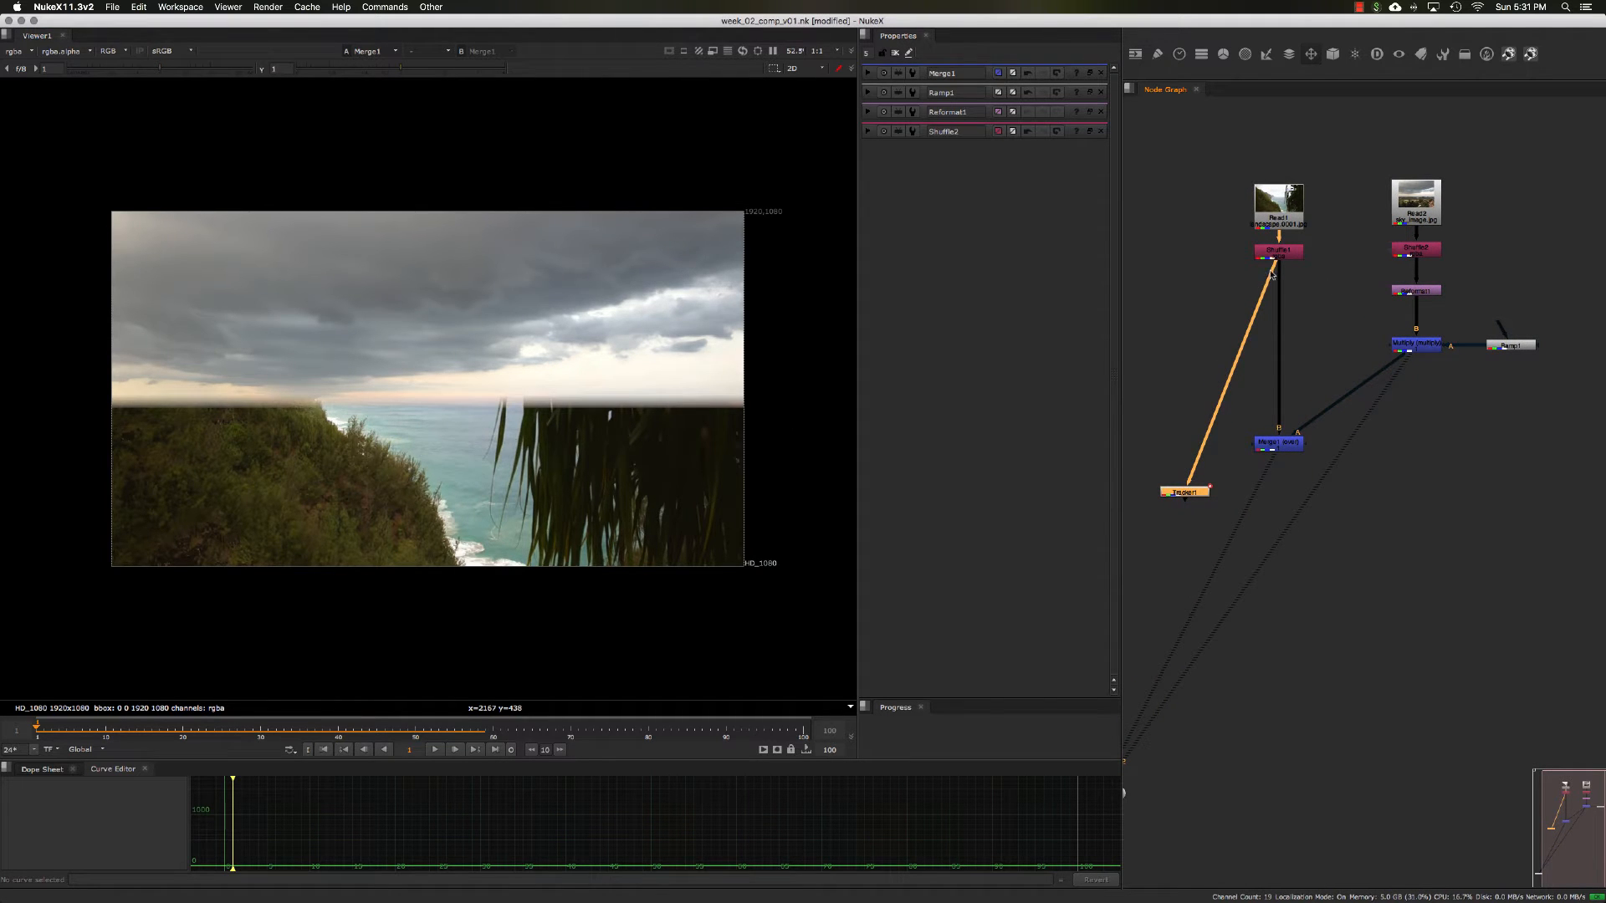
drag(1273, 274, 1227, 404)
drag(1182, 494, 1392, 457)
- Connect the Tracker below the sky's Multiply, with the Merge moved lower, and set its transform to match-move
double_click(1392, 454)
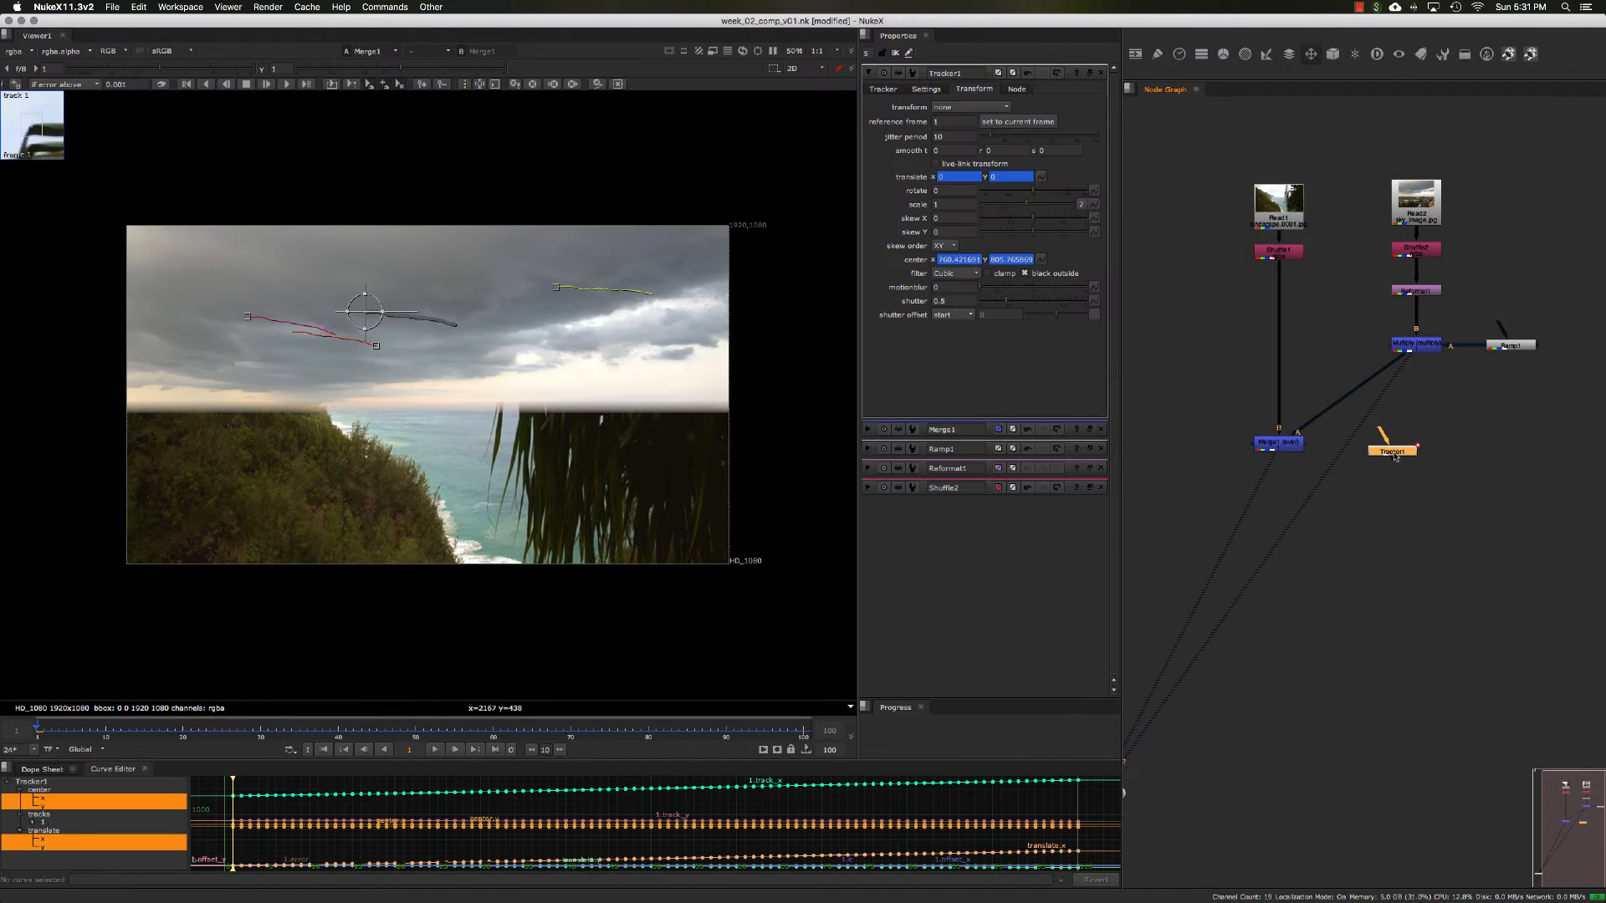
drag(1279, 444, 1283, 466)
drag(1390, 452, 1416, 353)
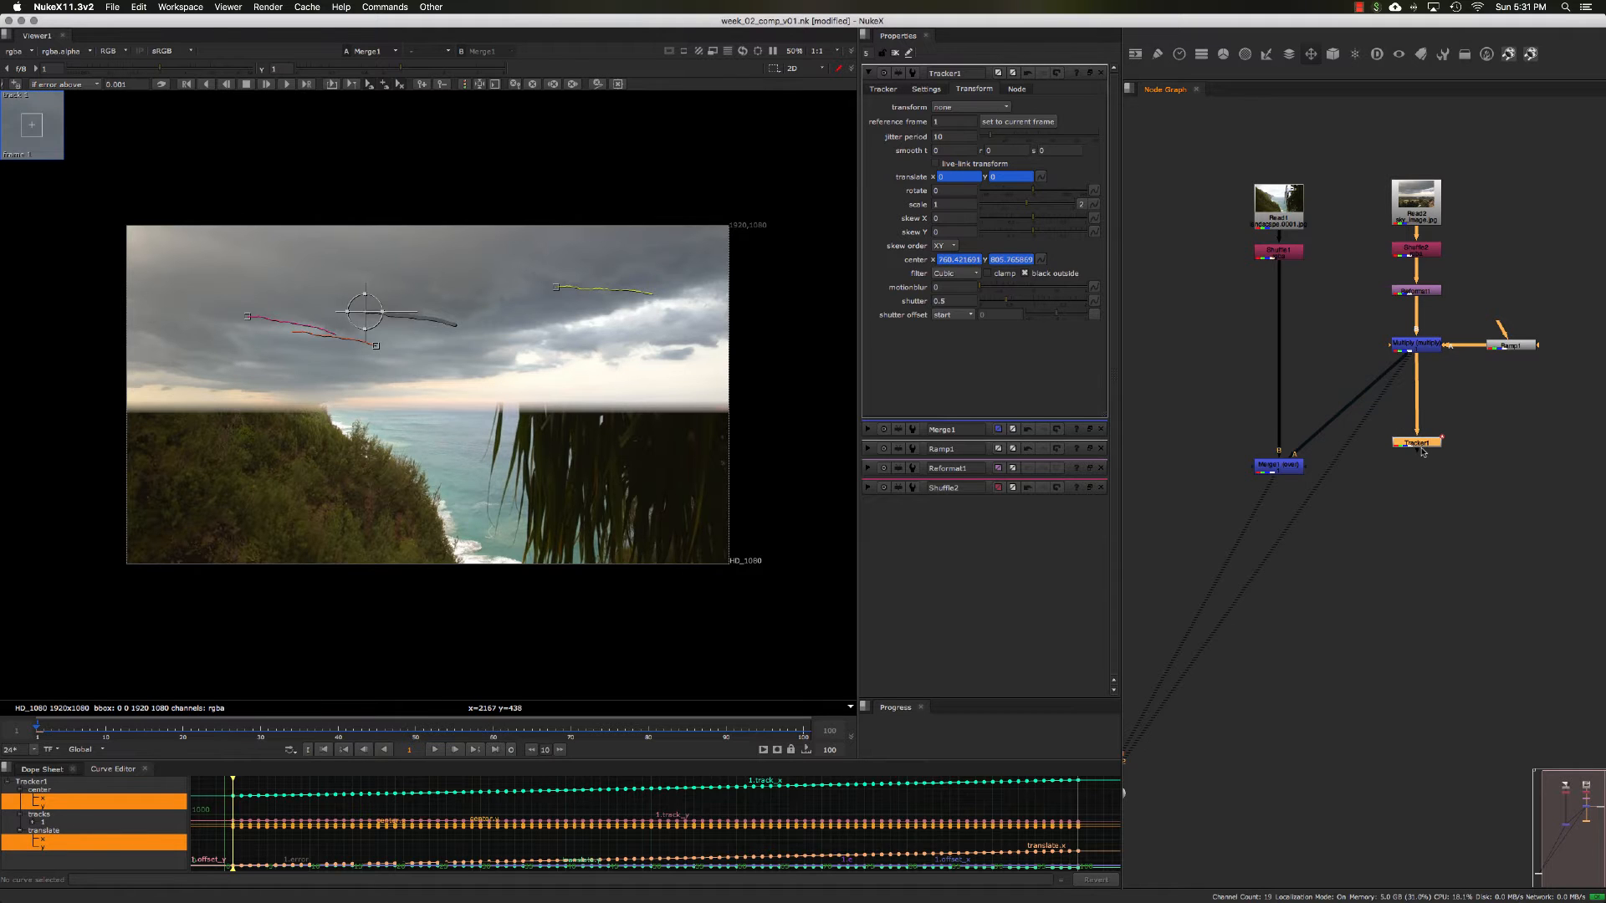
drag(1422, 450, 1424, 407)
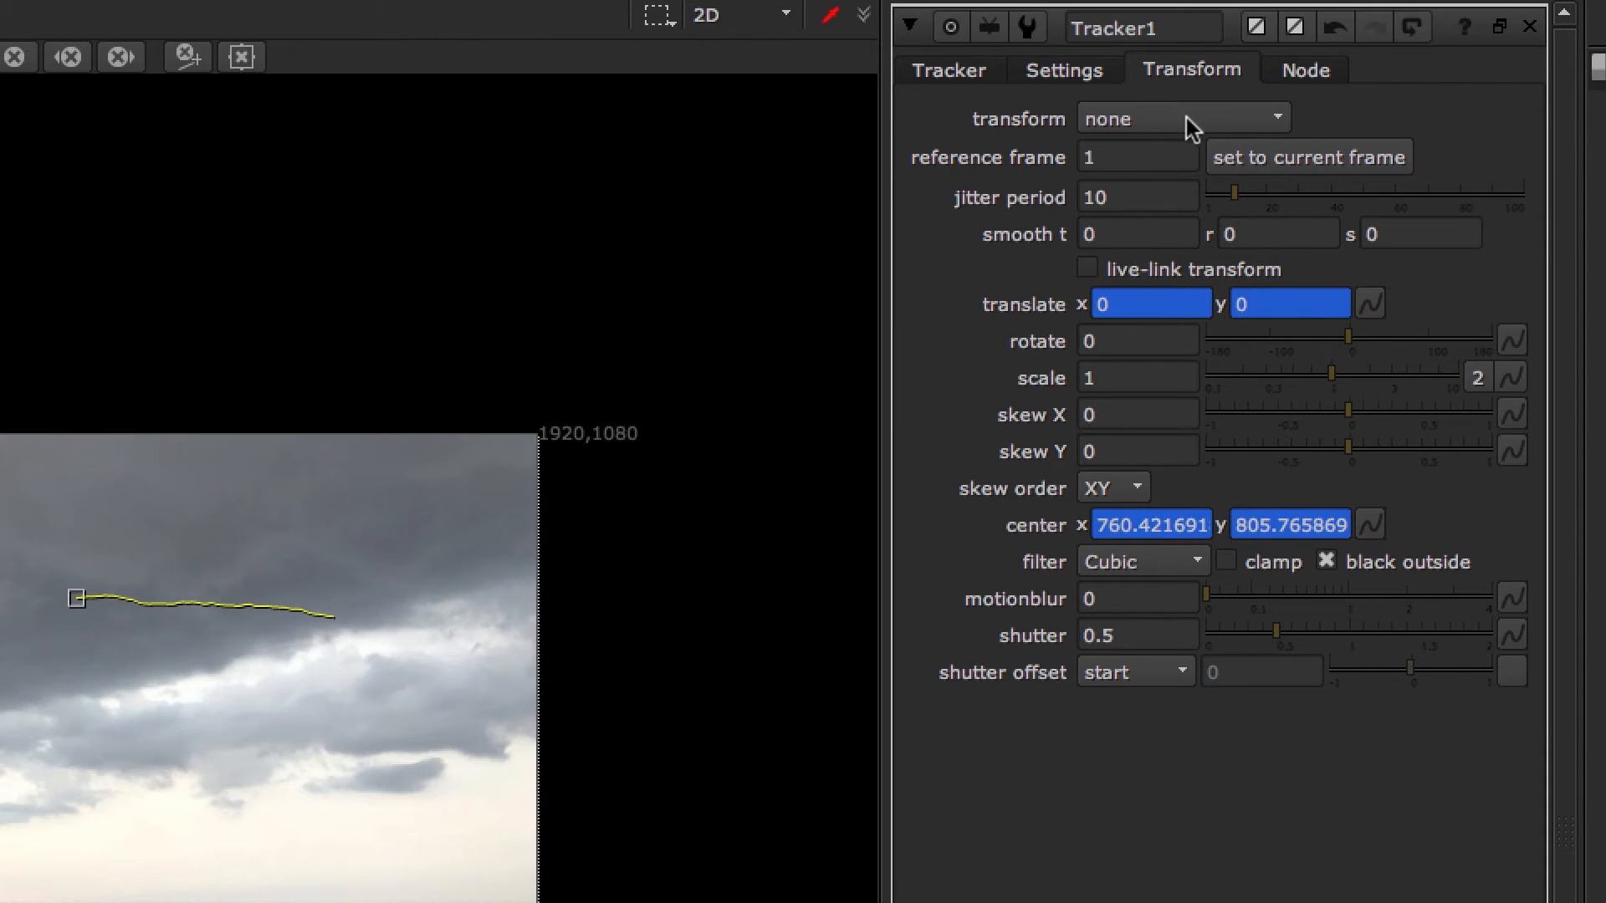
click(1186, 121)
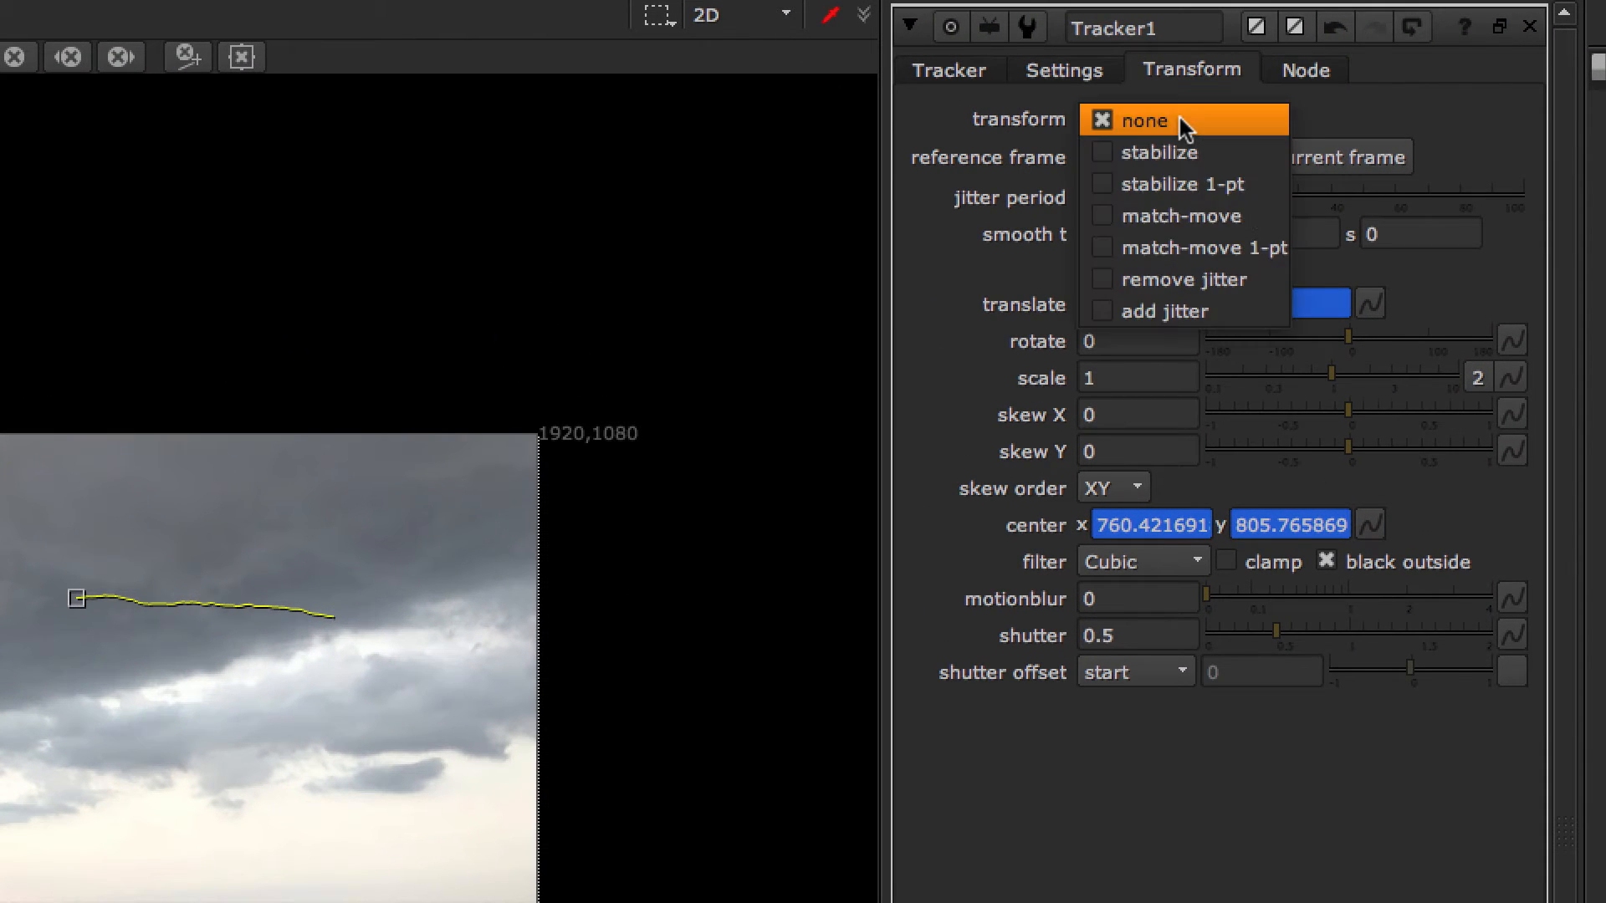
click(1171, 213)
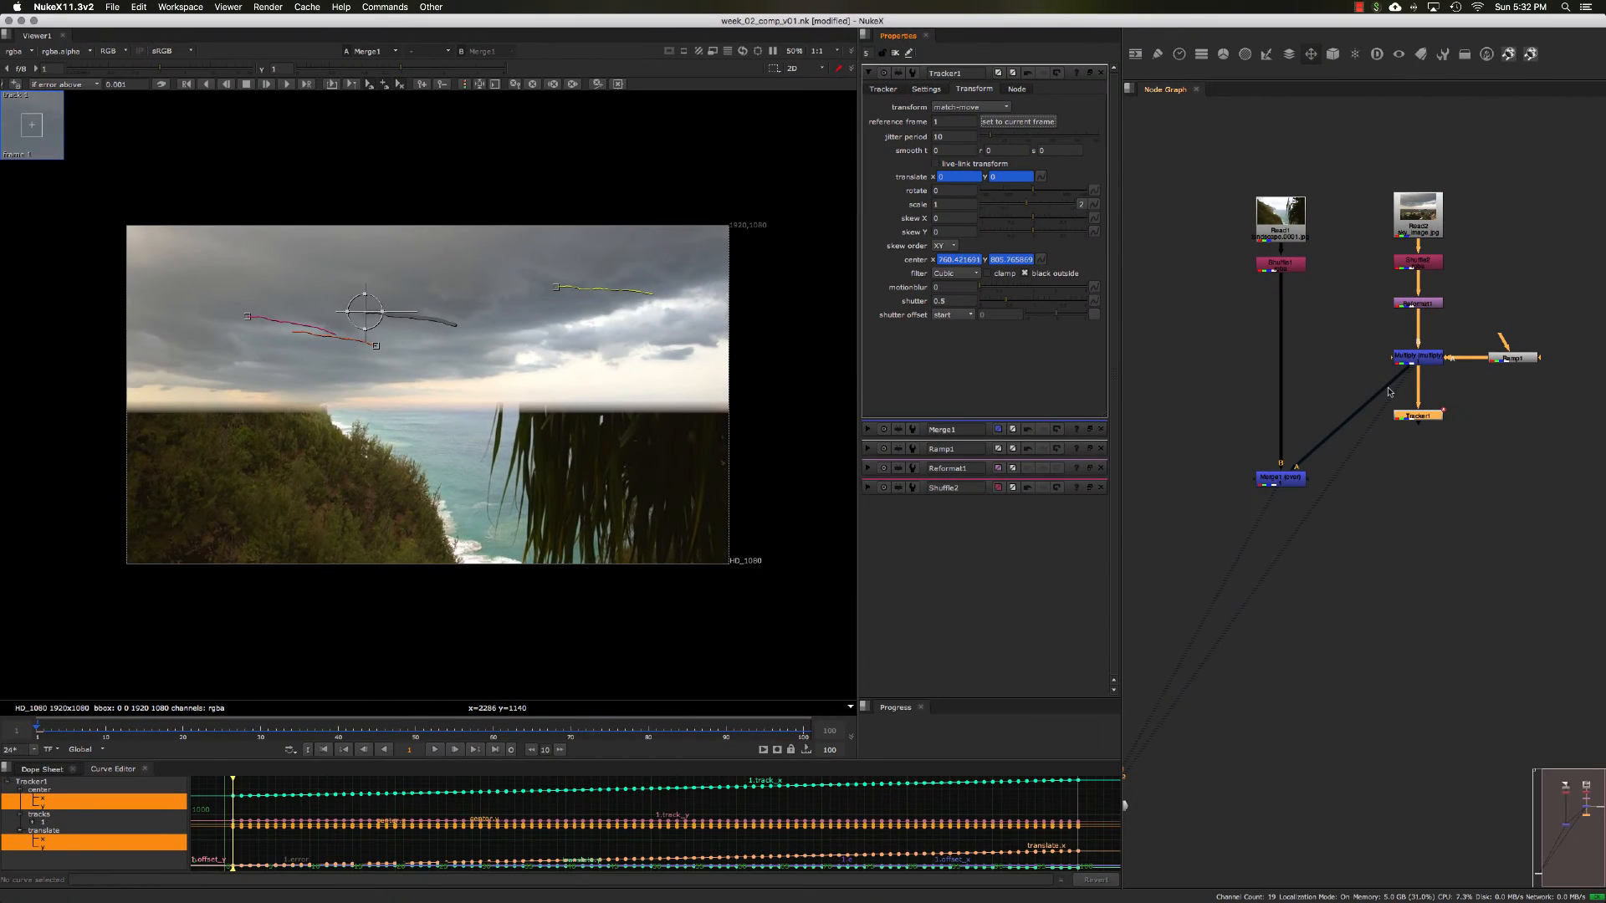
- Reroute the Merge's A input from the Multiply to the Tracker and tidy the positions of both nodes
drag(1392, 385, 1394, 438)
drag(1286, 479, 1342, 538)
double_click(1416, 416)
double_click(1289, 498)
double_click(1413, 416)
drag(1255, 483, 1333, 532)
- Play the composite to check the match-moved sky, and return to the first frame
click(435, 749)
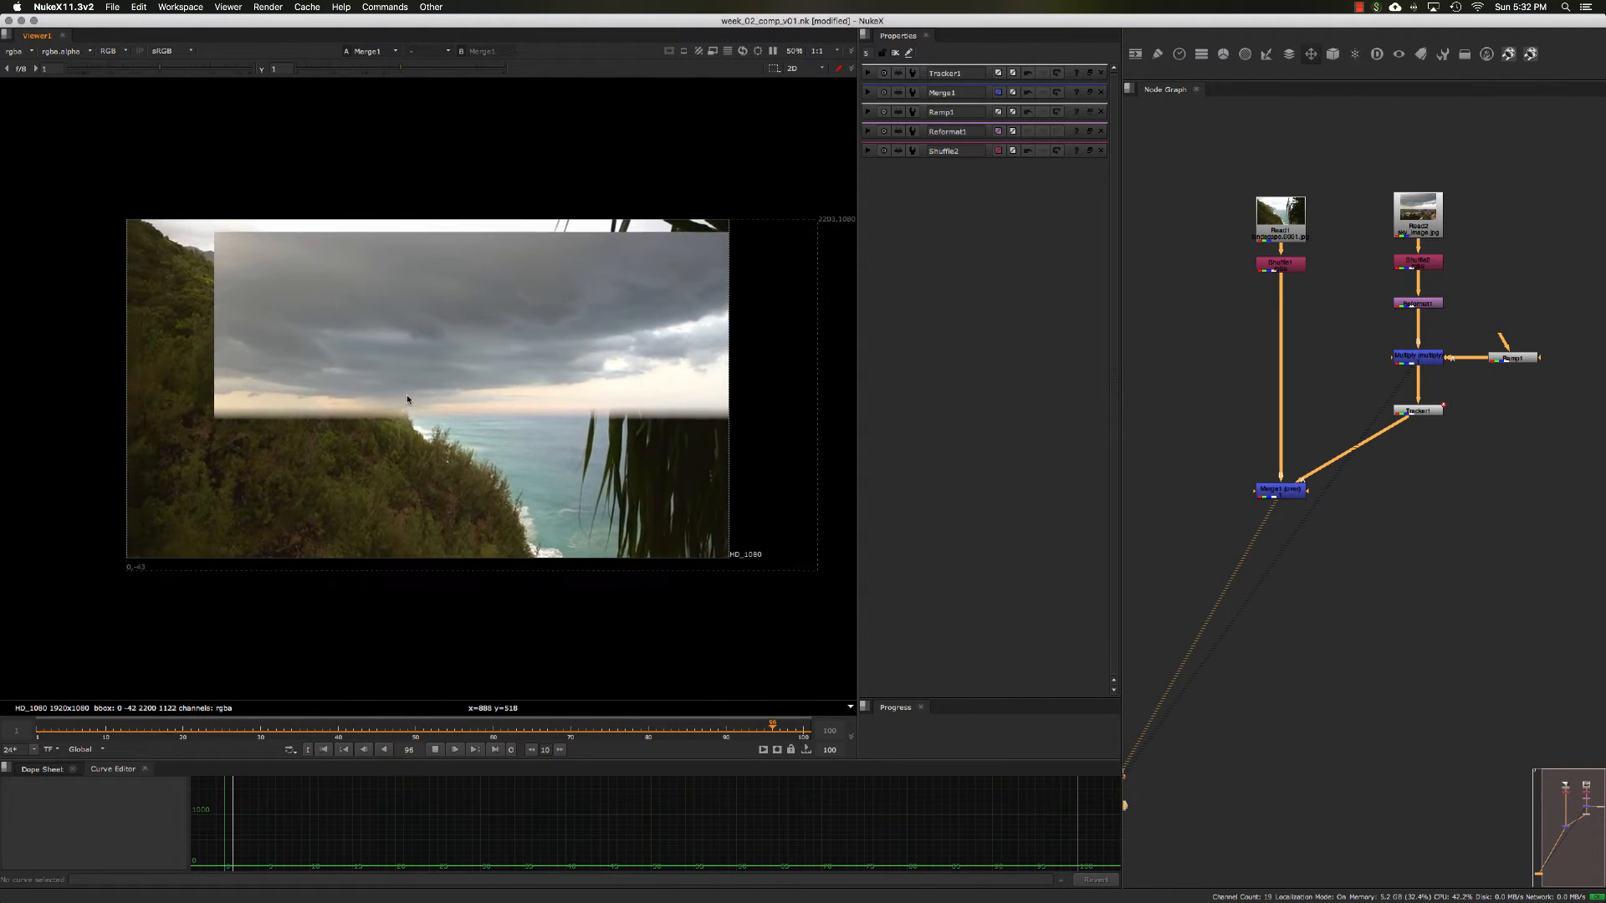
click(435, 750)
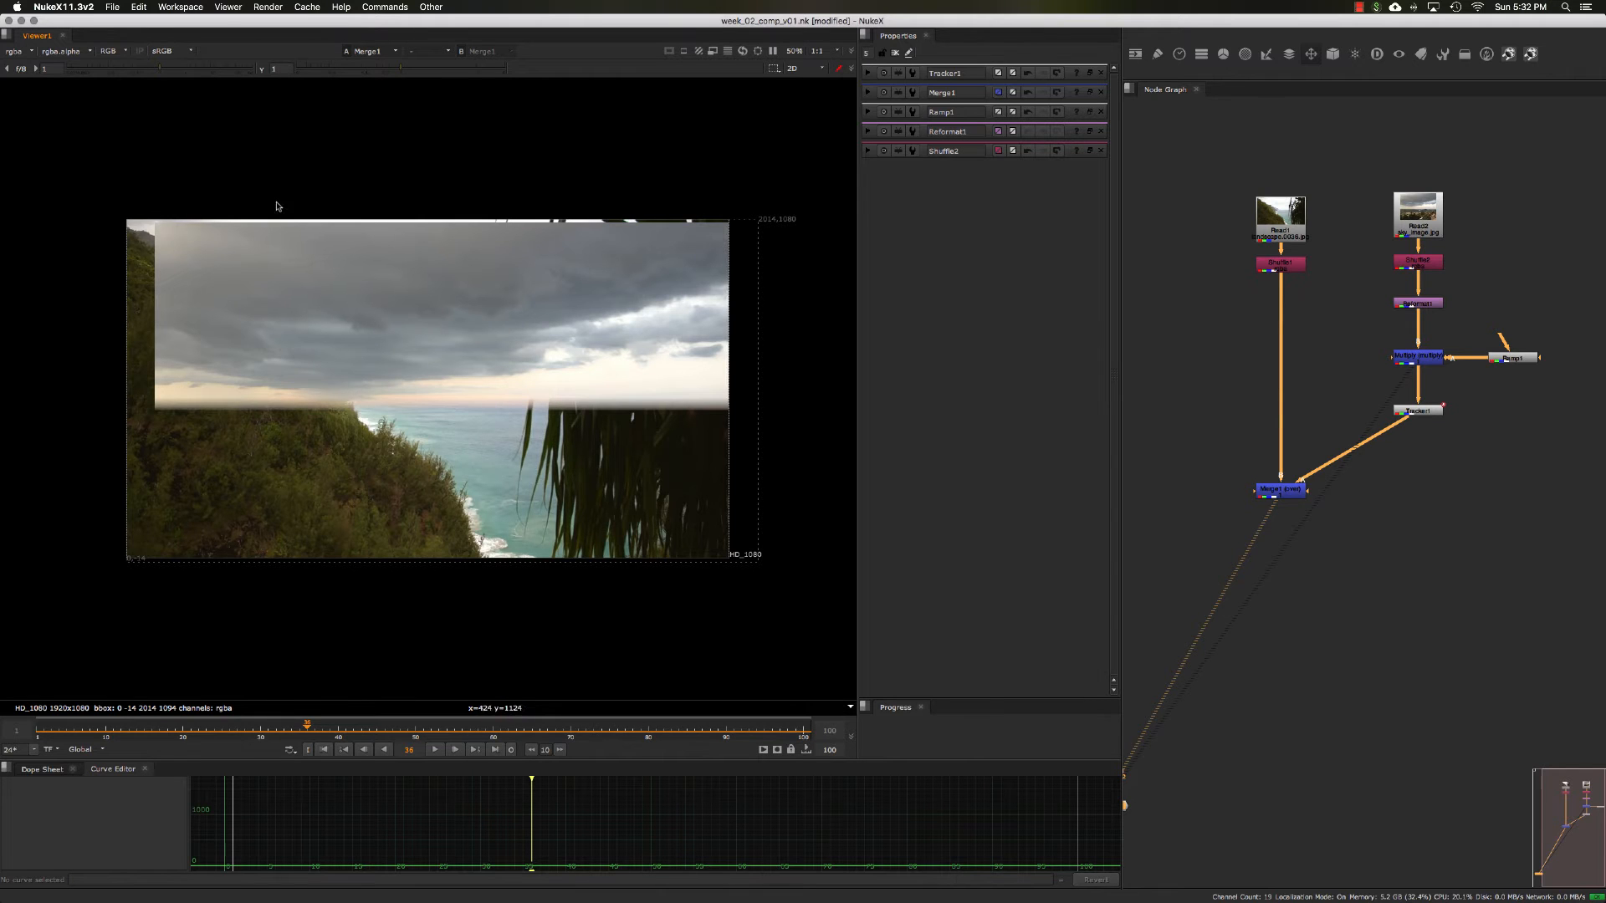
click(324, 750)
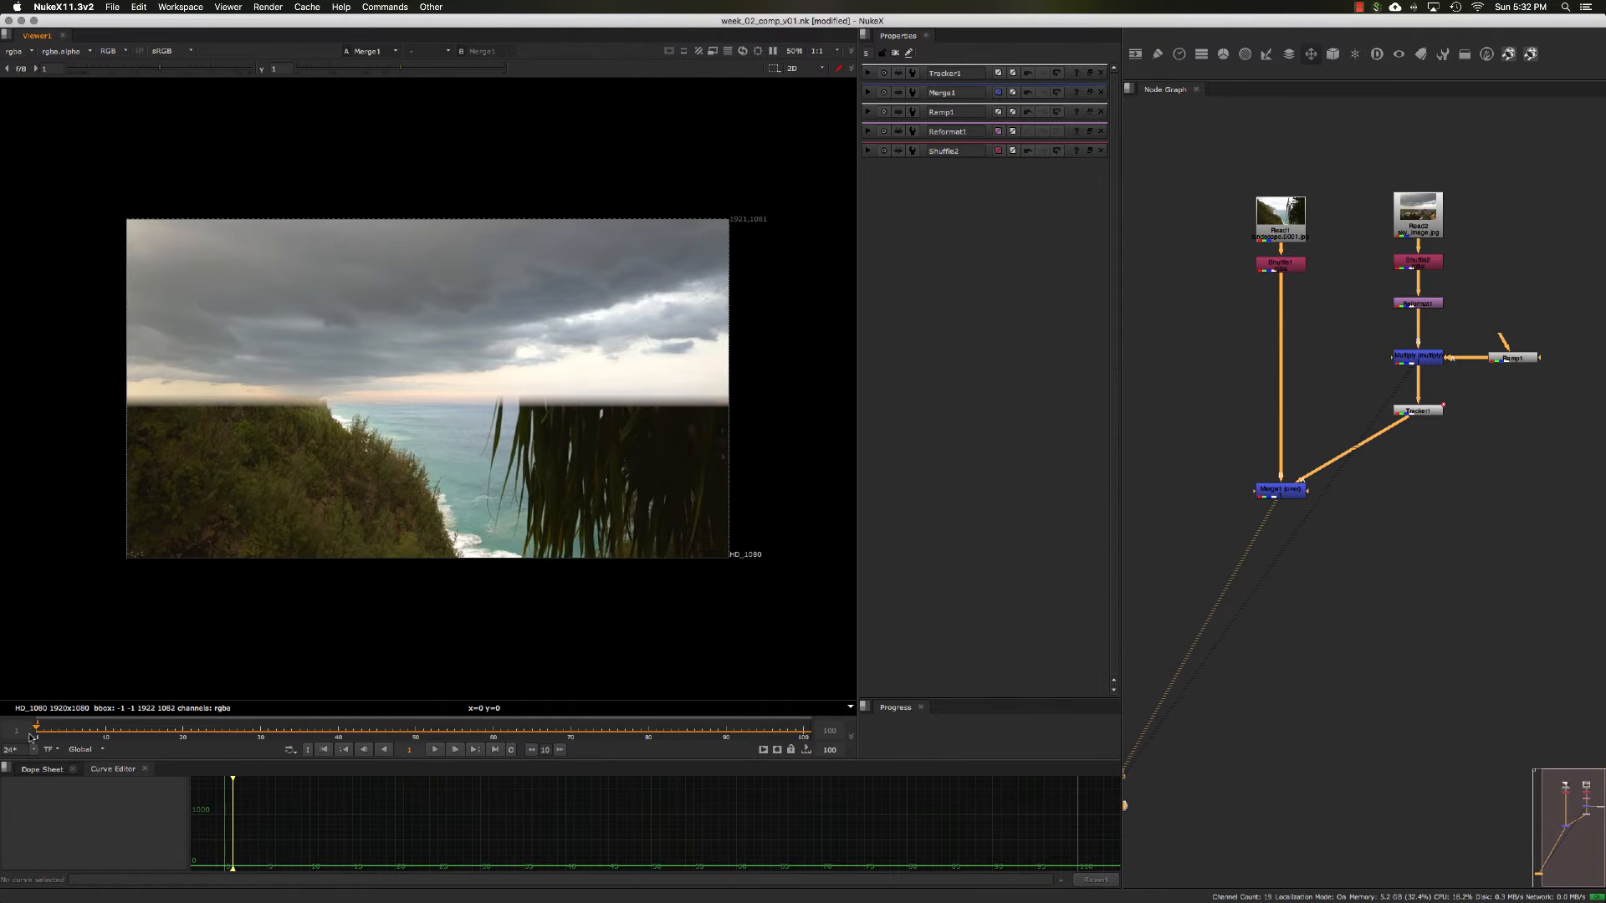
- View the Multiply and Tracker outputs, and scrub to frame 76 to examine the edges of the moving sky
double_click(1418, 410)
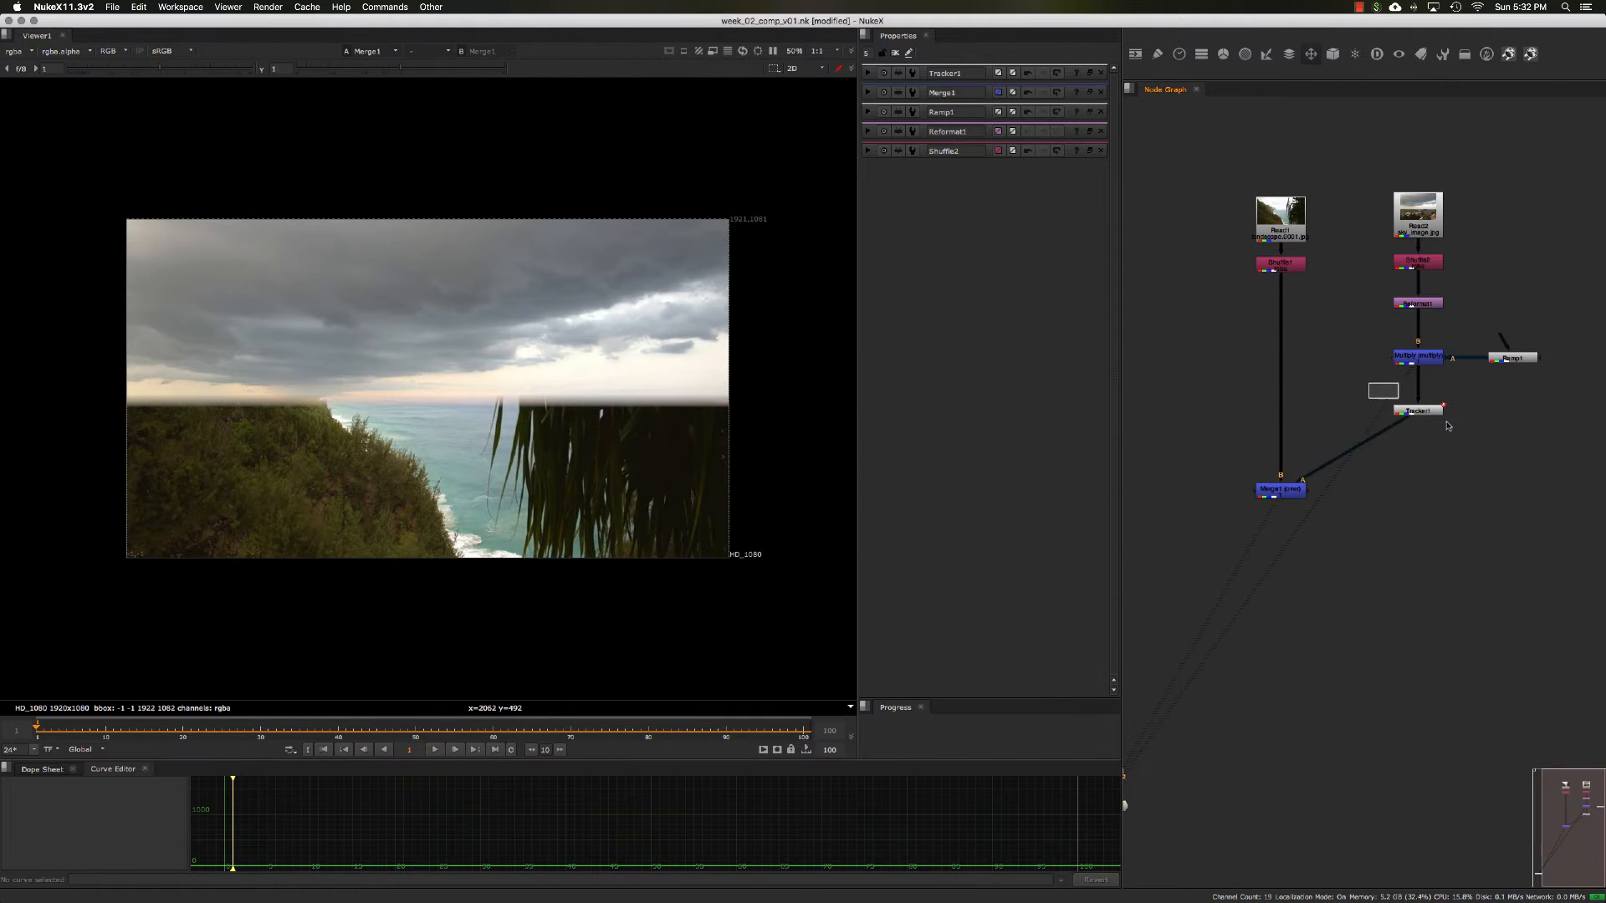
key(2)
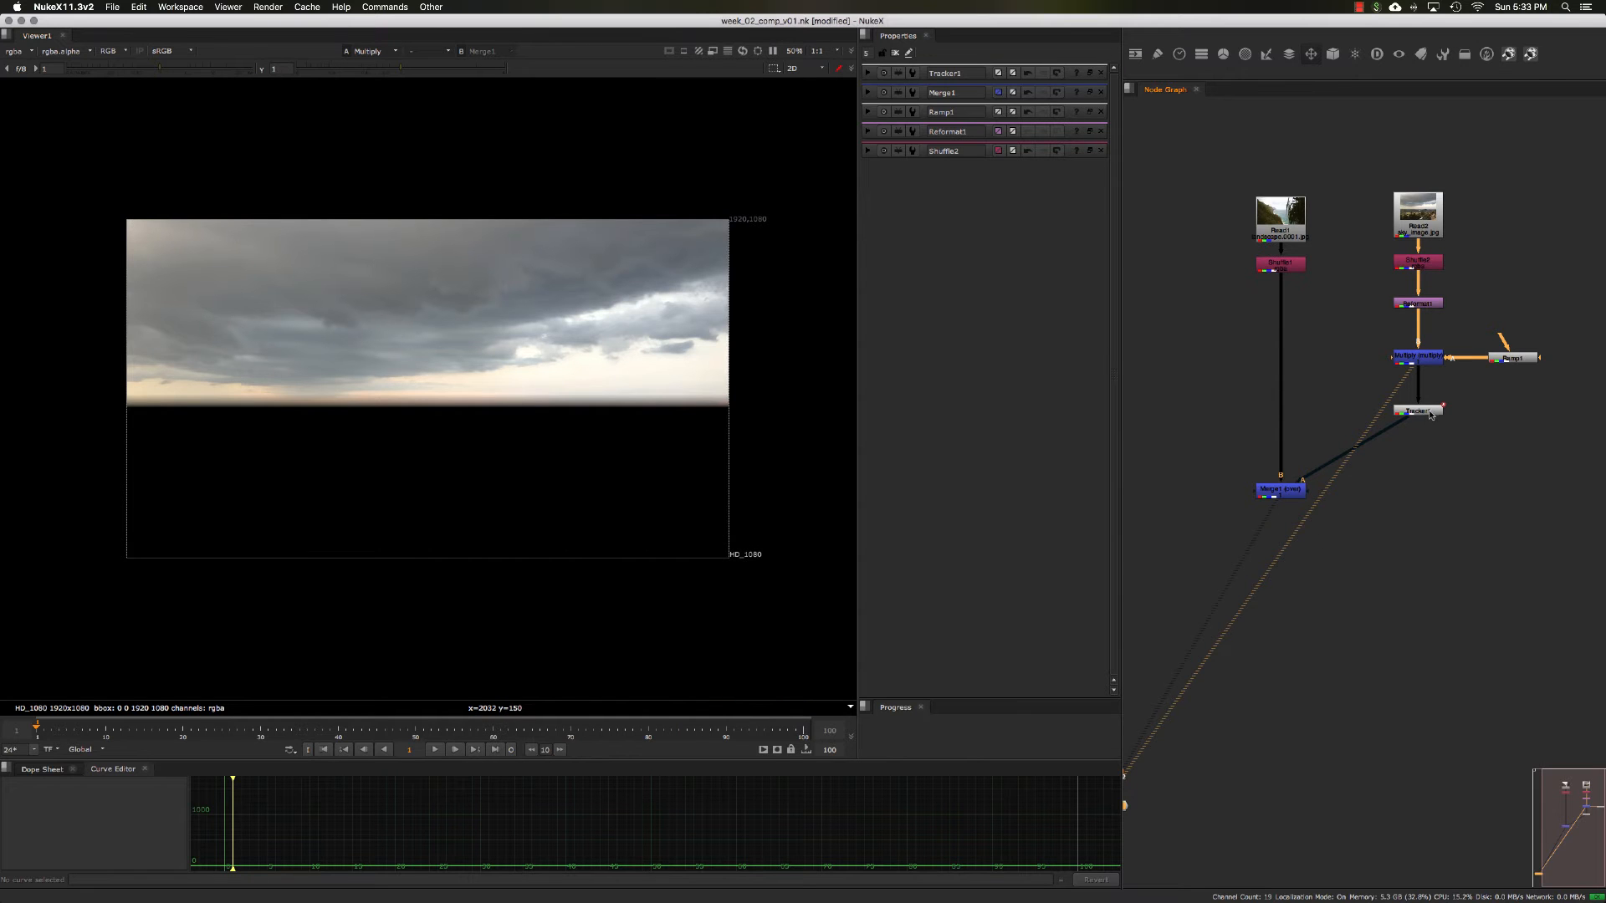
key(1)
click(130, 729)
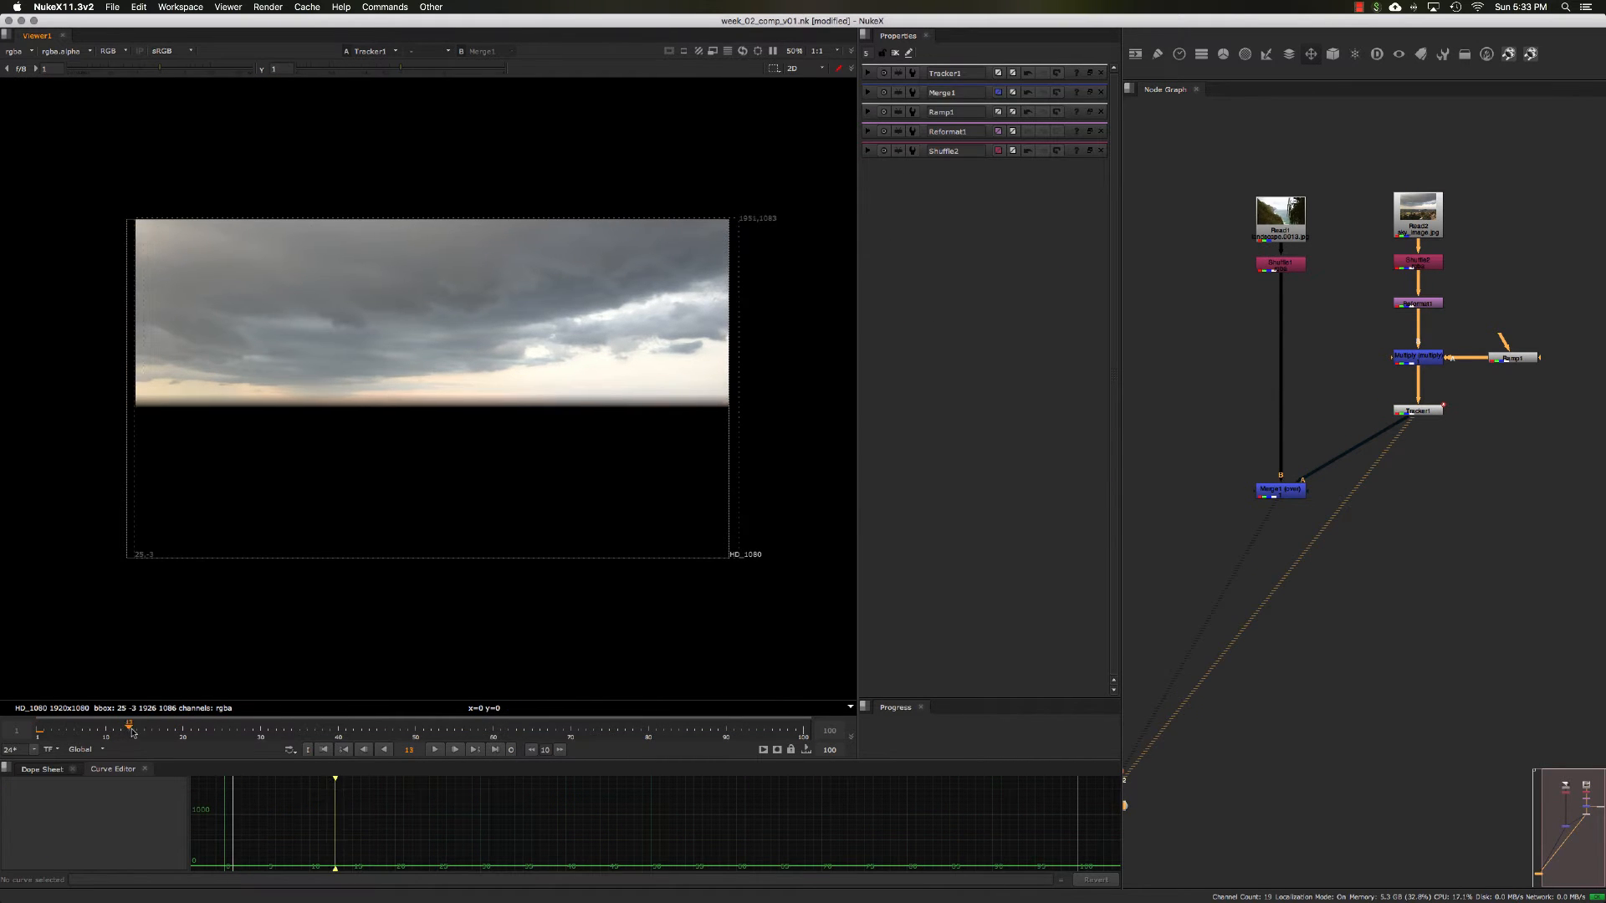
drag(131, 730, 230, 733)
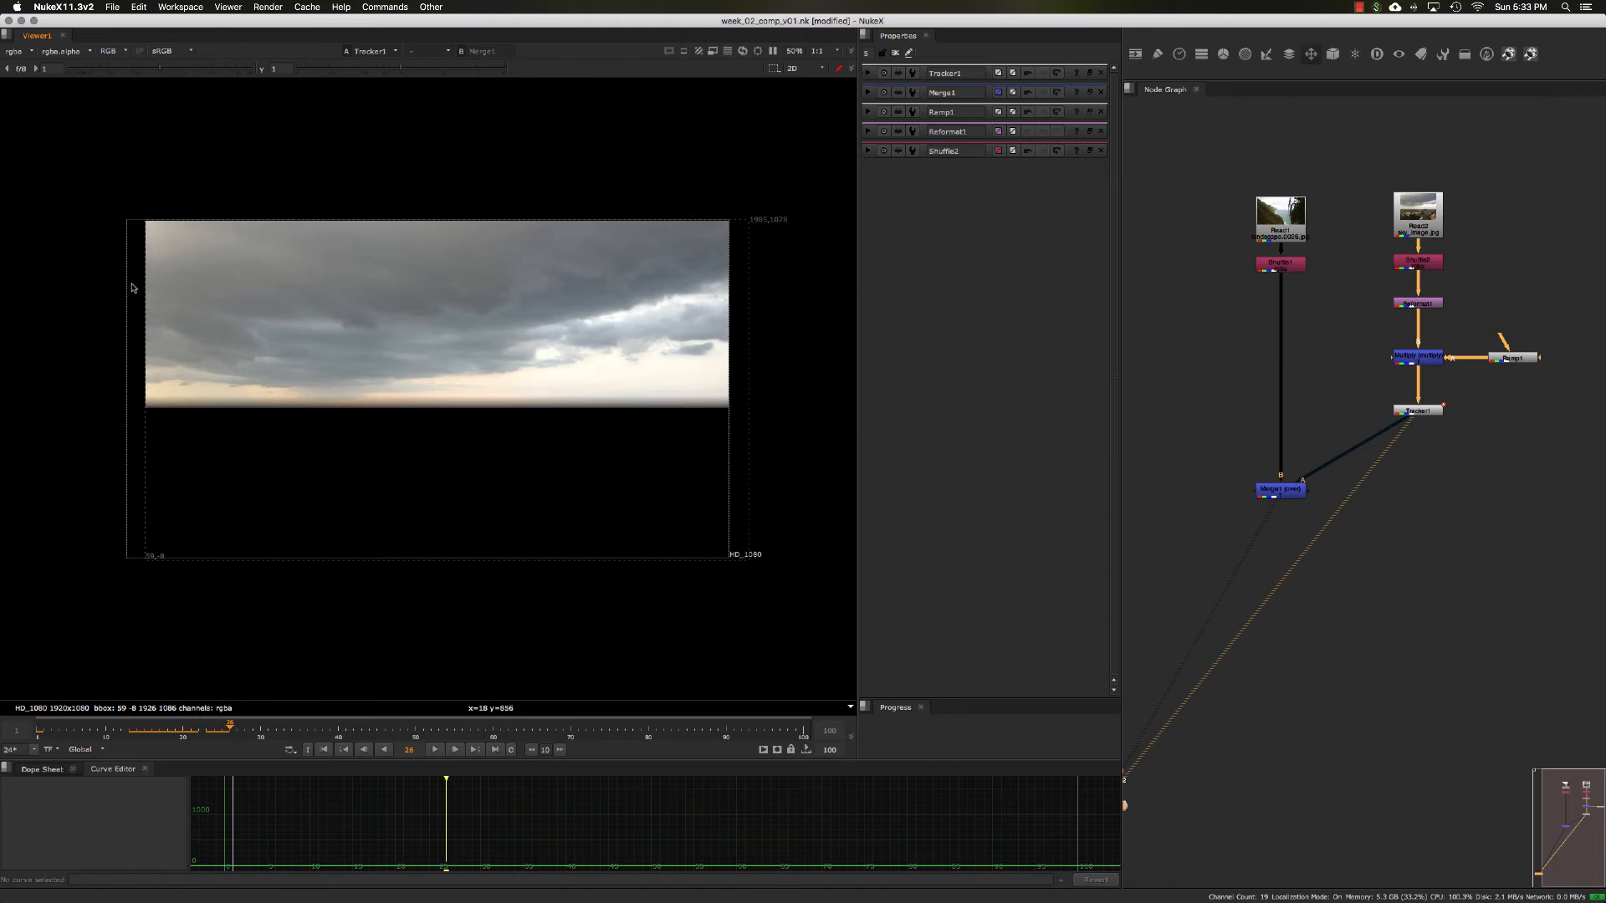
drag(426, 730, 616, 733)
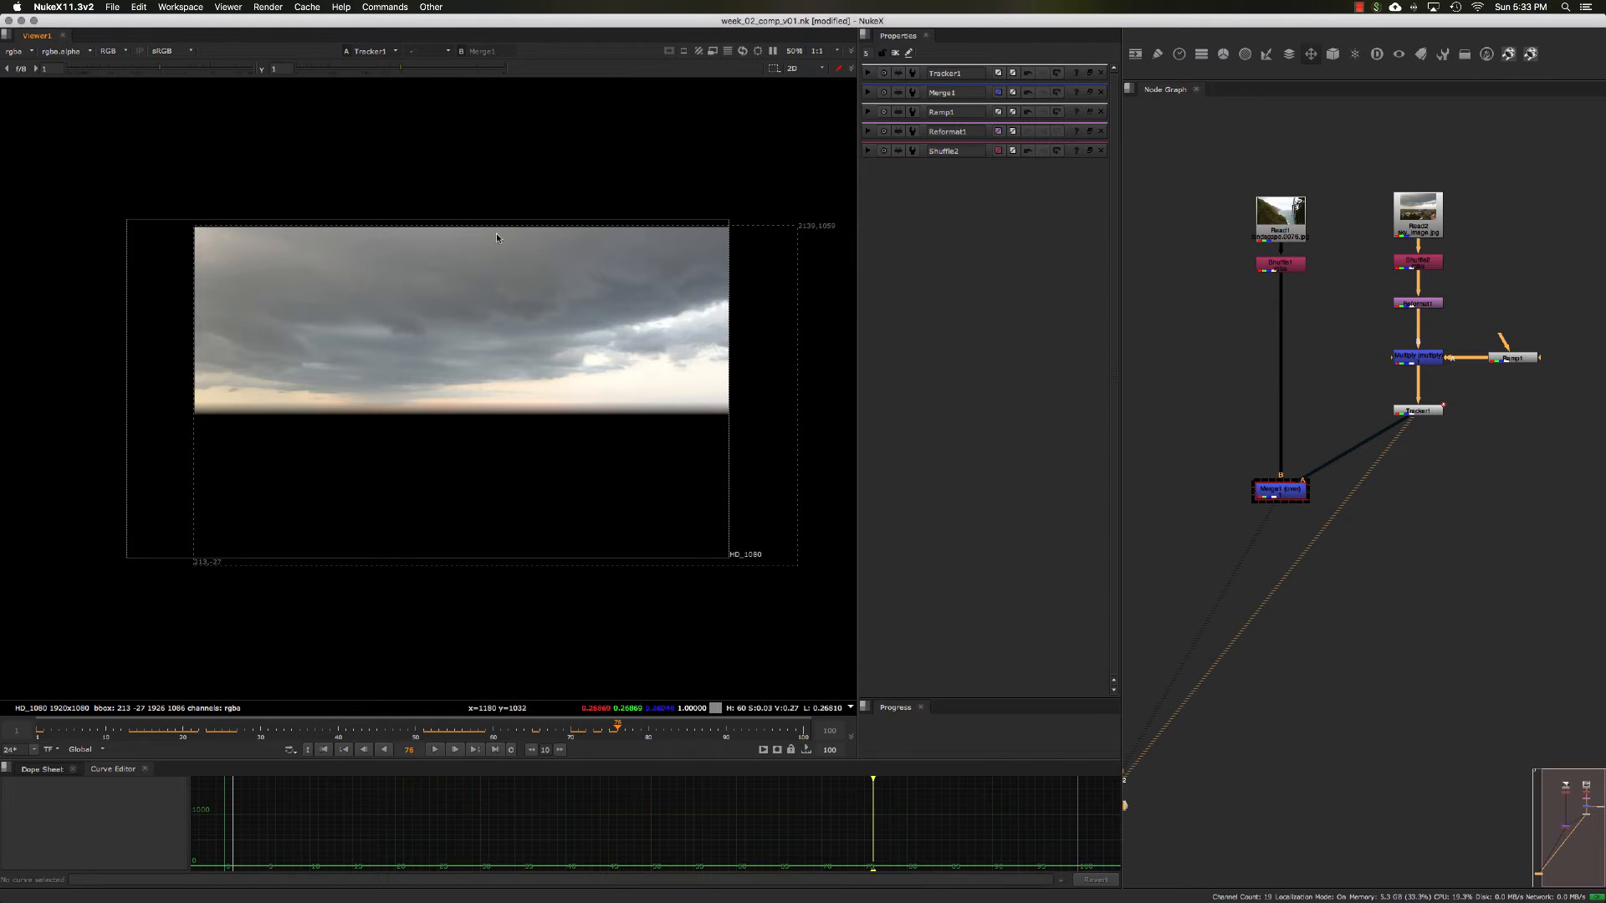
- Shift the Merge and Tracker nodes slightly lower and bring up the Tracker's transform settings
double_click(1417, 410)
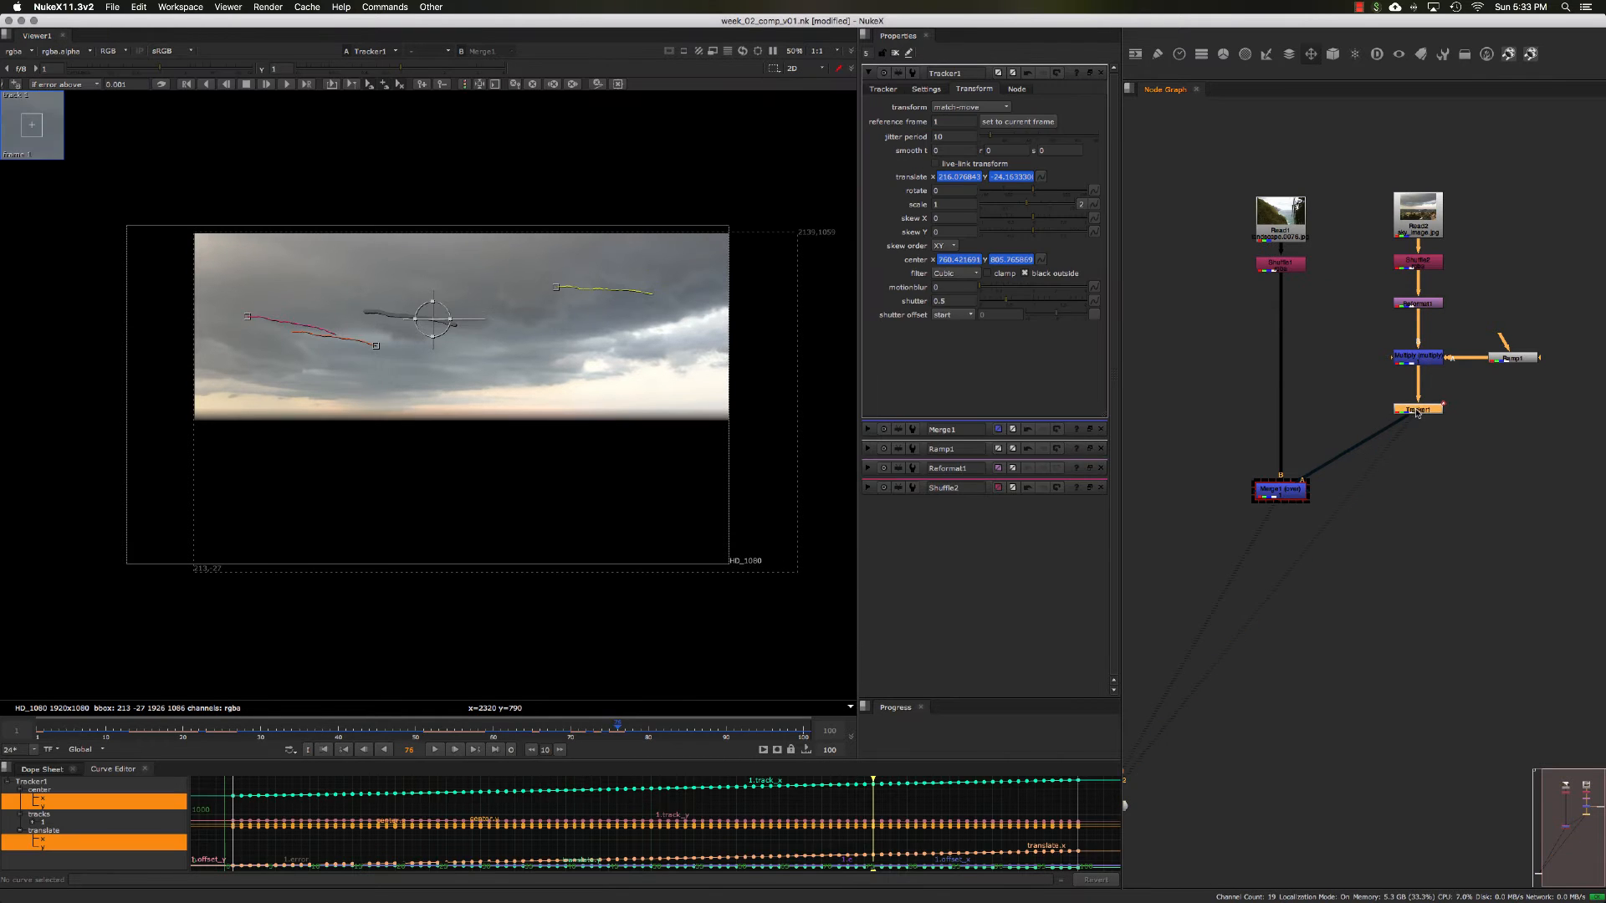
double_click(1301, 502)
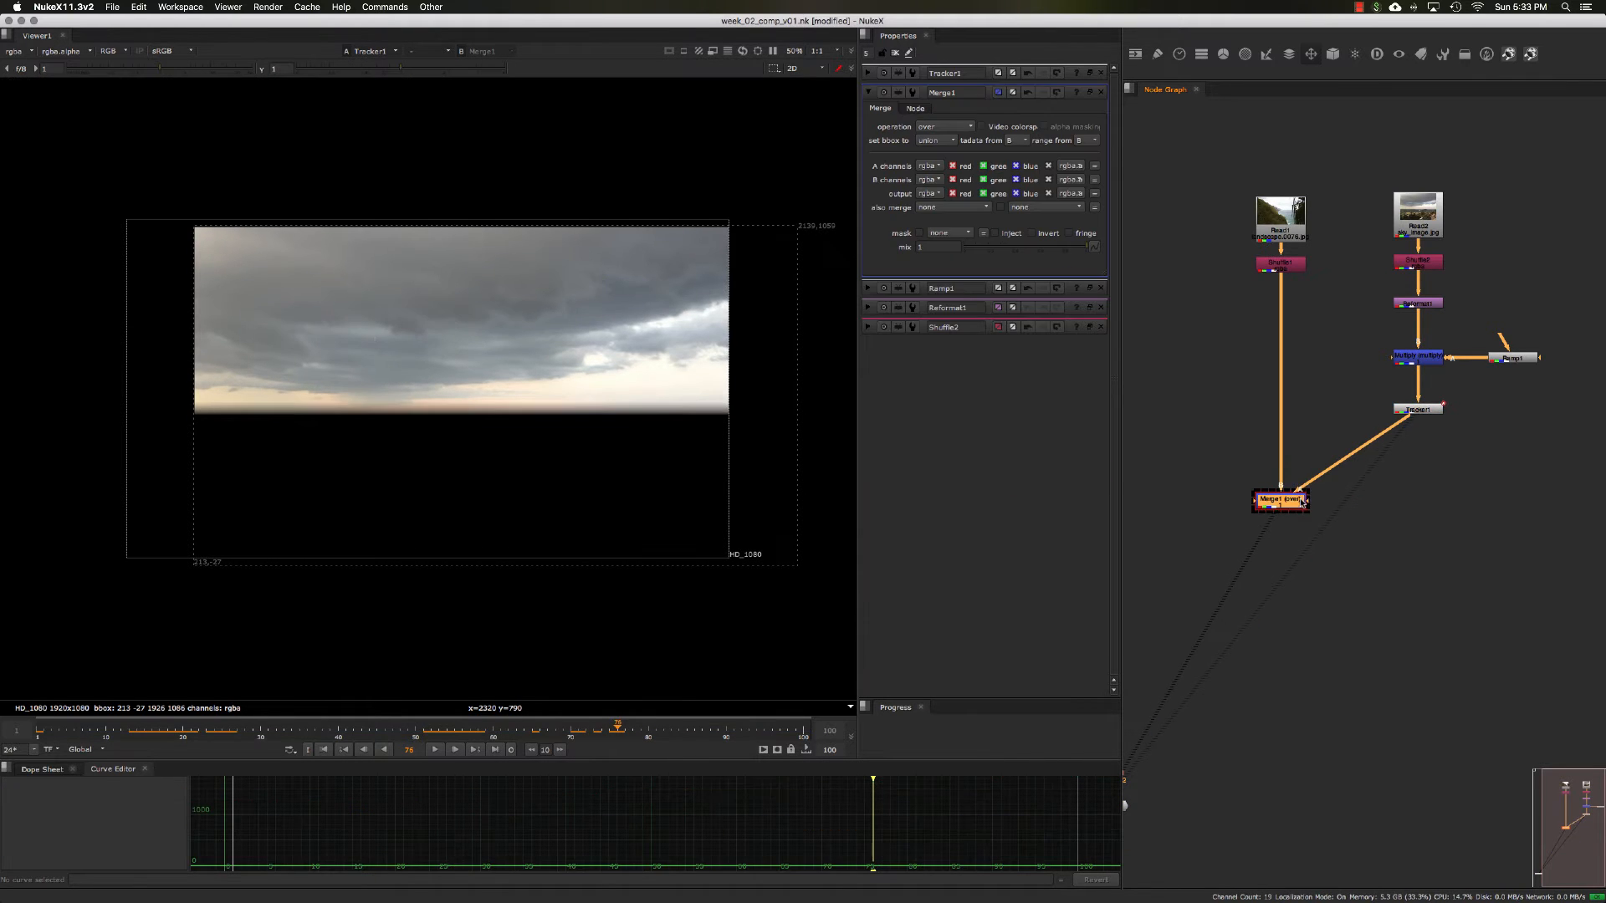
double_click(1419, 305)
drag(1423, 410, 1423, 419)
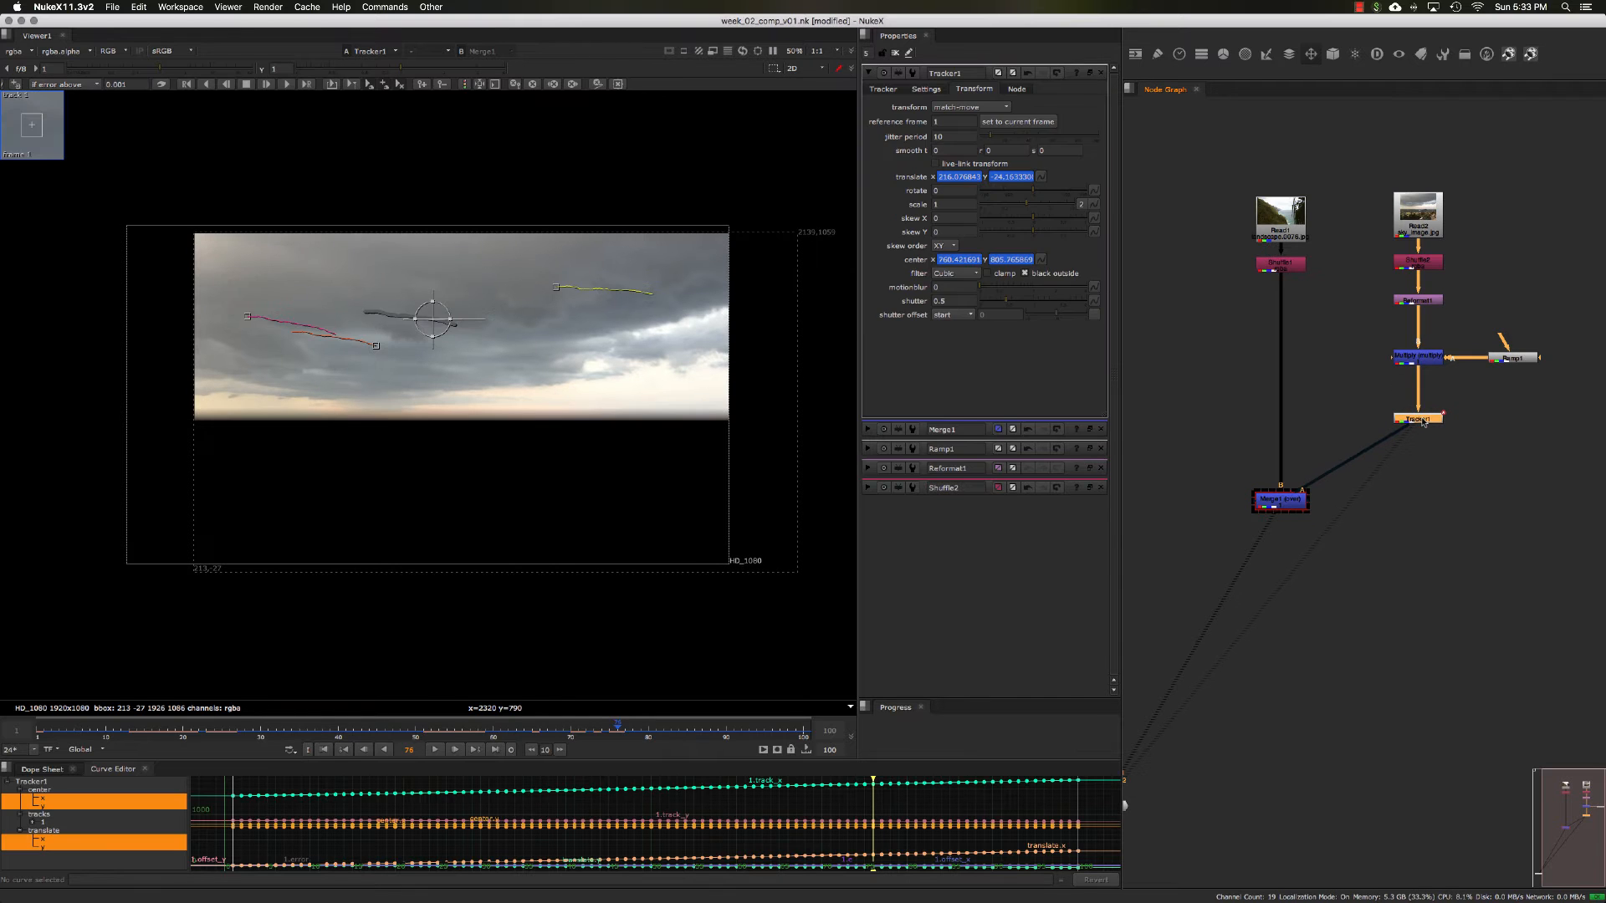
- Insert a Transform node after the Multiply and raise its scale to 1.4 so the sky covers the frame edges
click(1418, 358)
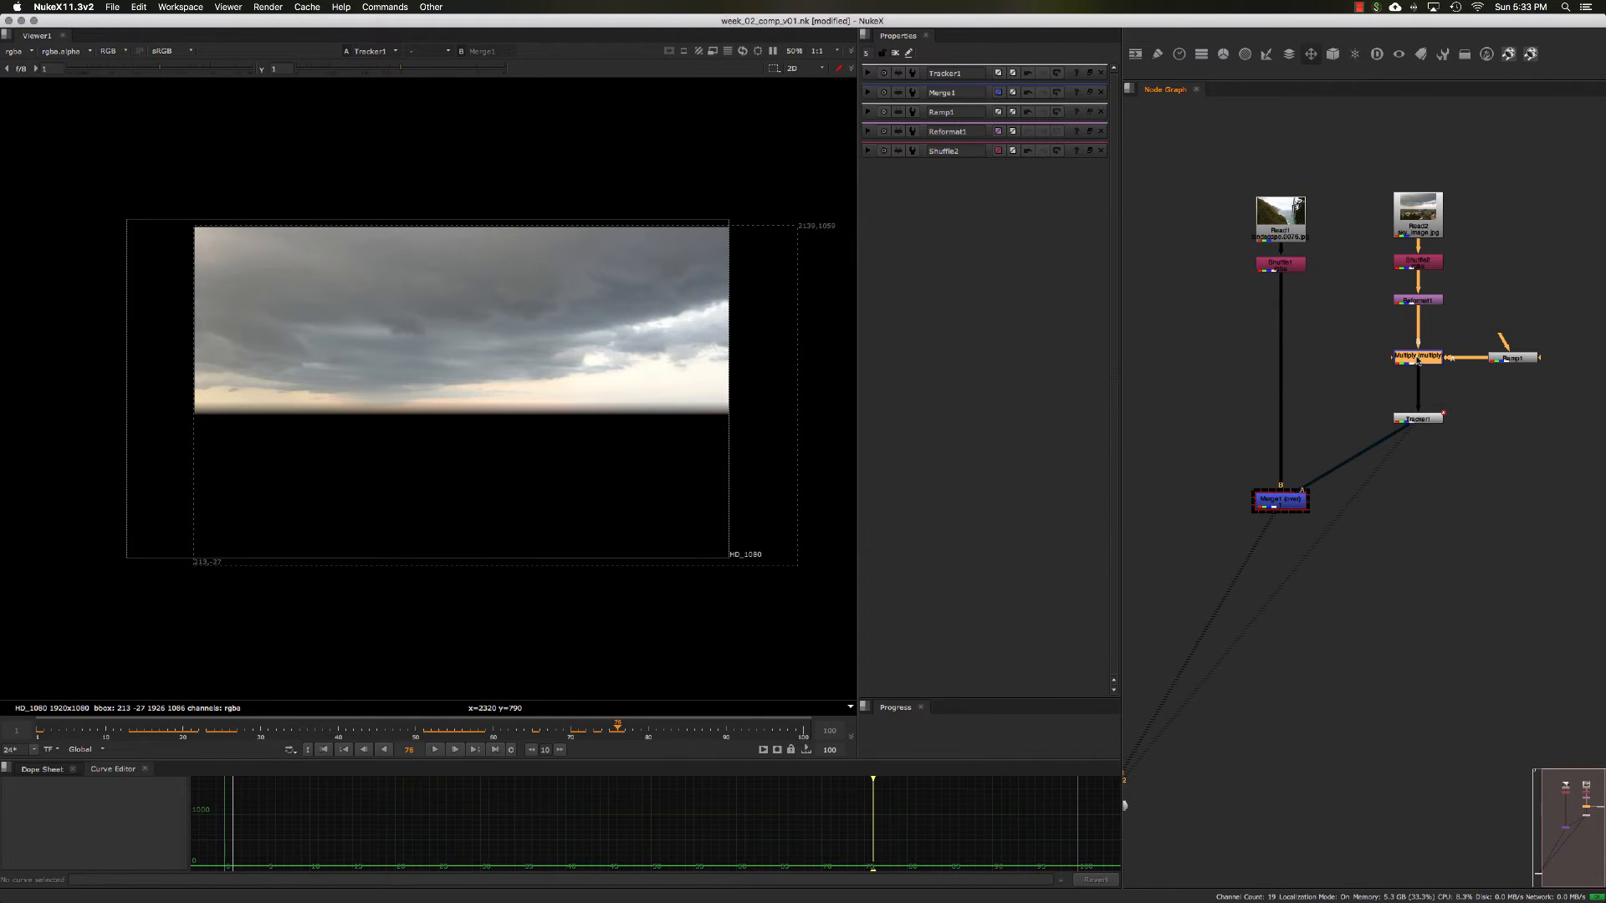
key(t)
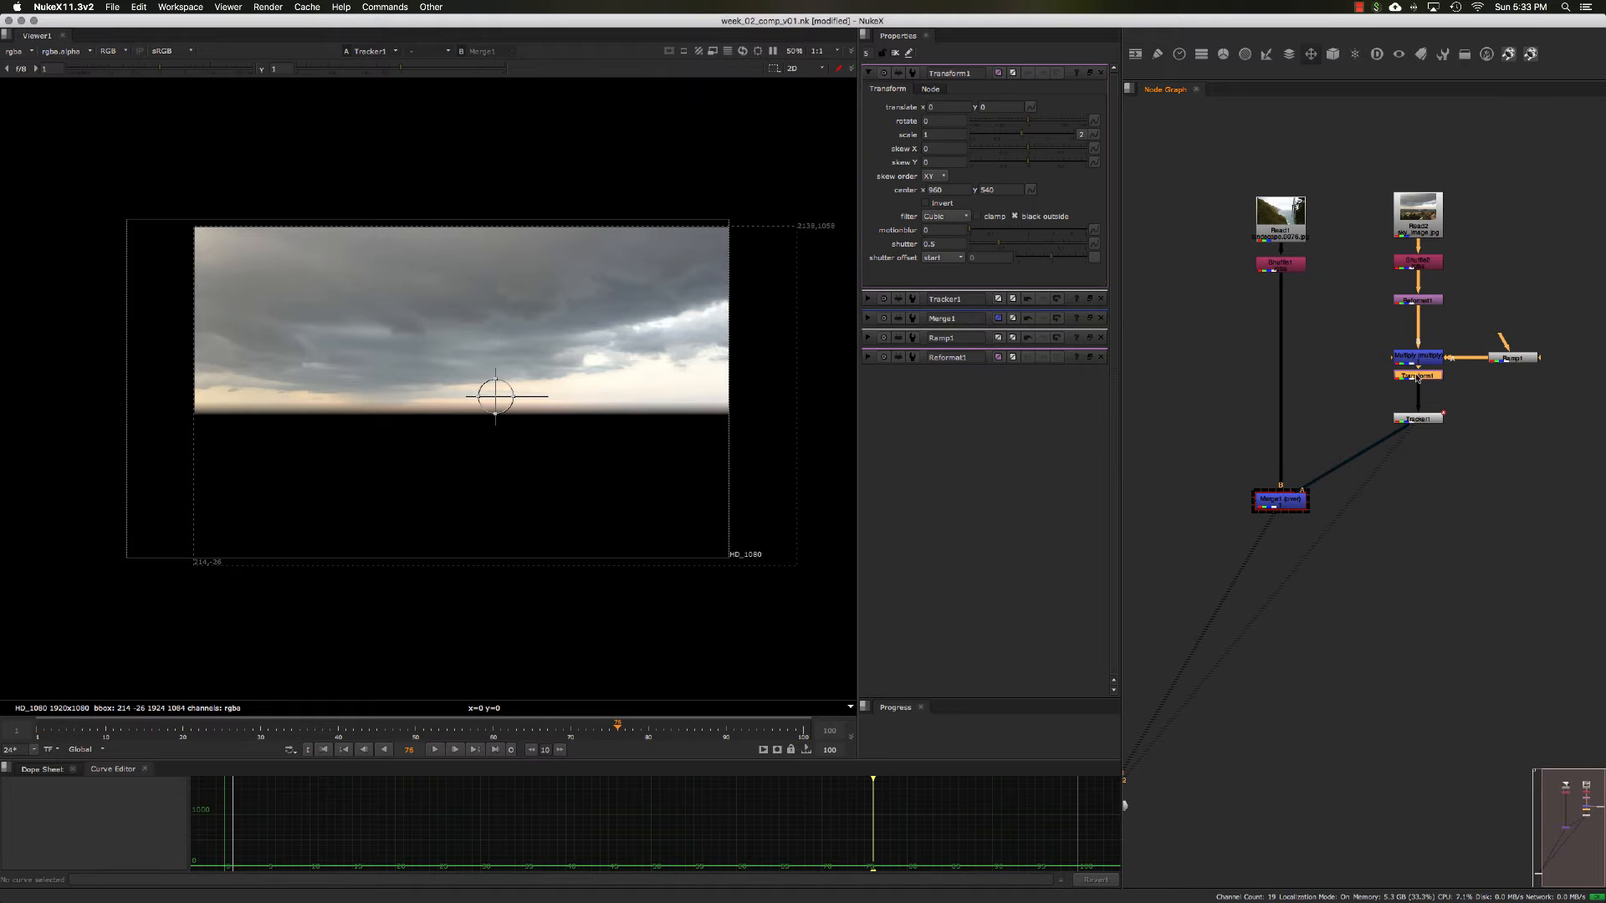
click(944, 138)
key(Down)
key(Up)
key(Up)
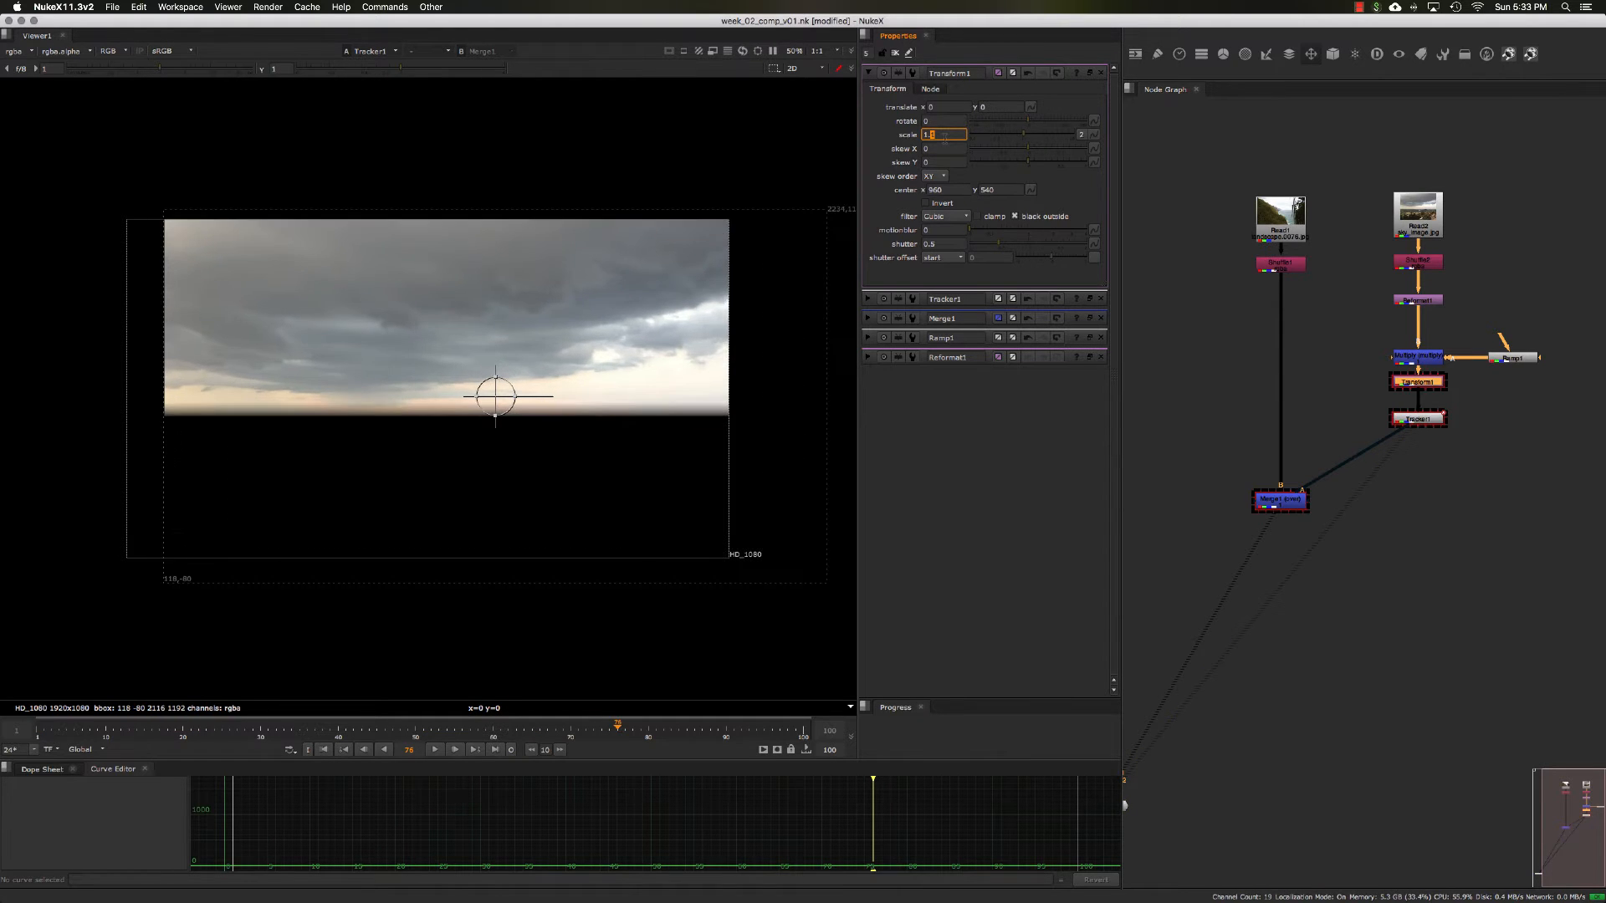
key(Up)
key(Up)
key(Up)
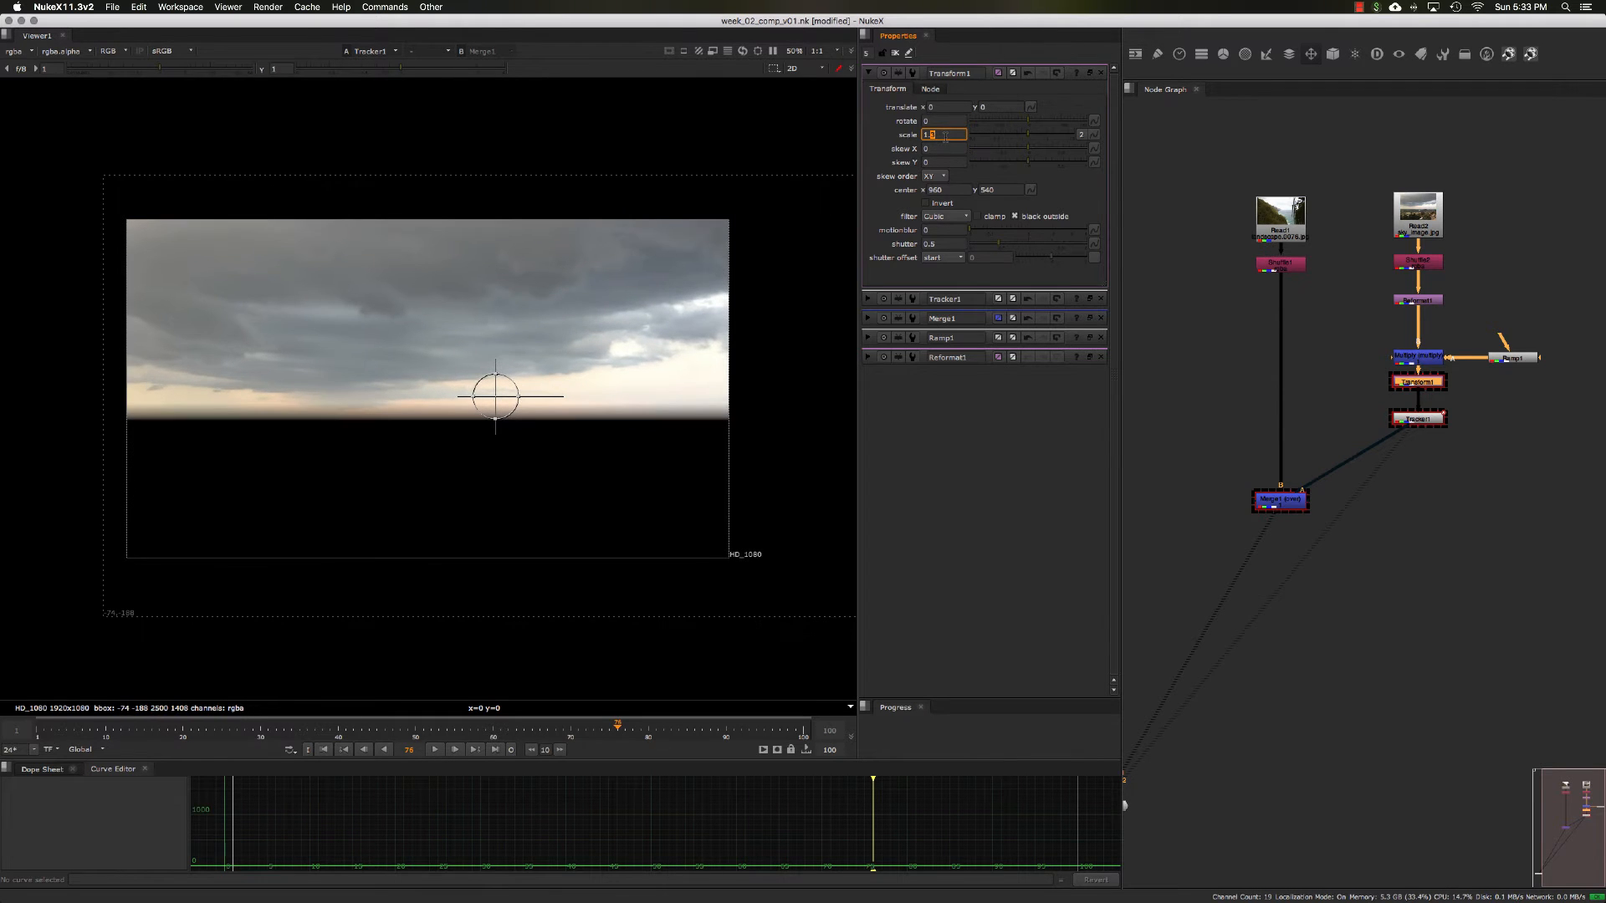
key(Up)
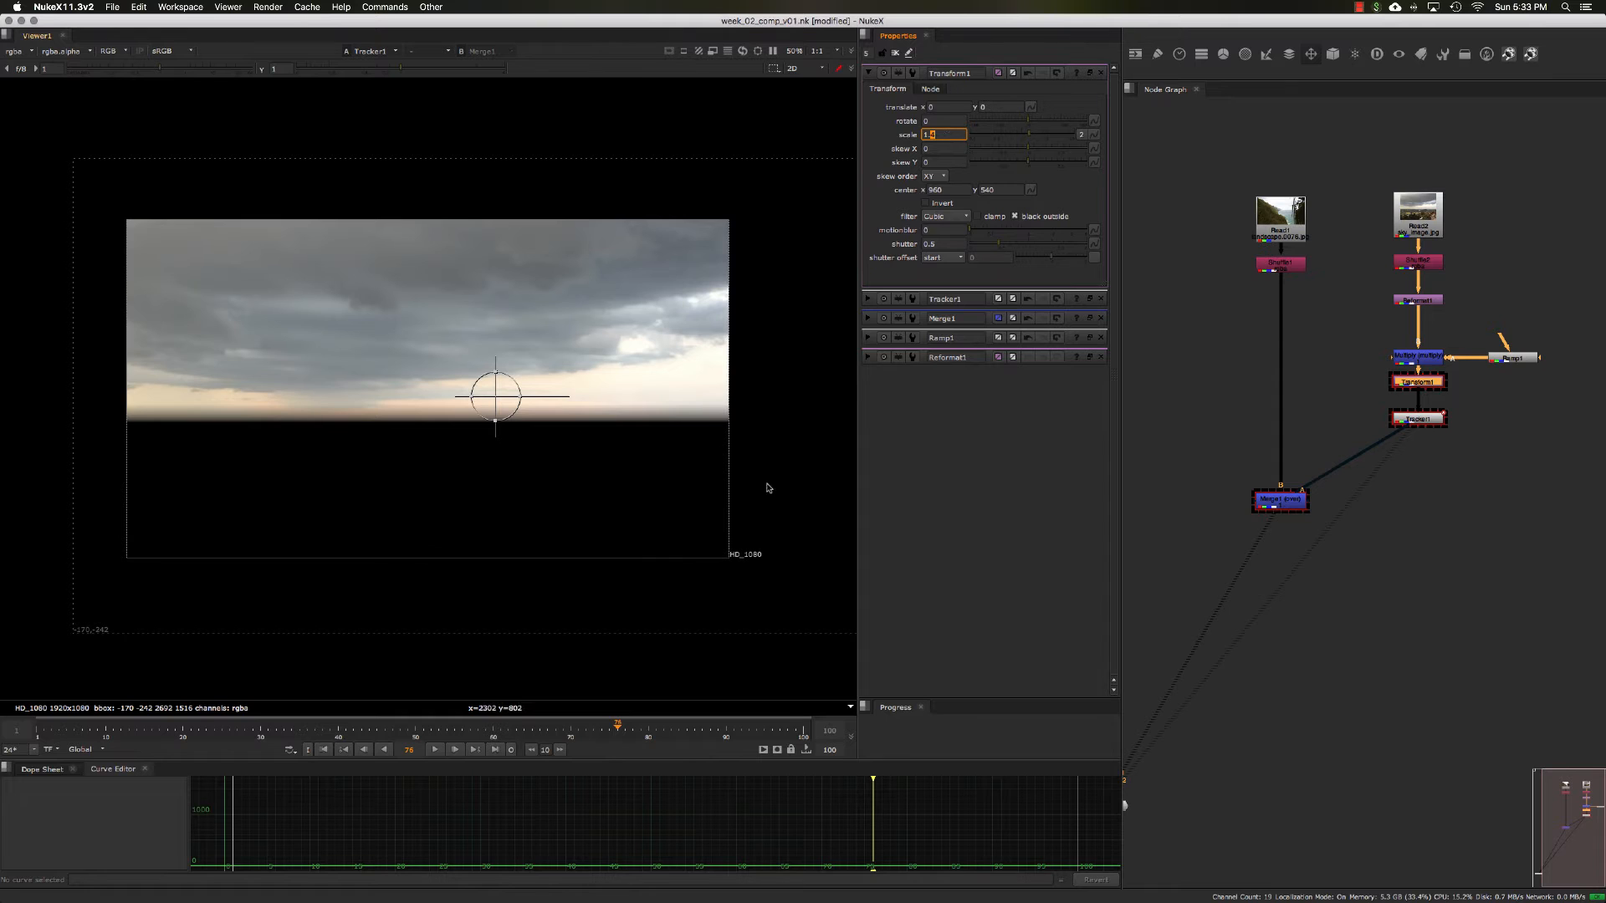
- Go to frame 100 and reduce the Transform's scale to 1.3 while the sky still fills the frame
drag(791, 735, 803, 732)
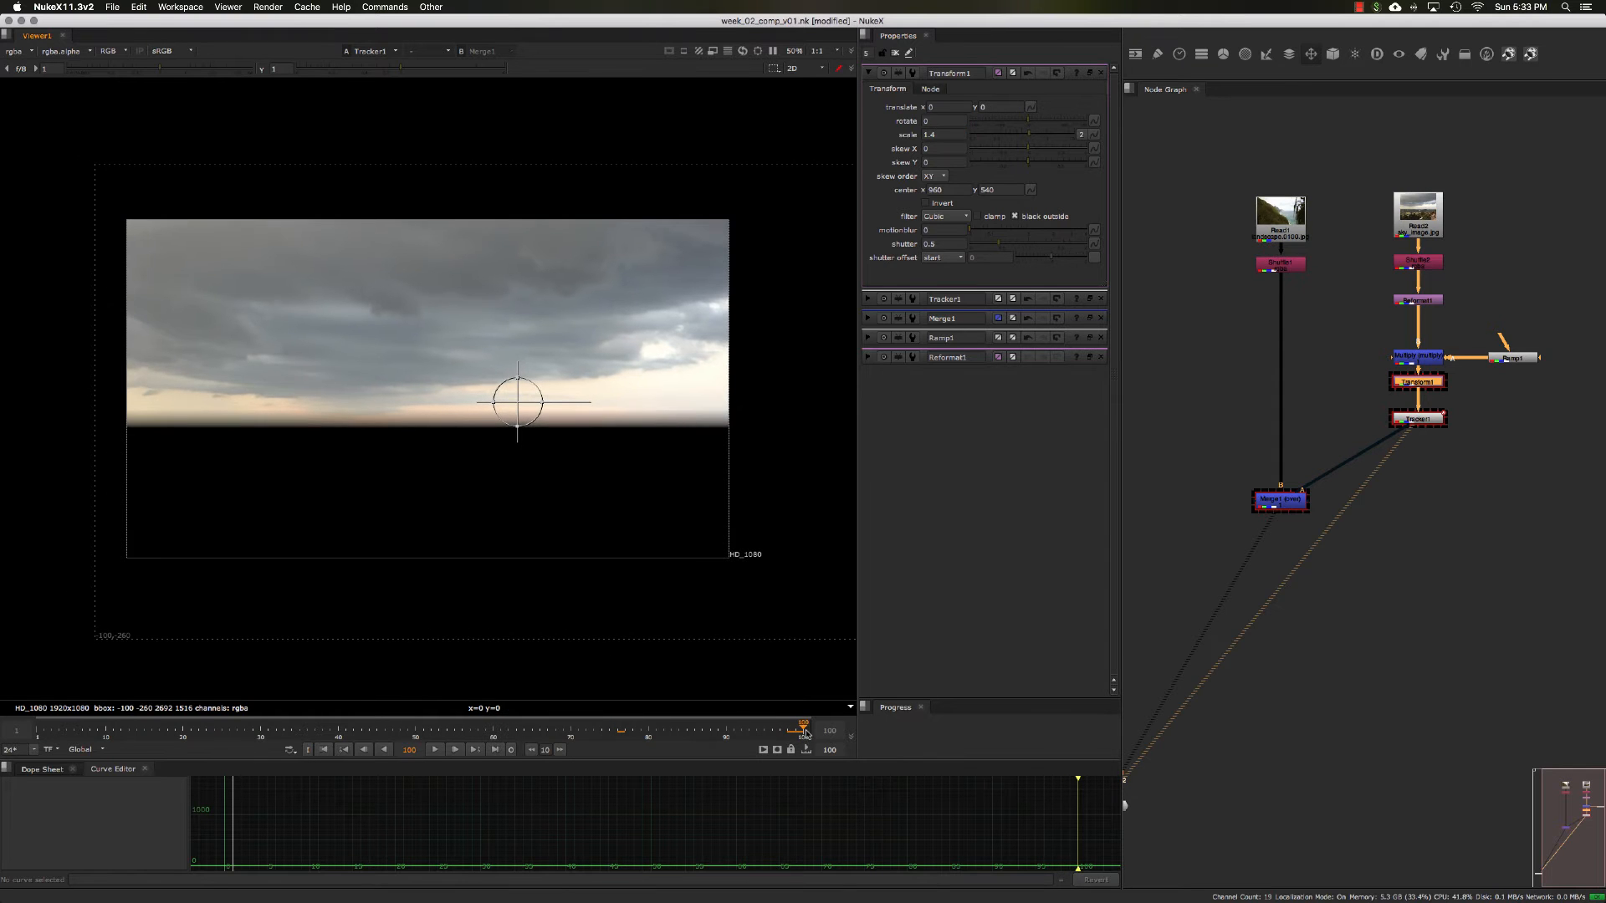
click(932, 135)
key(Down)
text(7)
key(BackSpace)
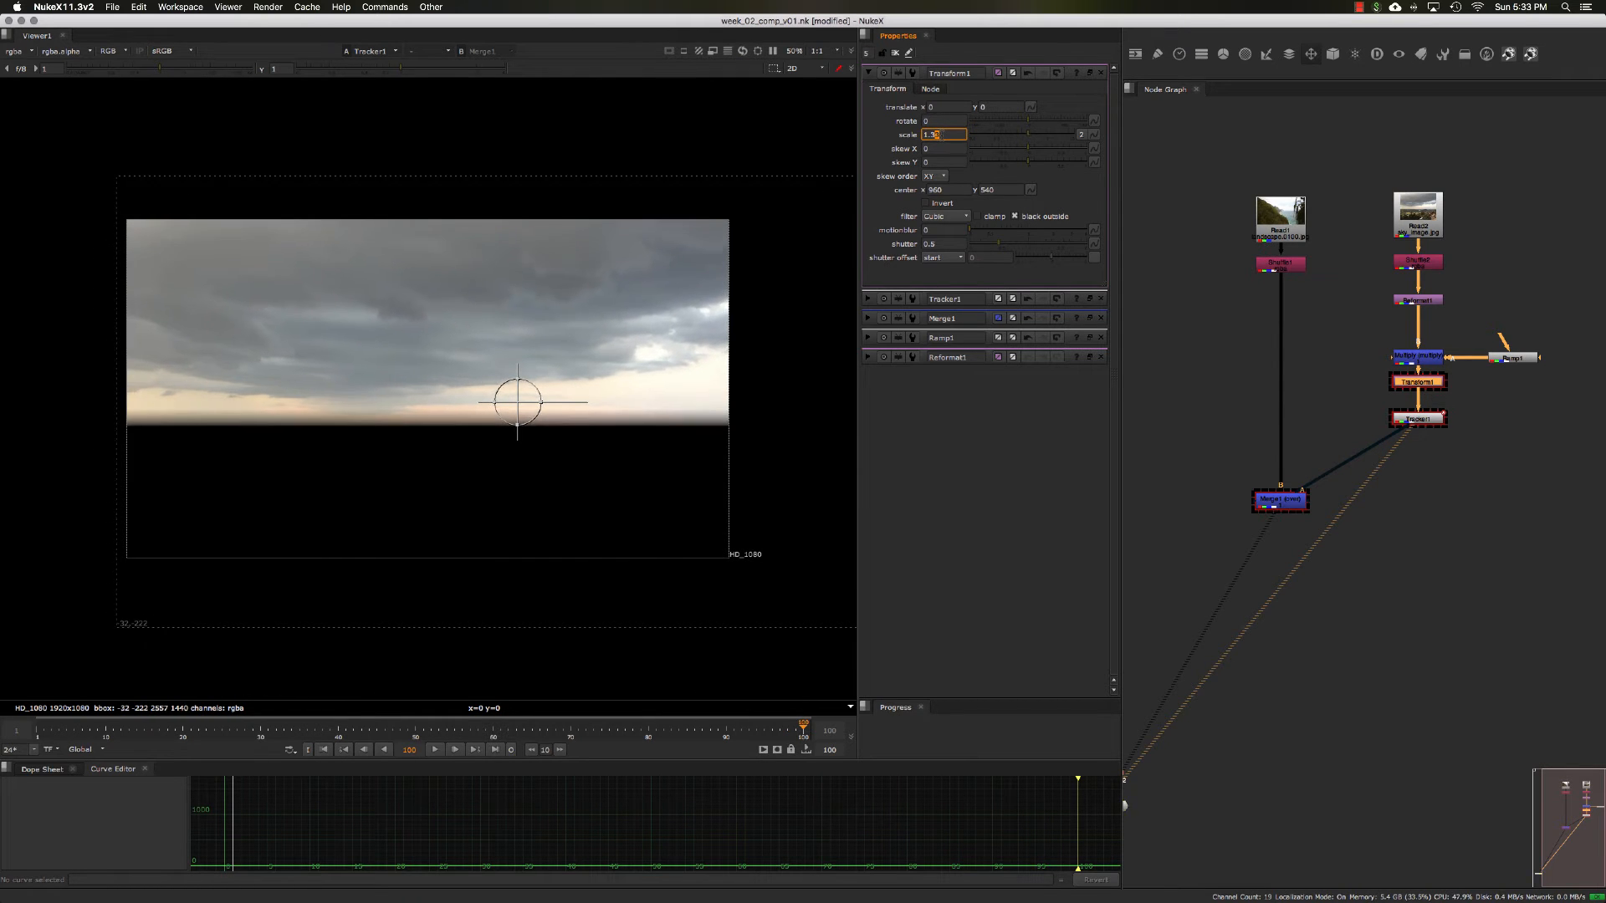
text(1)
key(Up)
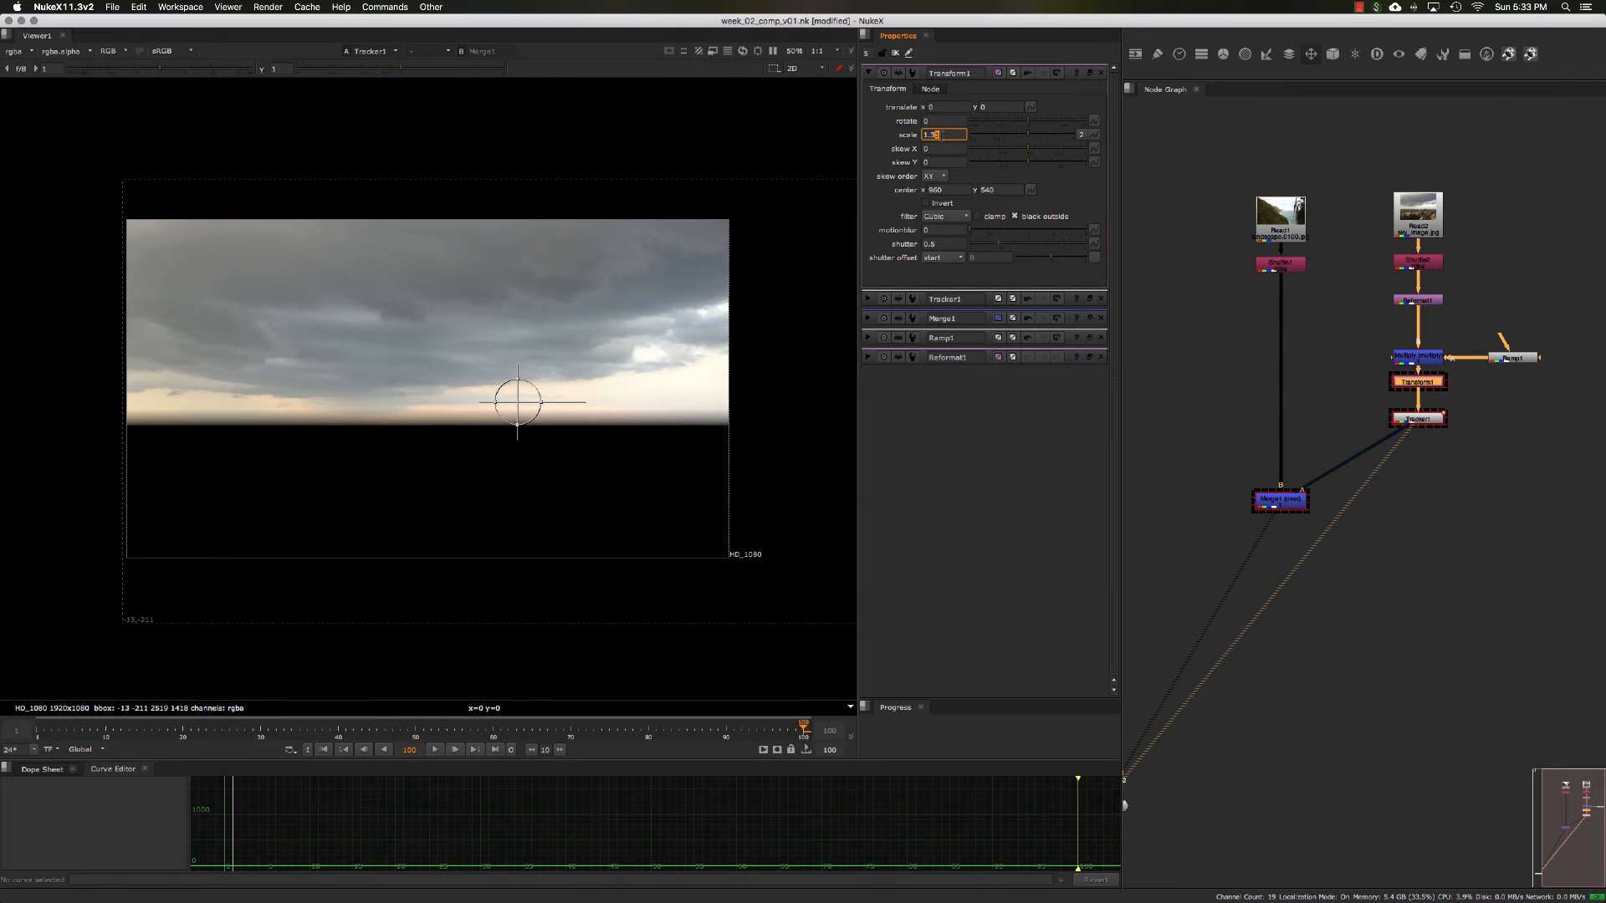
key(Down)
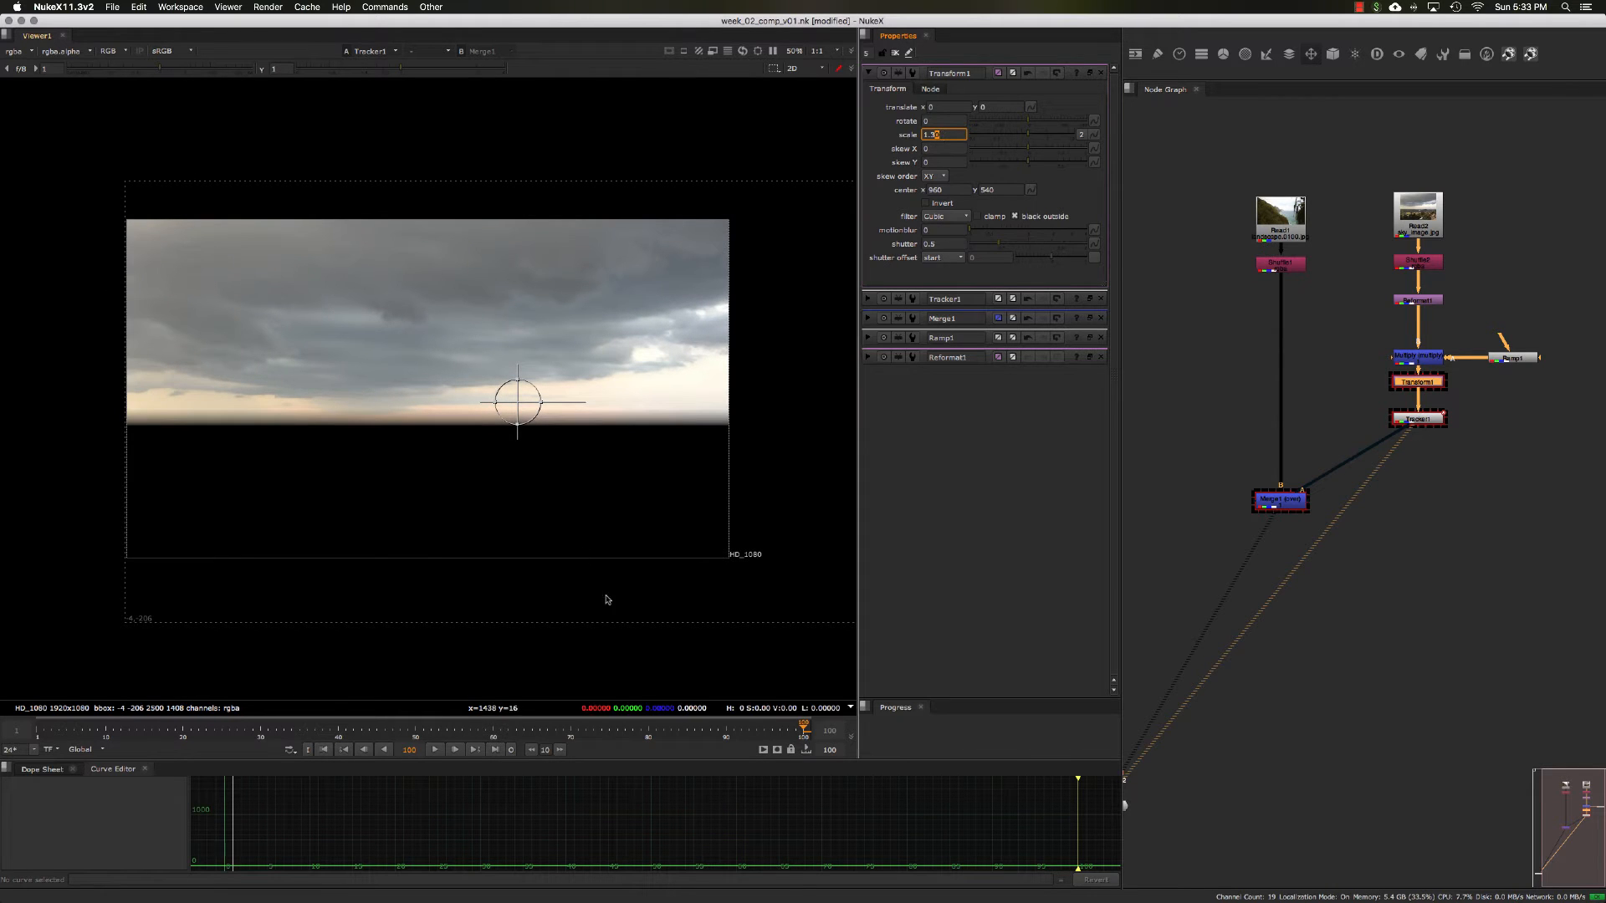
- Scrub back through the shot to the first frame to check the scaled sky's coverage
click(682, 736)
click(432, 728)
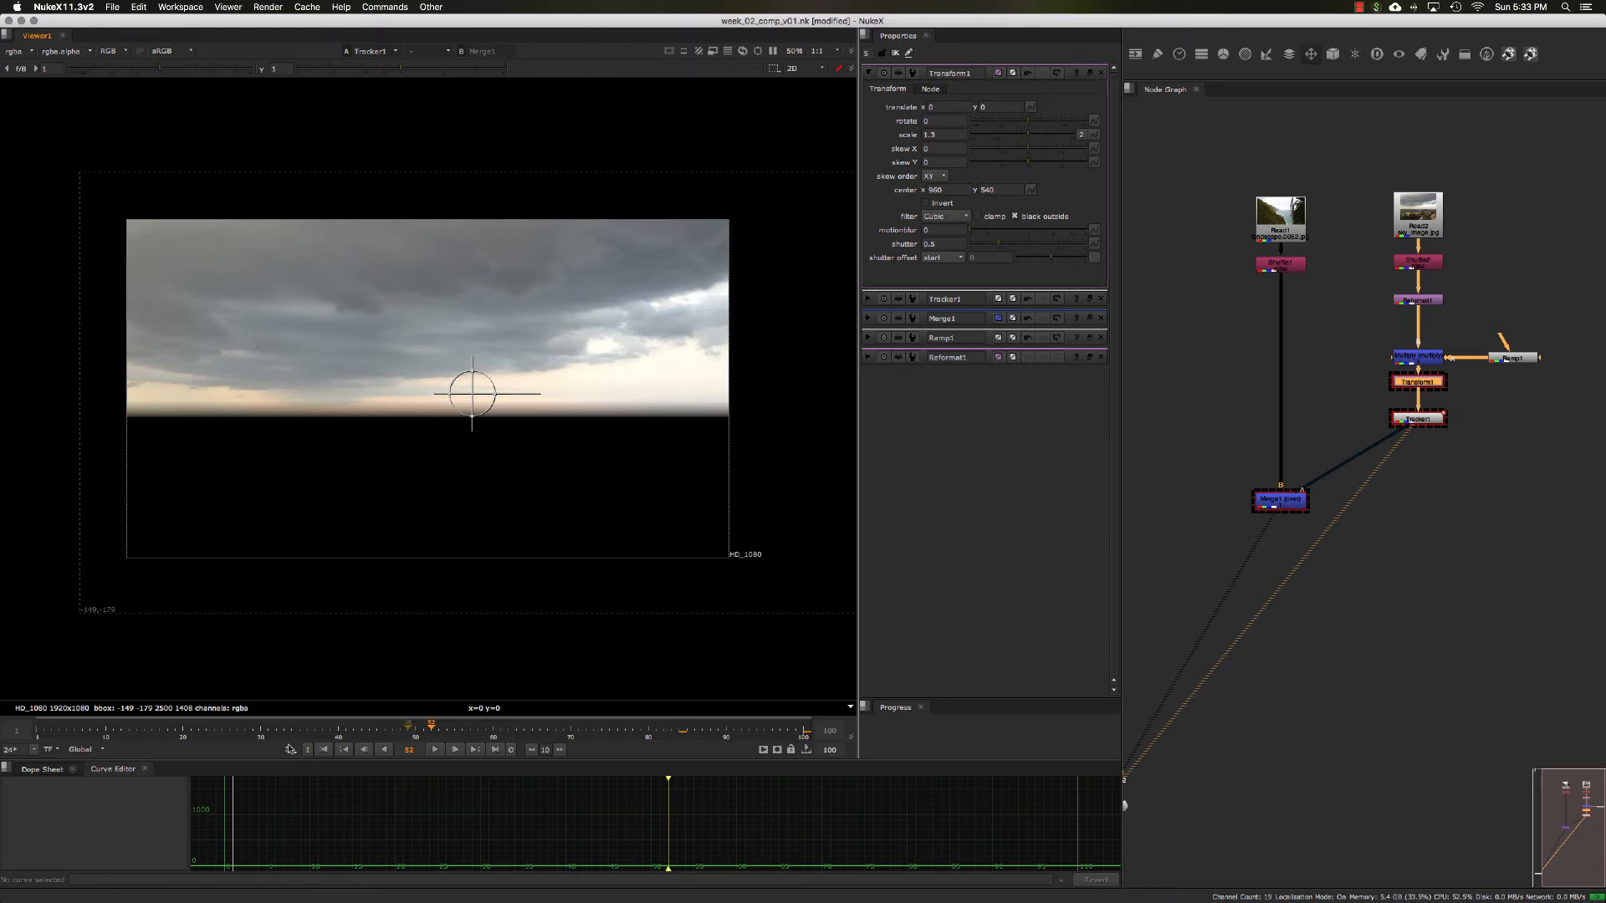
drag(259, 734, 45, 726)
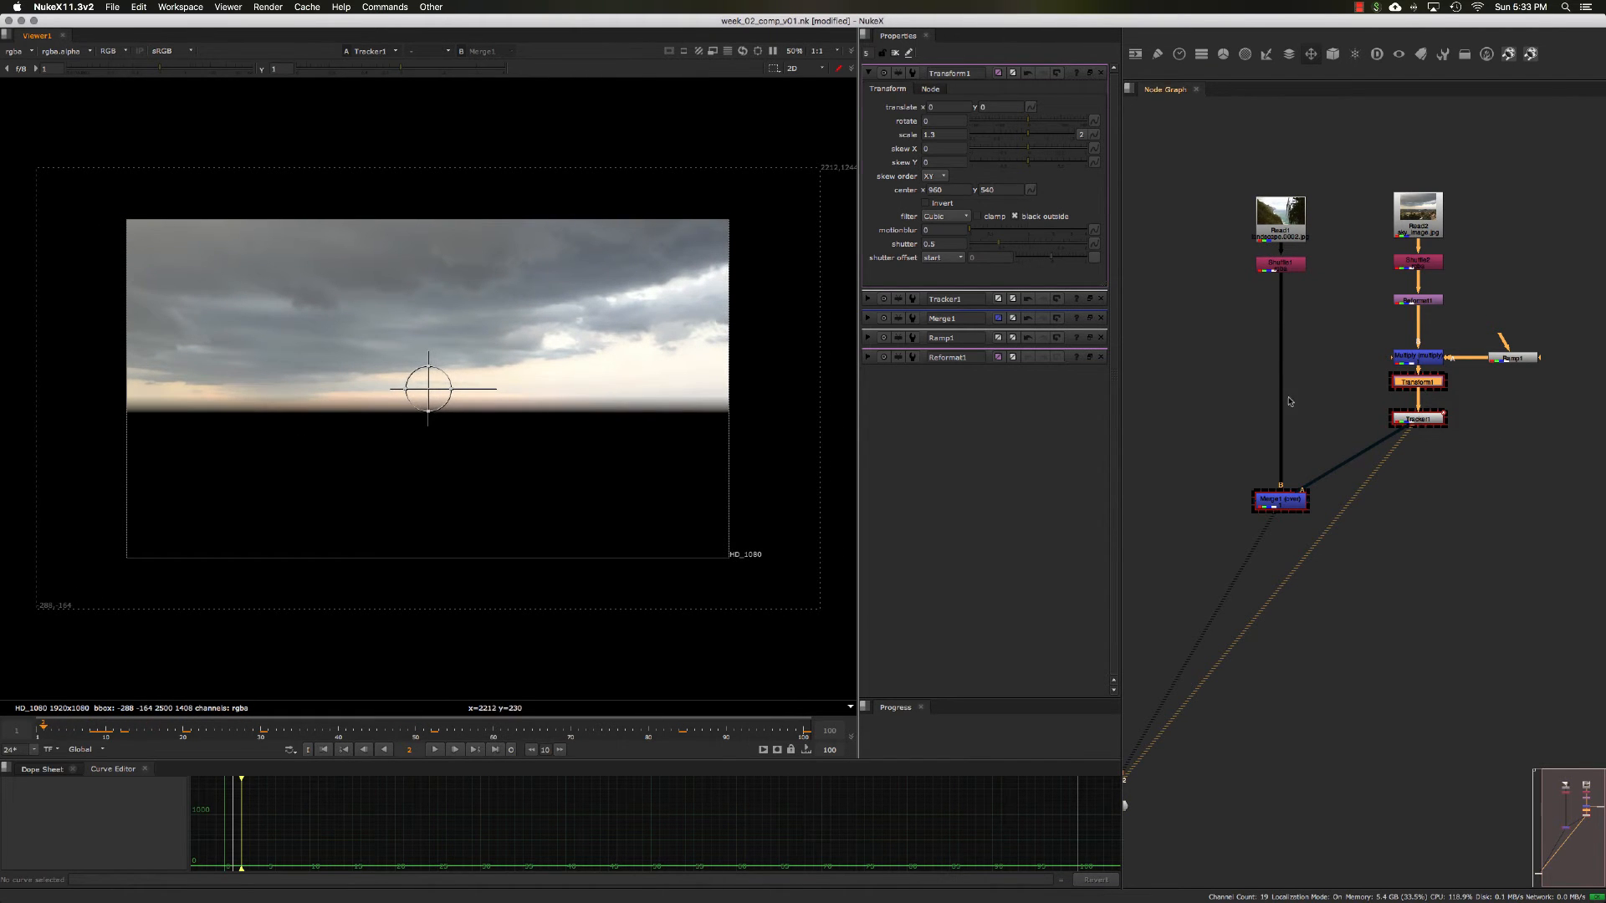
- Move the Merge slightly lower and space the Transform and Tracker nodes evenly beneath the Multiply
click(1355, 522)
drag(1270, 502, 1273, 517)
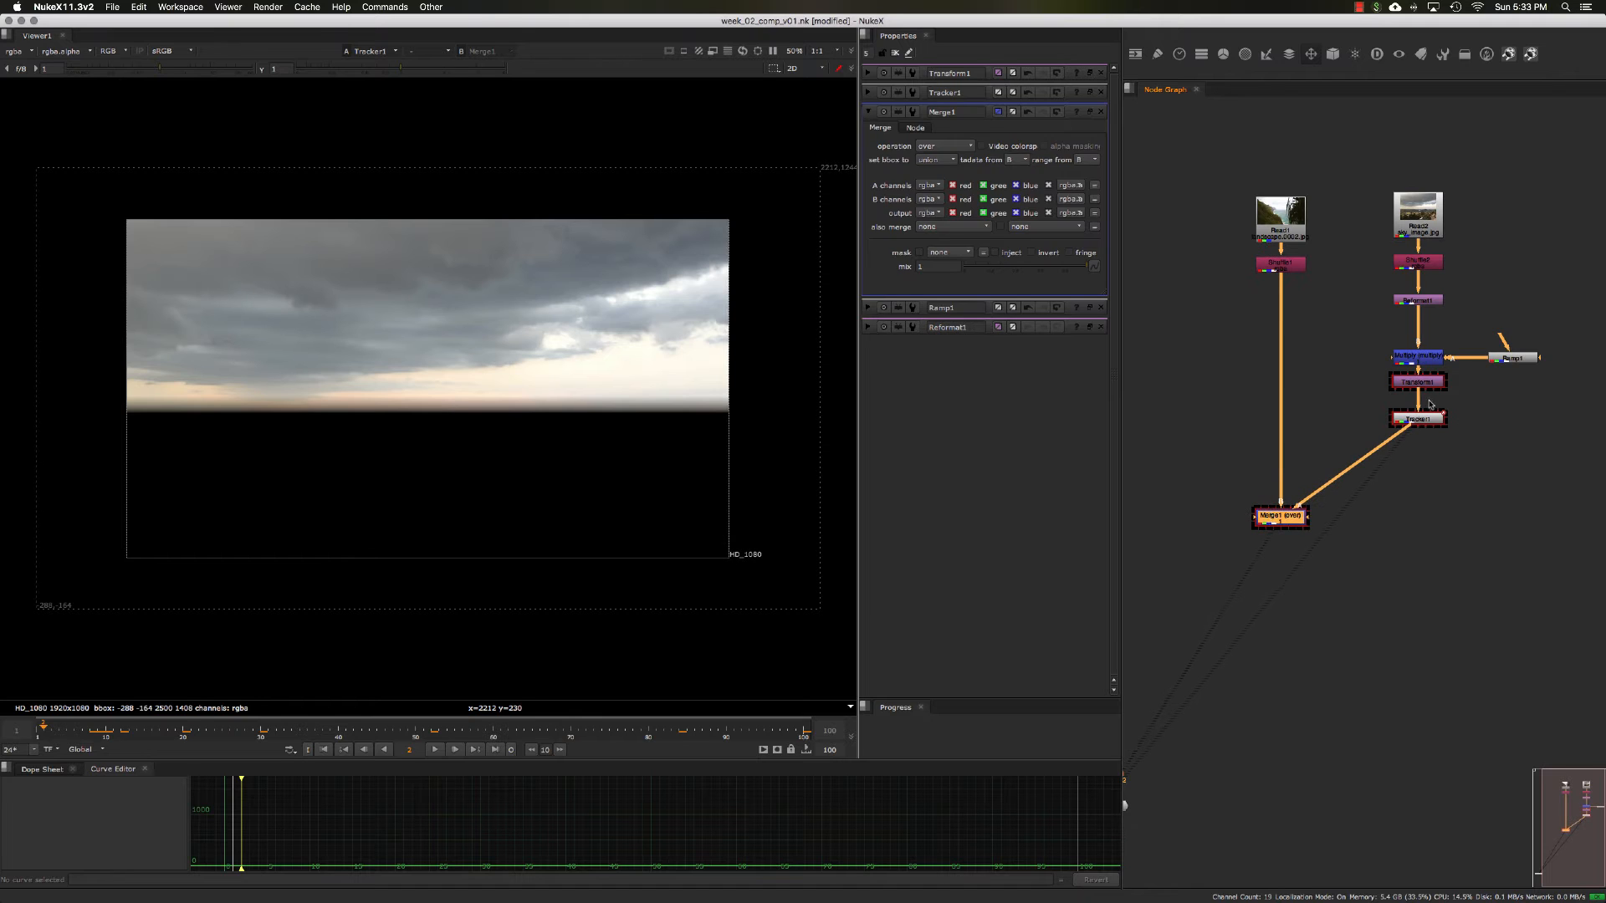
drag(1420, 381, 1384, 380)
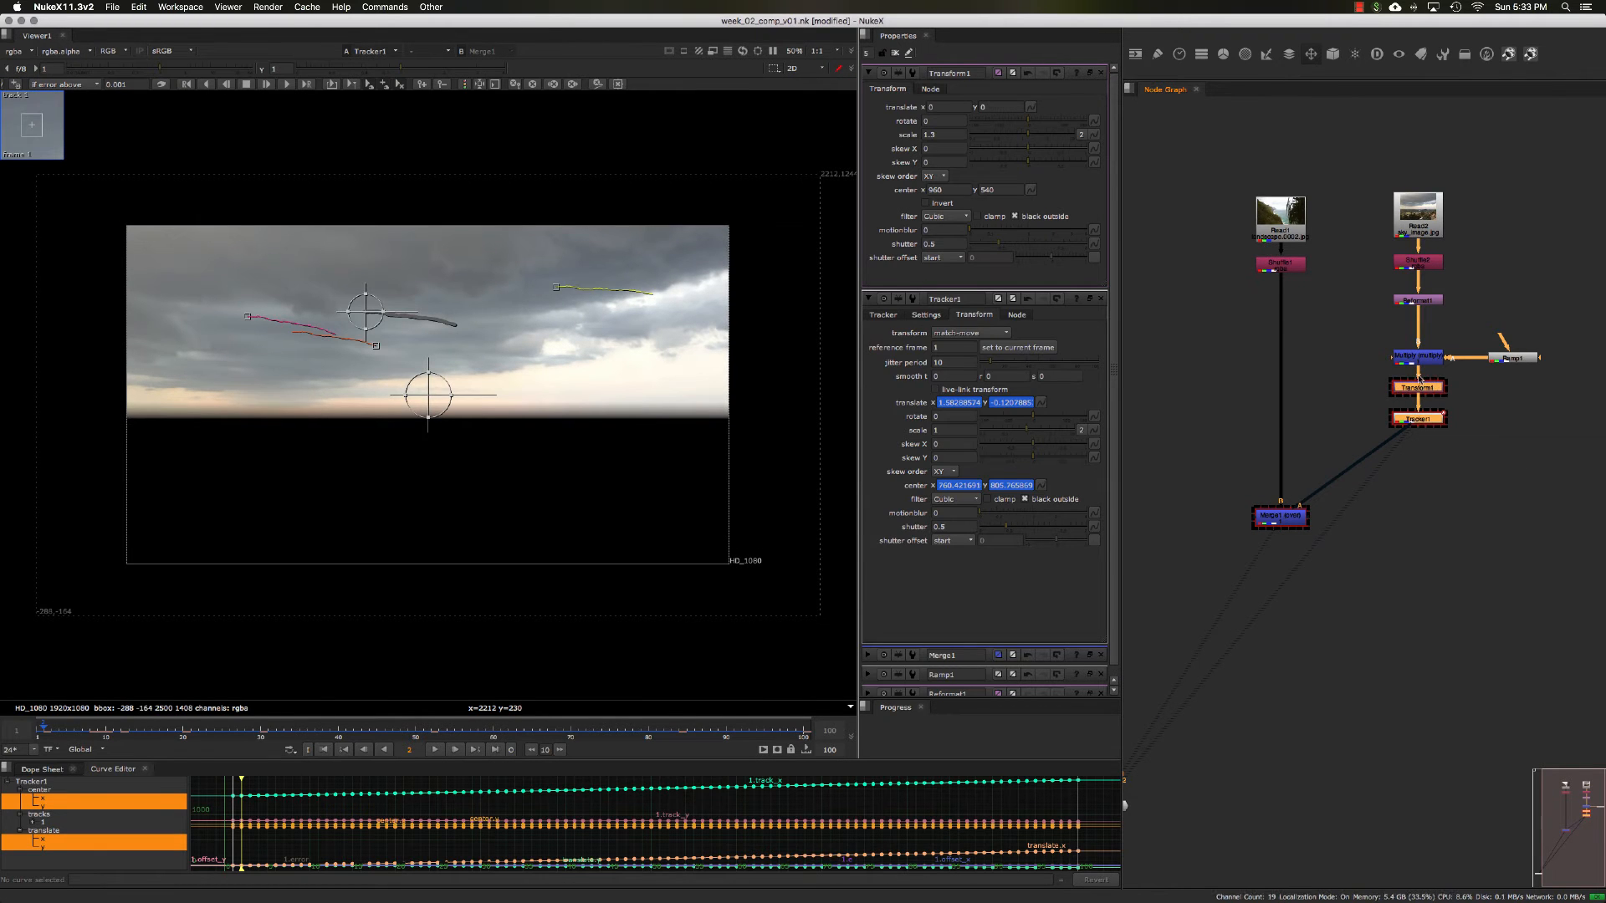
drag(1390, 388, 1390, 397)
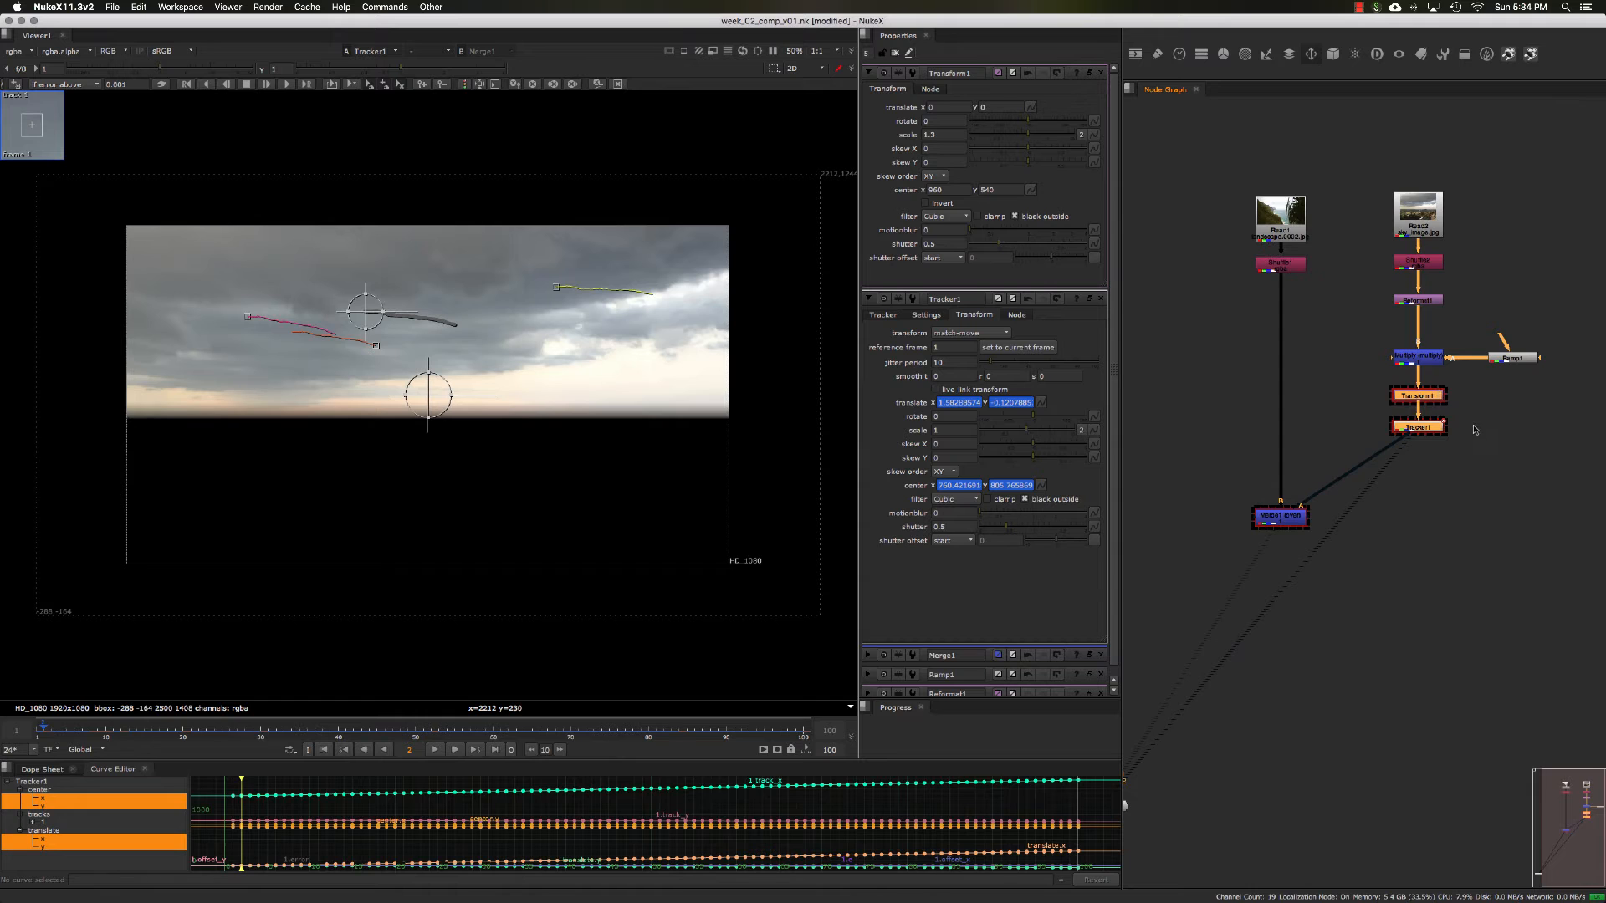
- Examine how far the transformed sky's bounding box extends beyond the HD_1080 frame
scroll(1473, 430, up, 2)
scroll(666, 434, down, 3)
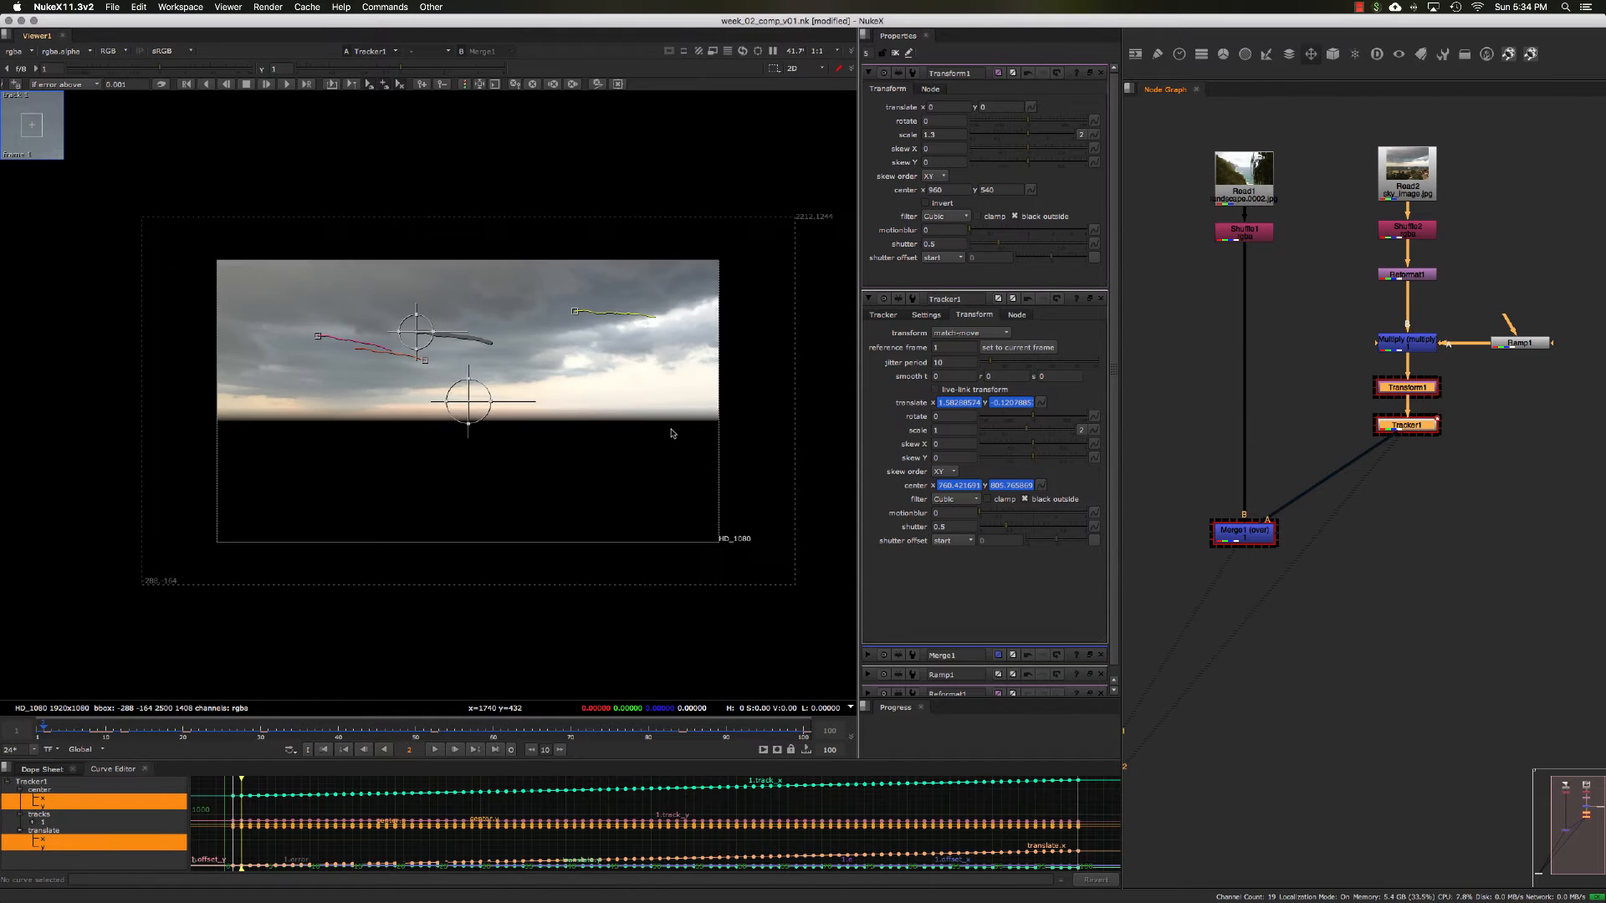
scroll(734, 433, up, 2)
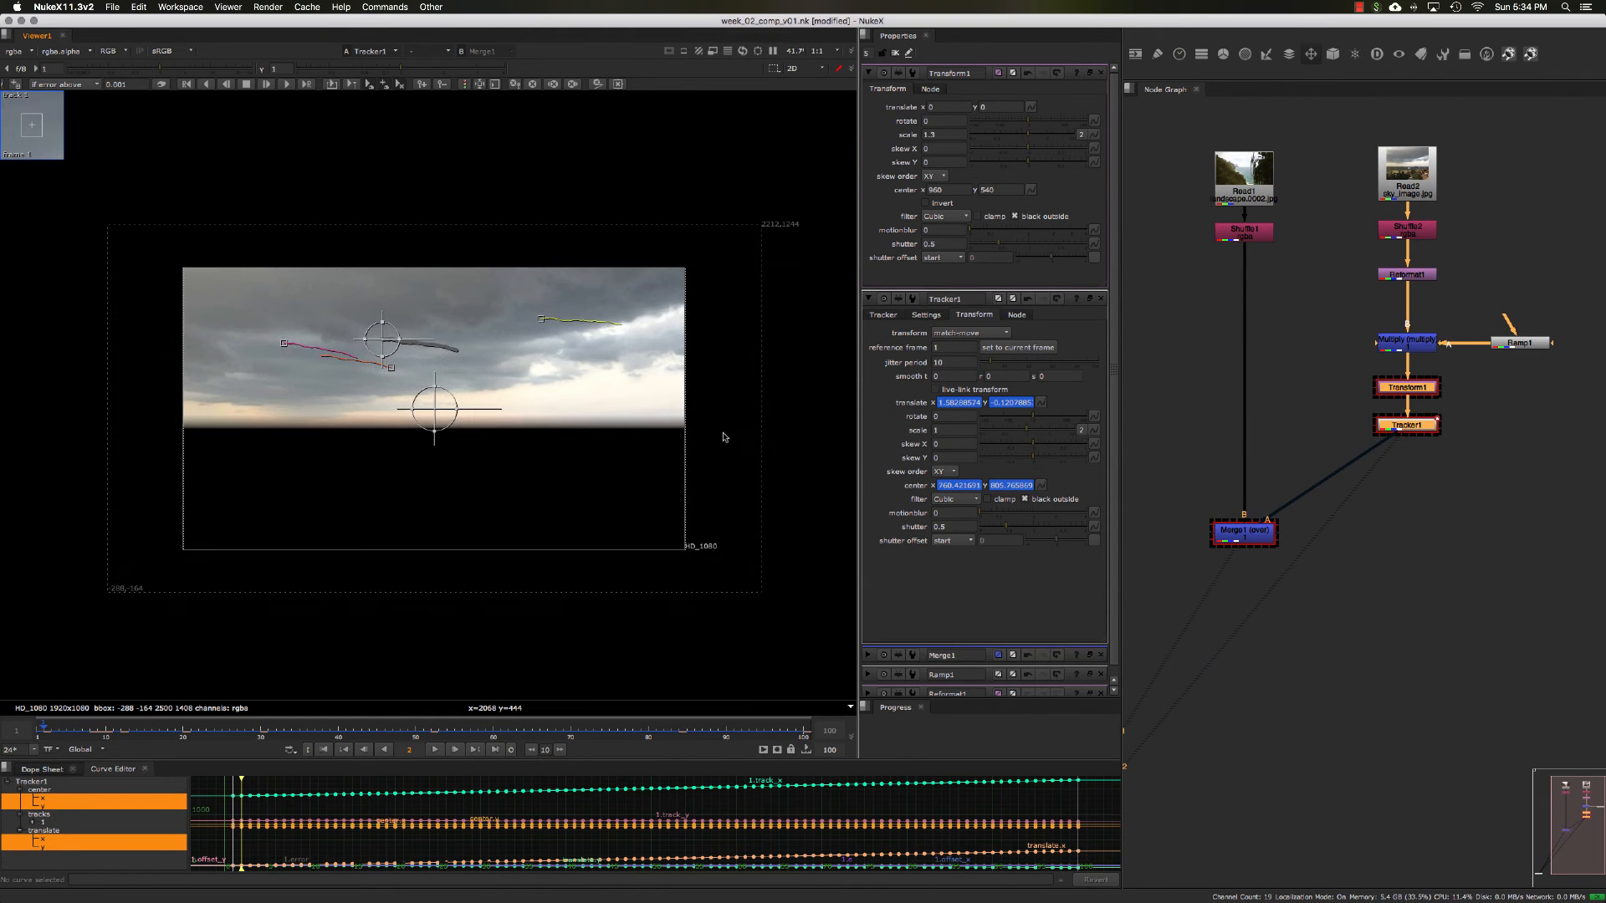
scroll(728, 432, up, 1)
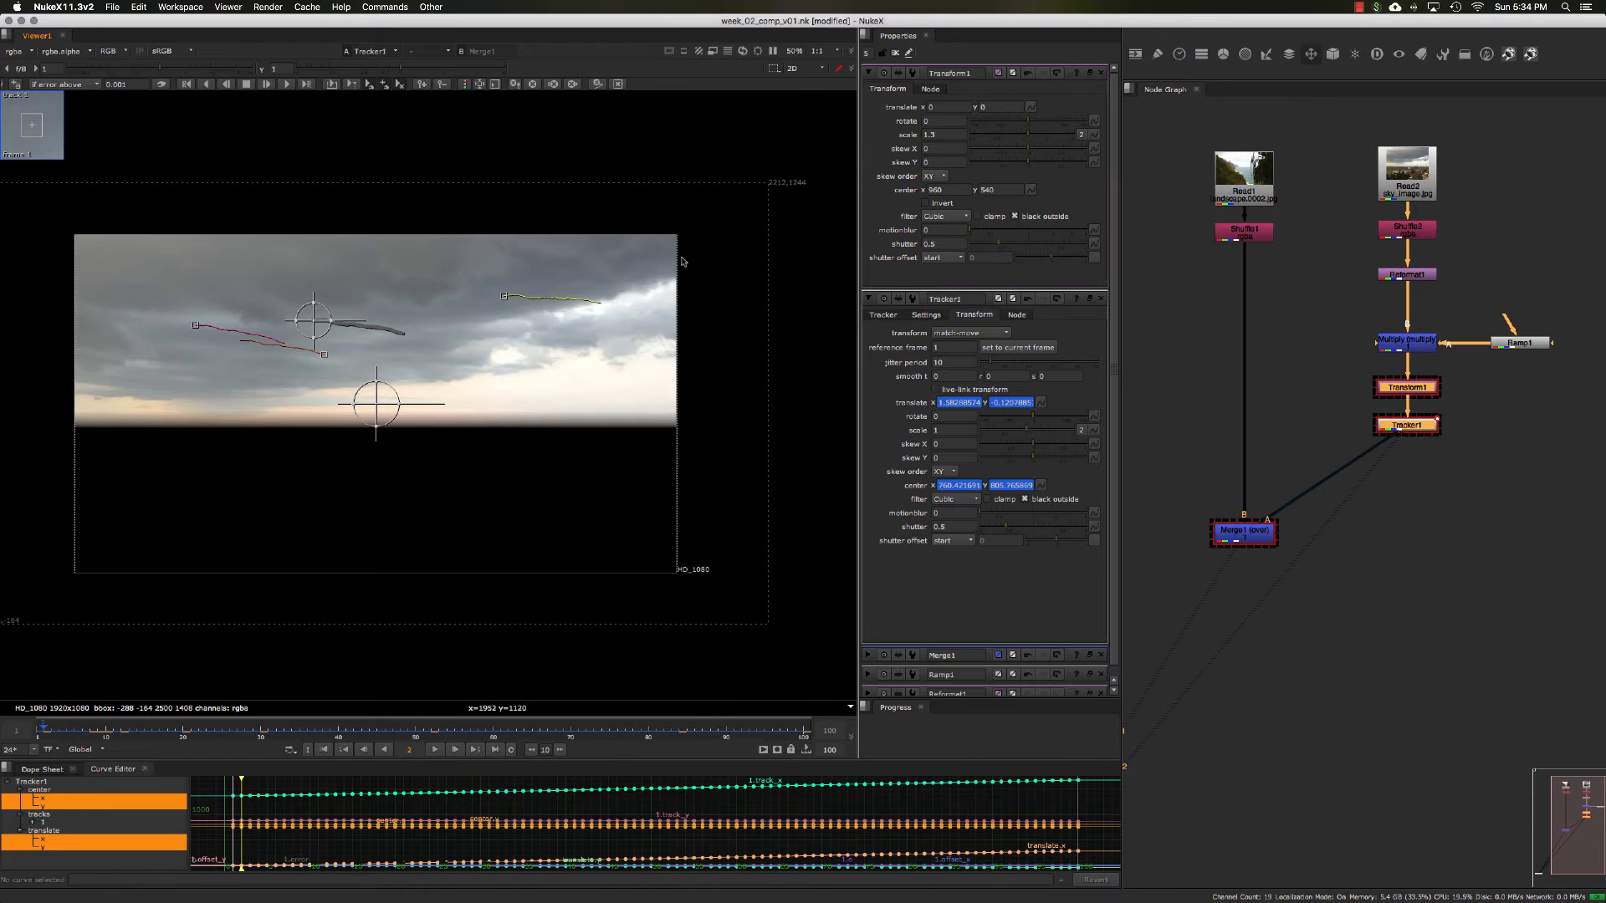
middle_drag(448, 571, 471, 563)
scroll(473, 559, down, 1)
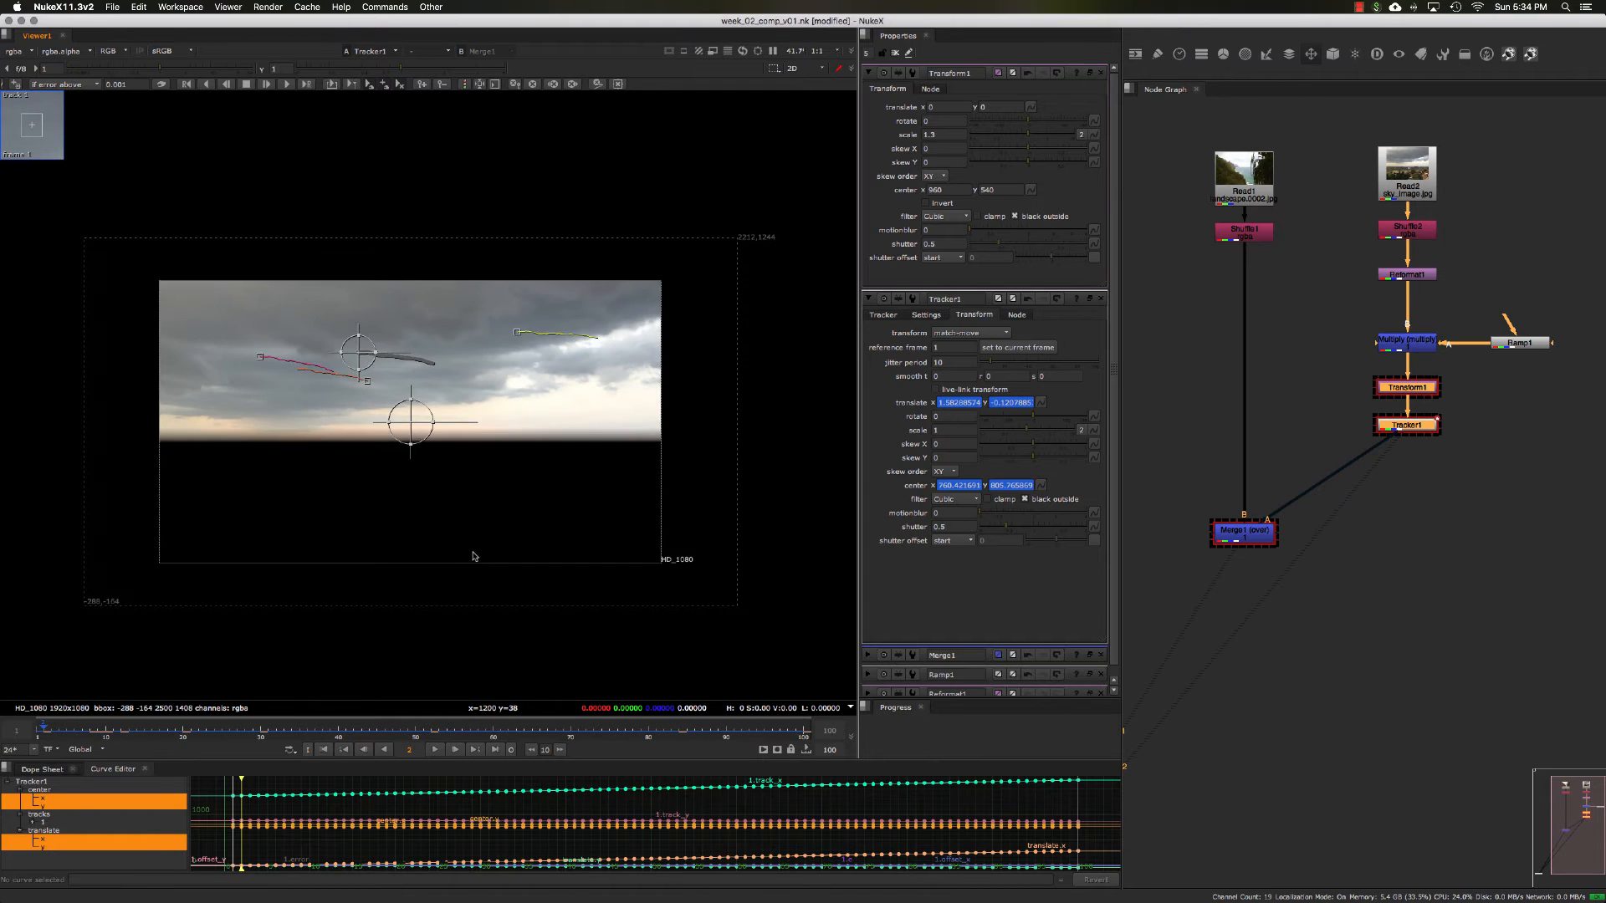
scroll(474, 554, up, 1)
scroll(476, 552, down, 1)
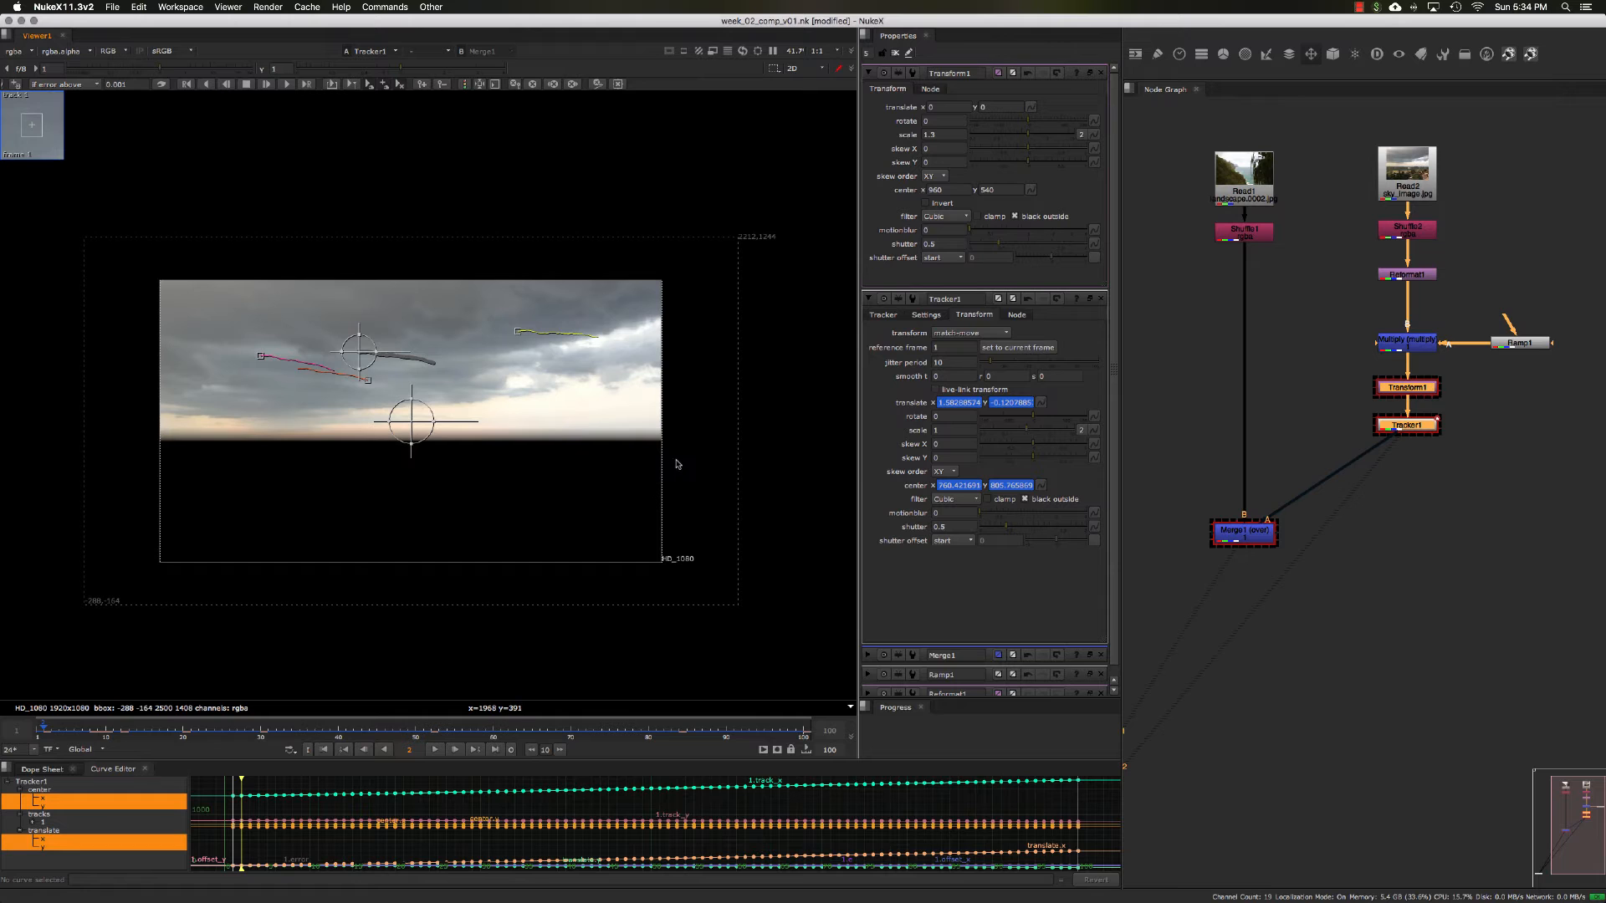
scroll(678, 464, up, 1)
middle_drag(687, 457, 726, 430)
- Insert a Reformat node between the Tracker and the Merge, and space it below the Tracker
drag(1272, 542, 1272, 555)
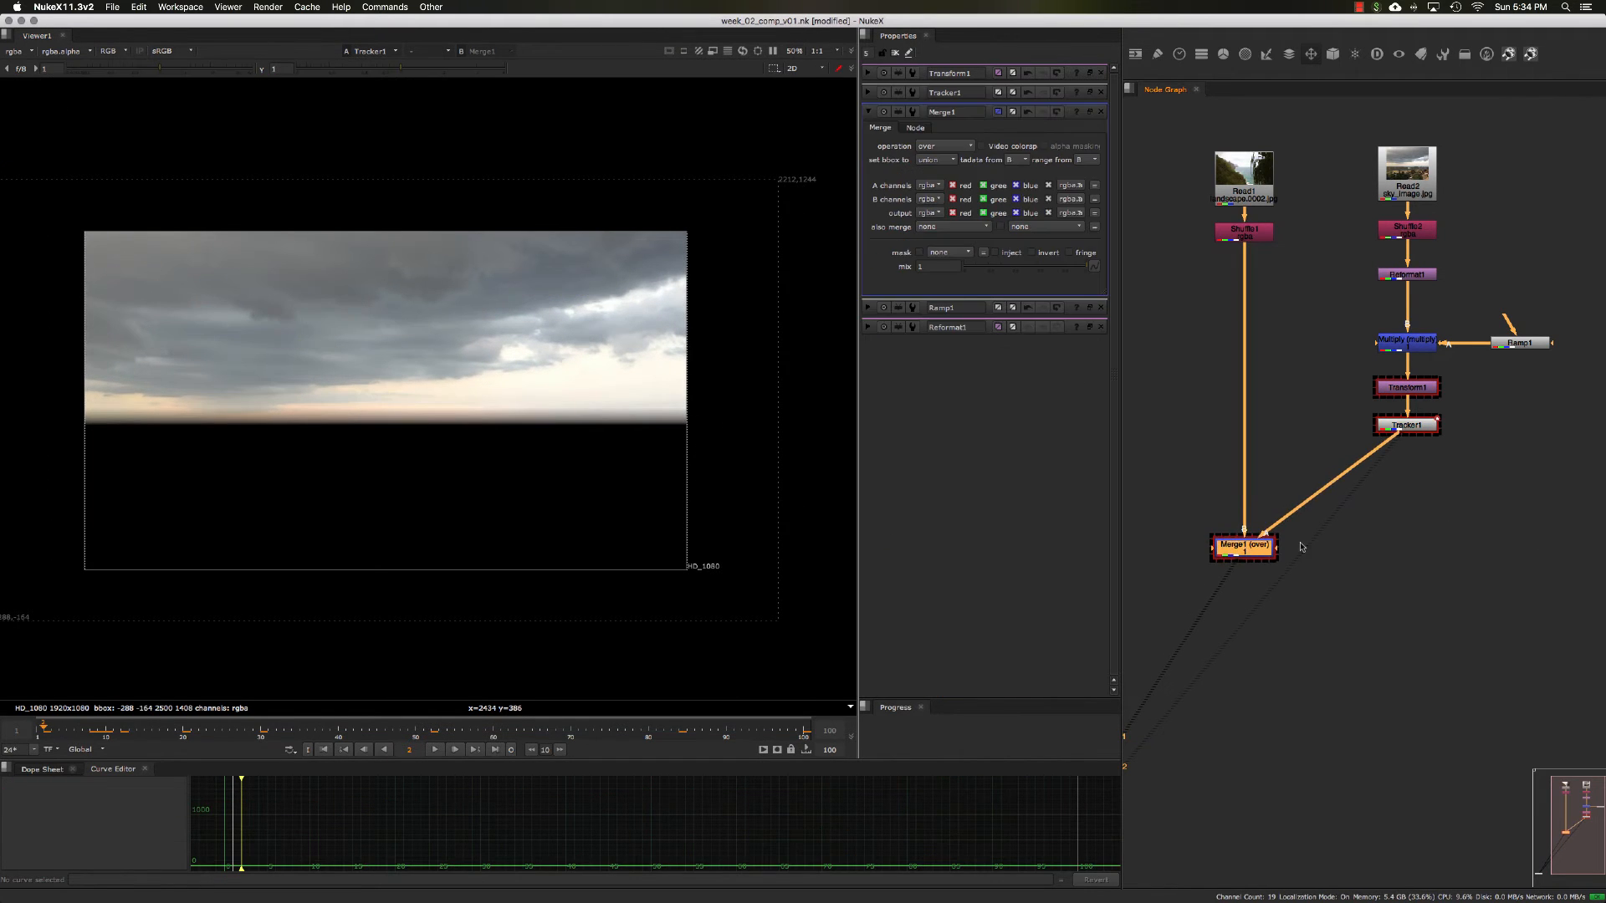
click(1424, 466)
click(1412, 427)
key(Tab)
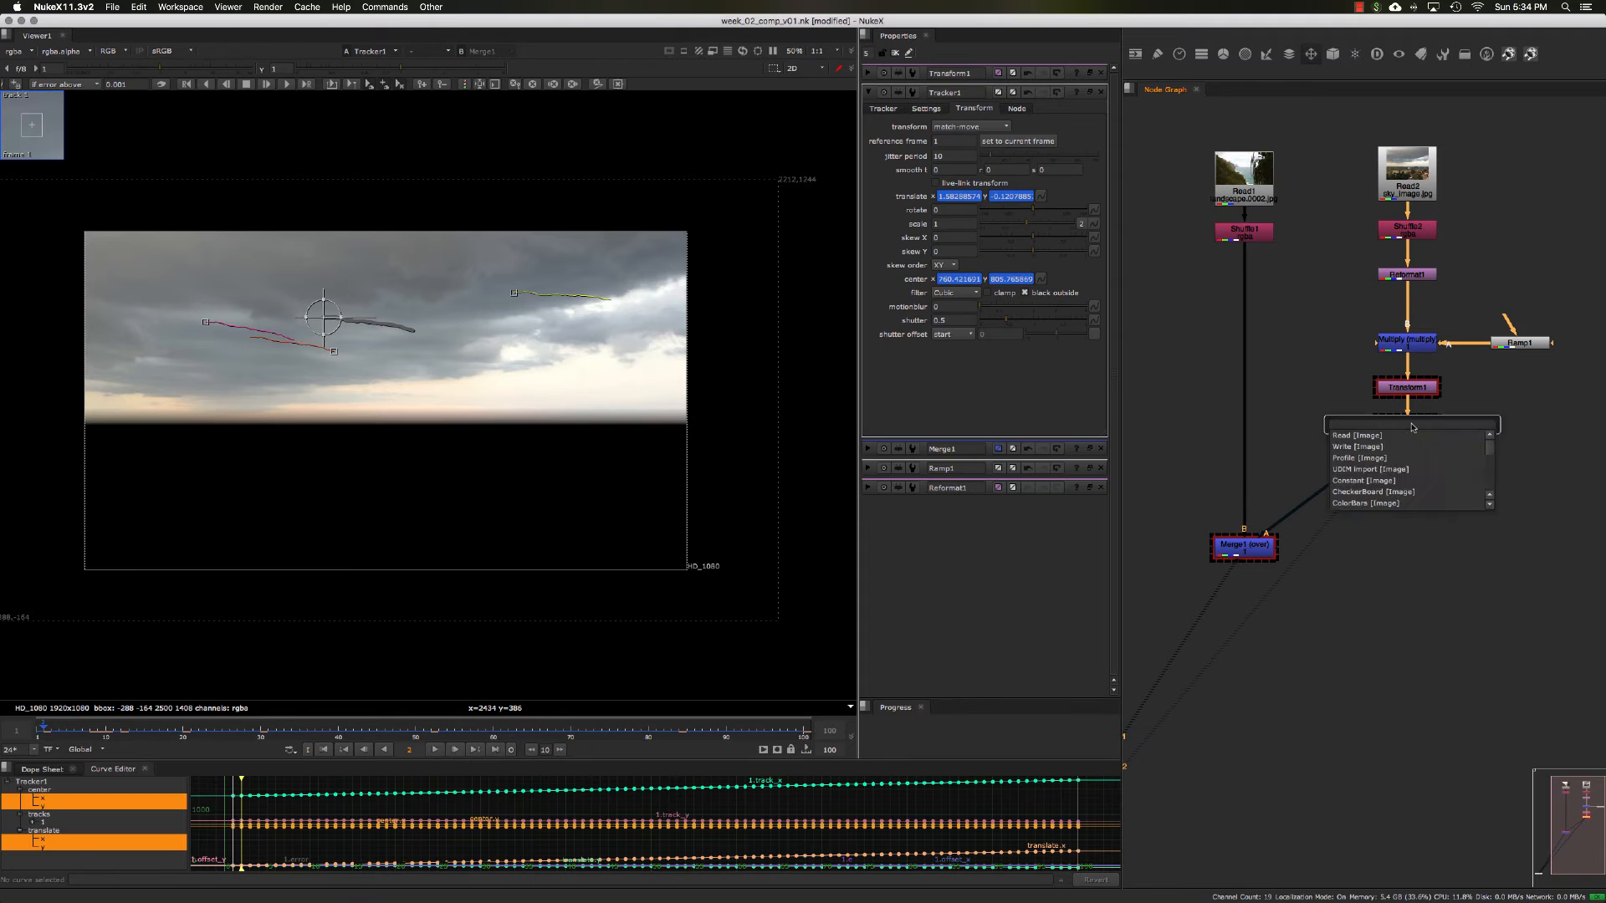
text(ref)
click(1397, 447)
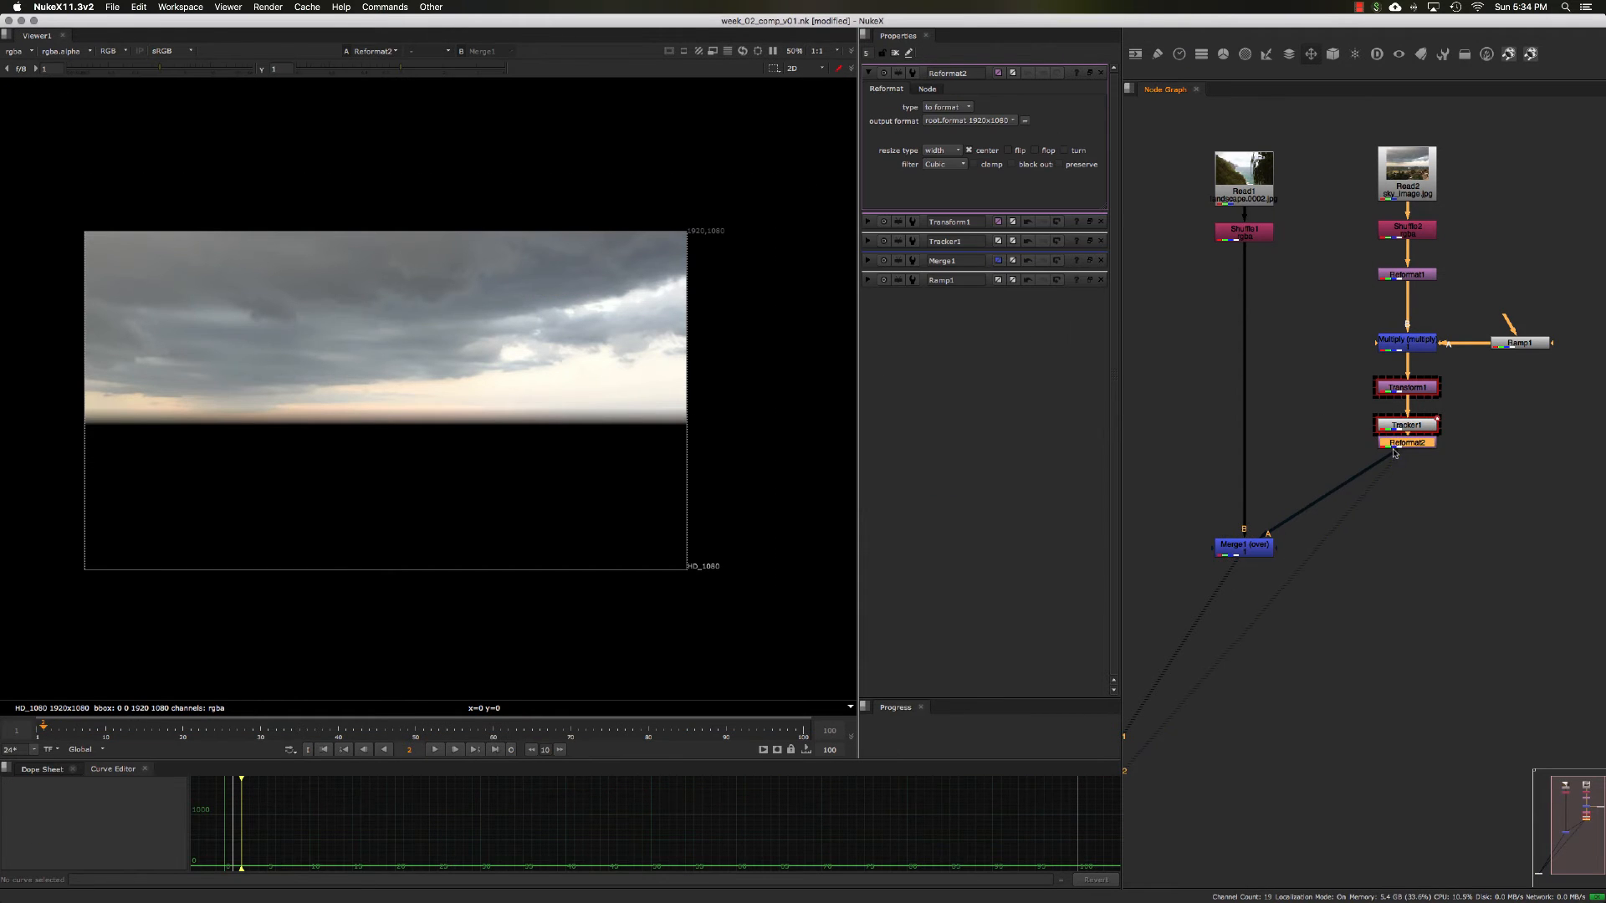
drag(1404, 448, 1405, 470)
click(1457, 530)
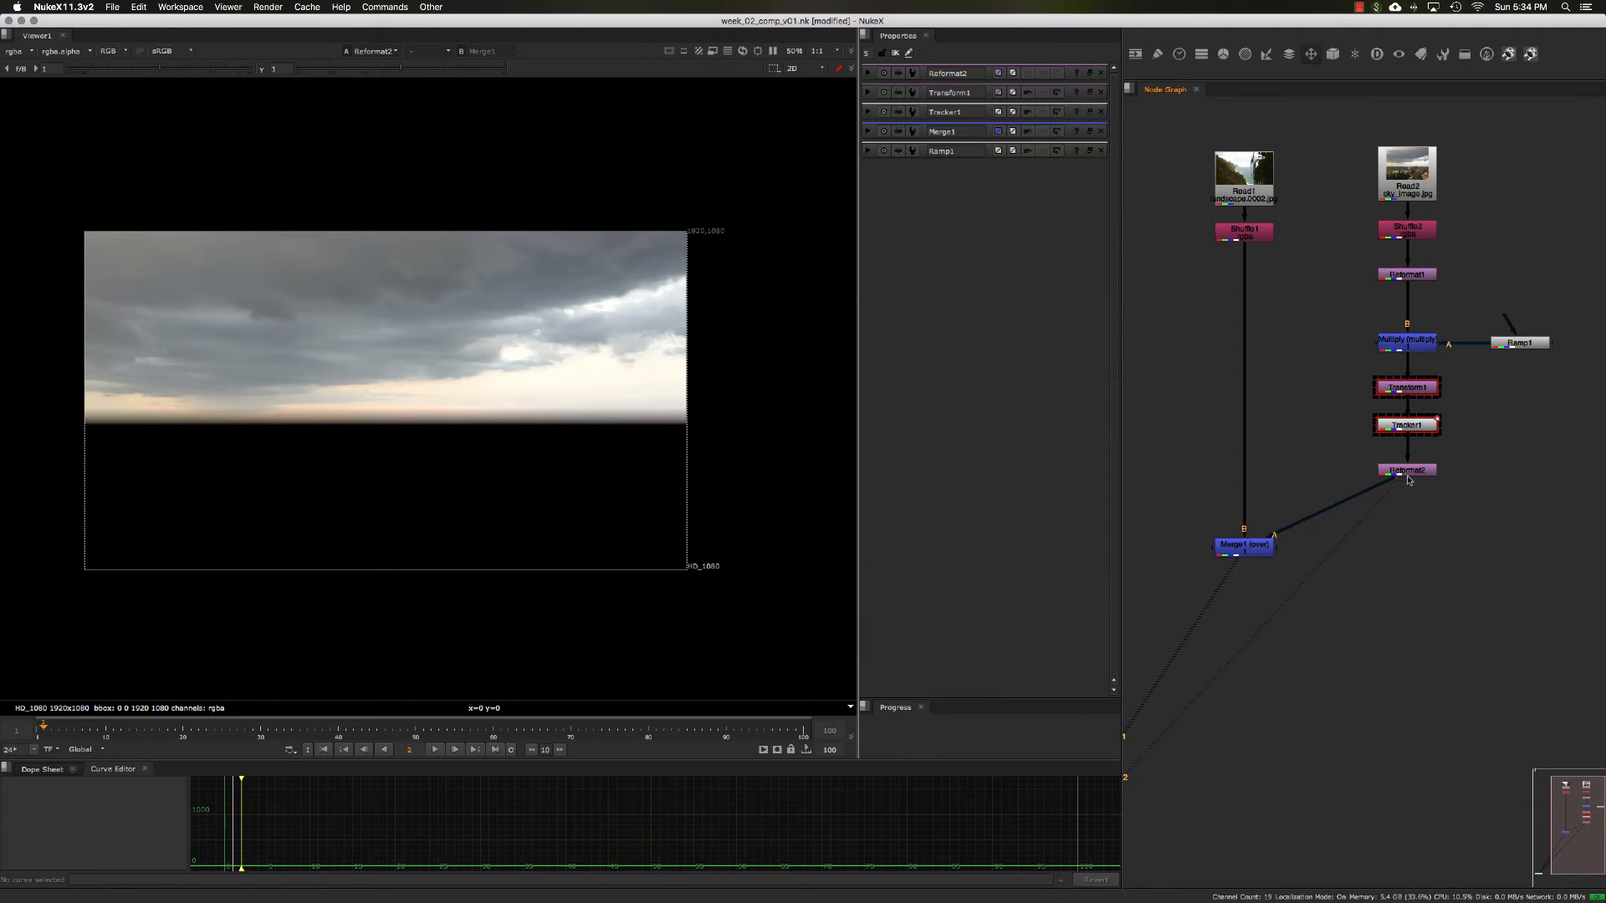
- Disable the Reformat node below the Tracker to compare the bounding box without it
mouse_move(1180, 520)
mouse_down()
mouse_move(1319, 606)
mouse_move(1179, 517)
mouse_up()
mouse_move(1177, 517)
mouse_down()
mouse_move(1346, 612)
mouse_move(1193, 509)
mouse_move(1344, 603)
mouse_up()
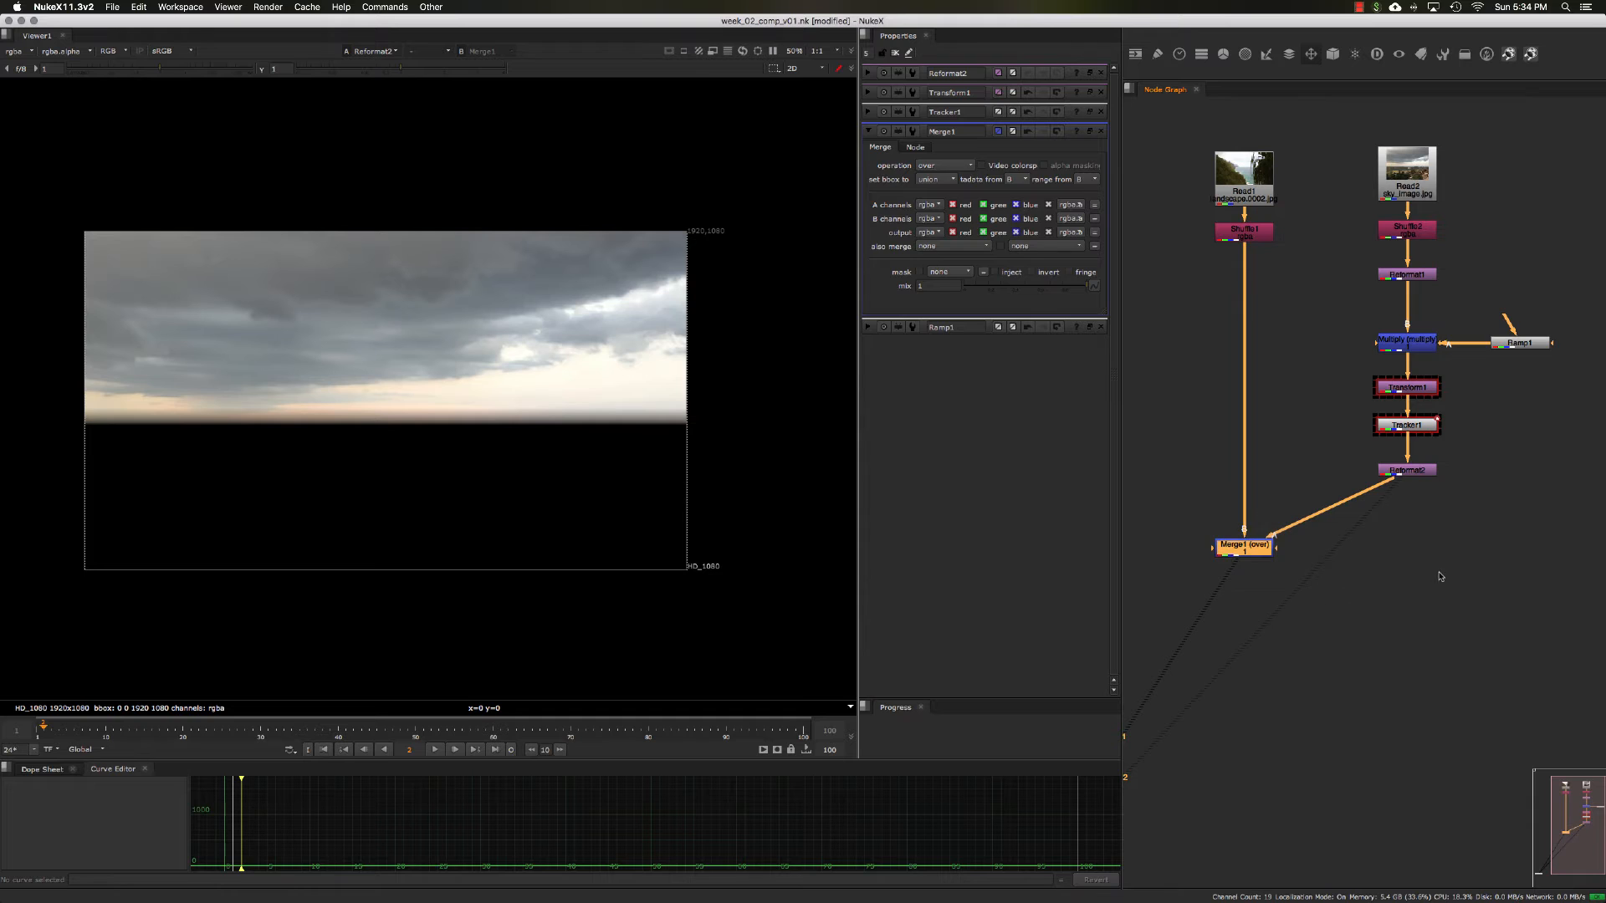
double_click(1410, 471)
key(d)
click(1451, 528)
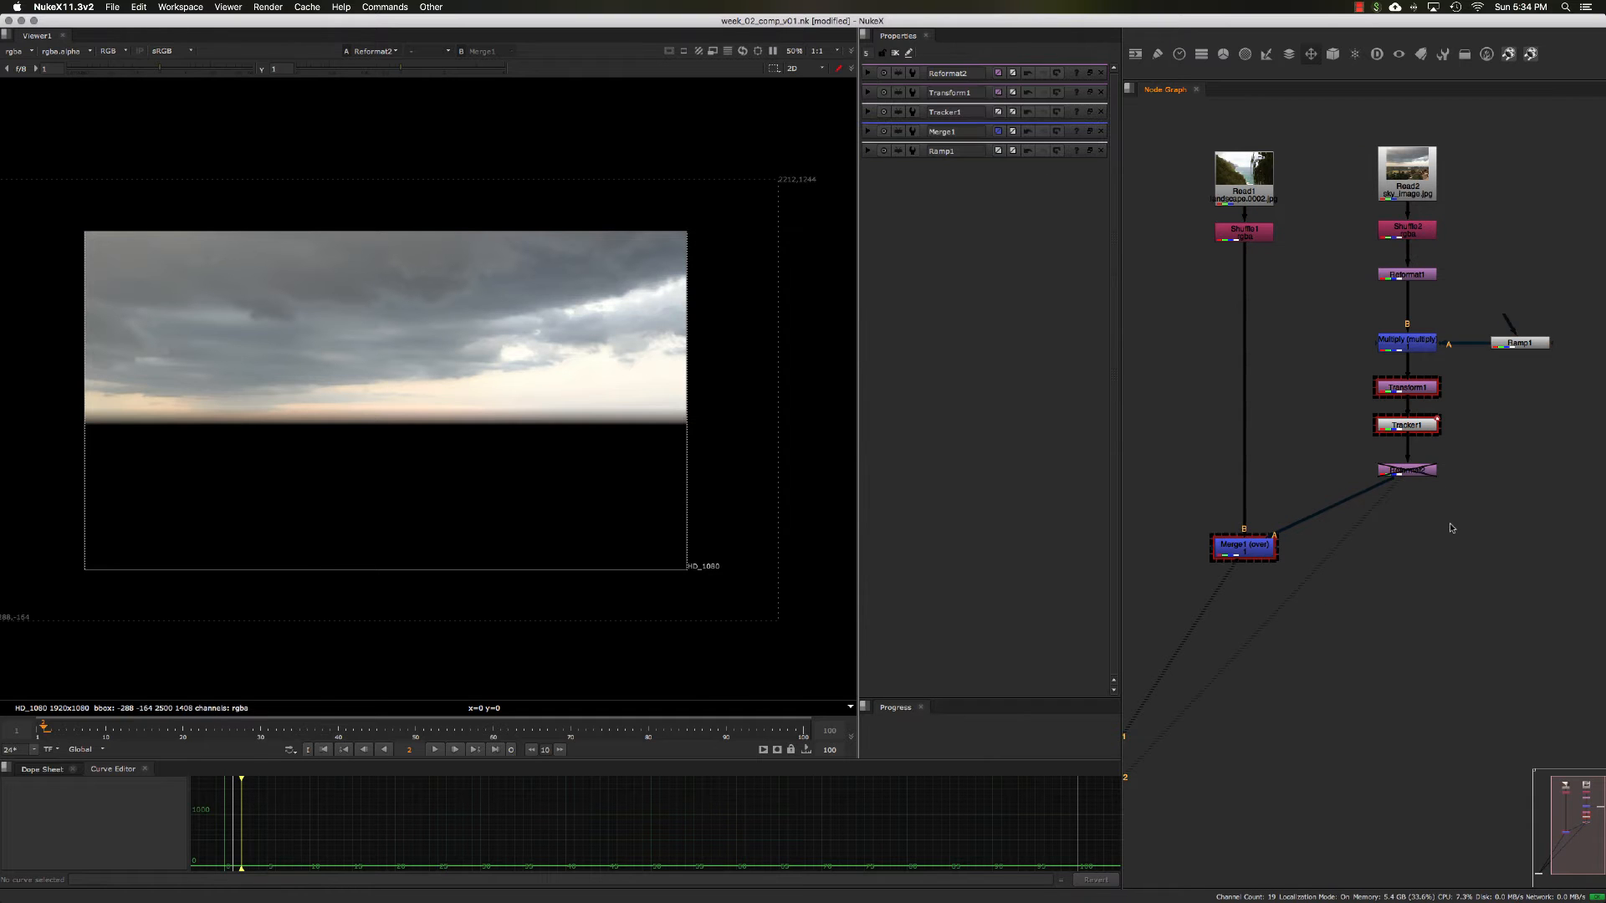
- Insert a Crop node ahead of the Merge's A input and delete the disabled Reformat above it
double_click(1406, 471)
key(Tab)
text(crop)
key(Return)
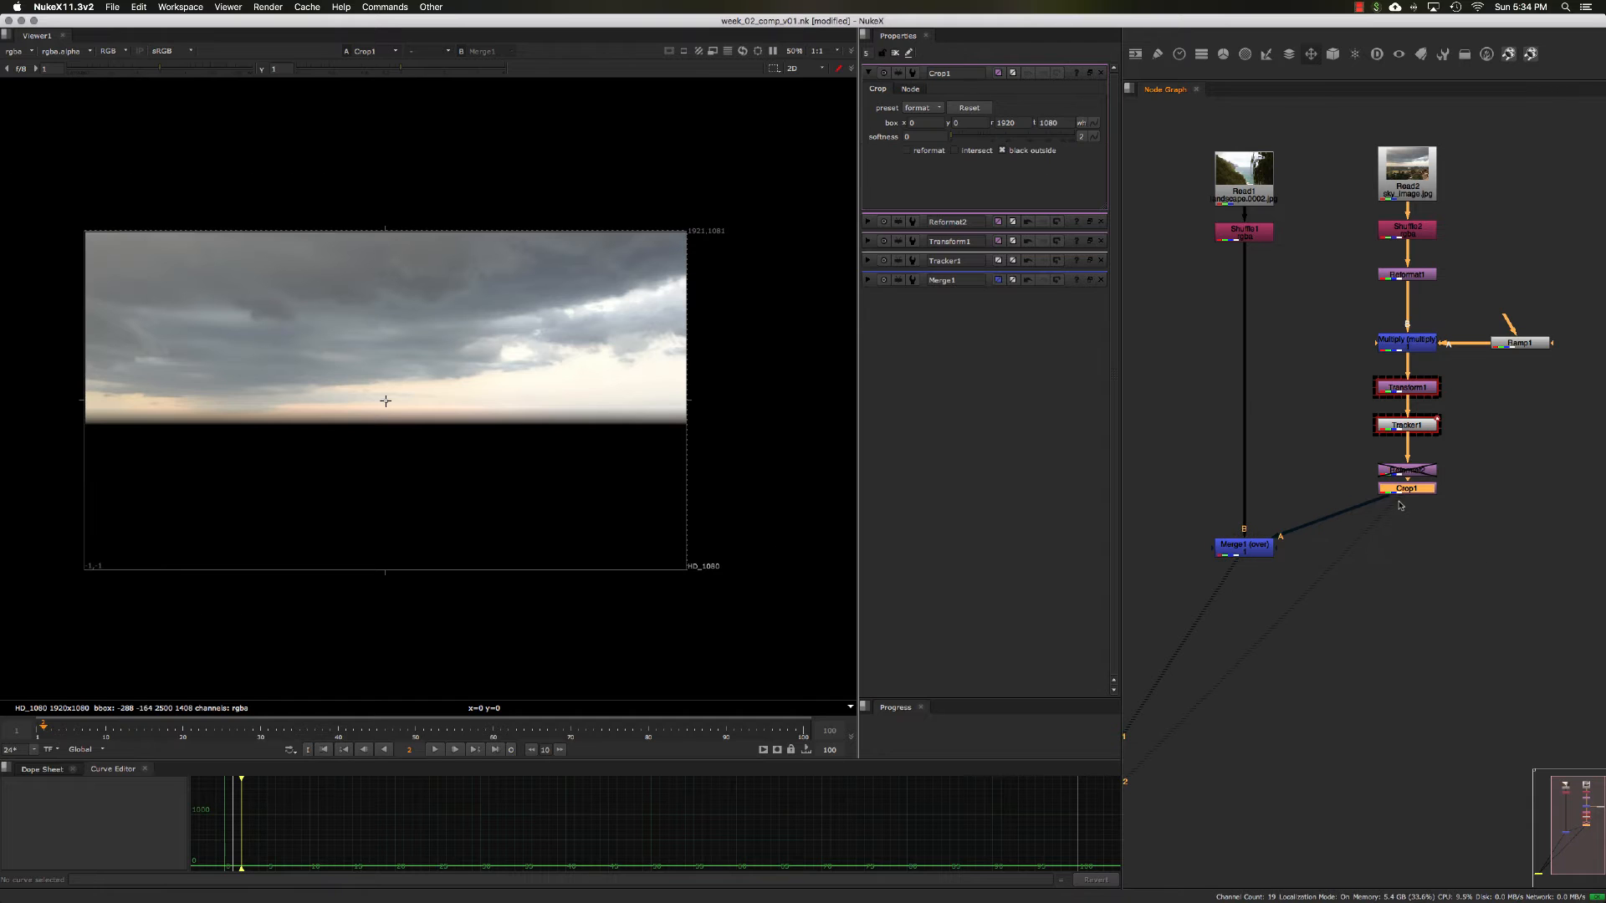
drag(1405, 488, 1405, 502)
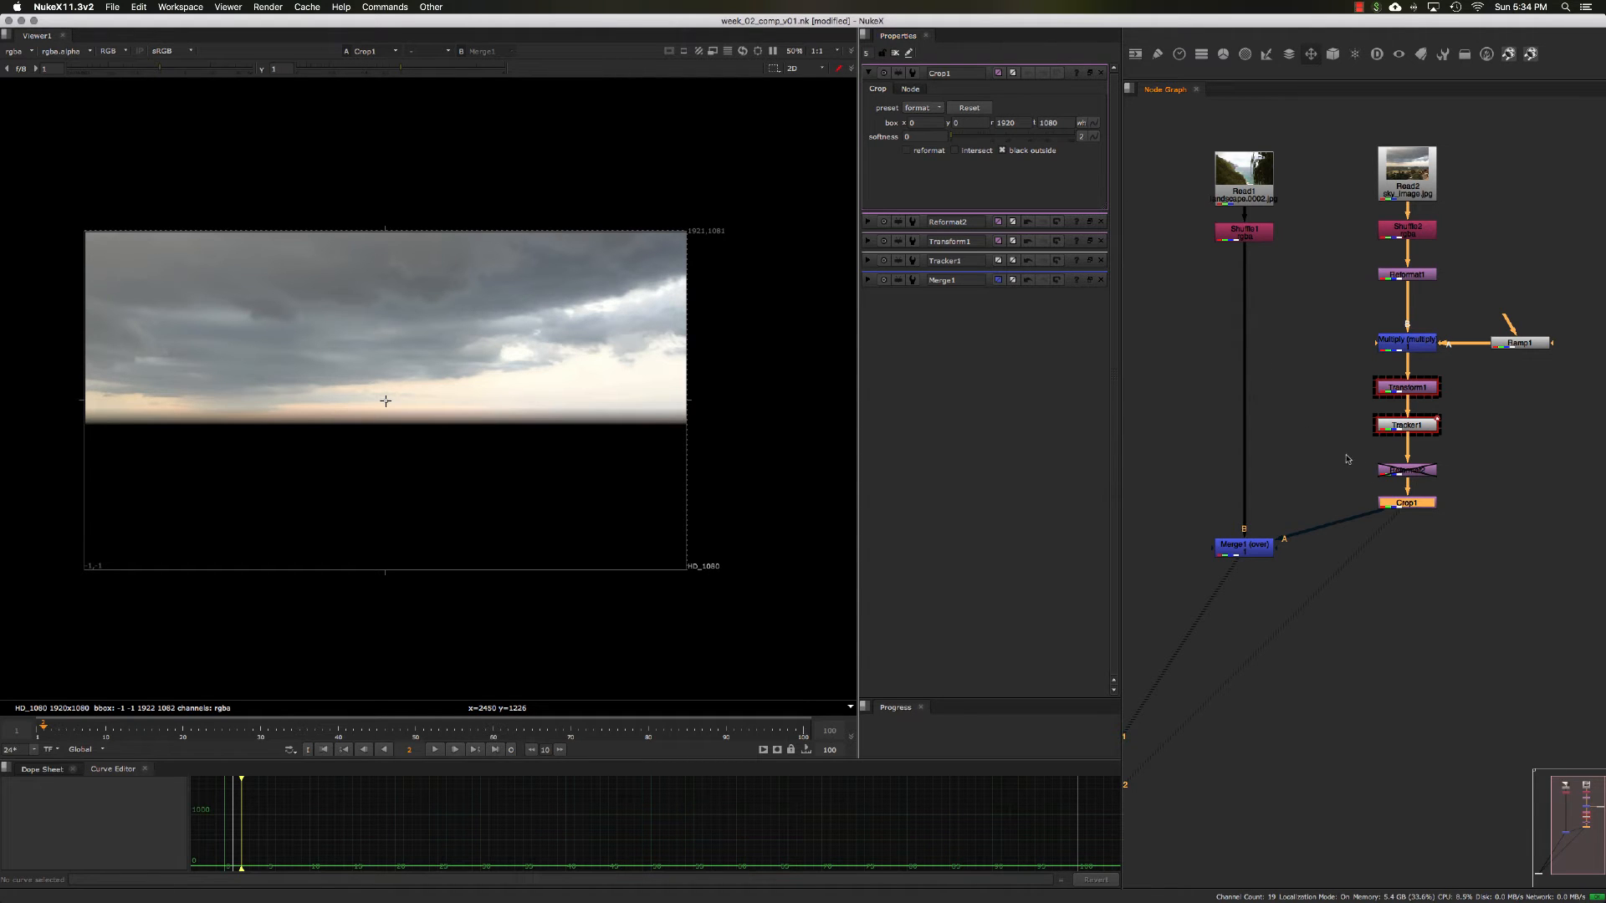
drag(1348, 459, 1455, 497)
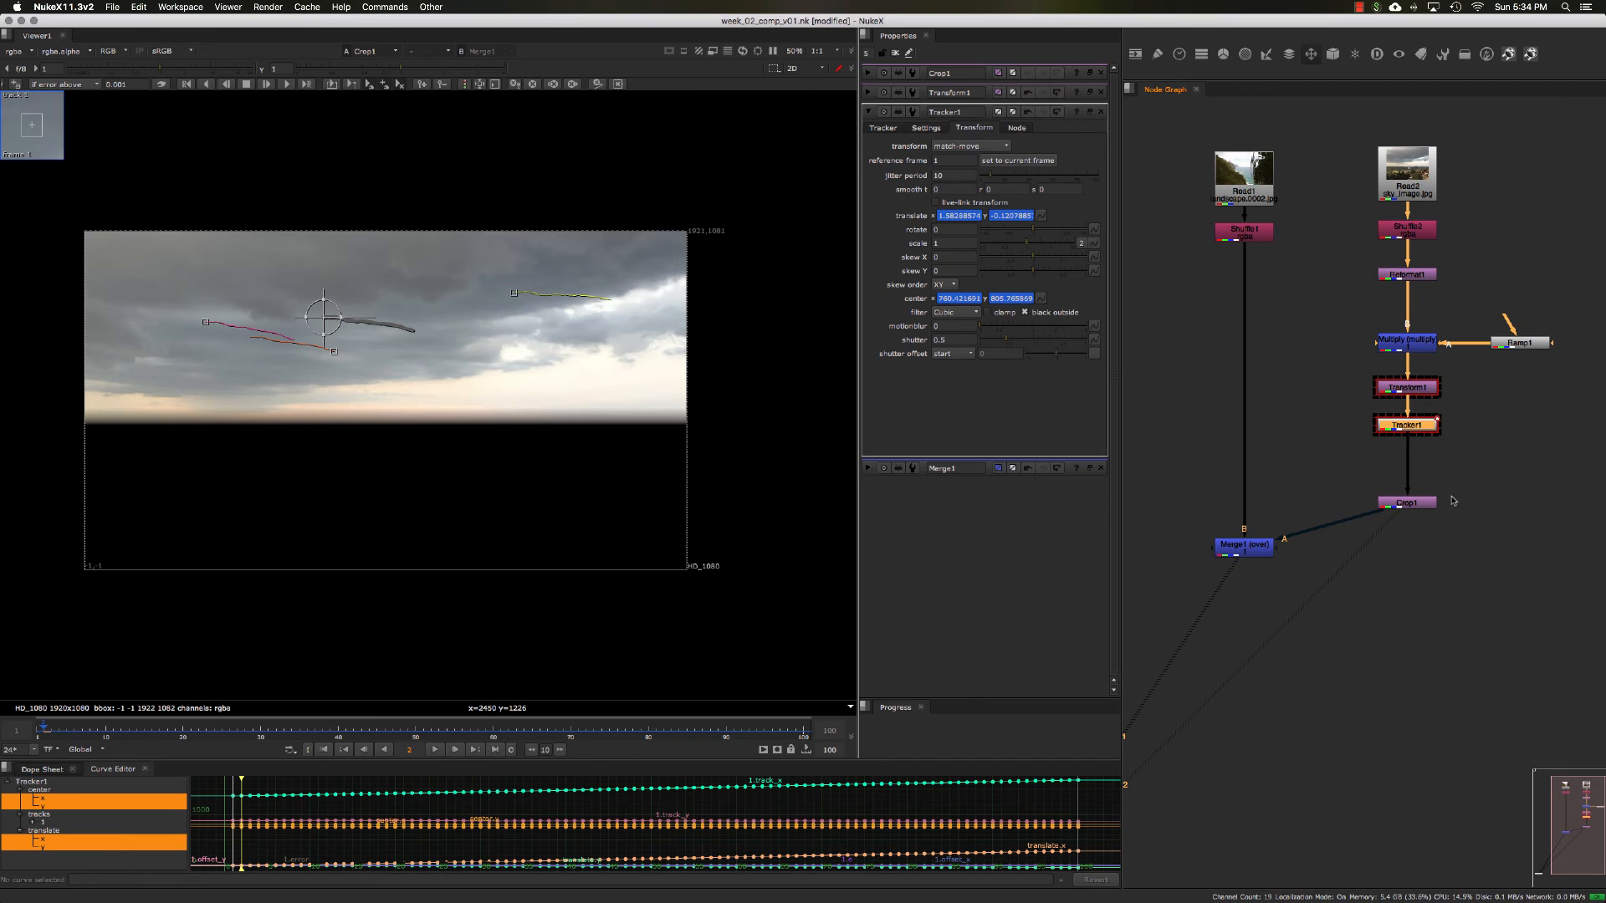
drag(1414, 505, 1414, 488)
- View the Merge's output and nudge the Merge node slightly lower
drag(1188, 509, 1330, 621)
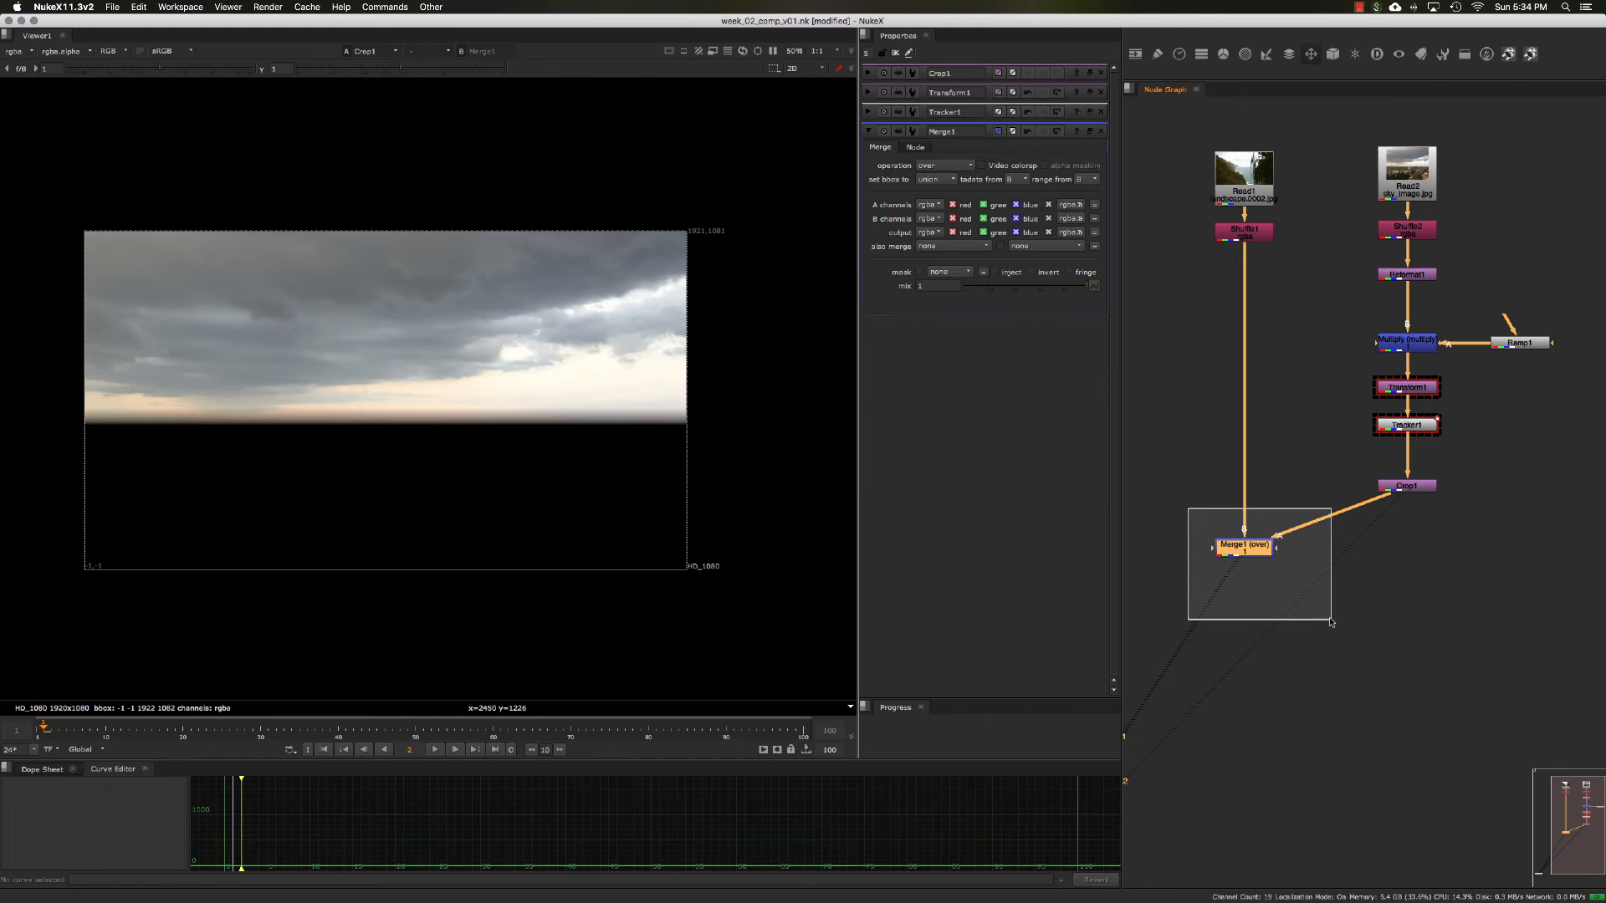
key(1)
click(1326, 617)
drag(1255, 559, 1257, 563)
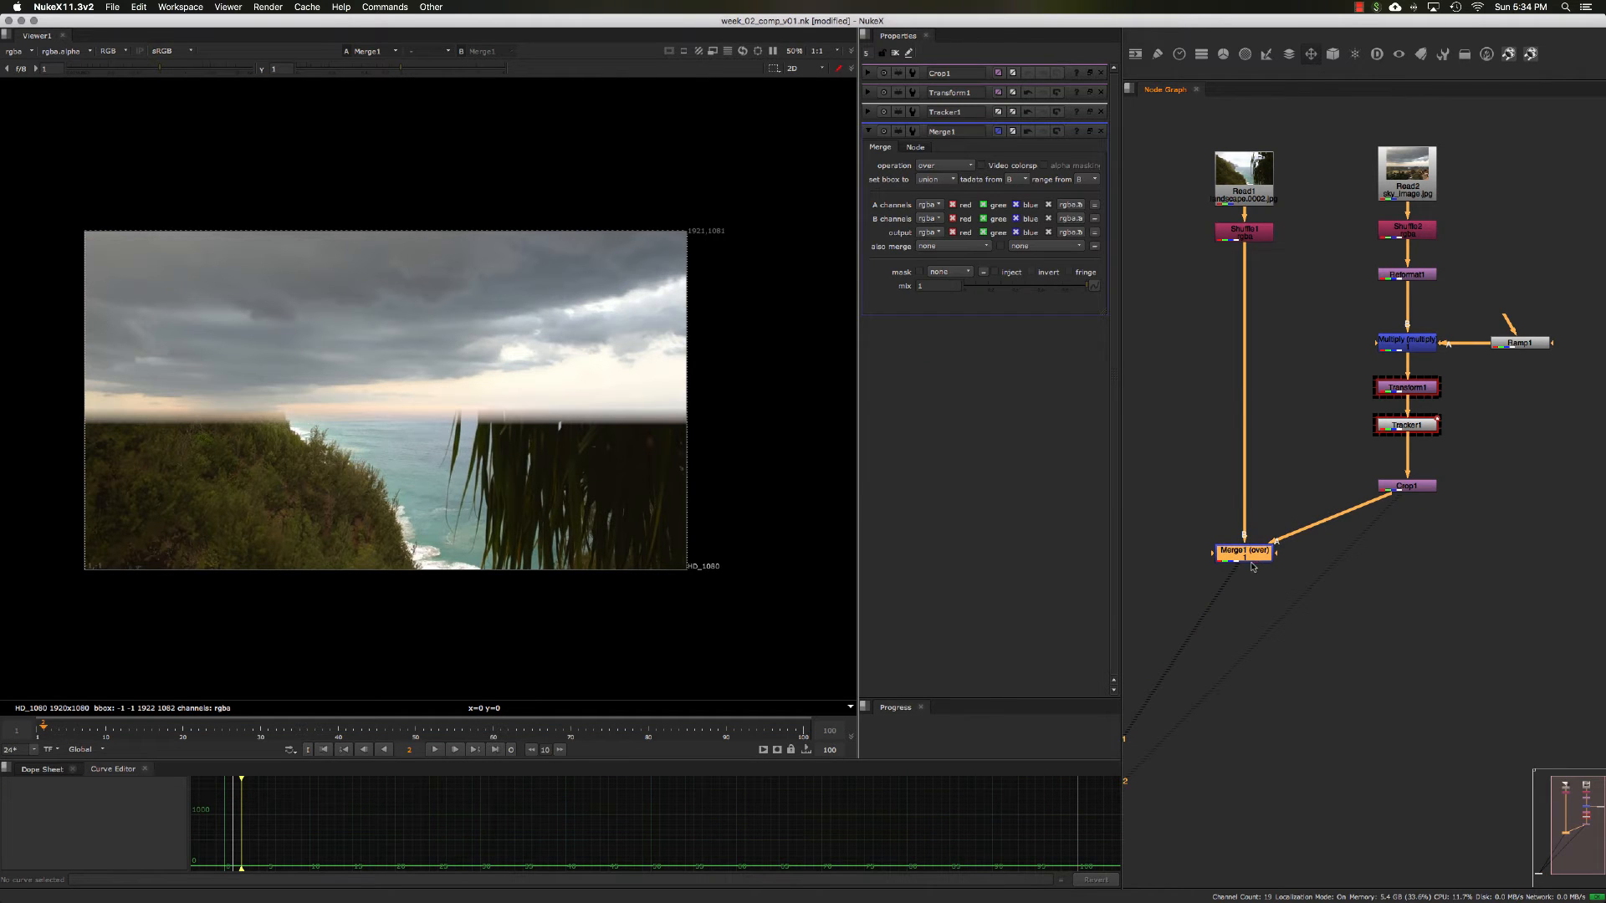
- Play the composite from the first frame to check the cropped moving sky, and stop on frame 43
middle_drag(1264, 594, 1293, 594)
key(Left)
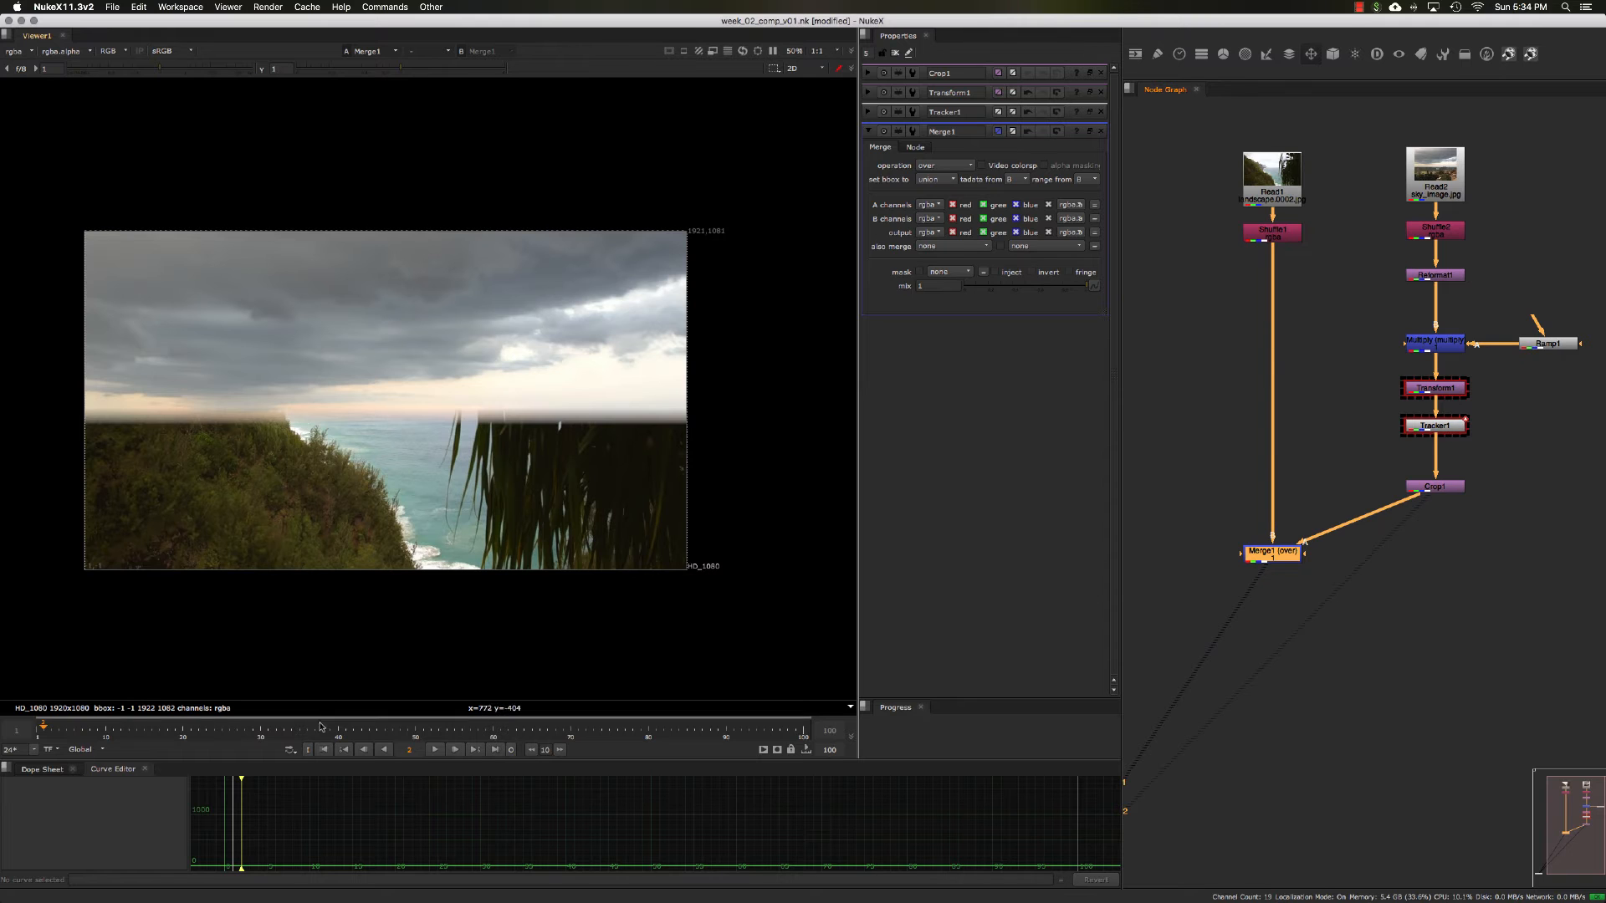
key(l)
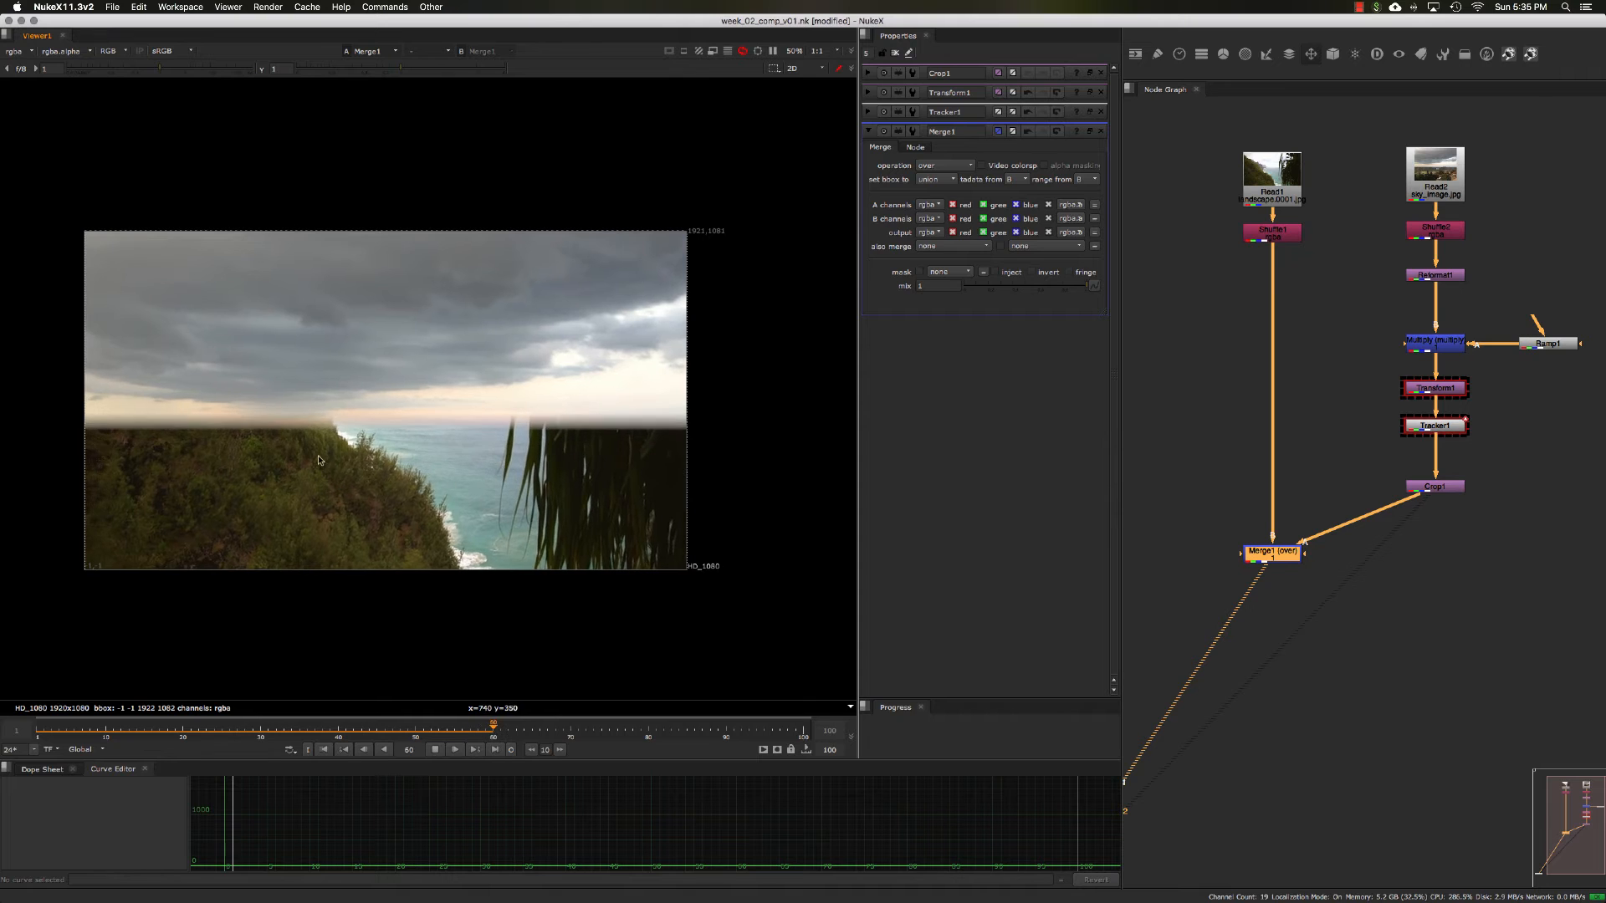
click(434, 749)
click(362, 729)
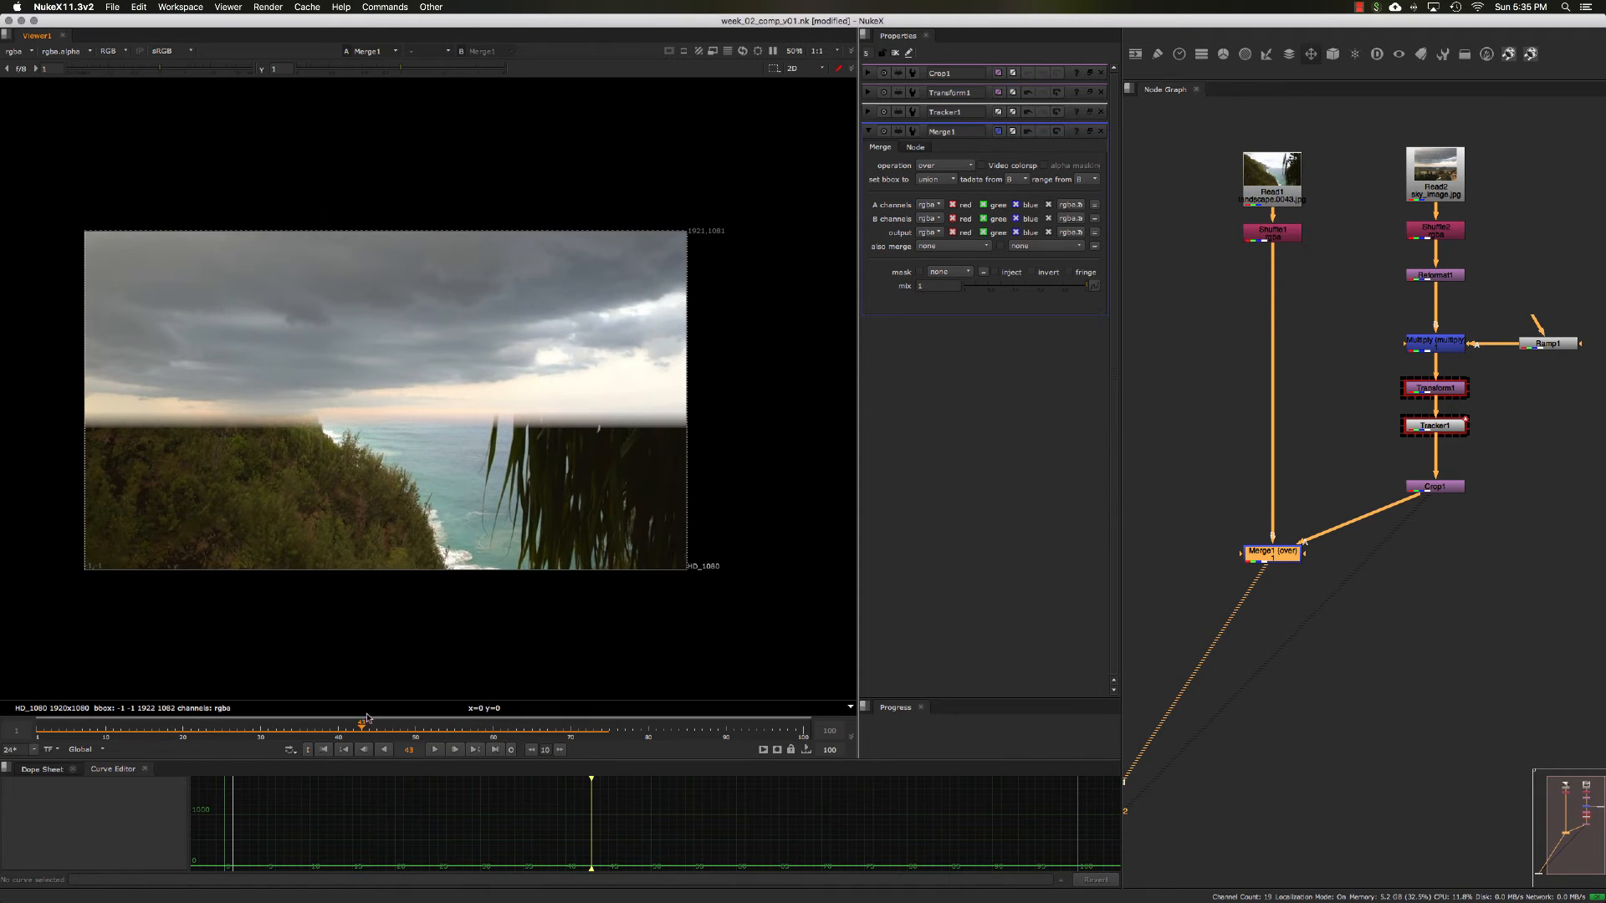
- Set the Merge's mix to 0.8 so the original footage shows through the sky
drag(1275, 554, 1274, 559)
double_click(1275, 559)
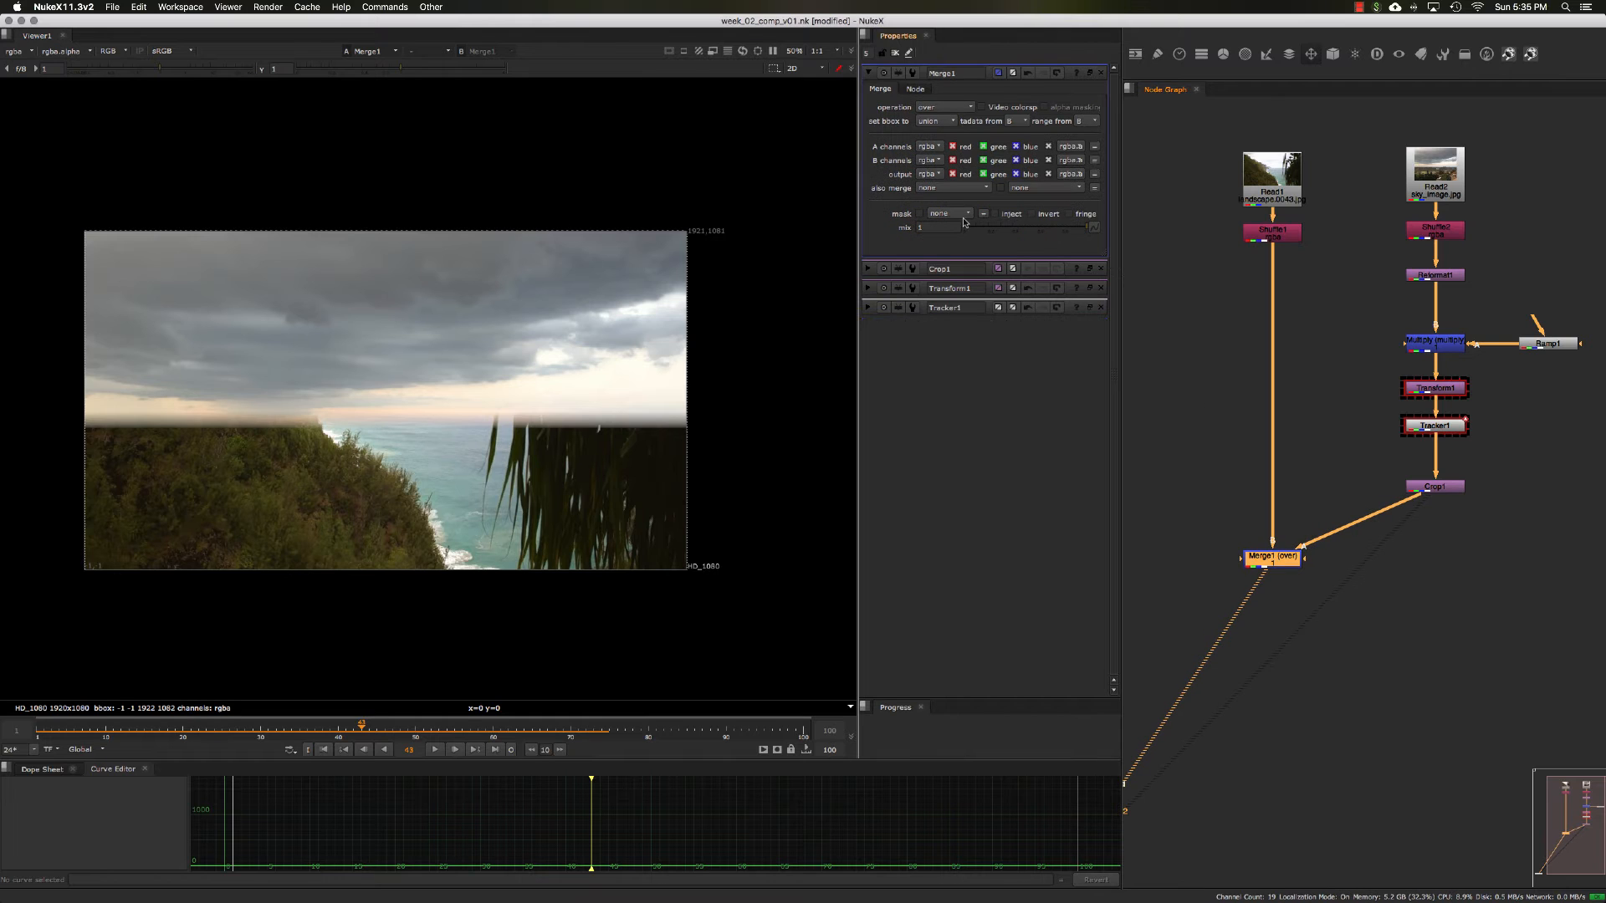
double_click(935, 227)
text(0.8)
key(Return)
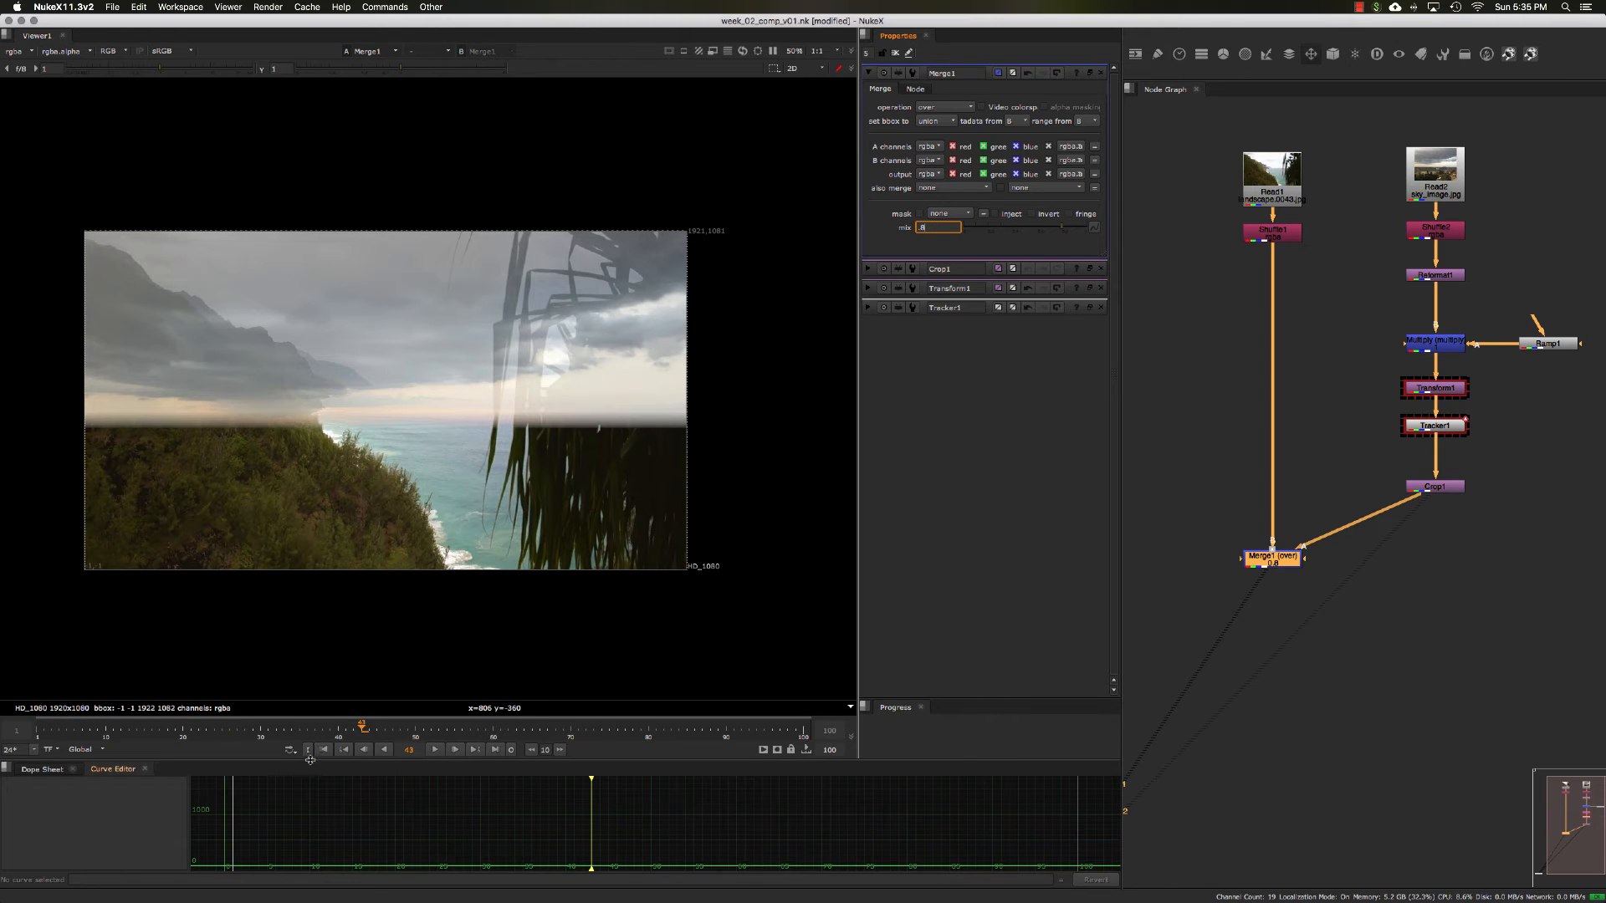
- Play the composite from the first frame to check the semi-transparent sky's movement, stop on frame 26, and open the Tracker's settings
click(324, 750)
click(434, 750)
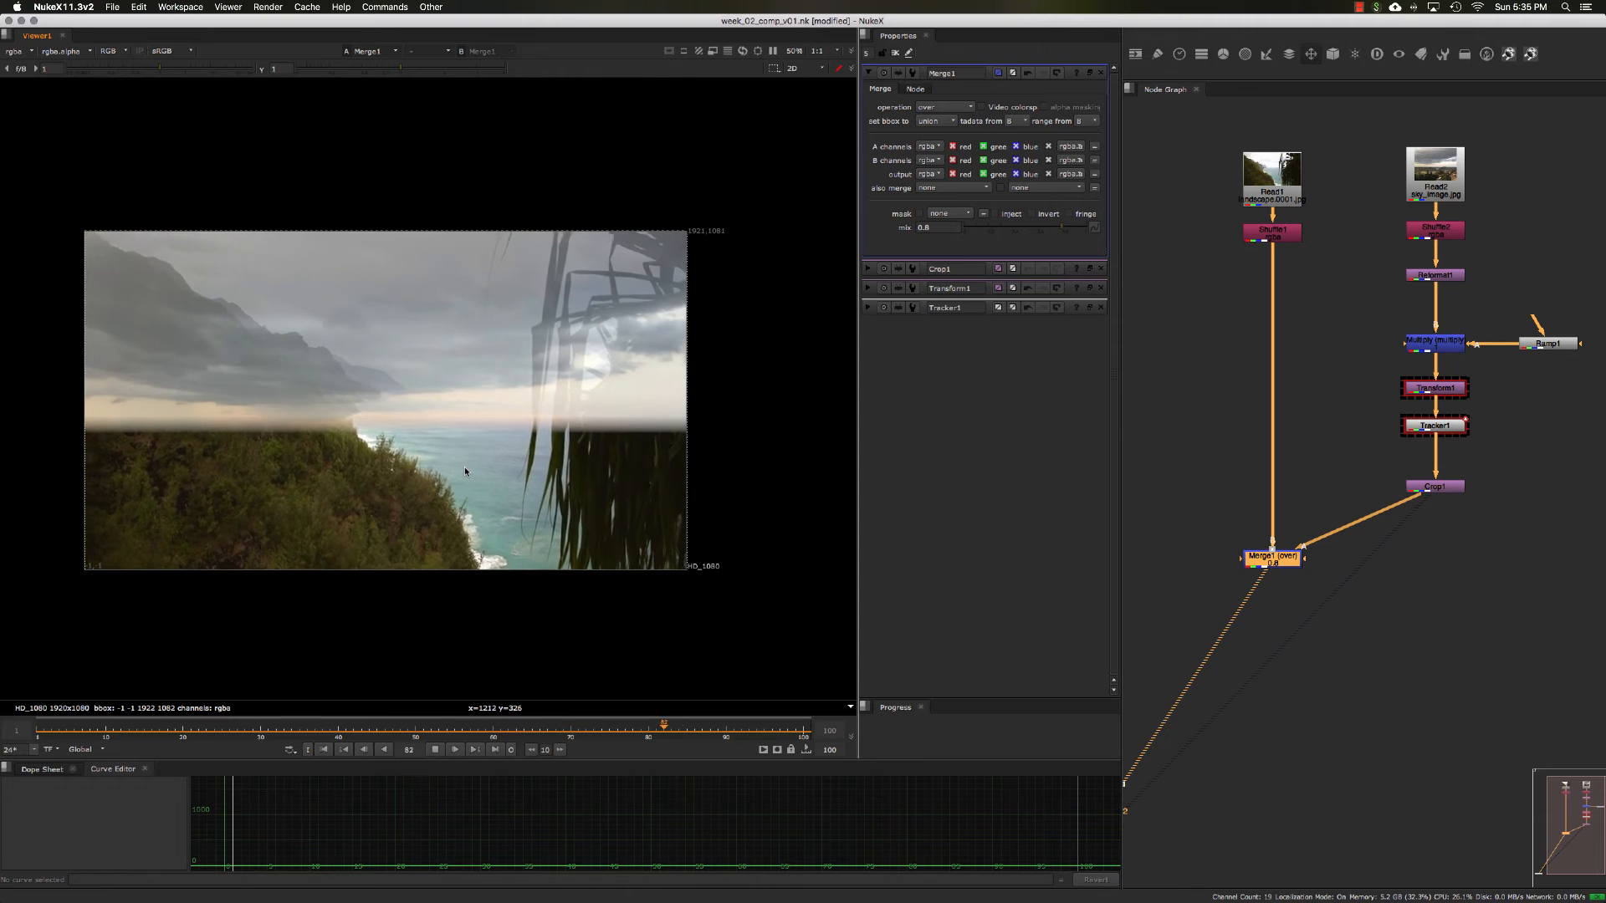
click(434, 747)
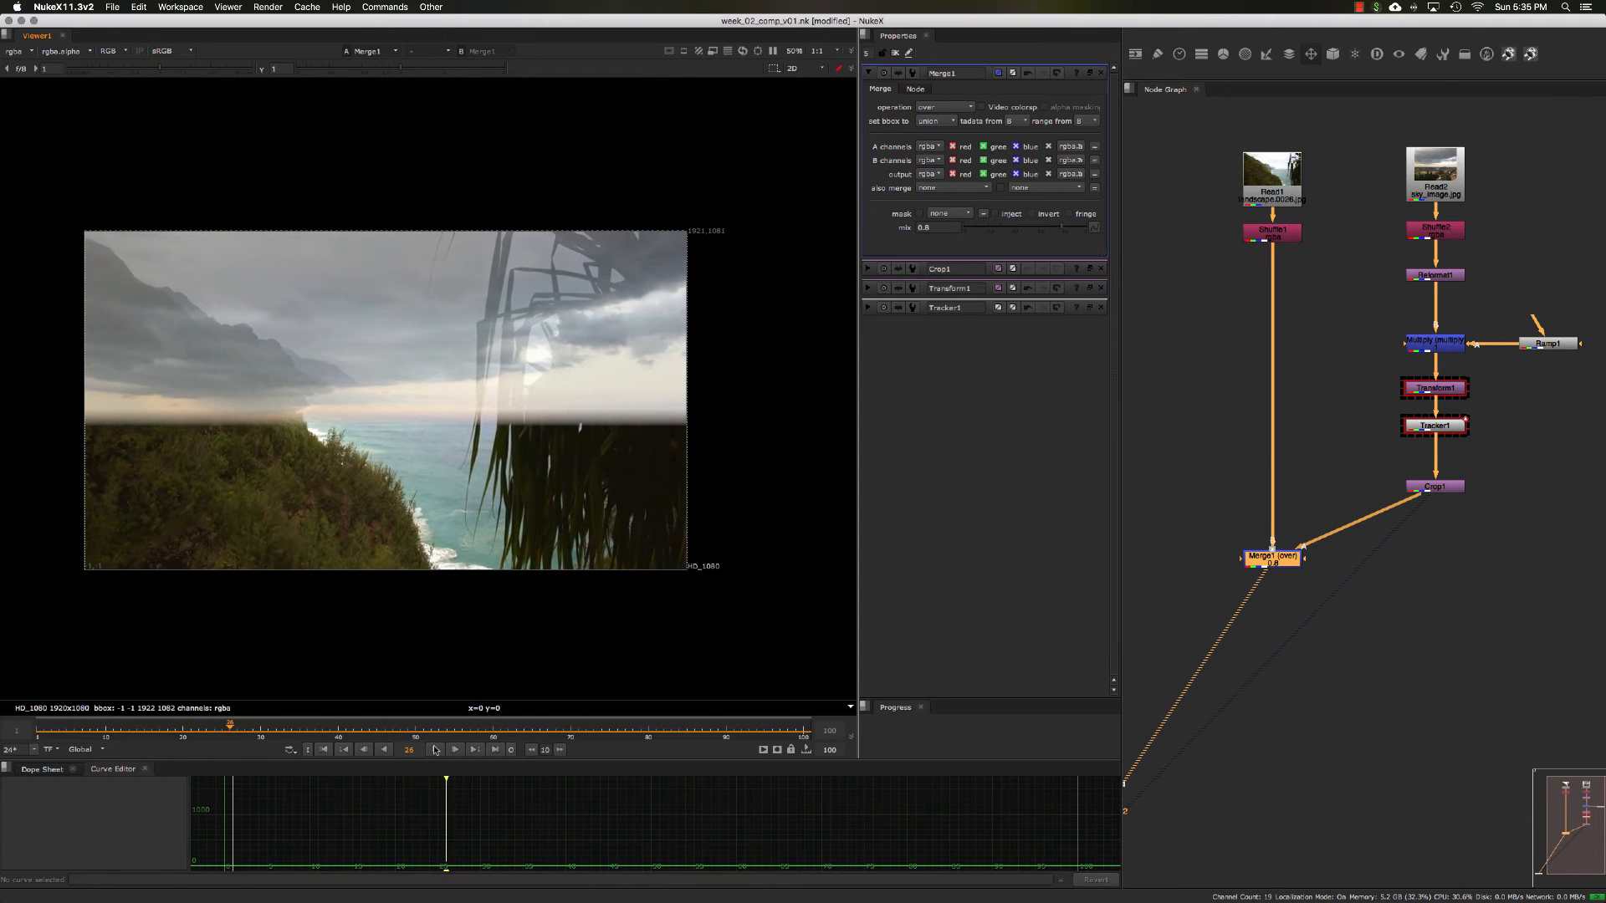
scroll(1333, 422, down, 2)
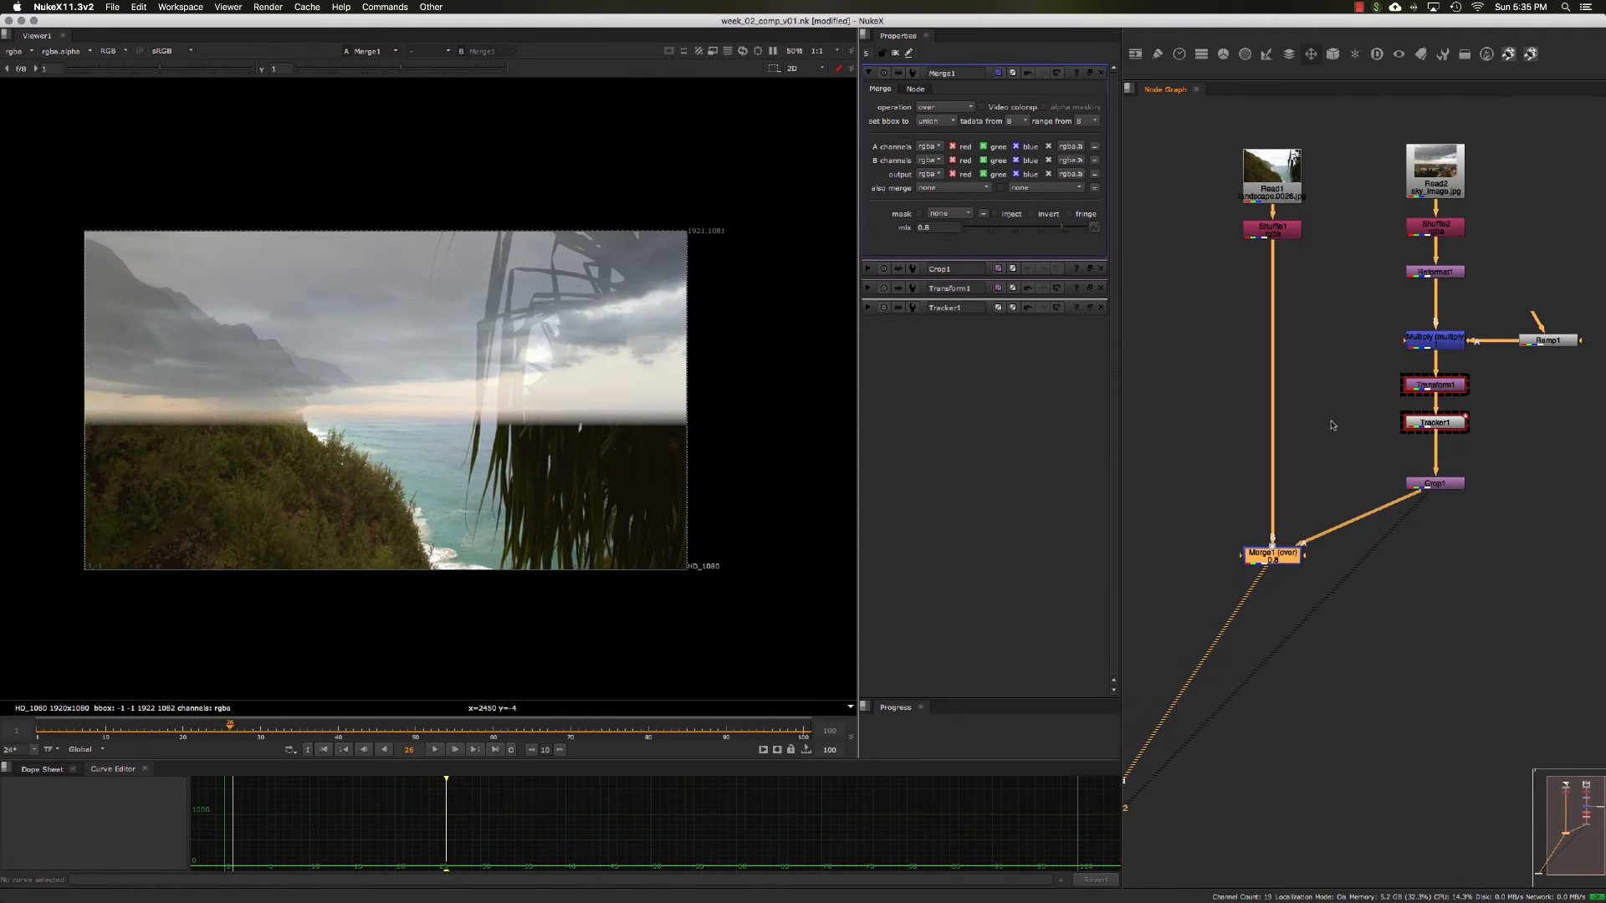
double_click(1435, 405)
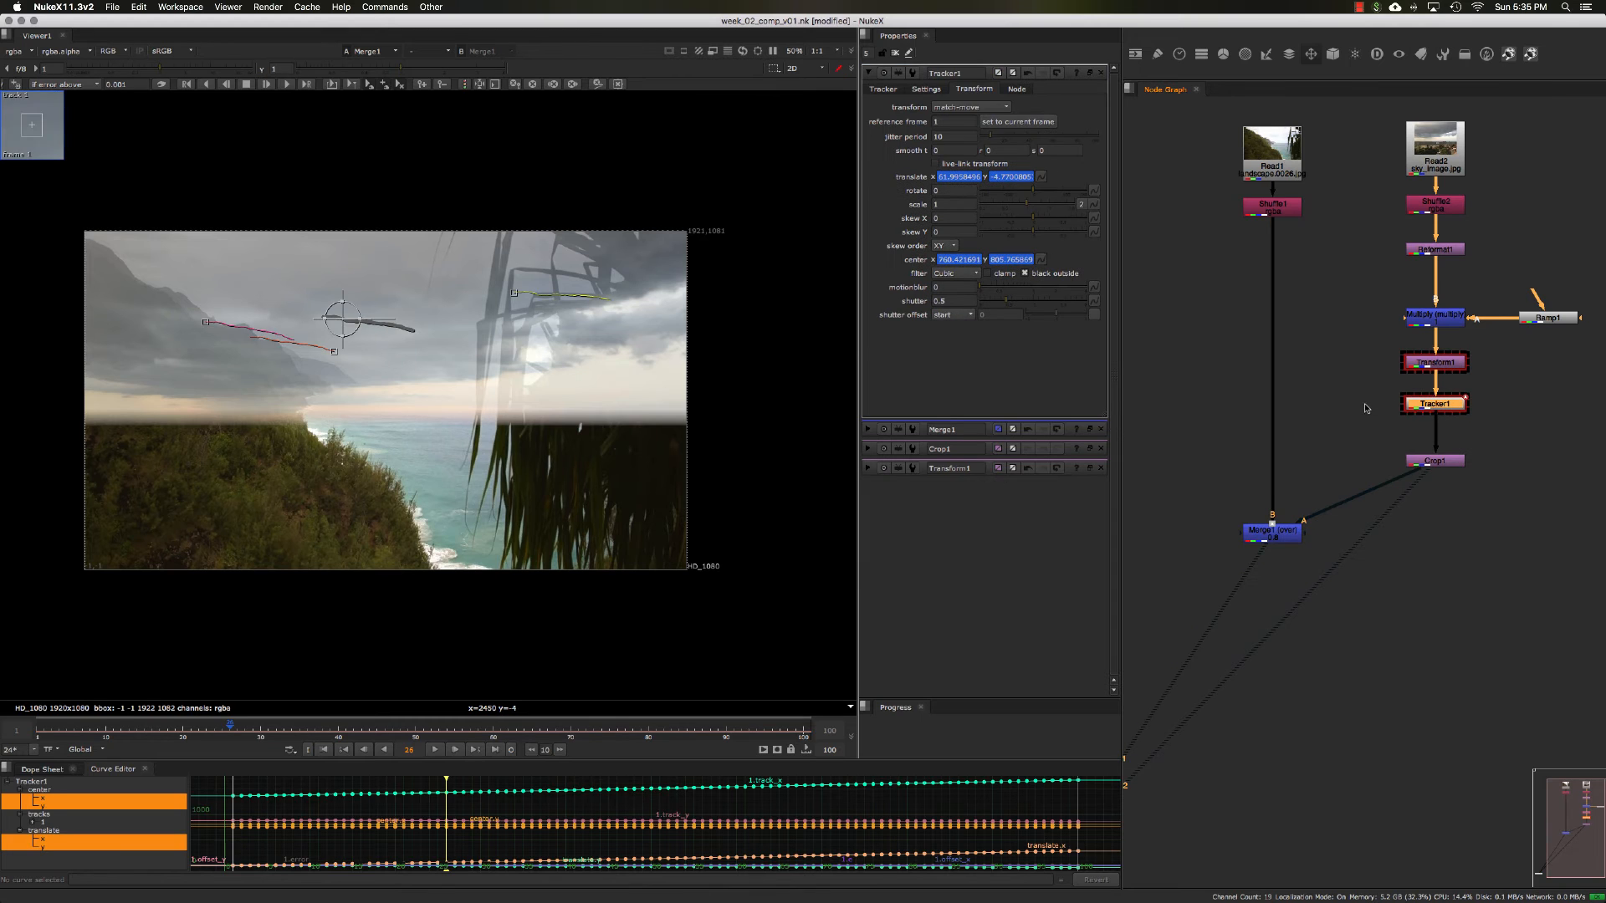
middle_drag(1366, 405, 1344, 407)
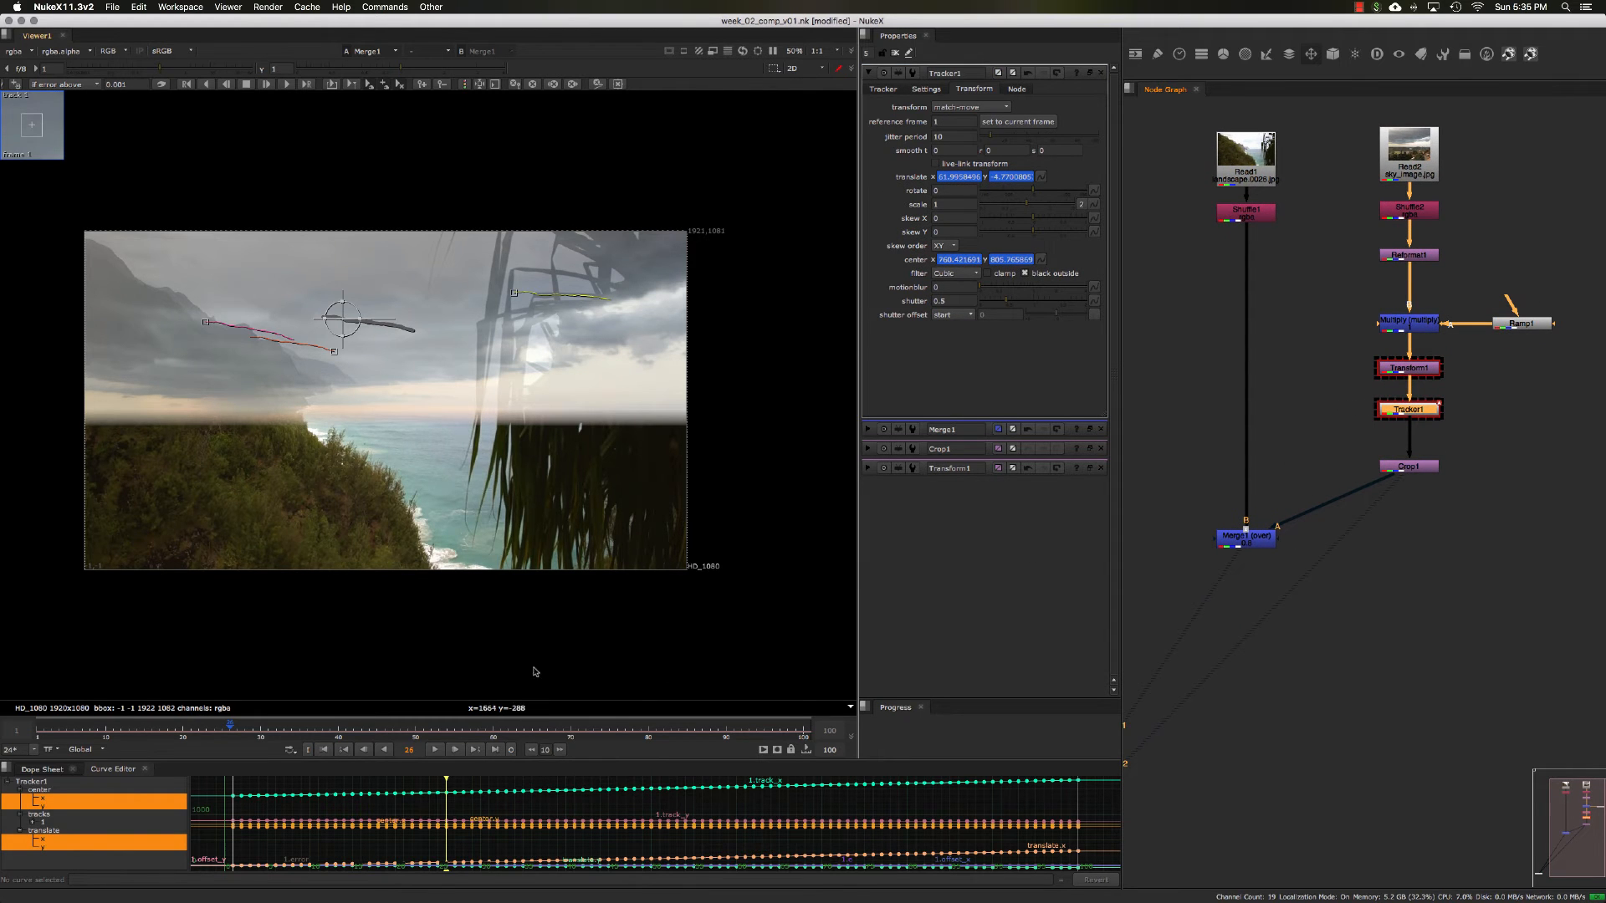
- Go to frame 60 and view the output of the Multiply node
click(495, 730)
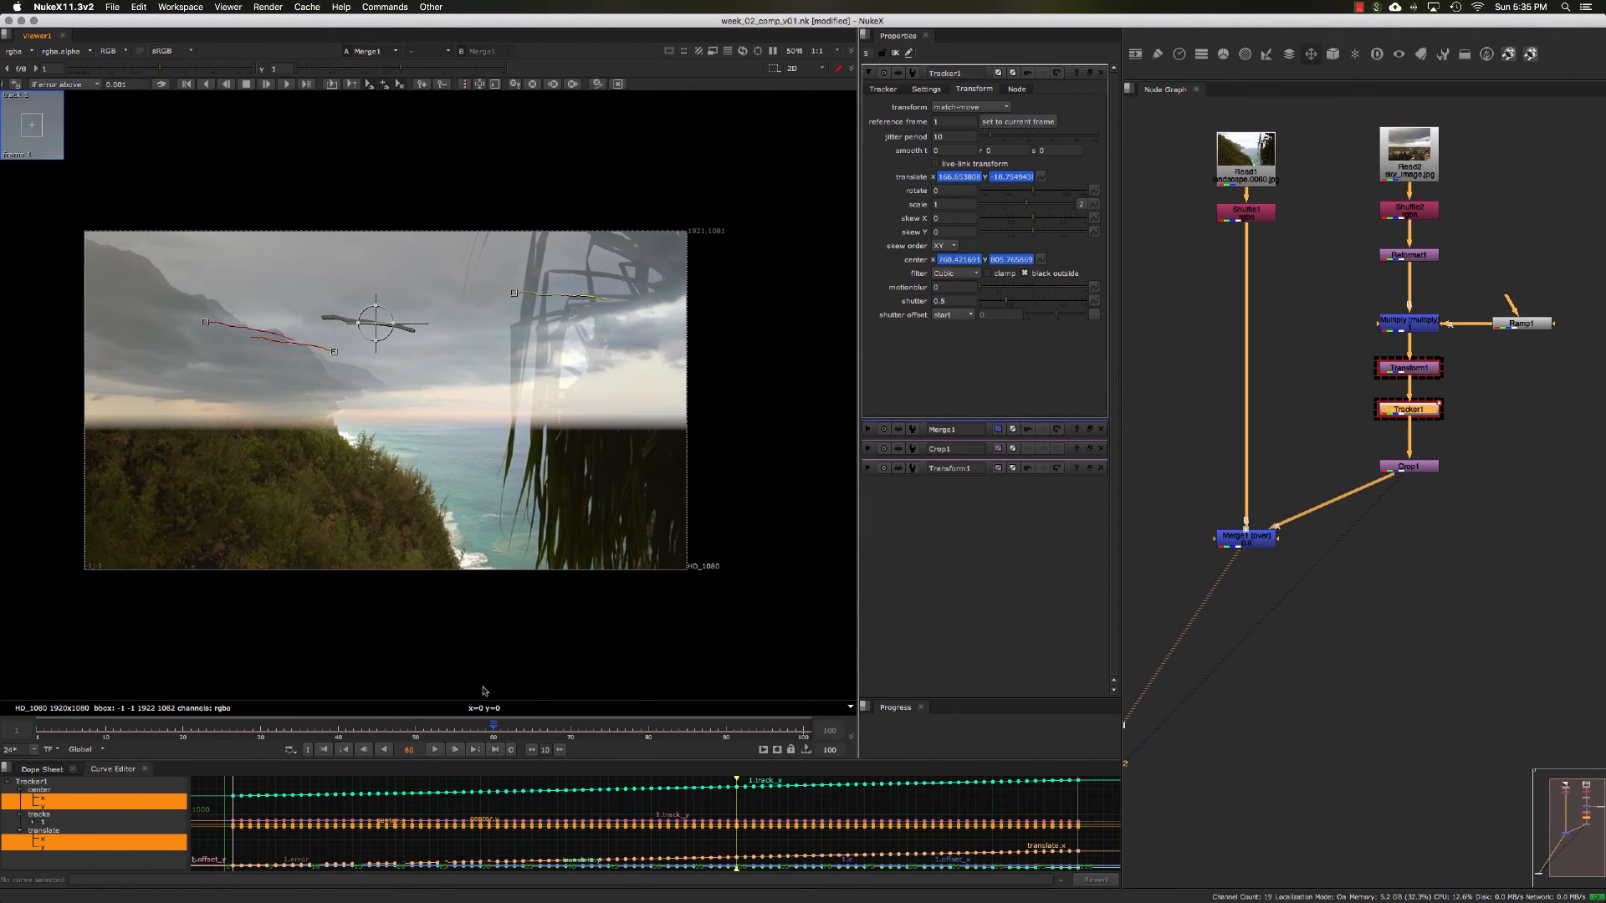
click(1330, 330)
click(1402, 322)
key(1)
click(1359, 339)
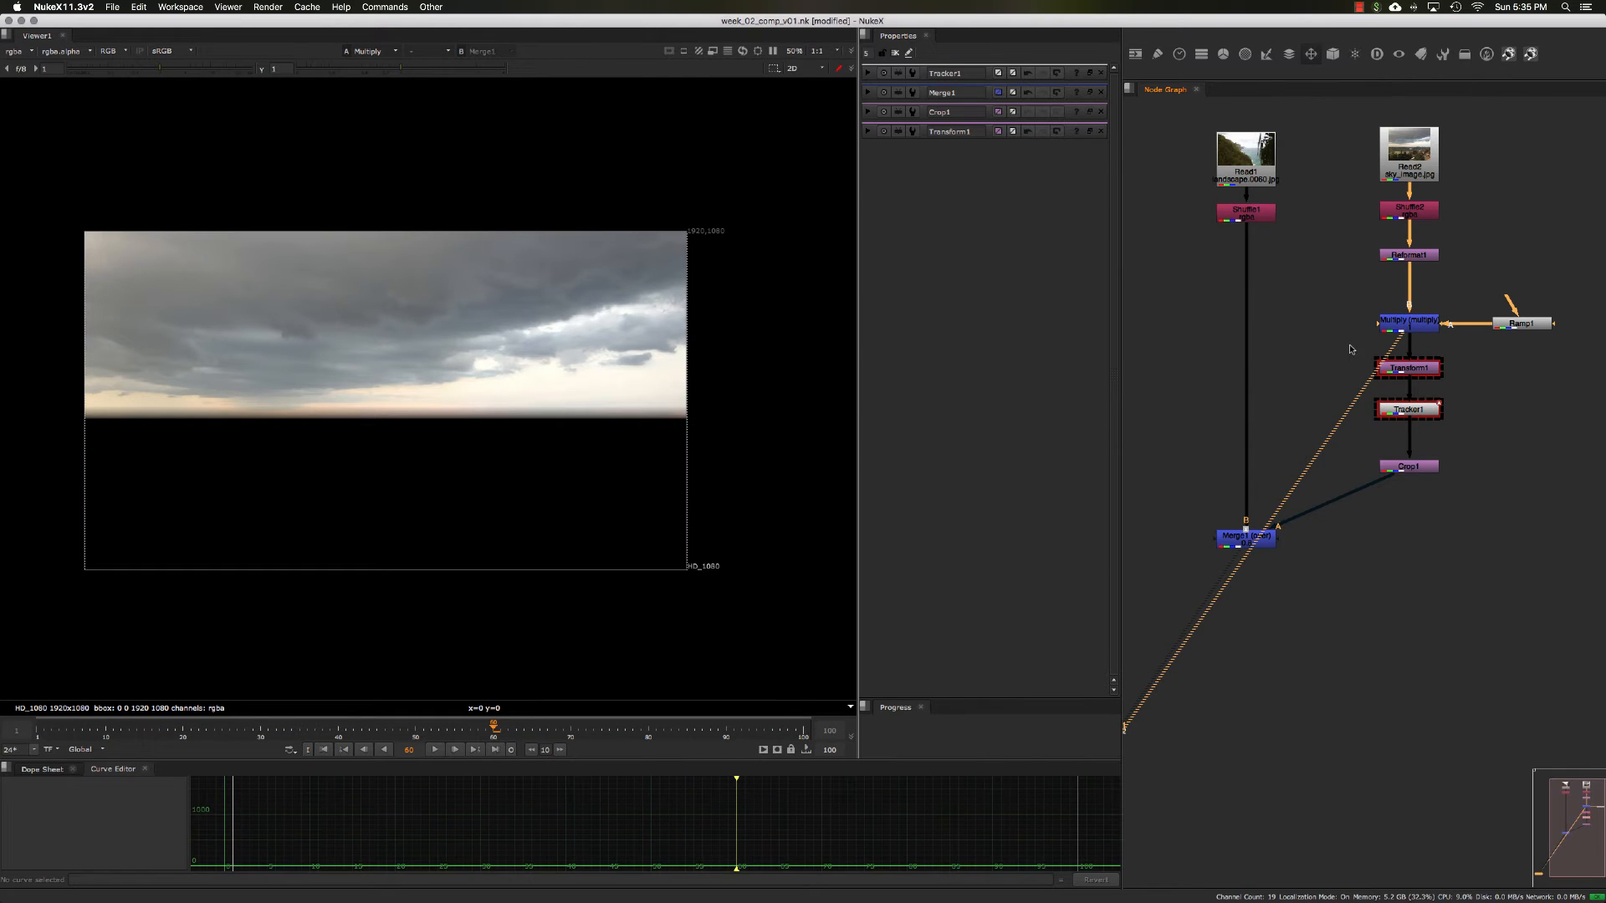
- Move the Merge node away from the sky branch and line up the landscape Read and Shuffle nodes directly above it
middle_drag(1349, 347, 1360, 323)
click(1355, 324)
drag(1246, 521, 1188, 536)
click(1255, 441)
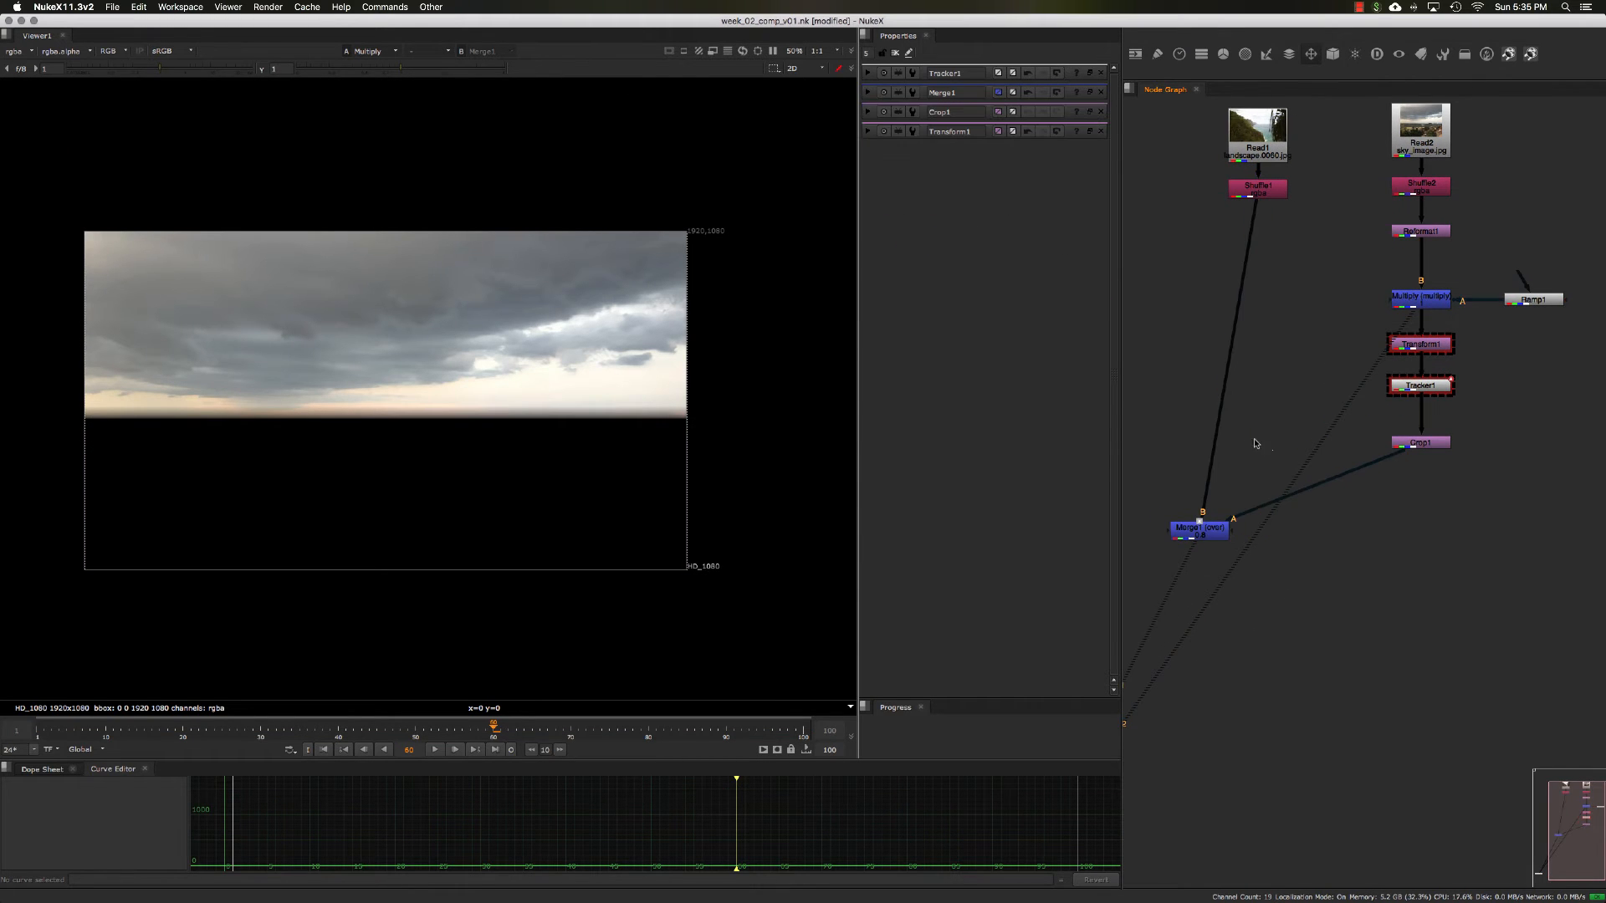
middle_drag(1217, 161, 1247, 231)
drag(1223, 184, 1253, 264)
middle_drag(1253, 264, 1240, 251)
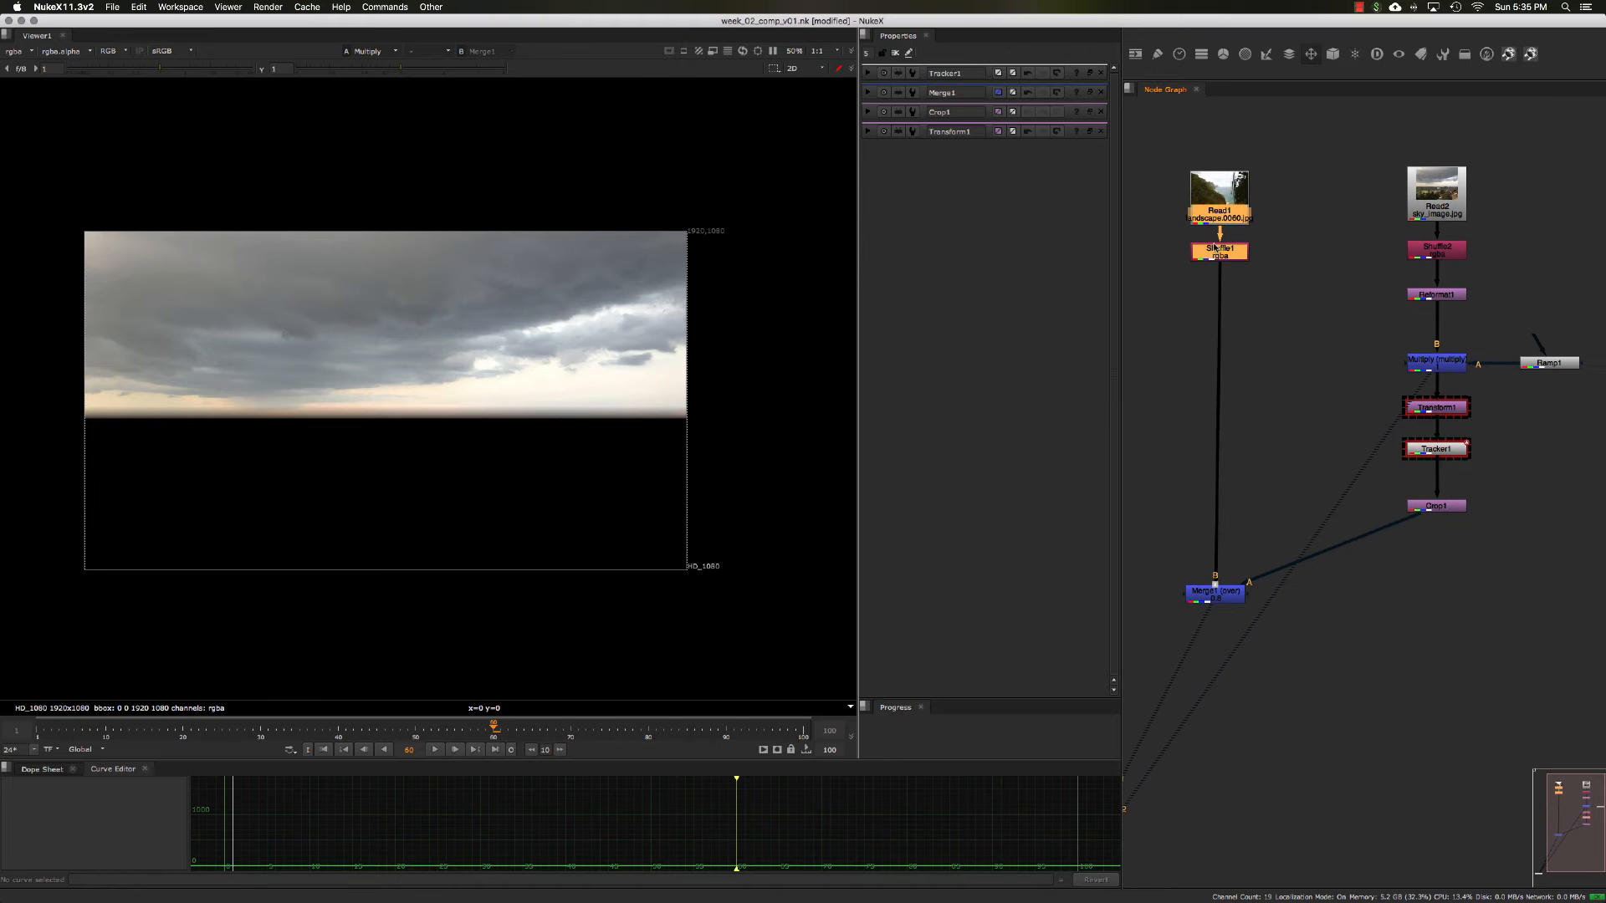
drag(1240, 250, 1235, 253)
click(1296, 327)
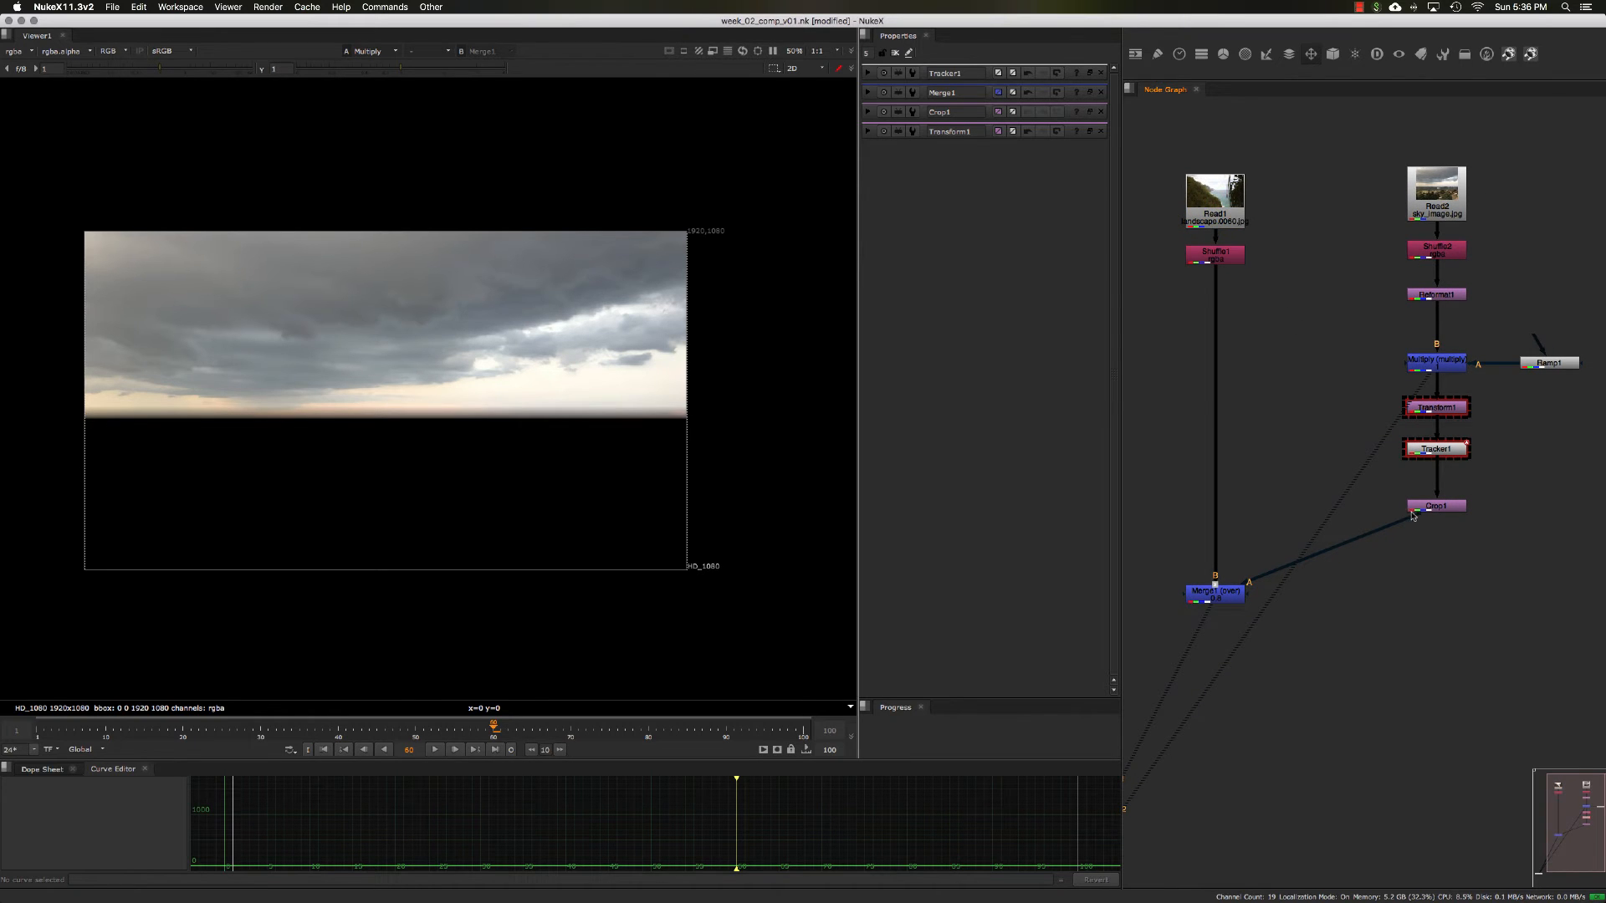
- Reconnect the Merge's A input from the Crop to the Multiply node and view the Merge's output
drag(1371, 541, 1429, 373)
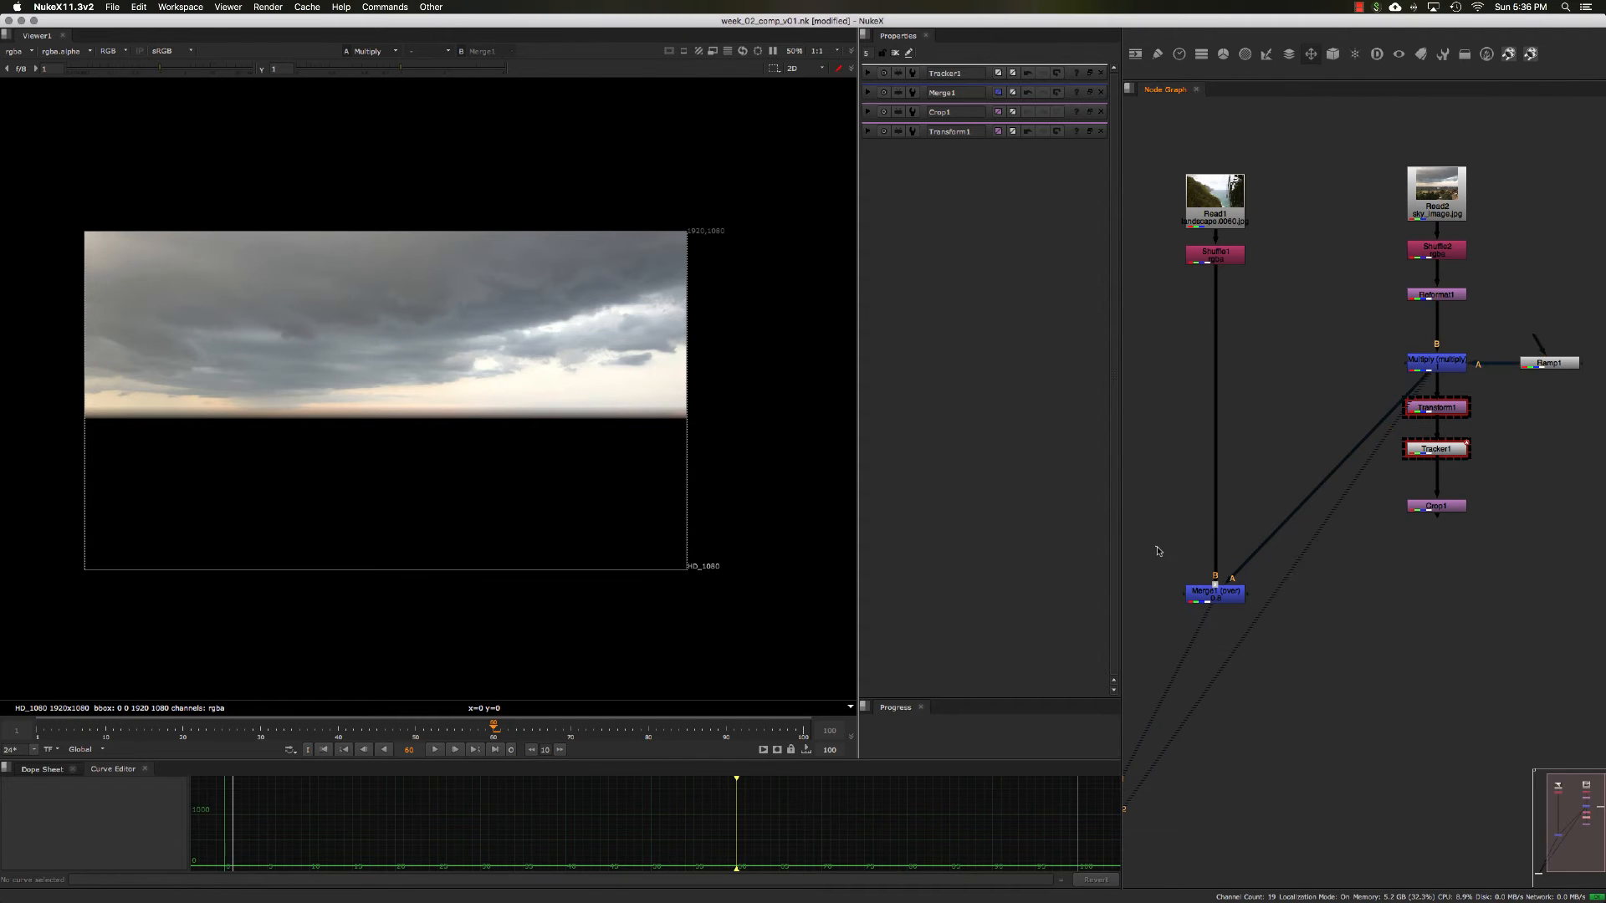
double_click(1216, 594)
key(1)
- Set the Merge's mix to 1
double_click(1234, 602)
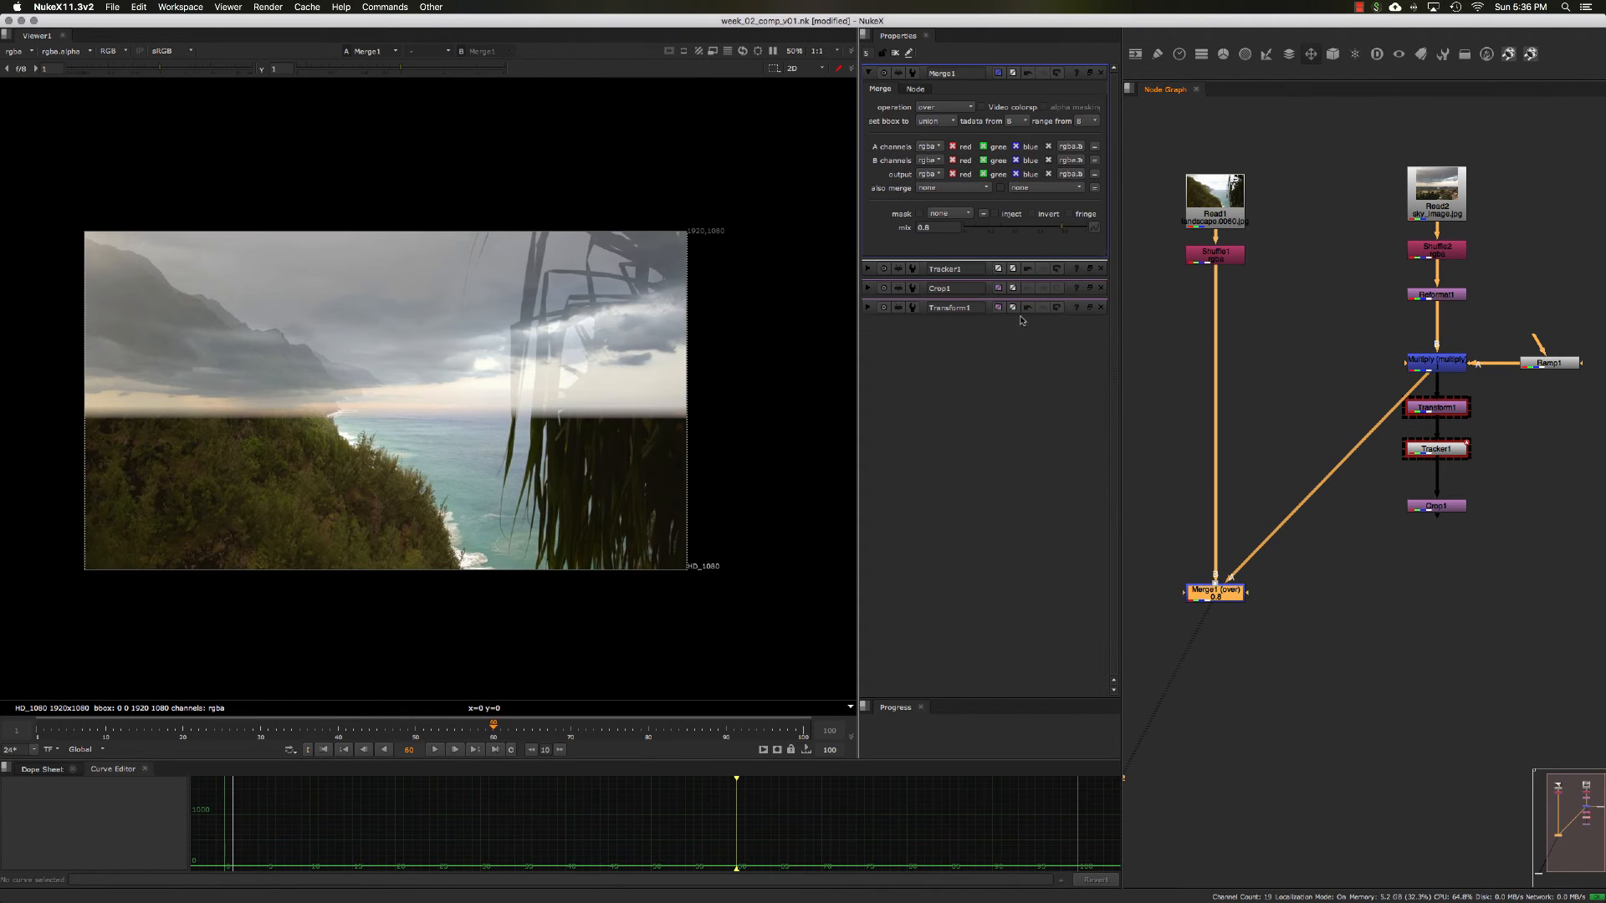
double_click(929, 227)
text(1)
key(Return)
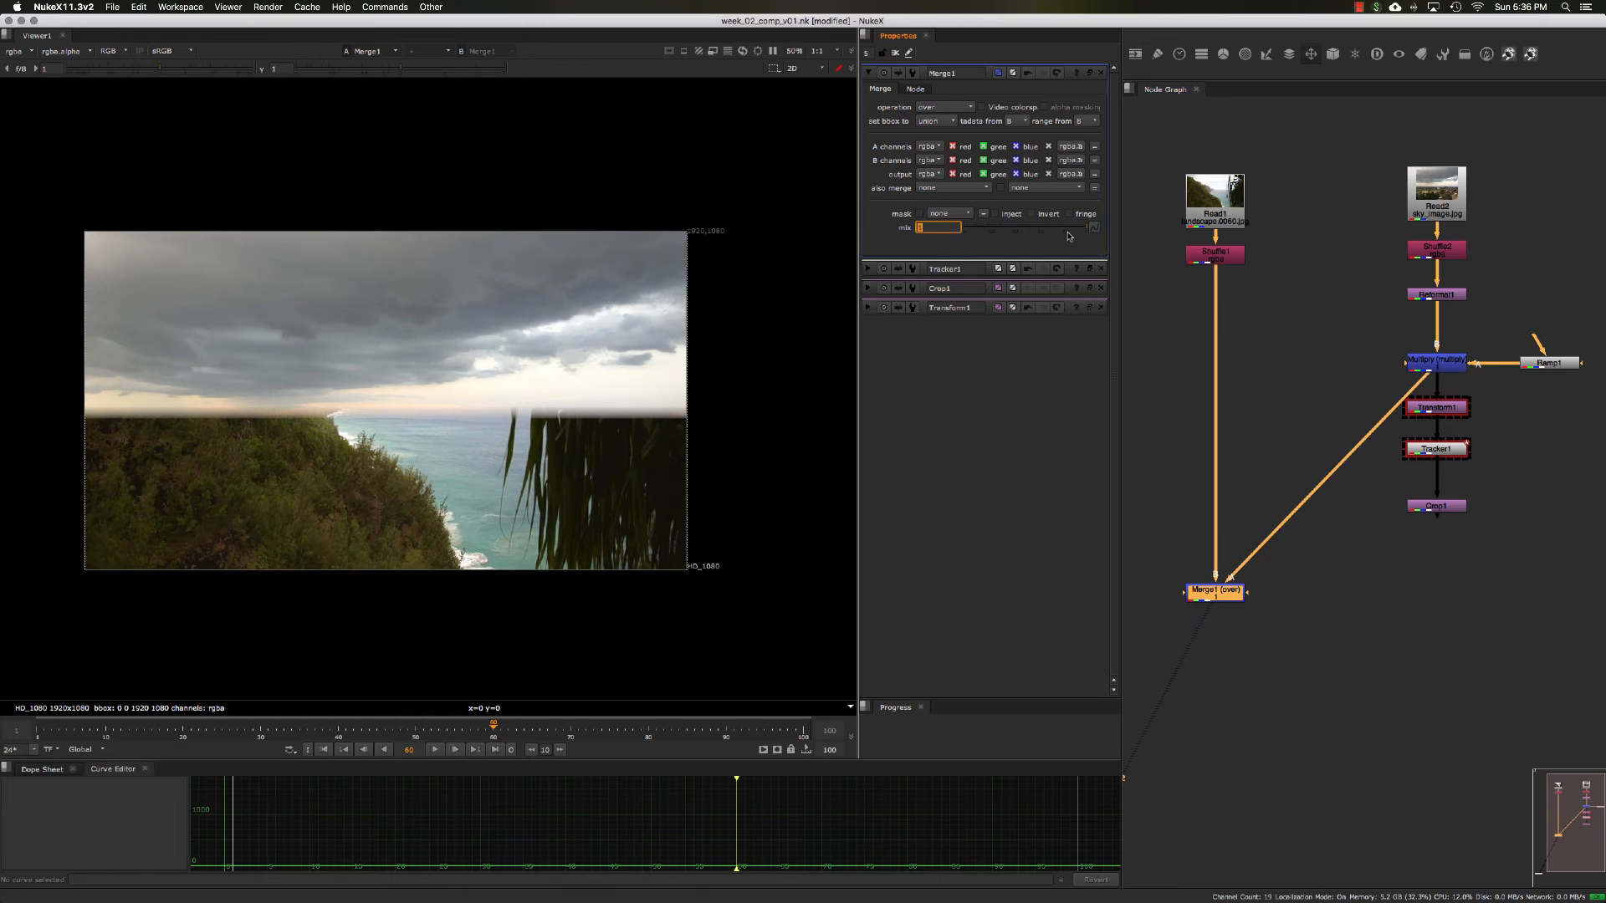
- Insert a Transform node between the Multiply and the Merge's A input, and place it beside the sky branch
click(1410, 363)
click(1359, 367)
key(t)
mouse_move(1359, 370)
mouse_down()
mouse_move(1373, 418)
mouse_move(1330, 376)
mouse_up()
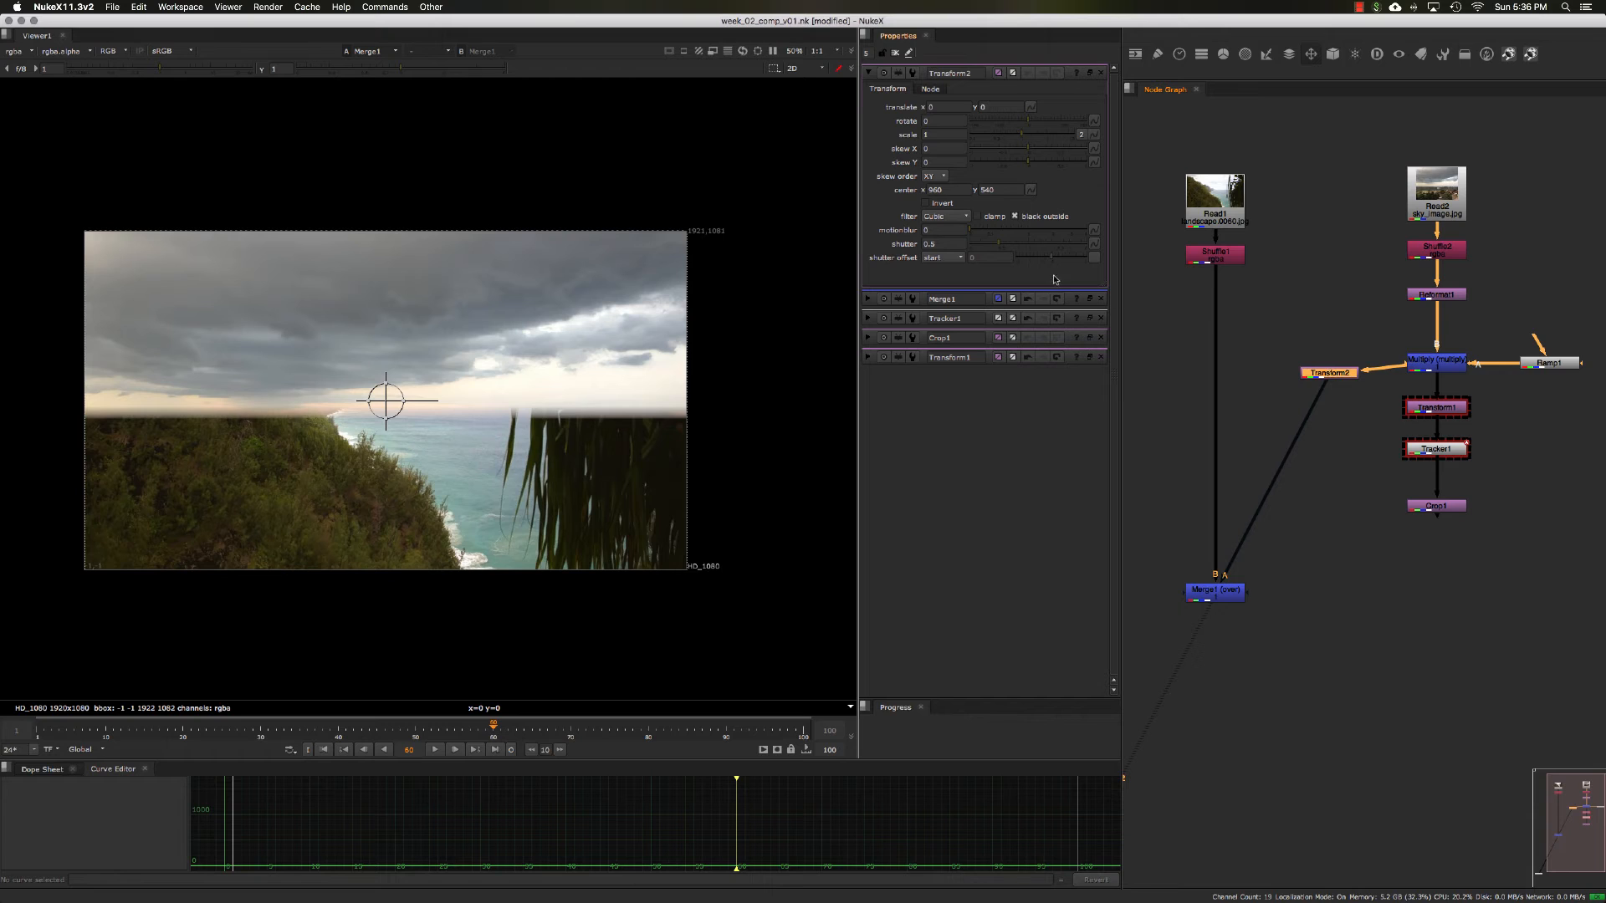
- Set the new Transform's vertical translation to 32 to raise the sky above the horizon
click(987, 106)
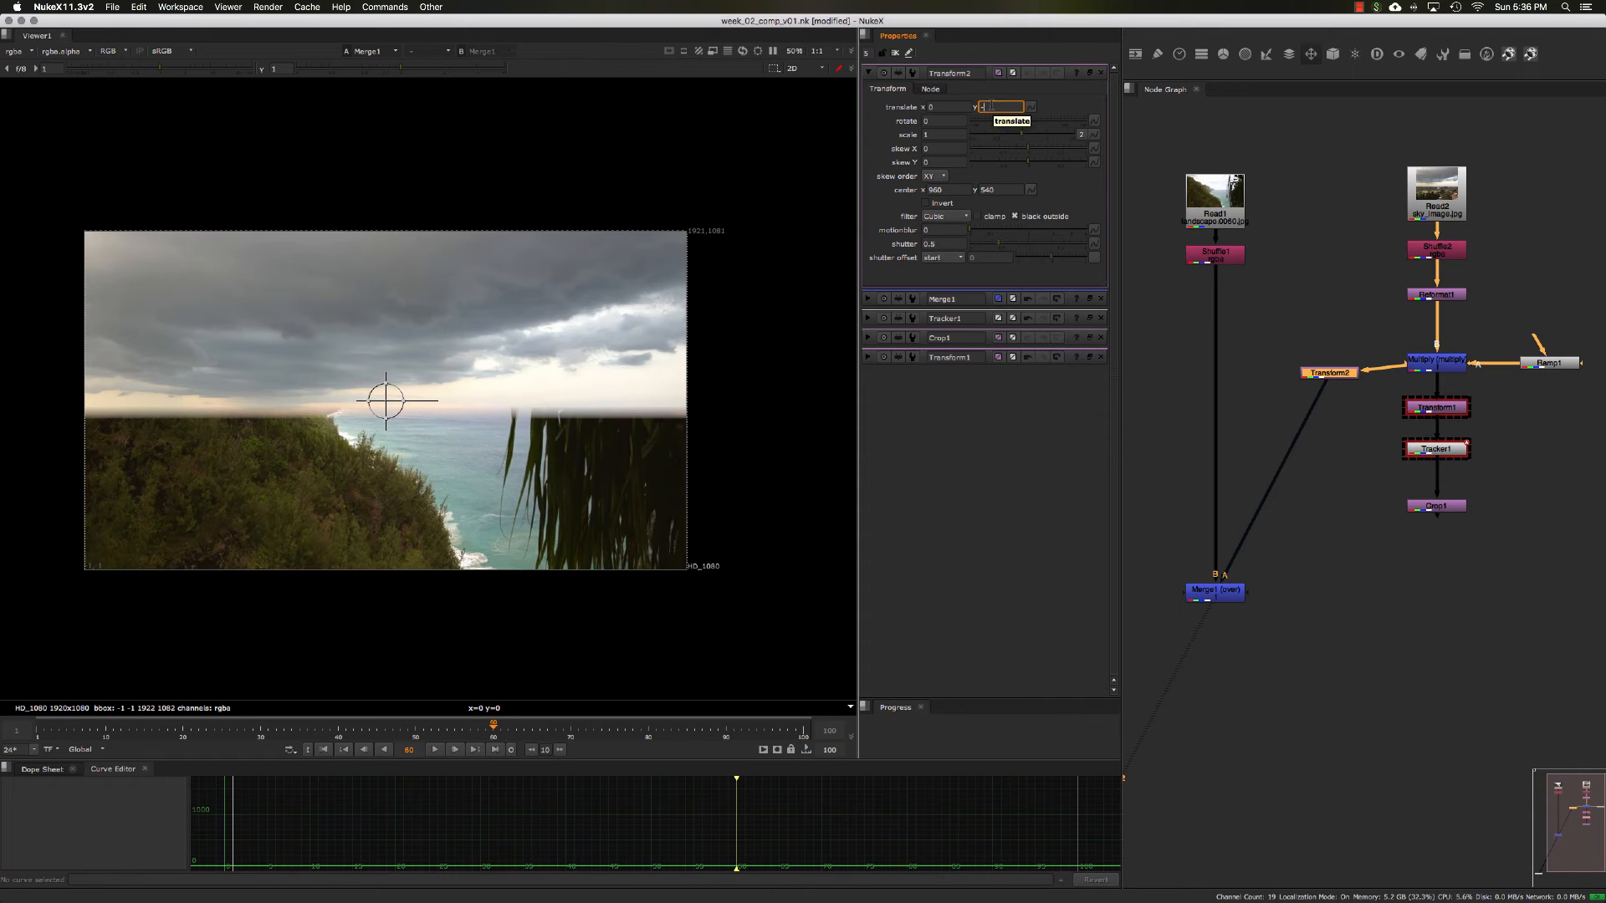
key(Return)
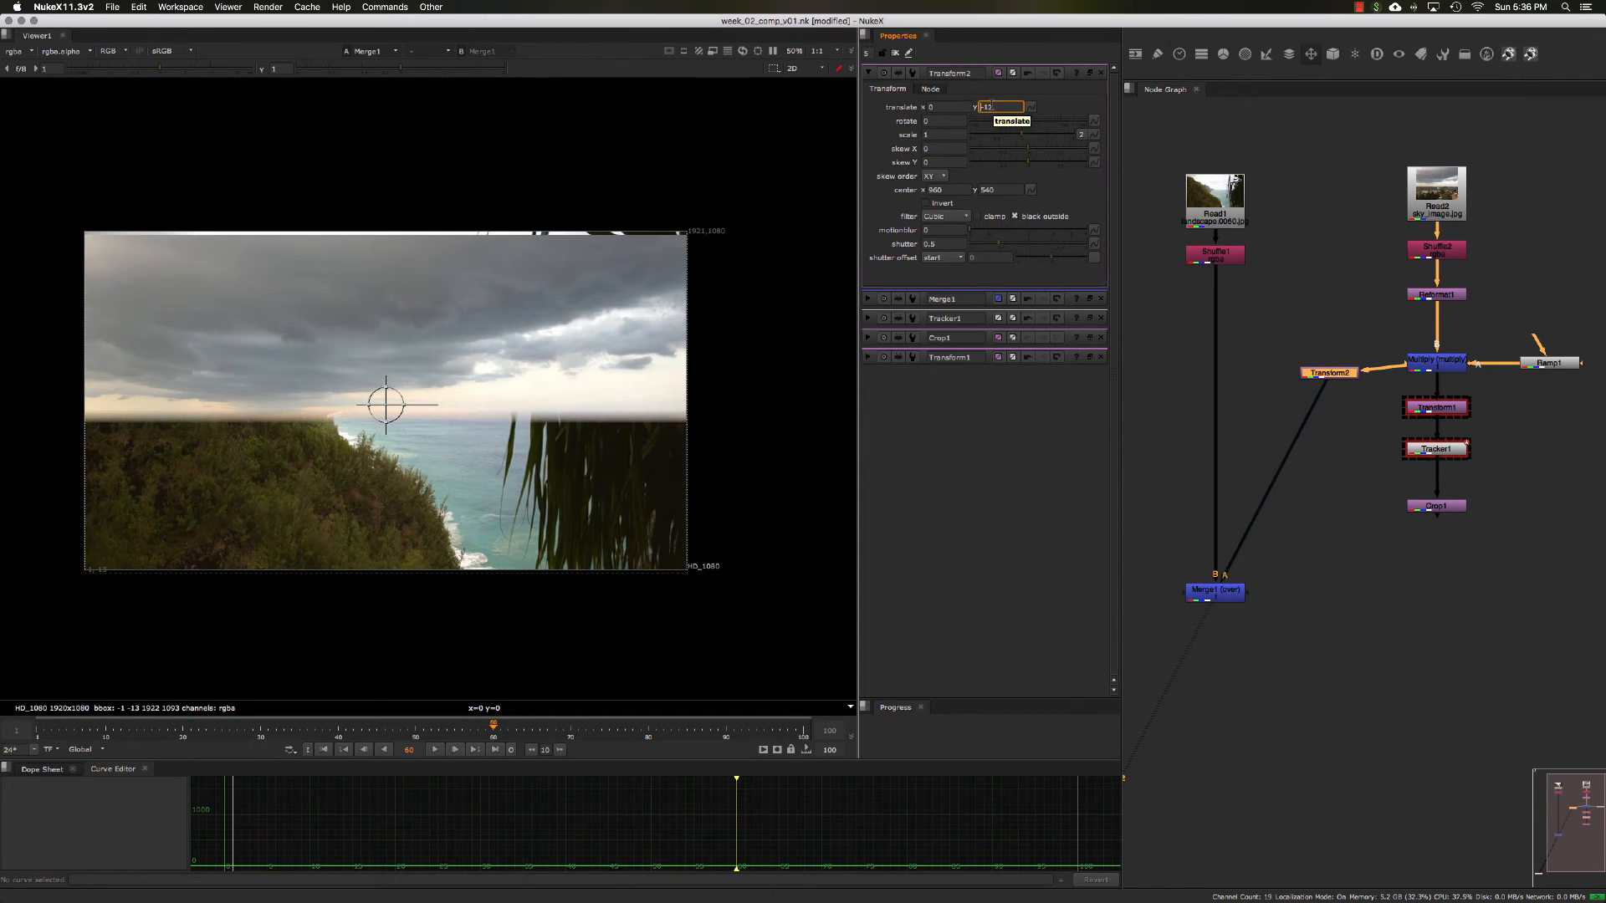
key(Up)
key(Up)
key(Up)
key(Up)
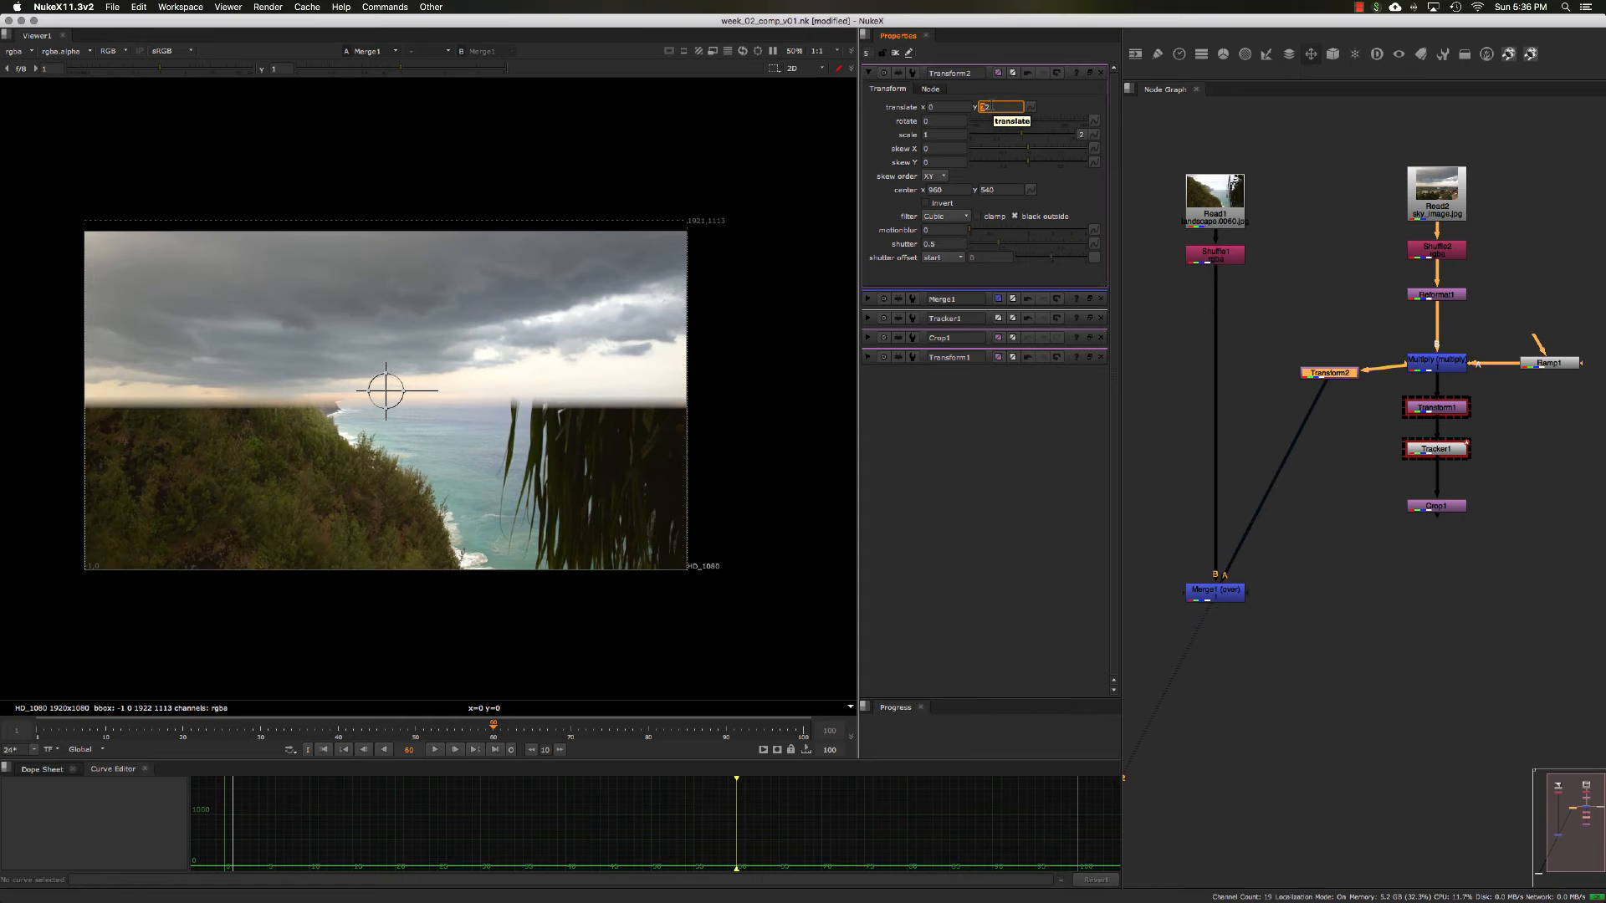
- Set the new Transform's horizontal translation to -15
key(shift+Tab)
key(shift+Tab)
key(Tab)
key(Down)
key(Down)
key(Down)
key(Down)
key(Down)
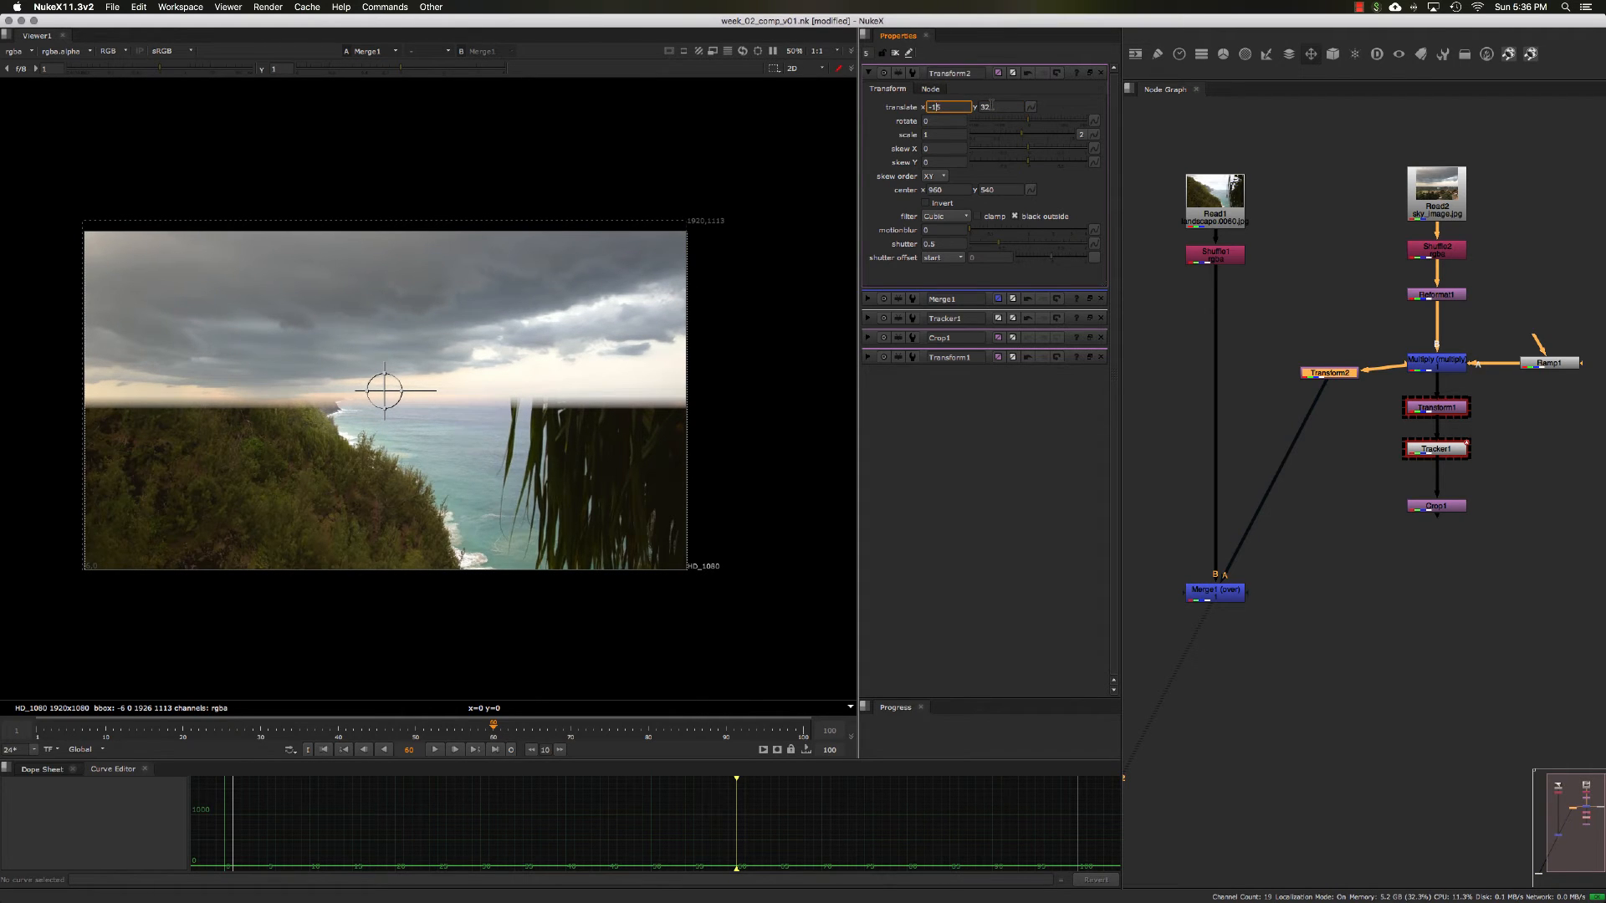
key(Down)
- Scale the sky up to 1.3 in the new Transform
key(Tab)
key(Tab)
key(Tab)
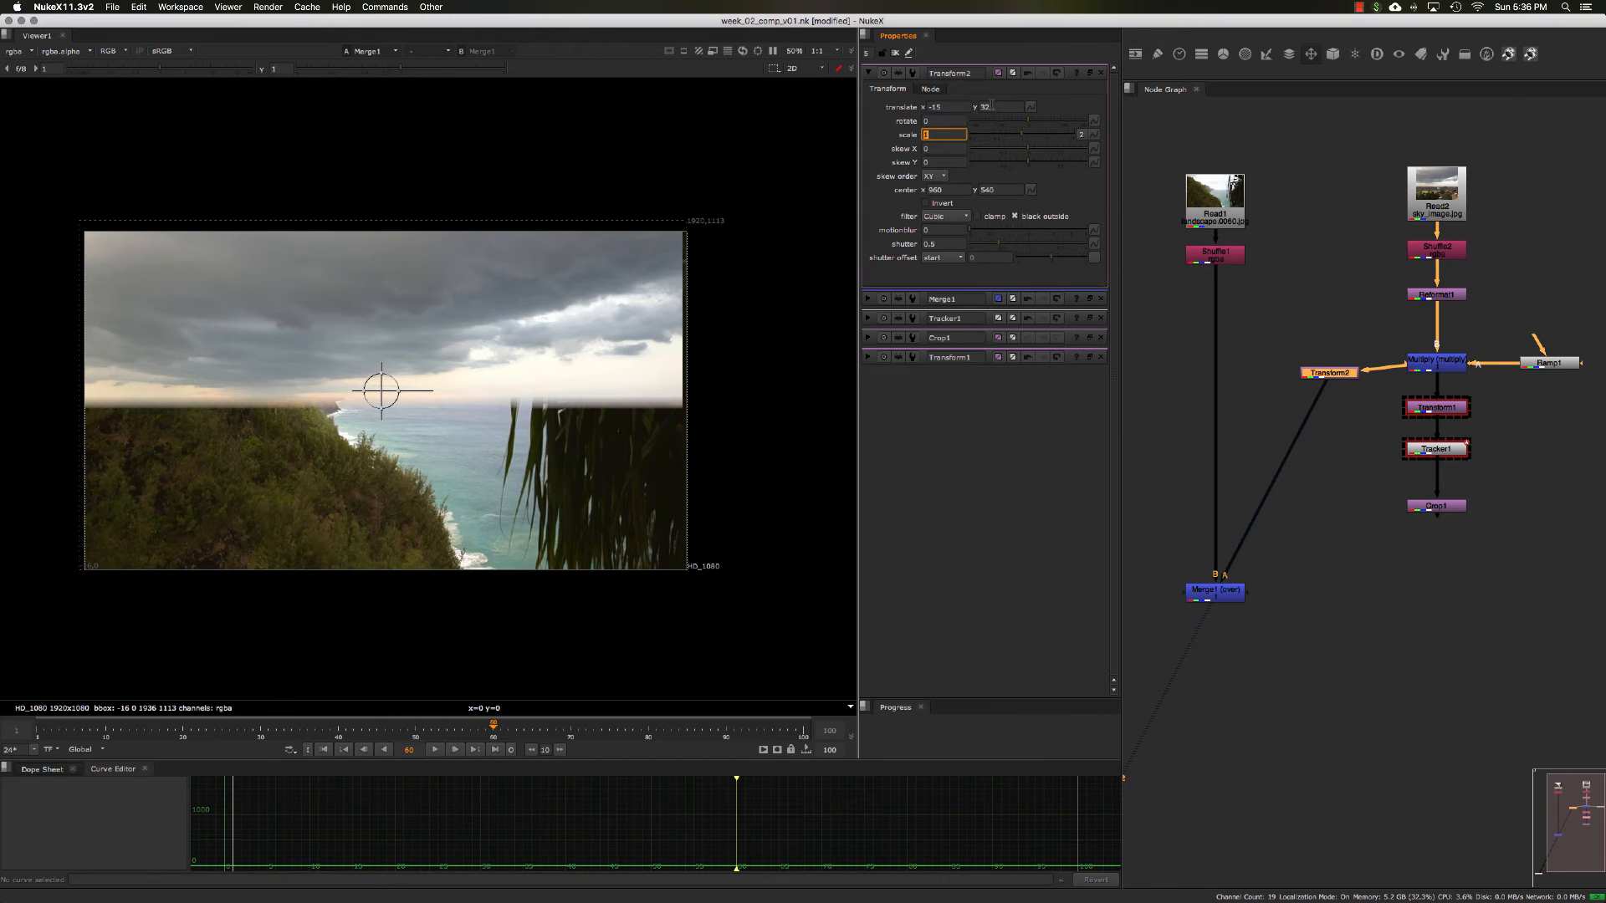
text(1.05)
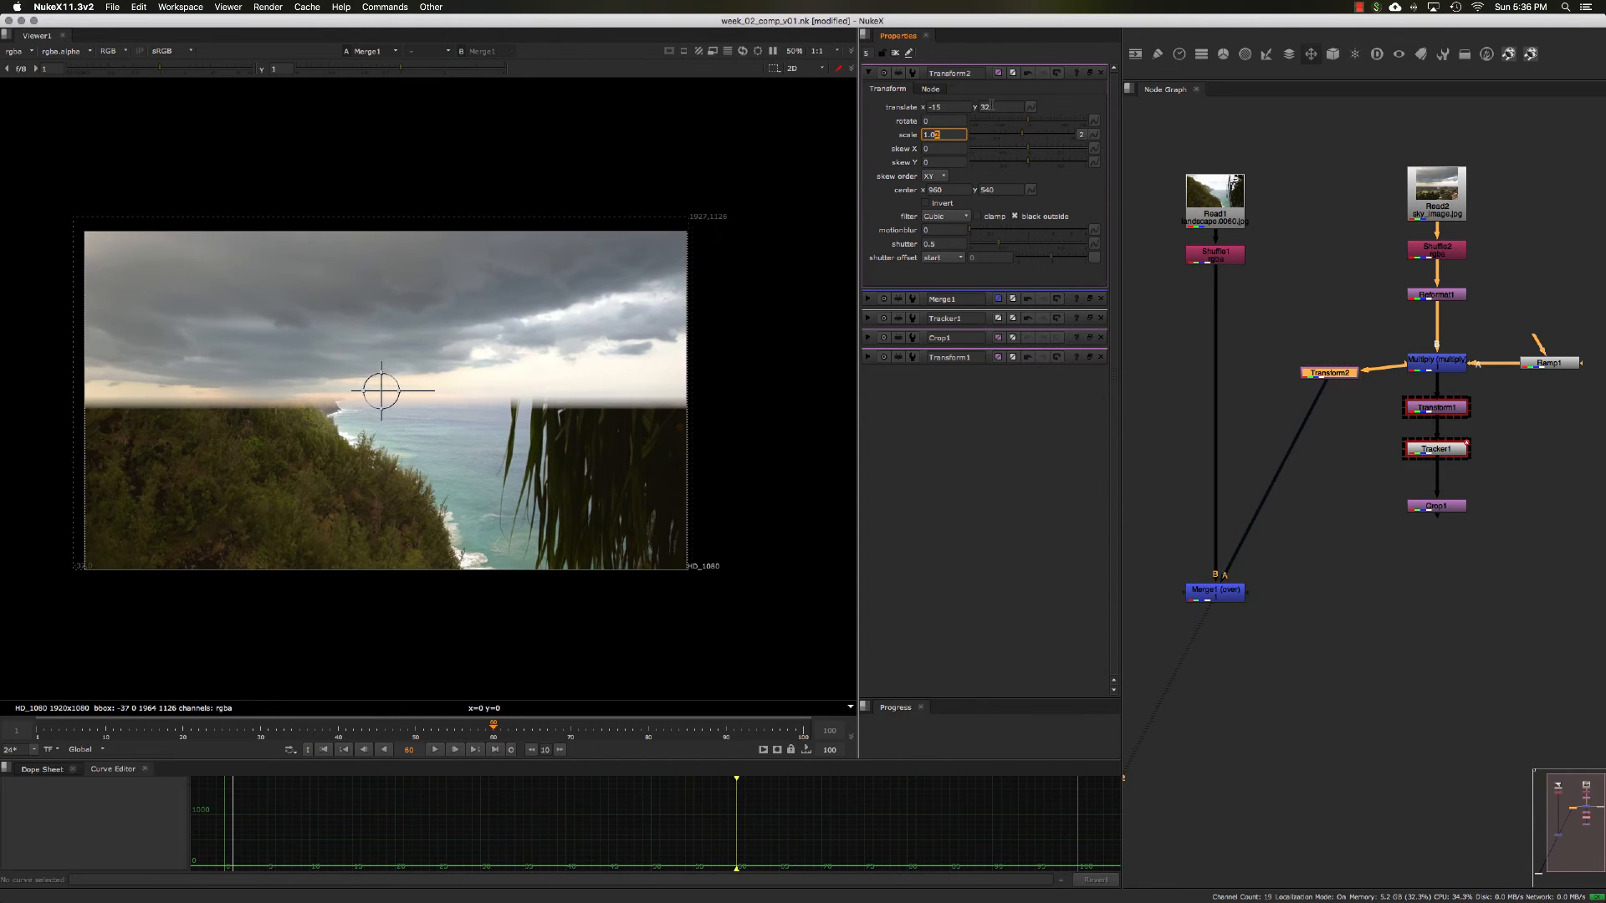
key(Up)
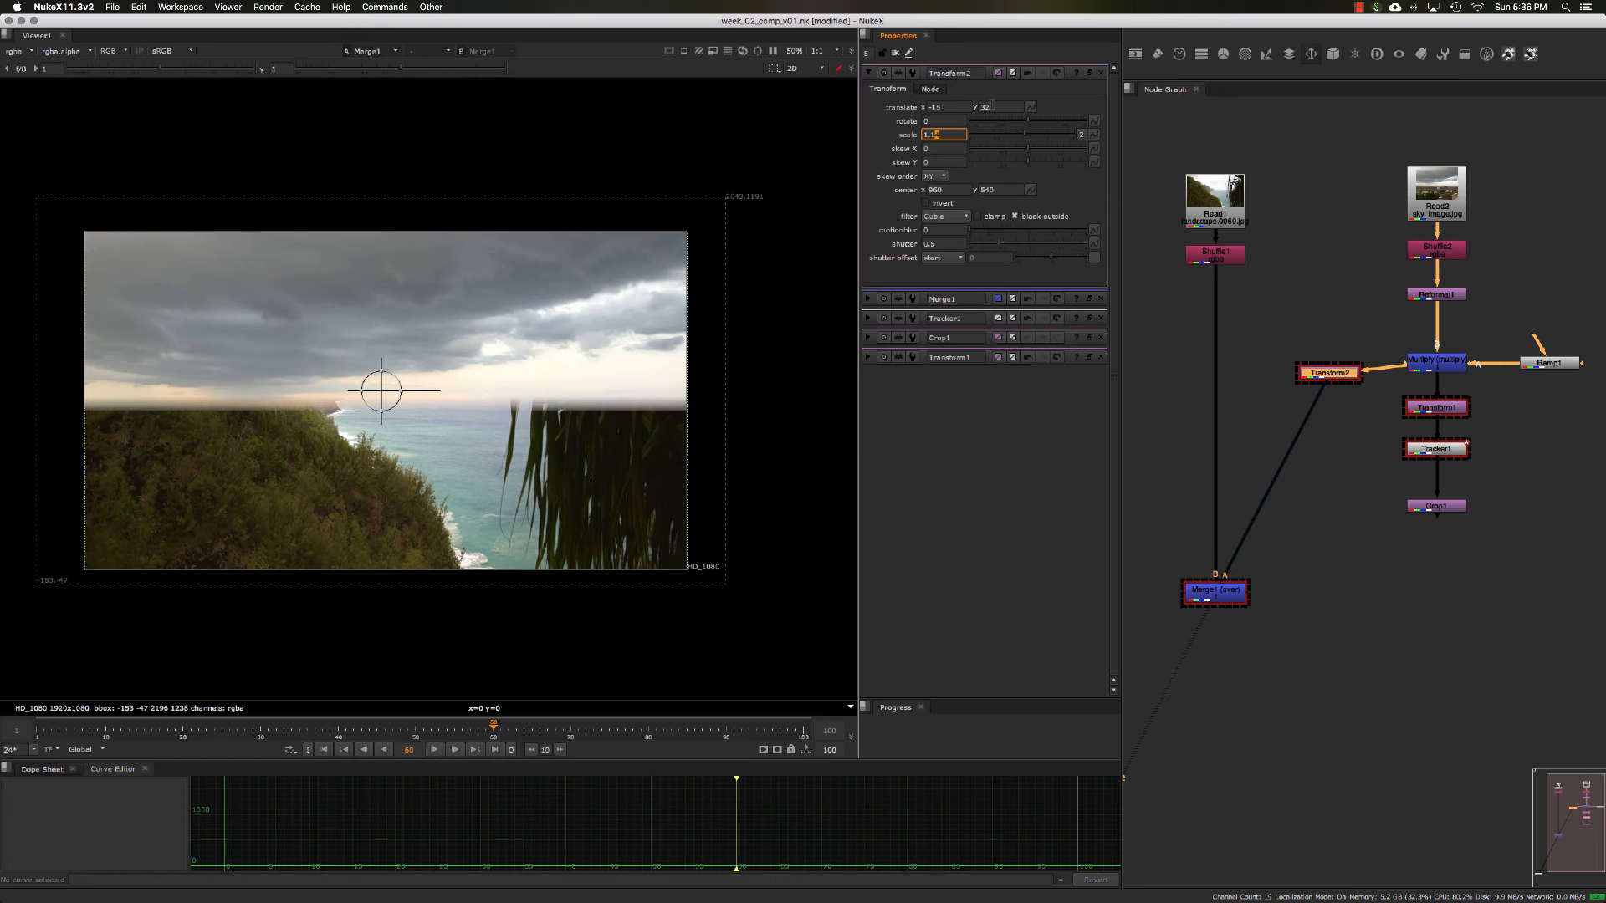
key(Up)
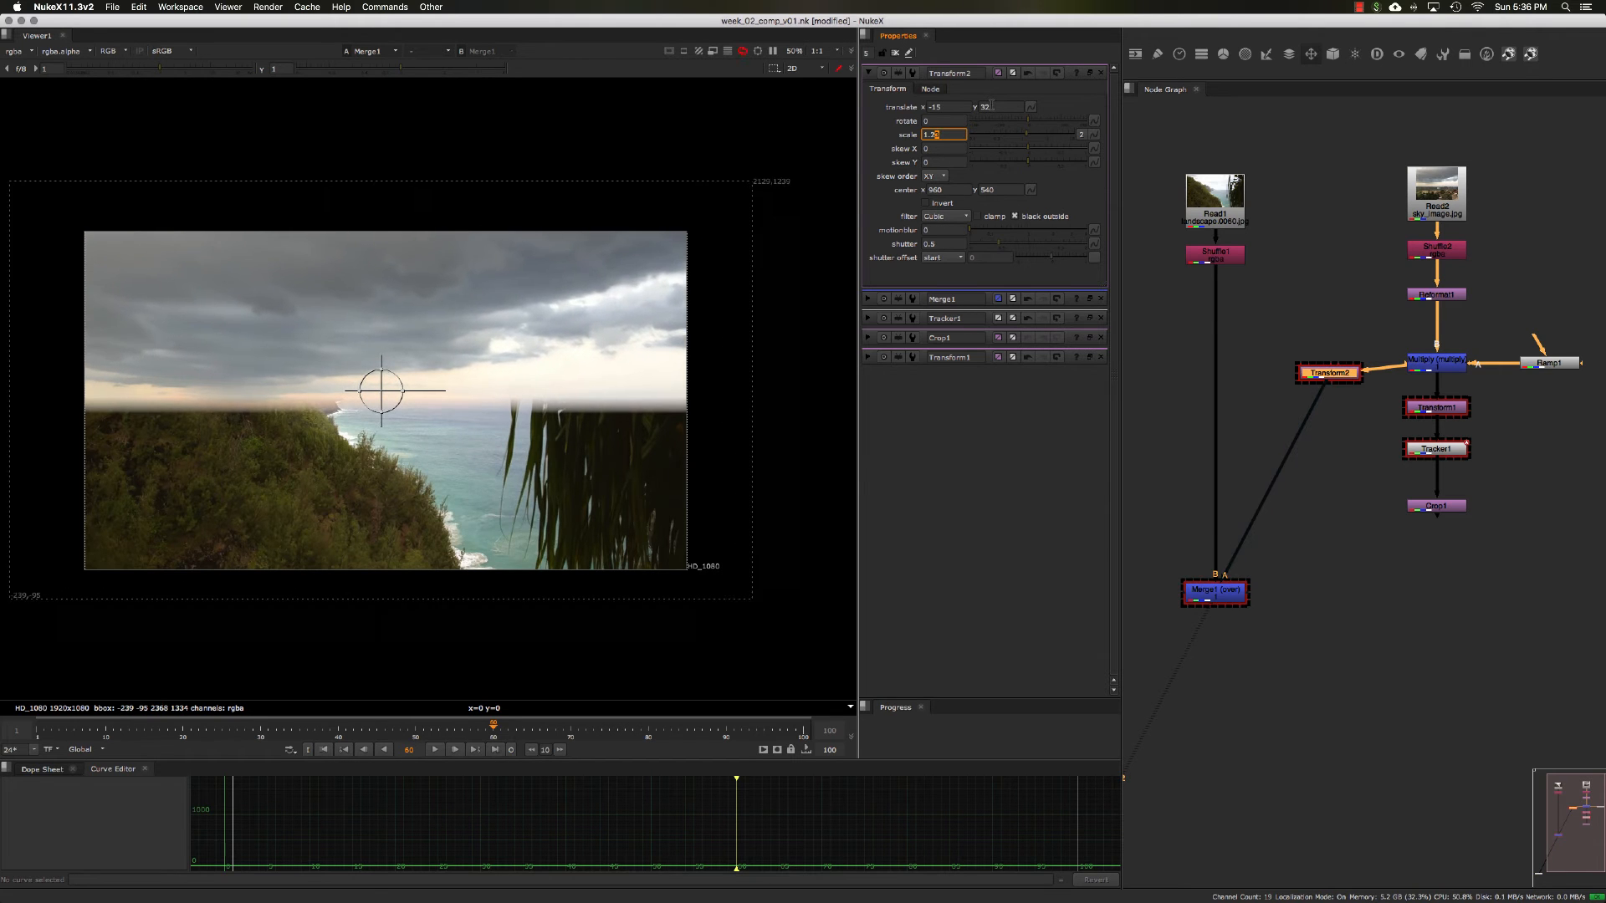
key(Up)
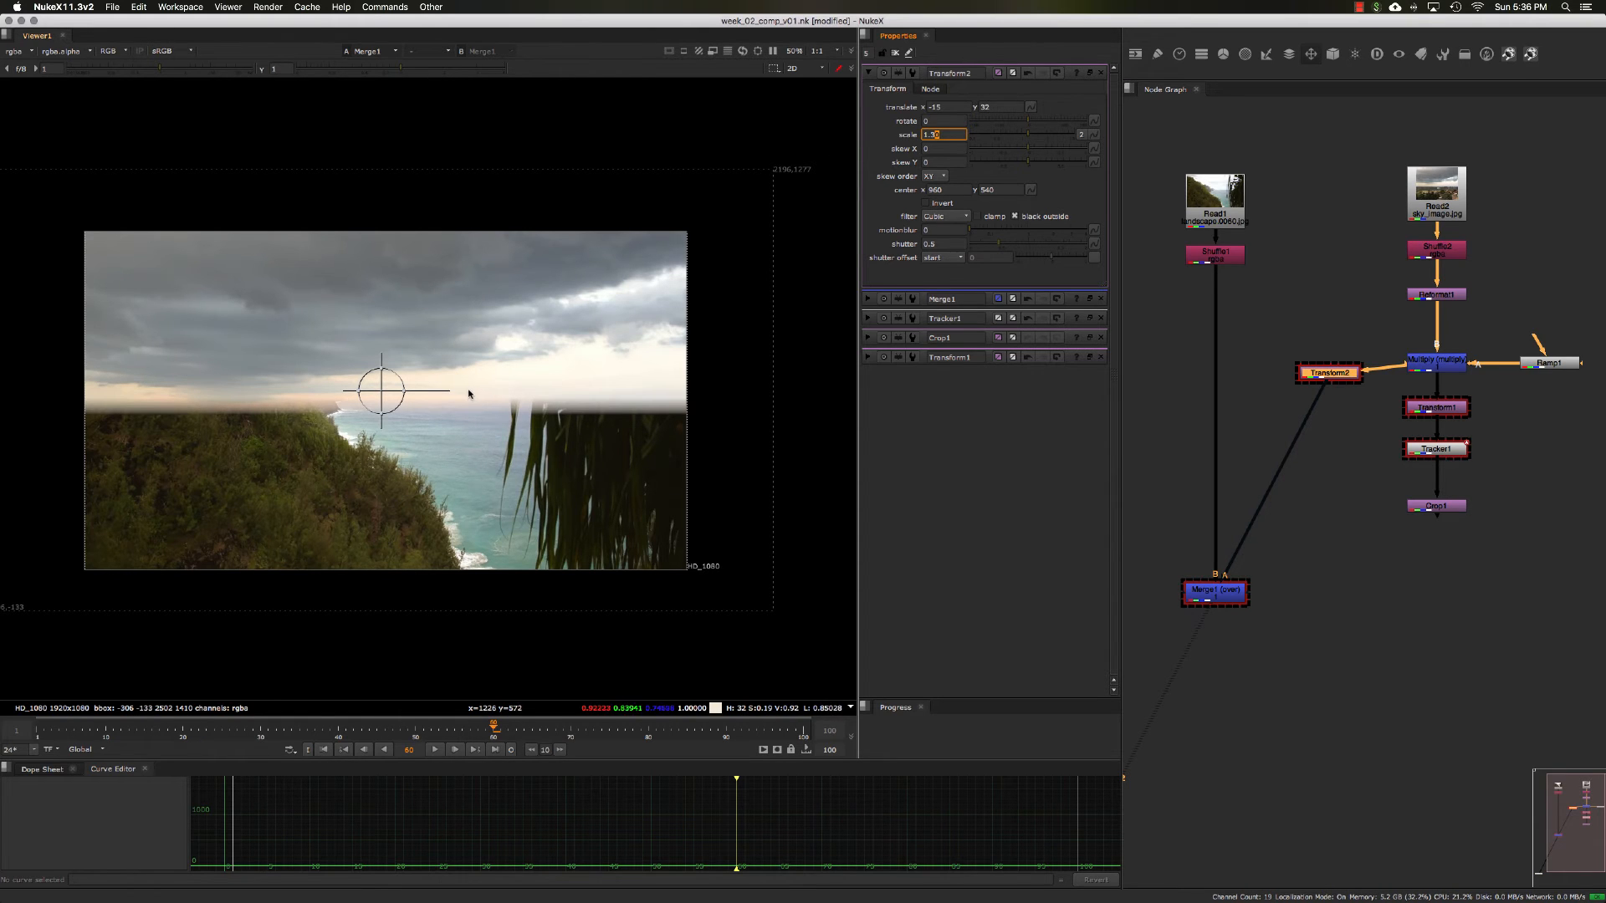
- Move the Tracker from the old sky branch to directly below the new Transform and set its reference frame to the current frame, 60
drag(1347, 373, 1344, 369)
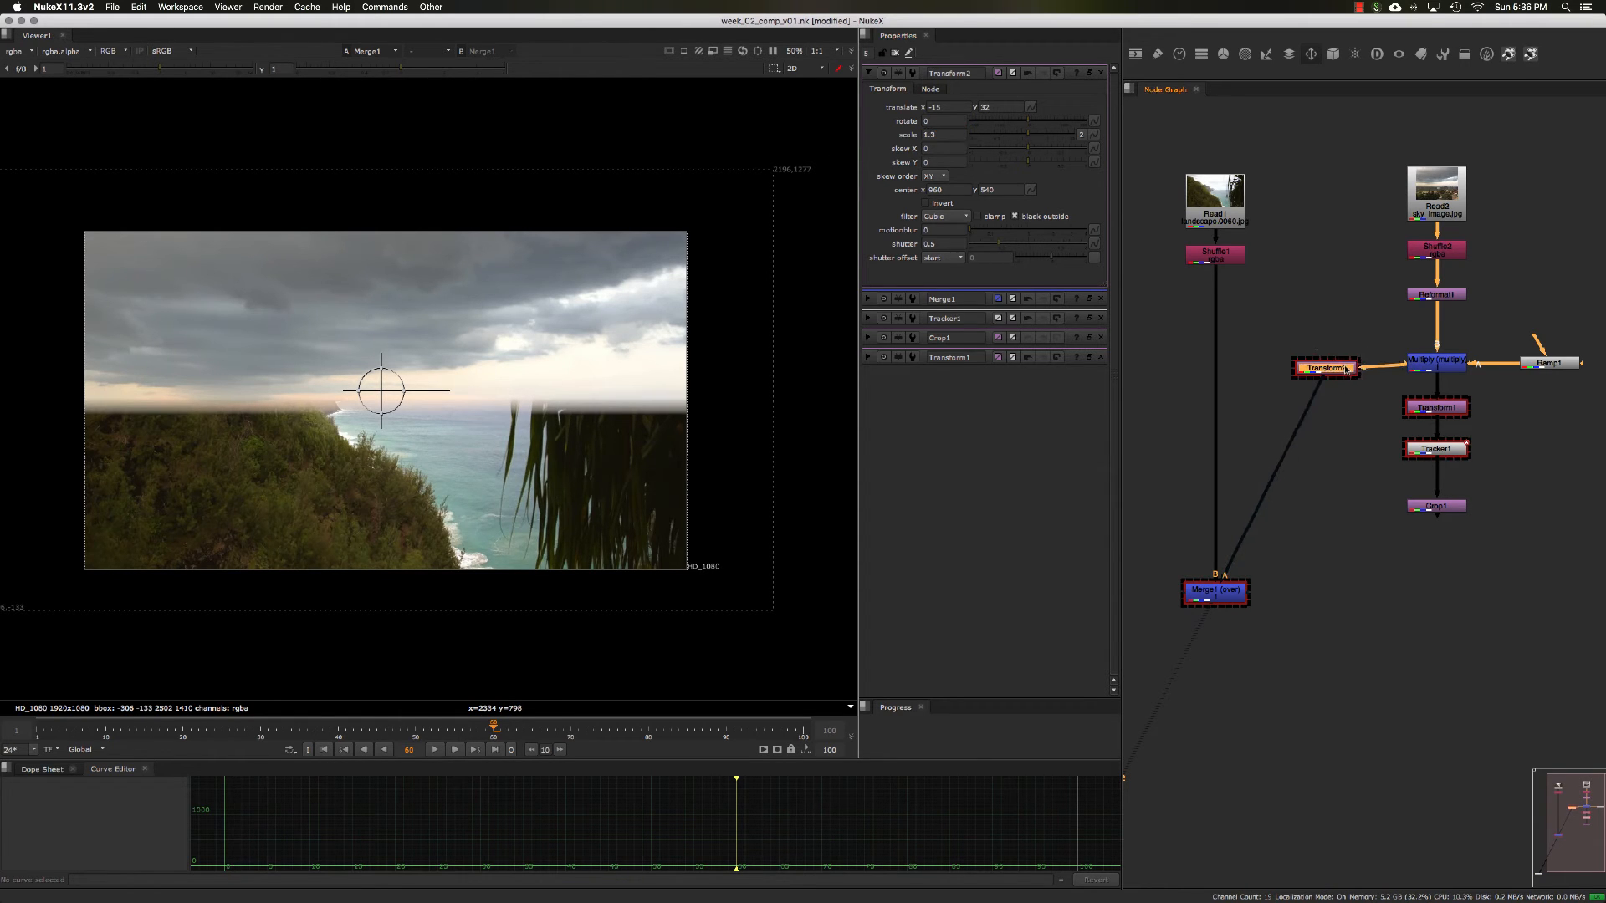
double_click(1420, 453)
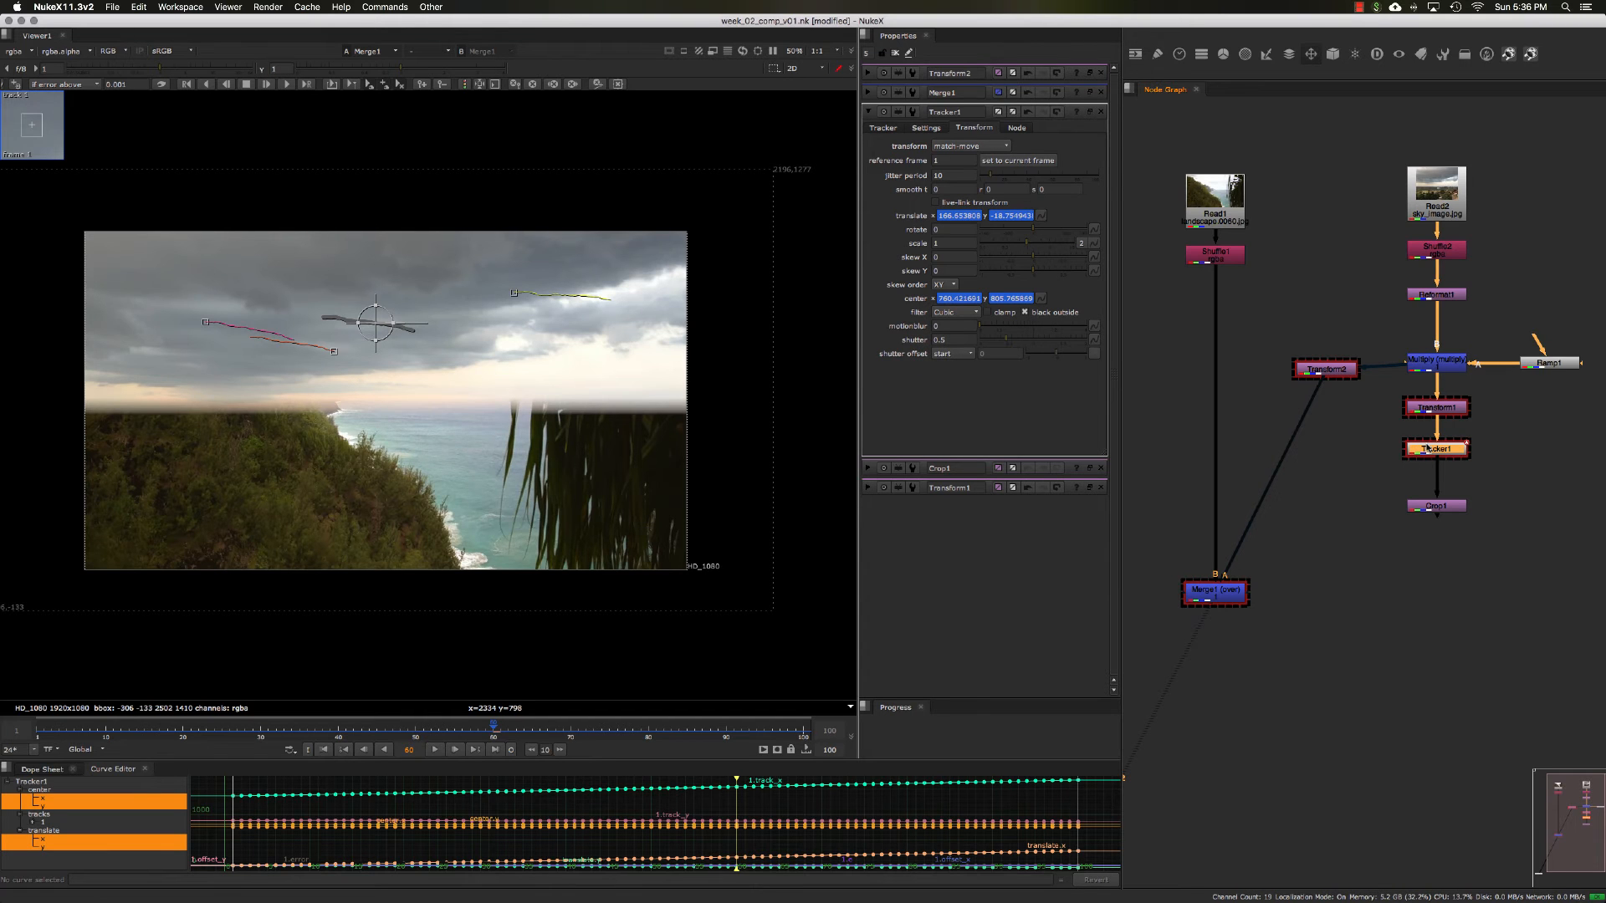
drag(1429, 447, 1330, 413)
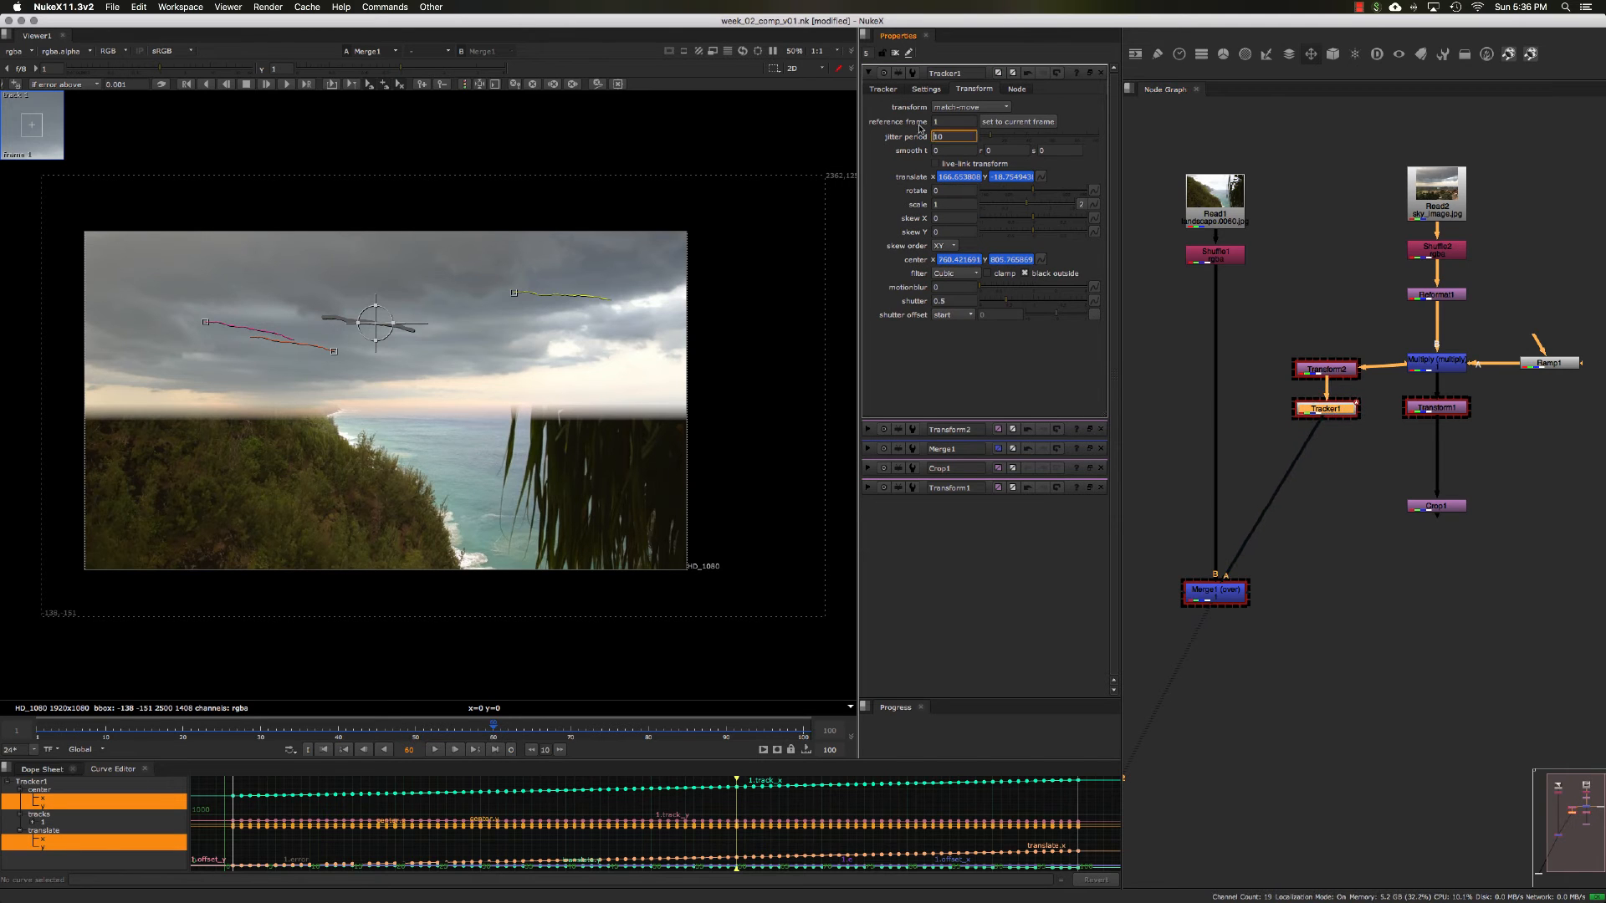
click(1012, 122)
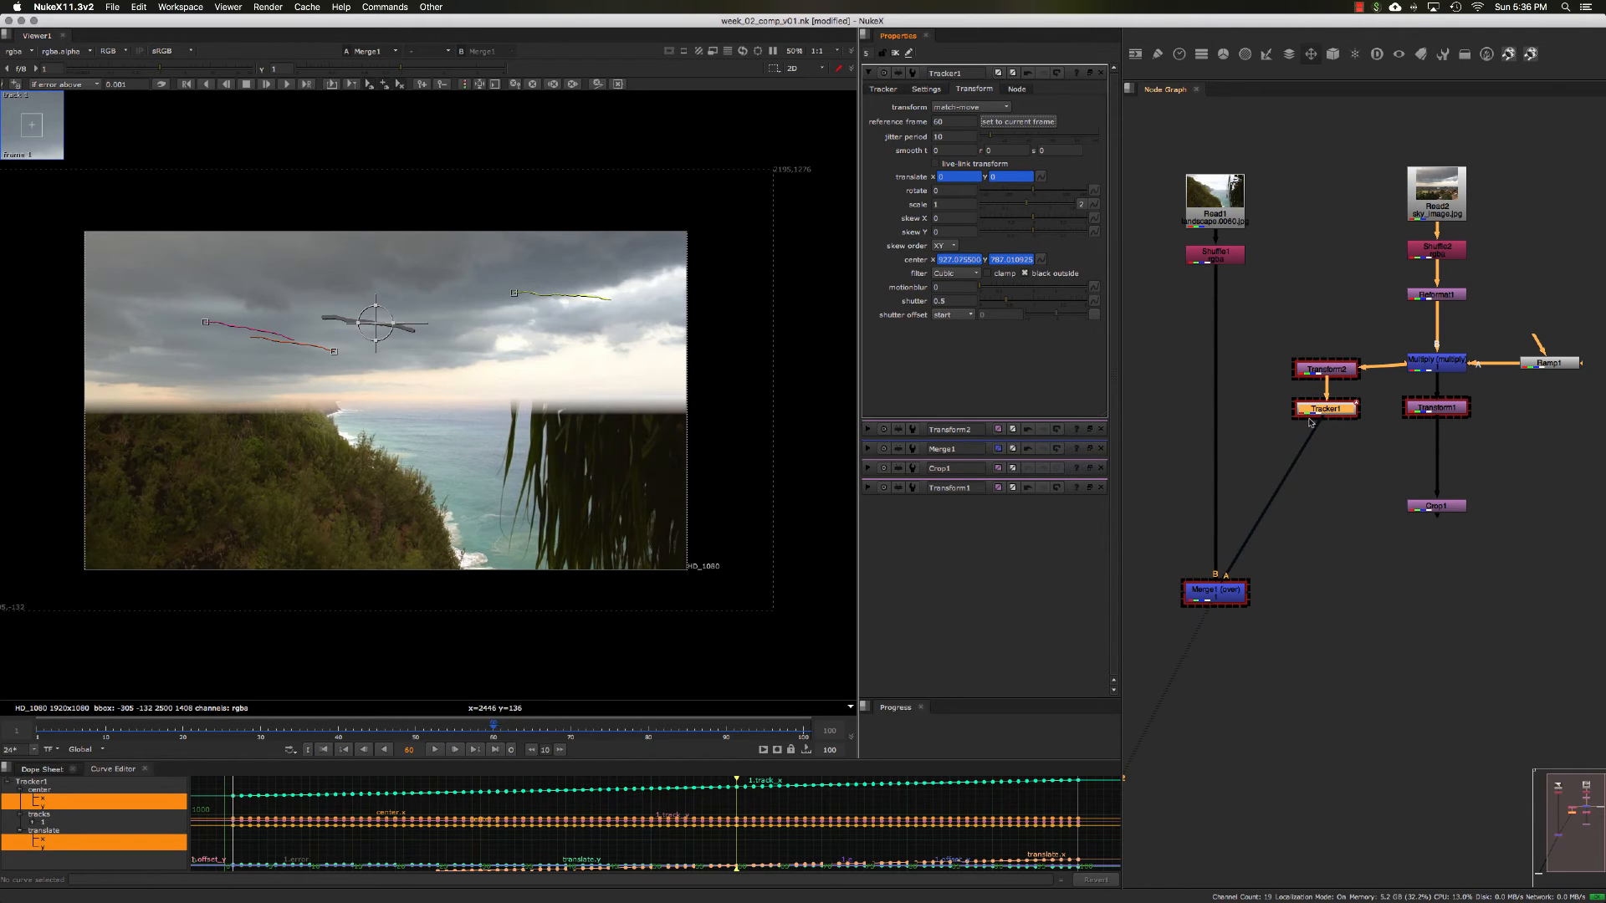
- Disable and re-enable the Tracker to compare the sky's position at frame 60, and play the composite, stopping on frame 26
key(d)
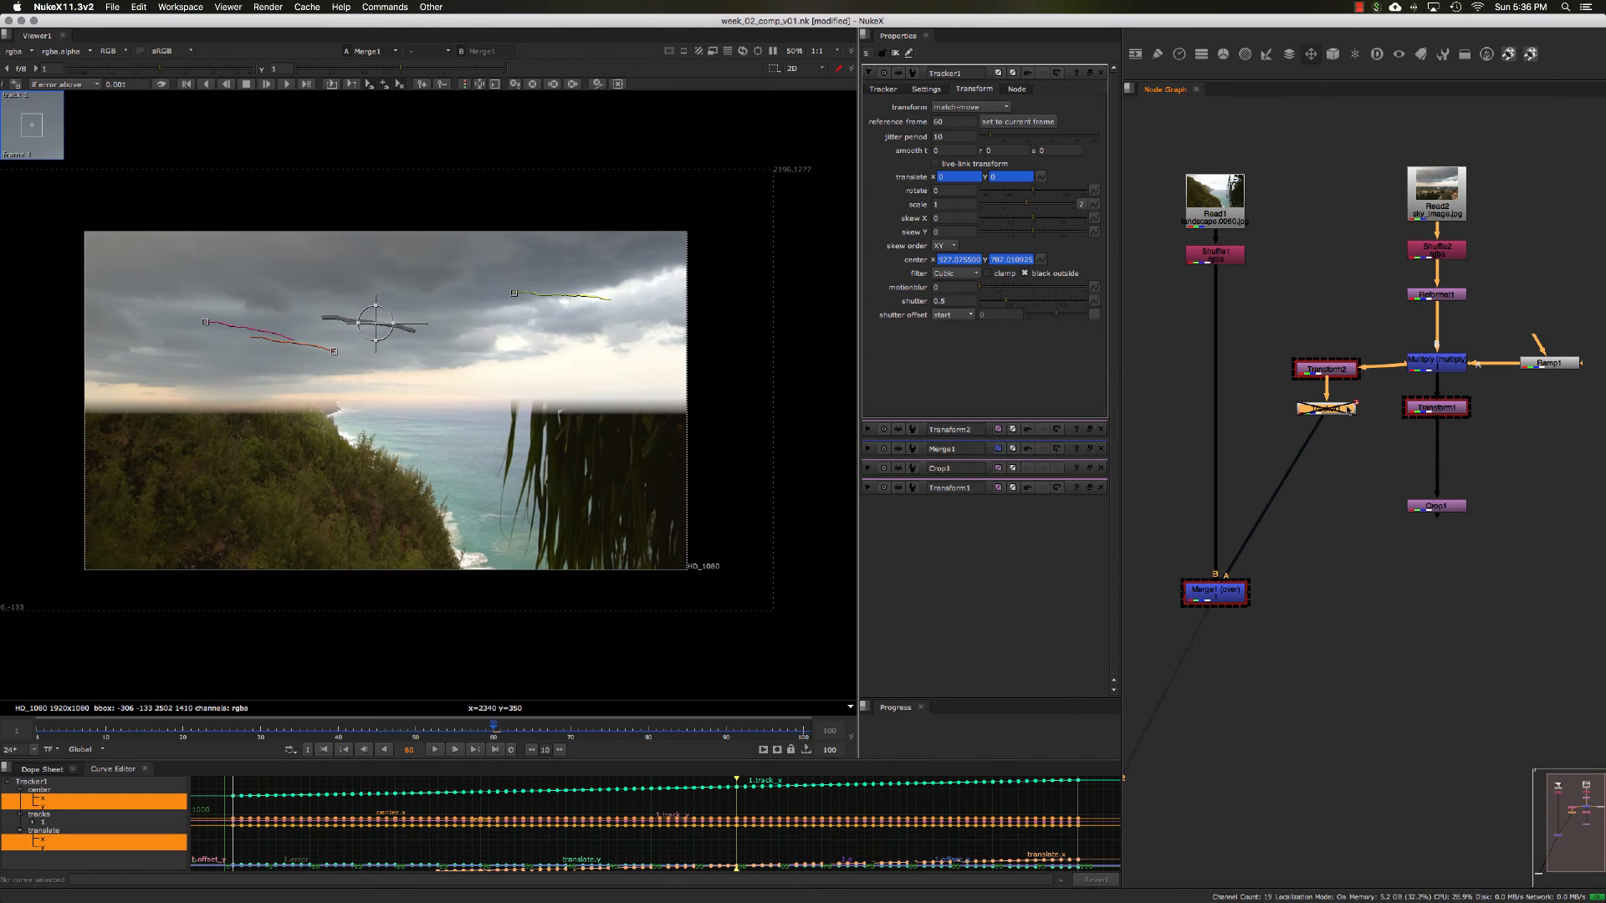
key(d)
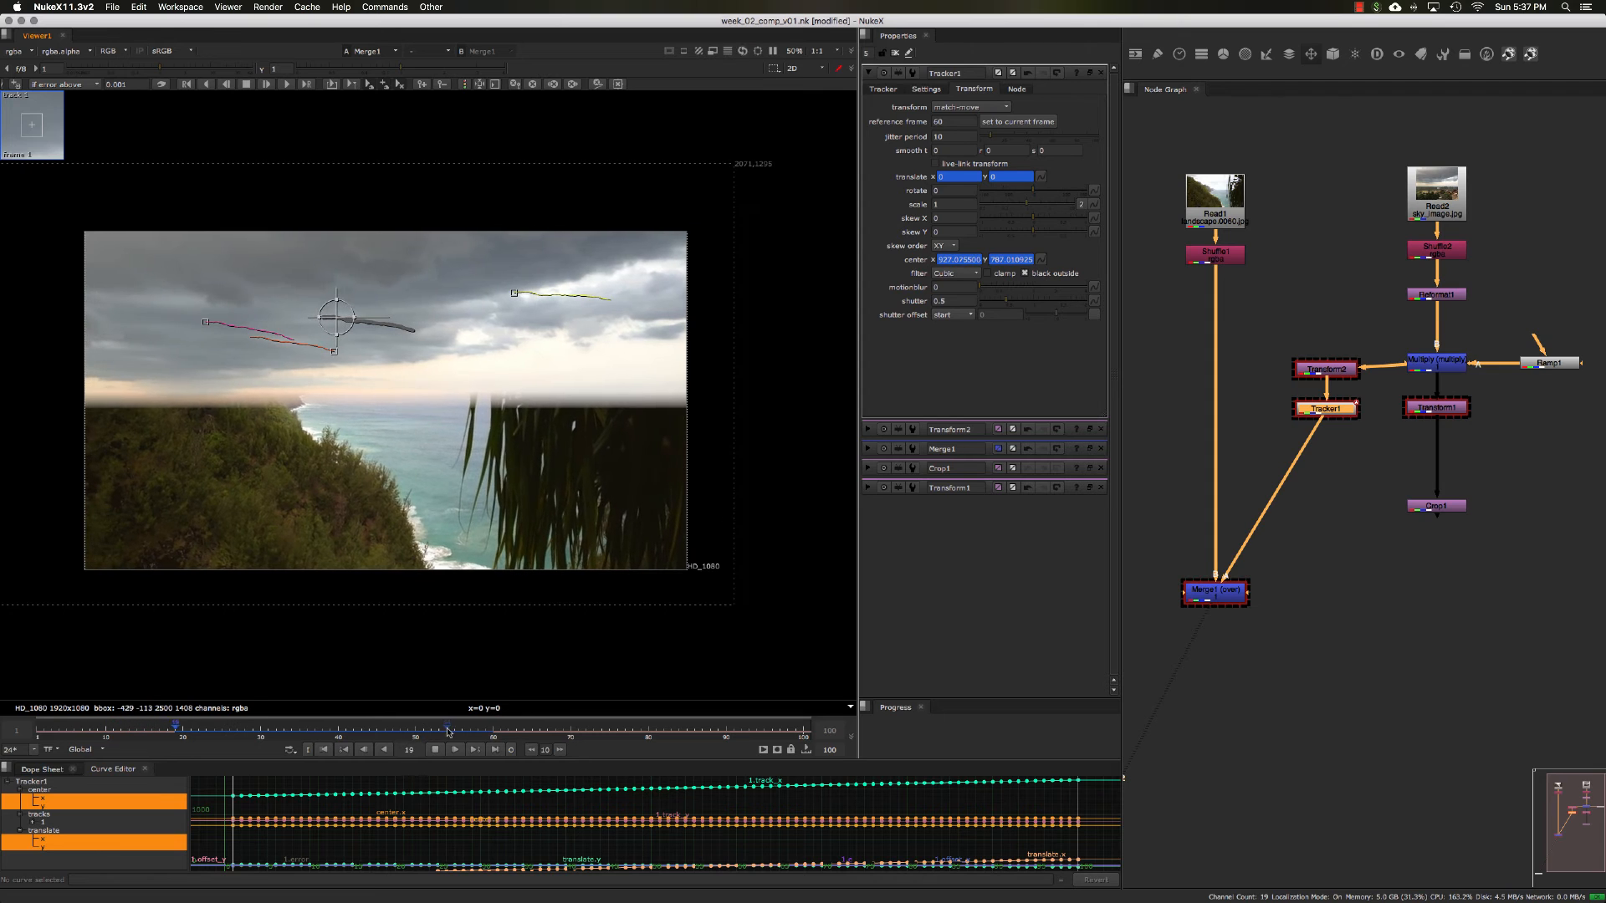
click(436, 750)
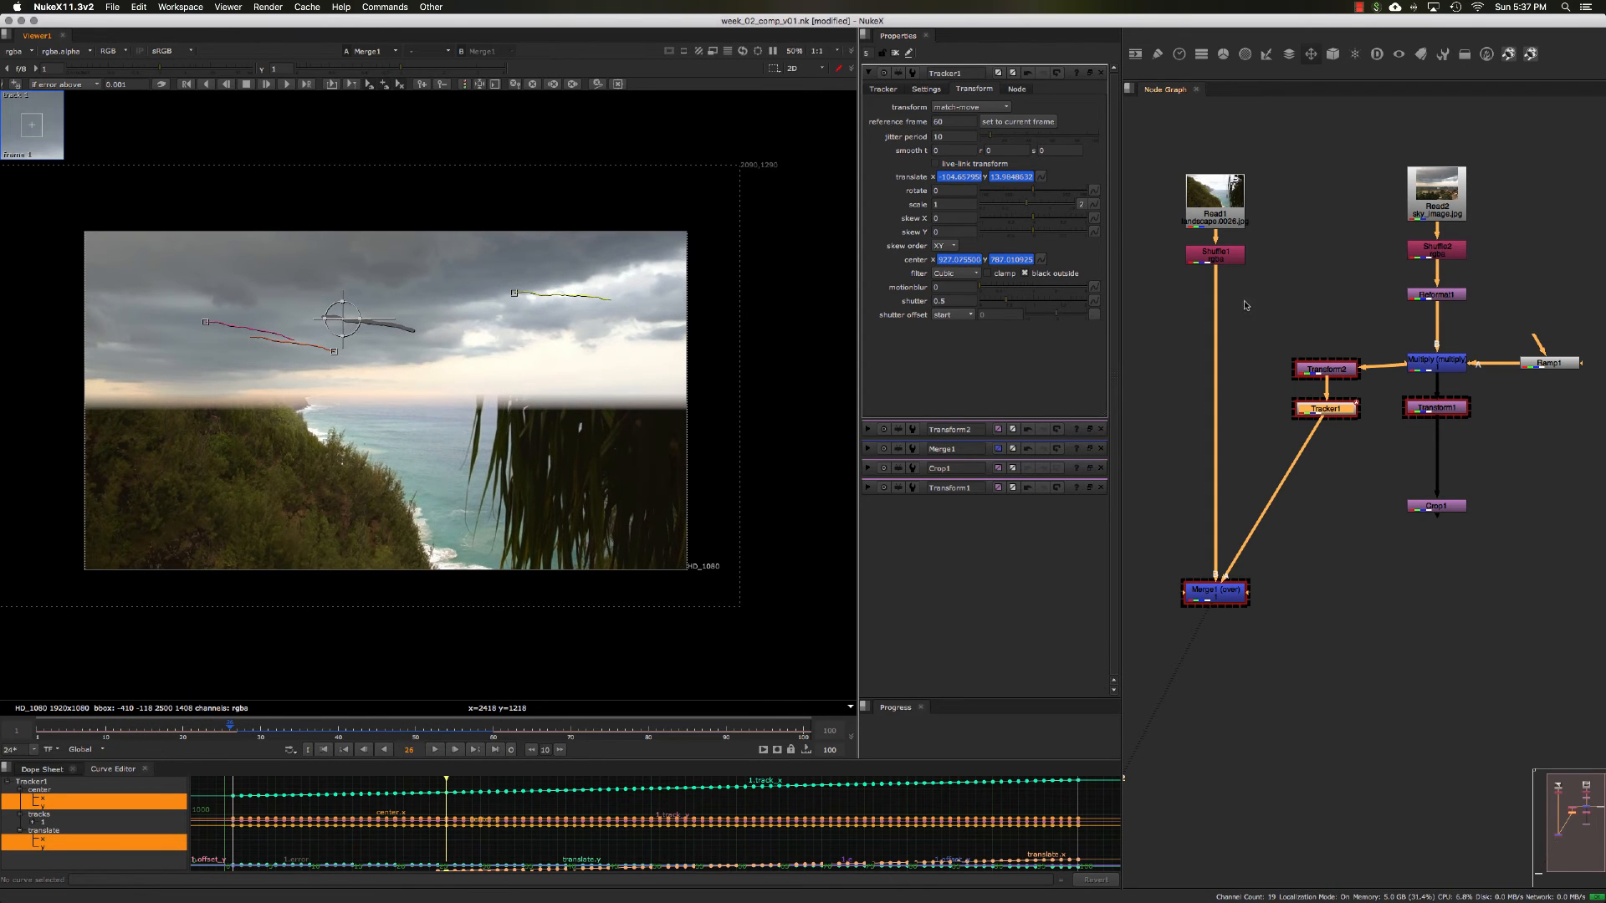
- Review the landscape Read and Shuffle nodes, the Merge, and the Tracker's match-move settings and reference frame
middle_drag(1244, 302, 1288, 305)
drag(1180, 151, 1293, 271)
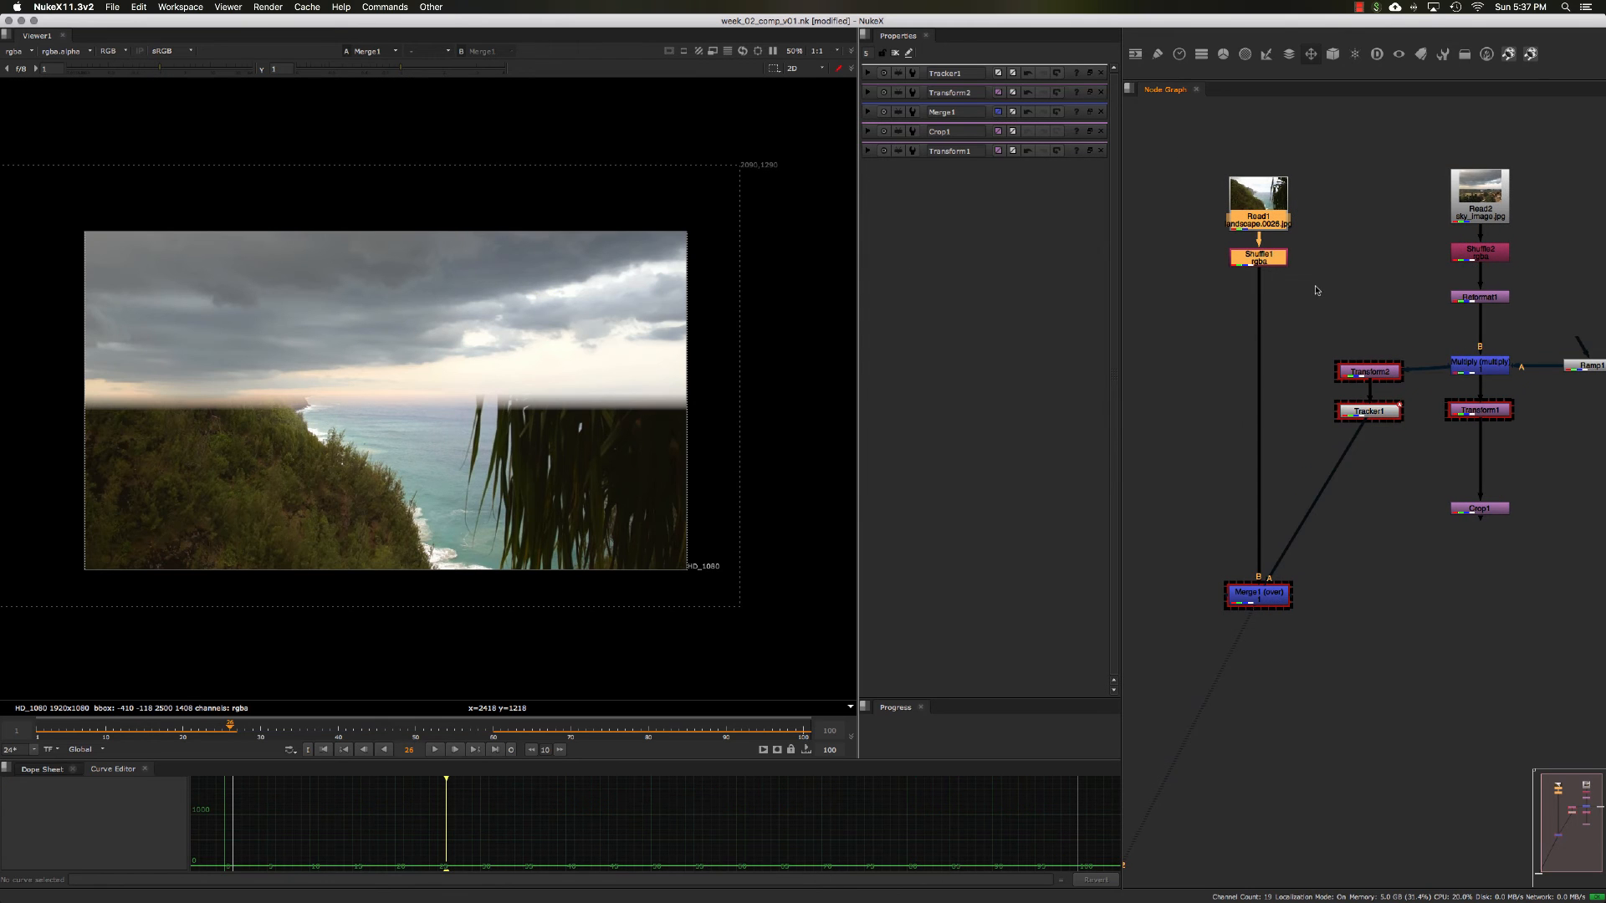
double_click(1256, 609)
double_click(1364, 412)
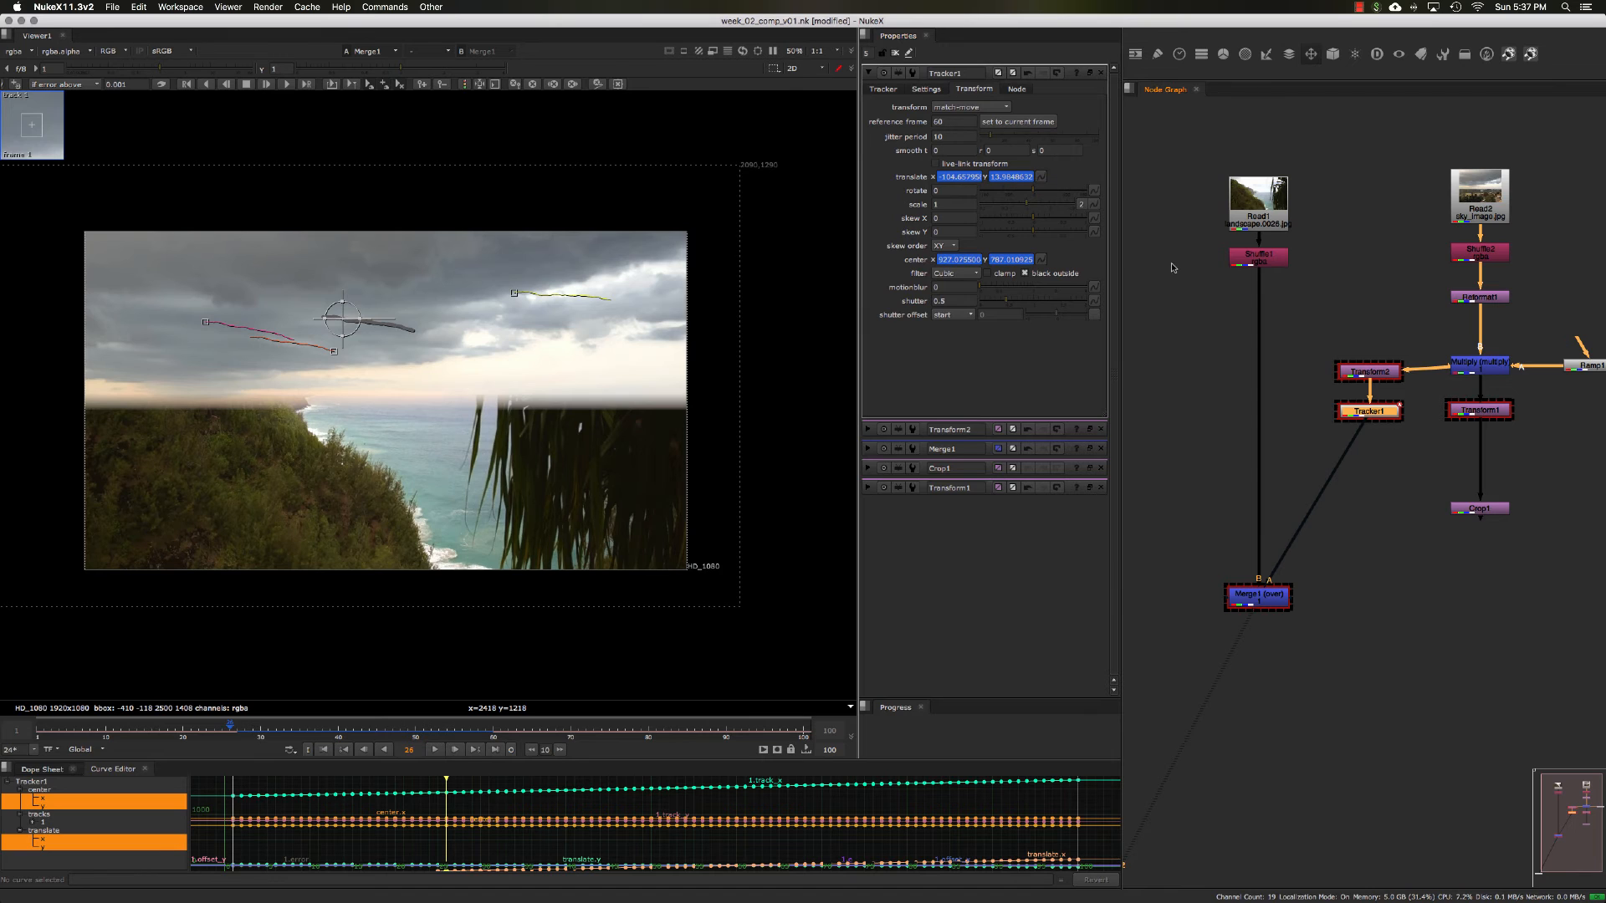
middle_drag(1207, 287, 1233, 258)
drag(1207, 157, 1327, 306)
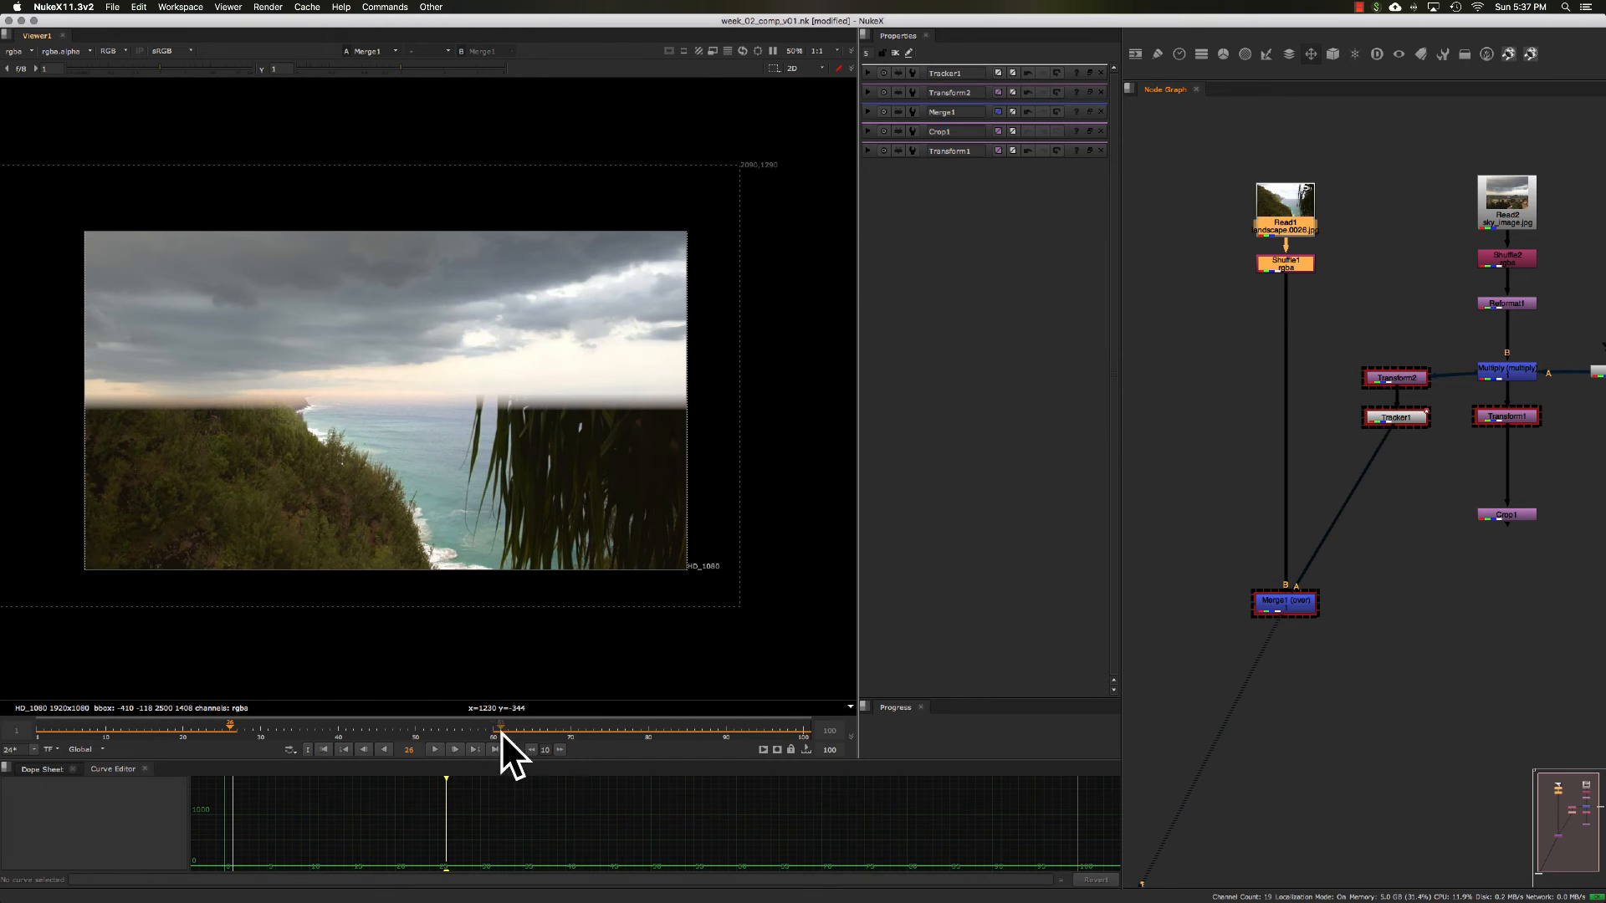
double_click(1375, 419)
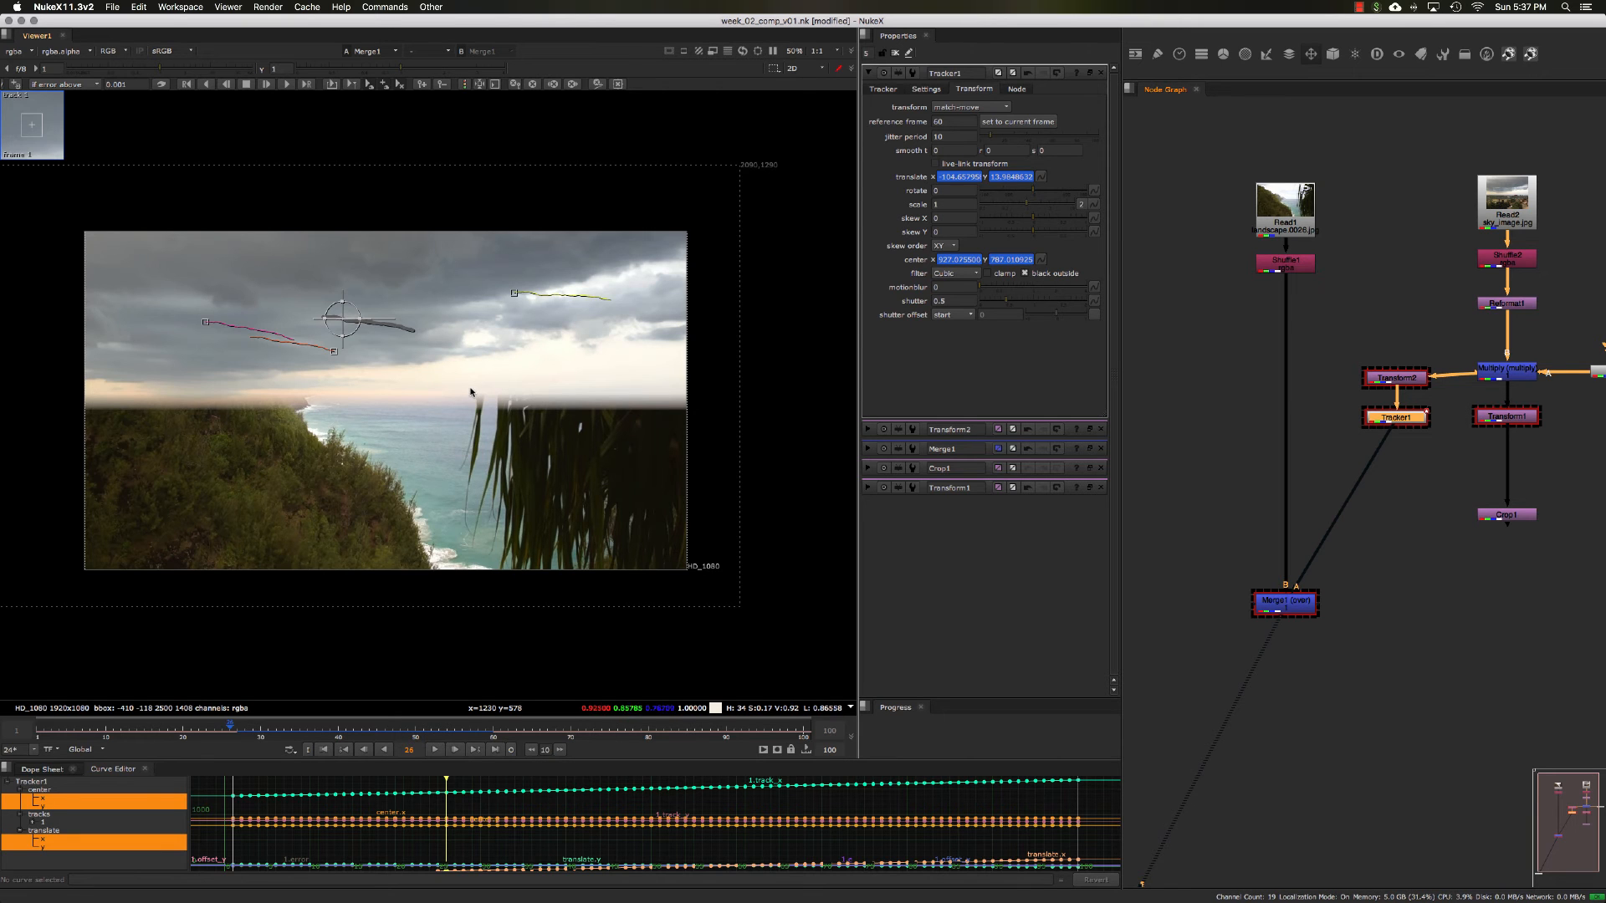
- Open the Merge's settings and nudge the Merge node slightly lower in the graph
middle_drag(1315, 365, 1302, 343)
click(1298, 356)
drag(1268, 588, 1264, 602)
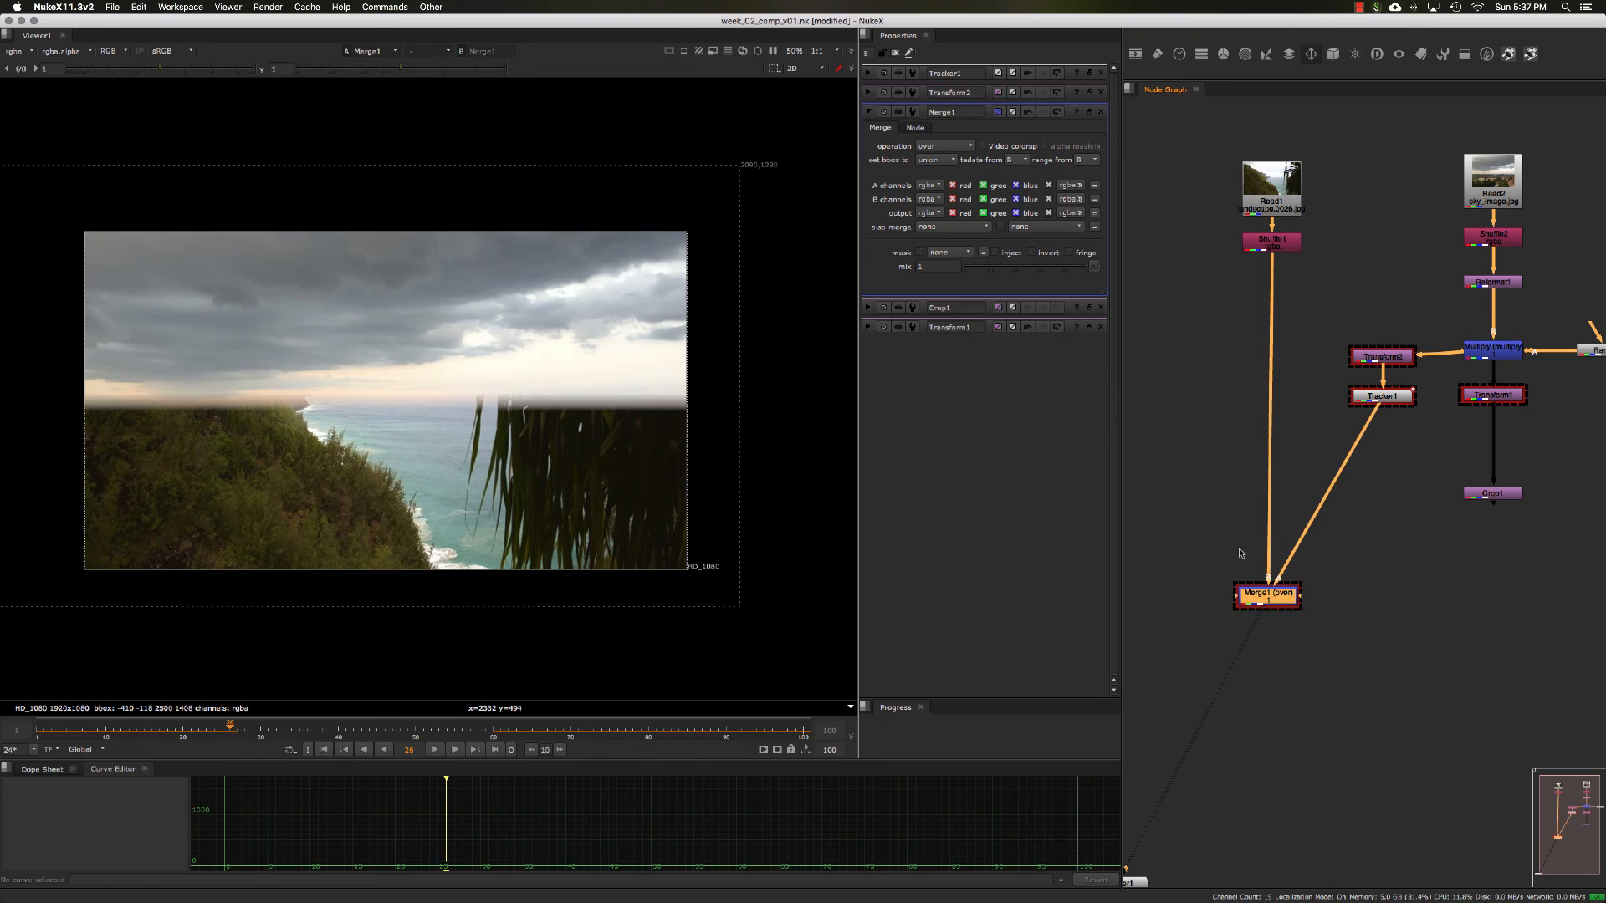
- Shift the landscape Read and Shuffle together with the Merge away from the sky branch to make room between them
drag(1193, 138, 1311, 293)
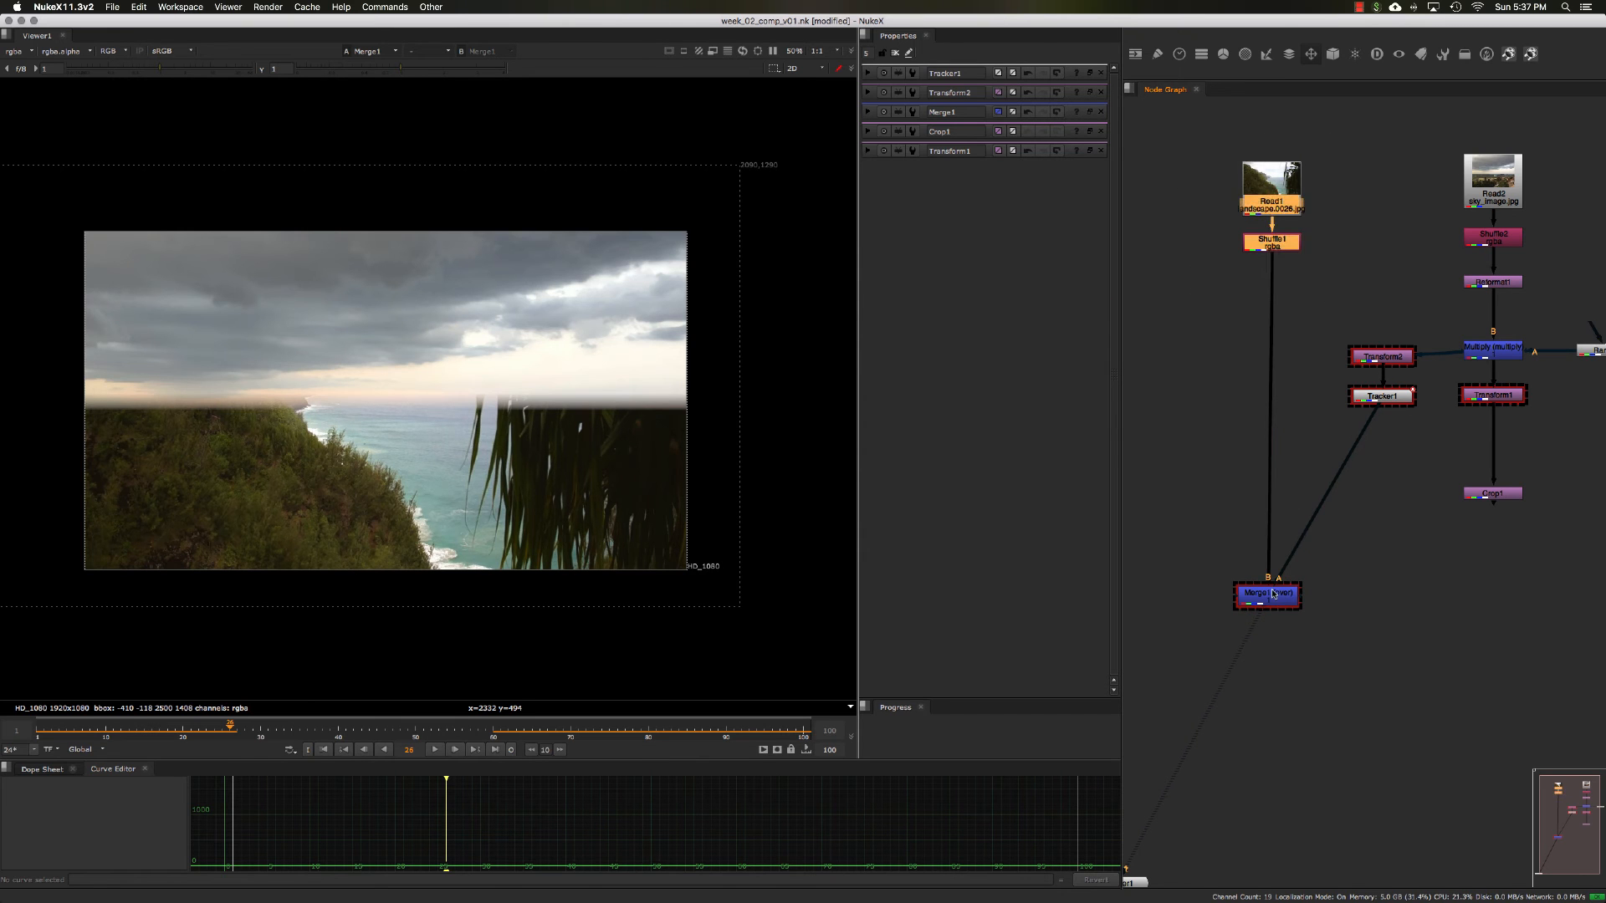
shift+drag(1273, 594, 1212, 595)
click(1383, 601)
- Open the Tracker's settings, extract the Tracker from the sky branch, and place it between the landscape and sky branches
drag(1379, 404, 1373, 408)
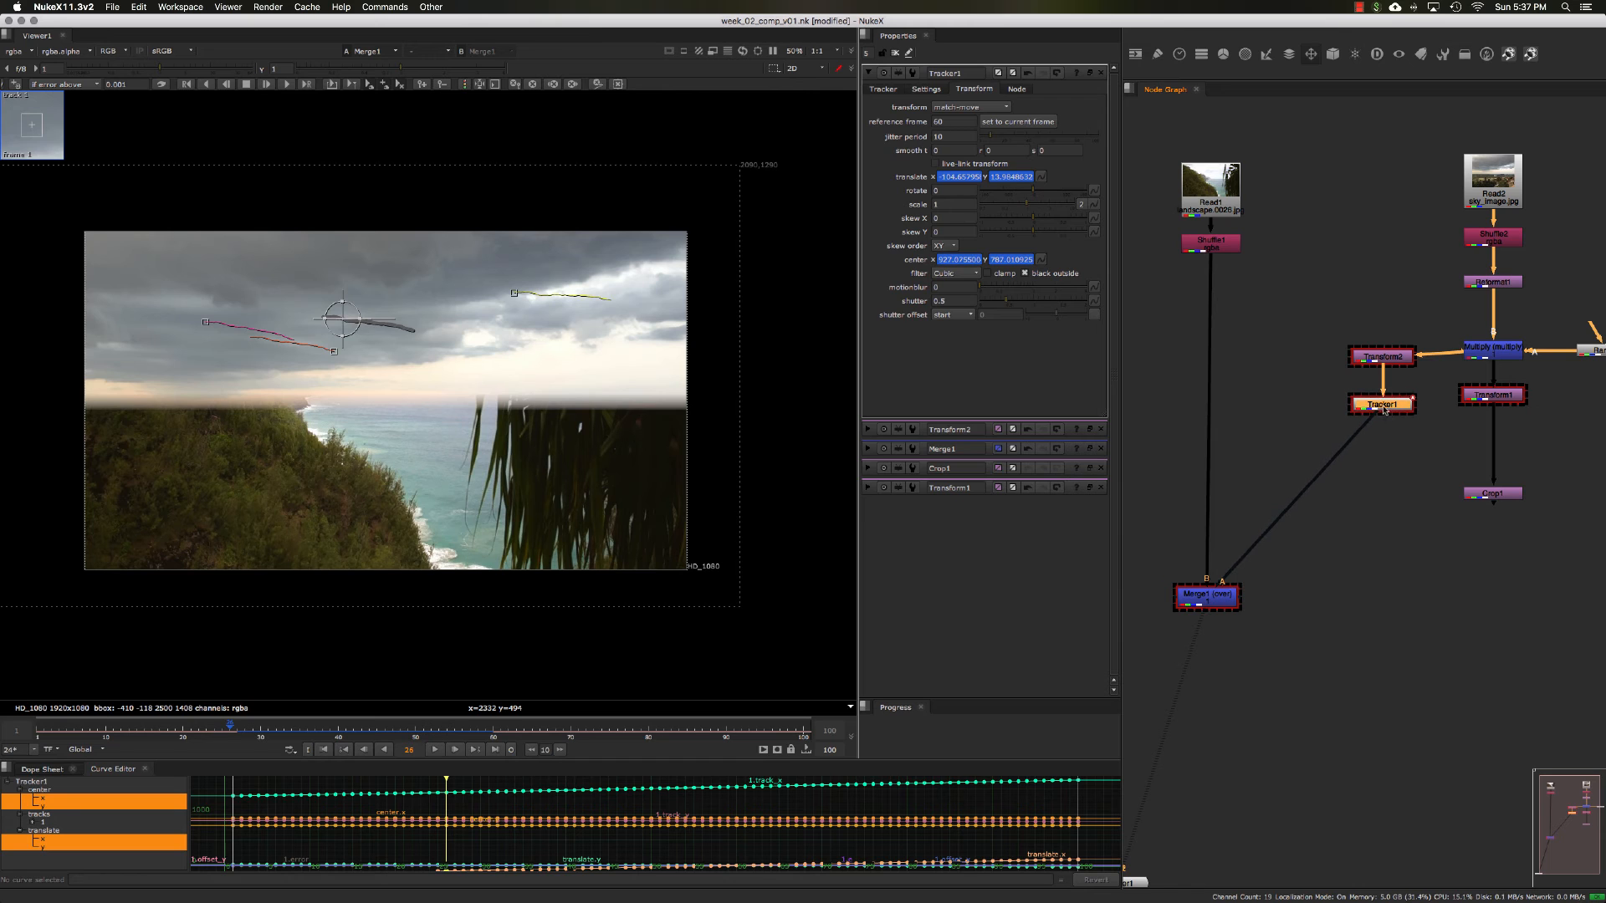
middle_drag(1383, 410, 1353, 409)
drag(1355, 357, 1355, 351)
middle_drag(1314, 381, 1317, 380)
drag(1294, 377, 1272, 285)
key(super+shift+x)
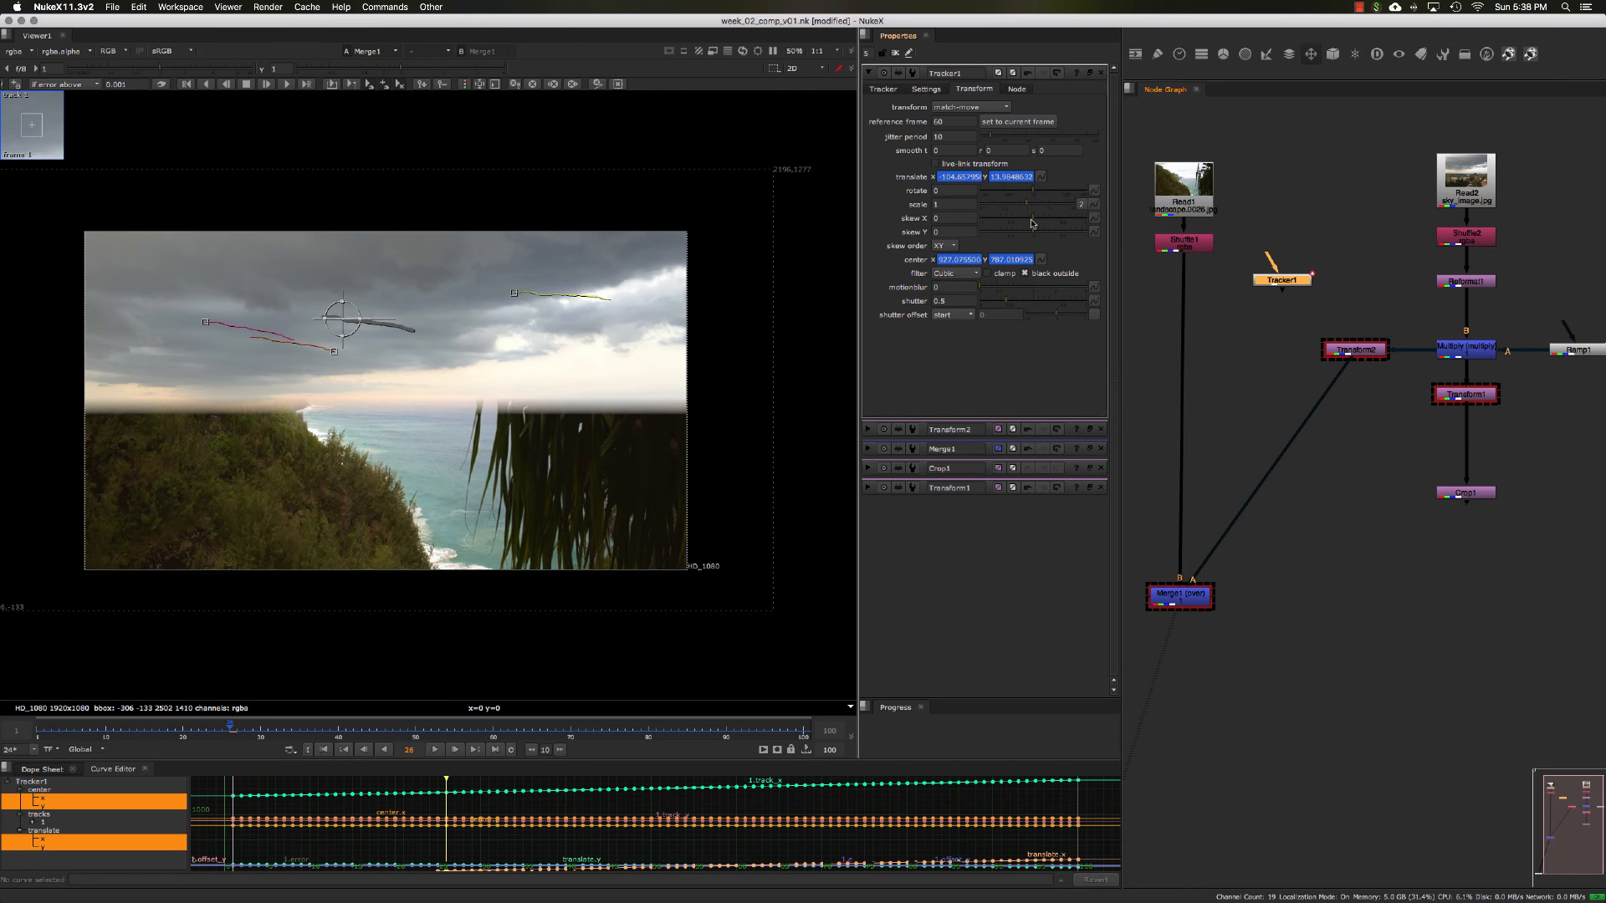
- Connect the Tracker to the landscape Shuffle and export its tracks as a Transform (match-move) node
click(884, 88)
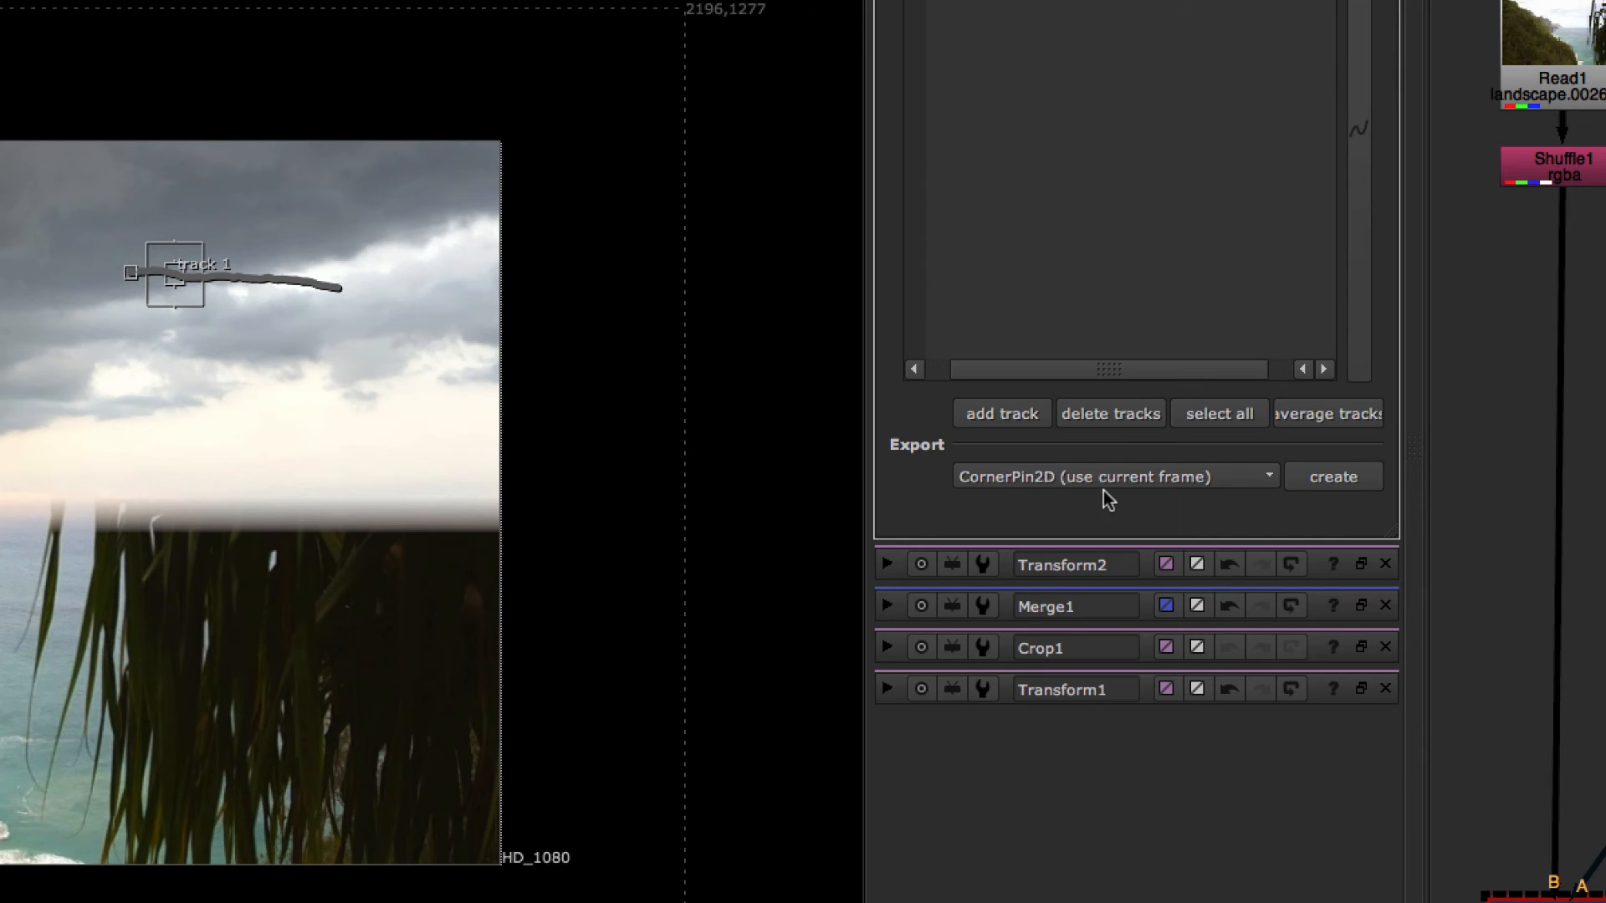
click(1053, 482)
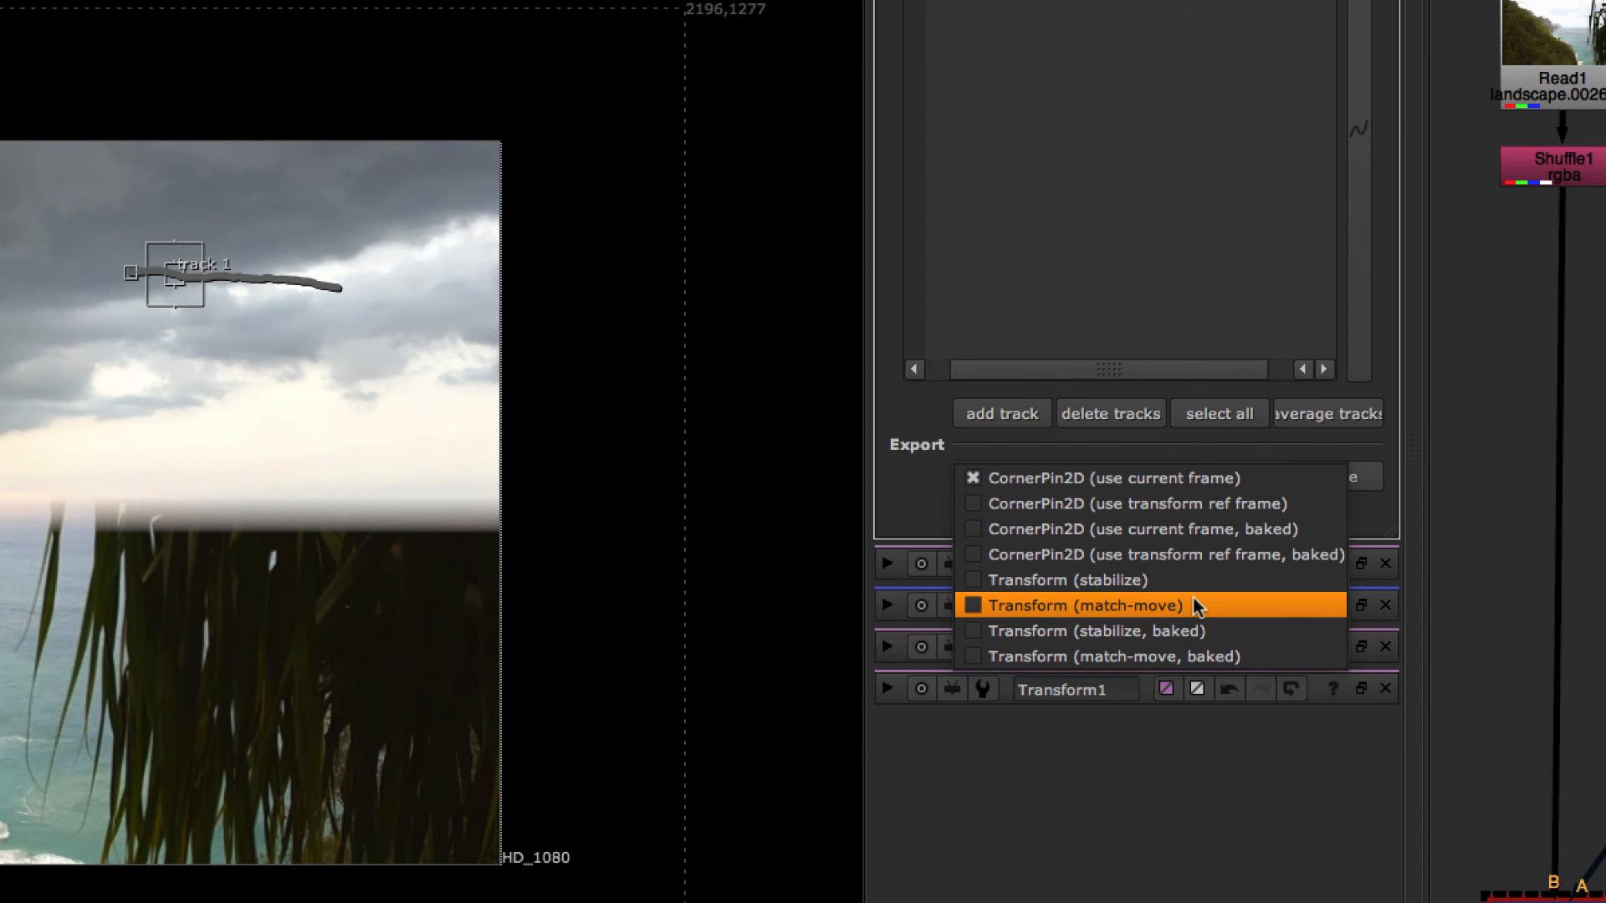
click(901, 477)
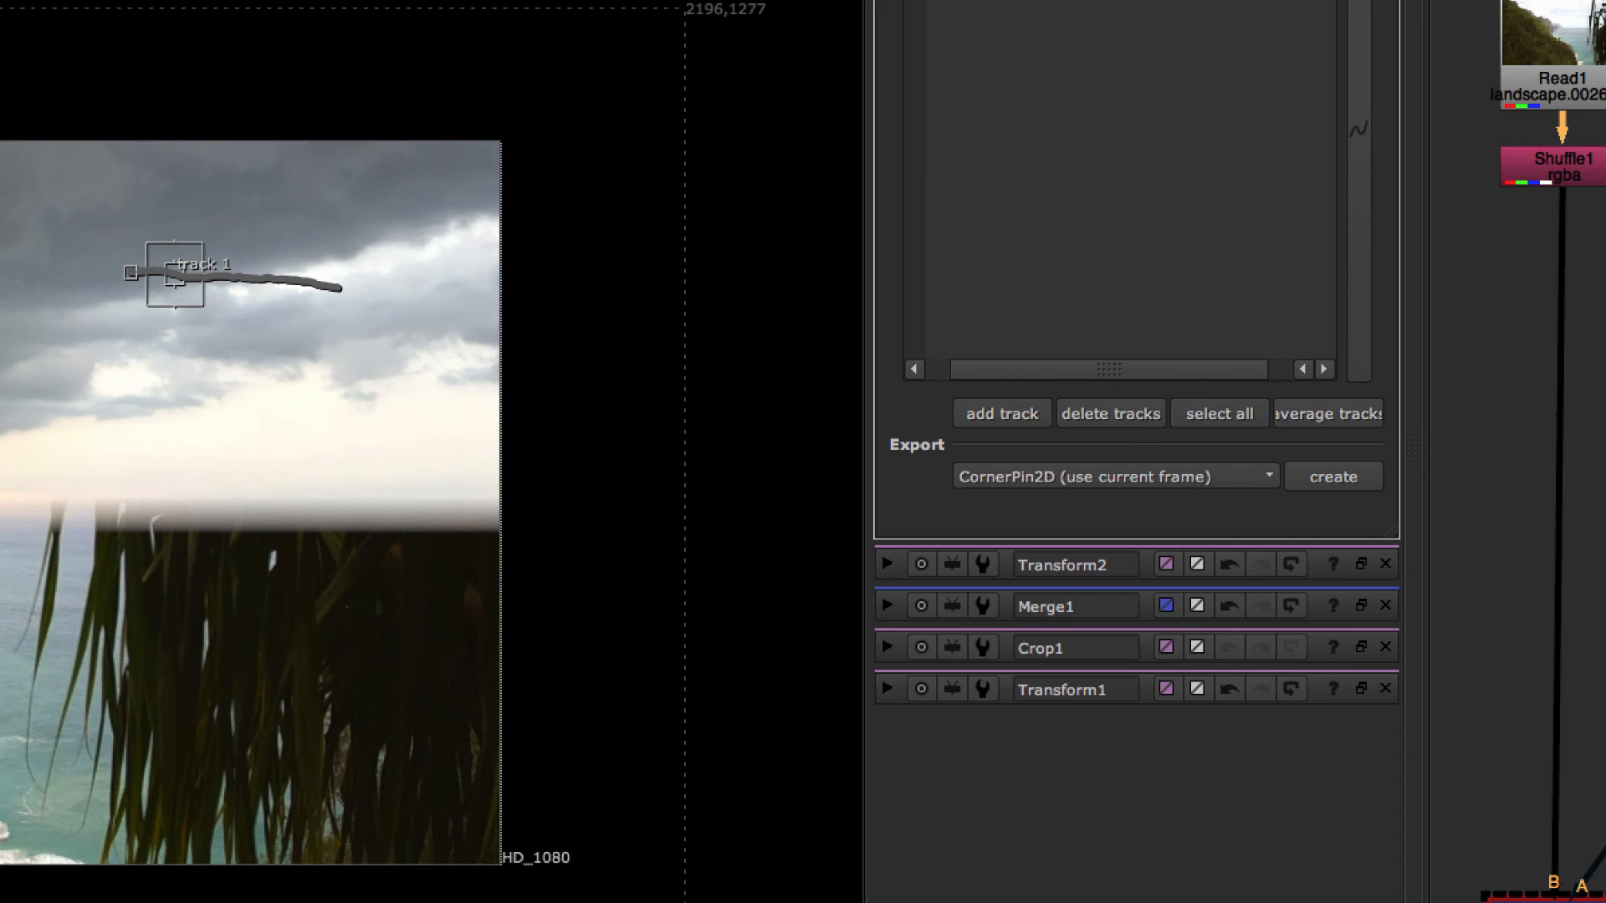
middle_drag(1543, 451, 1553, 447)
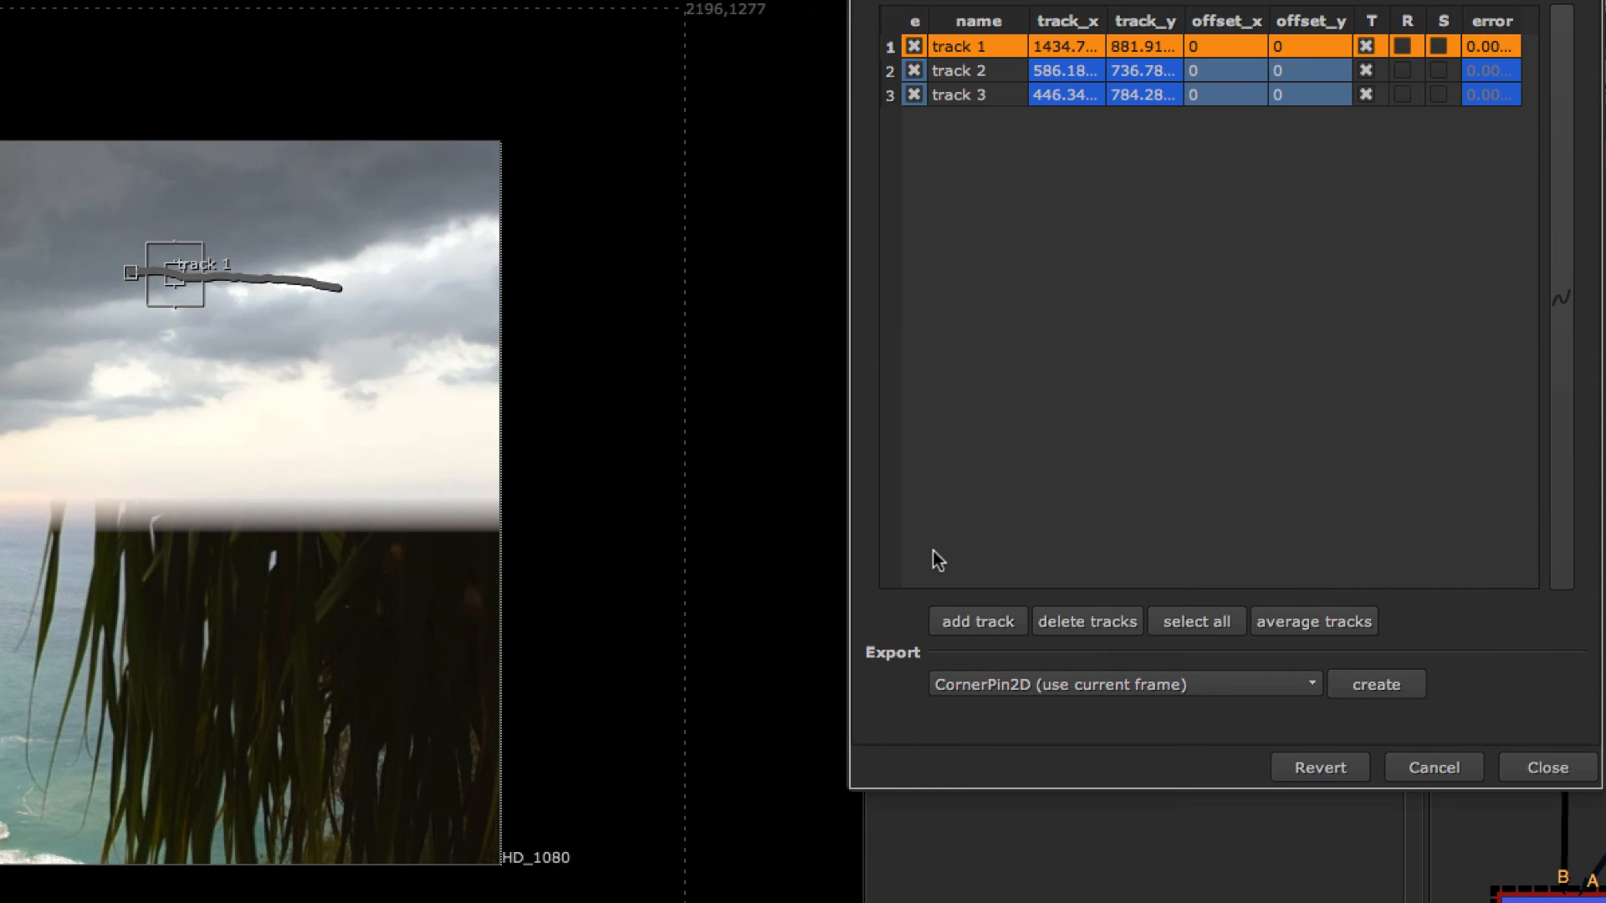
click(1019, 684)
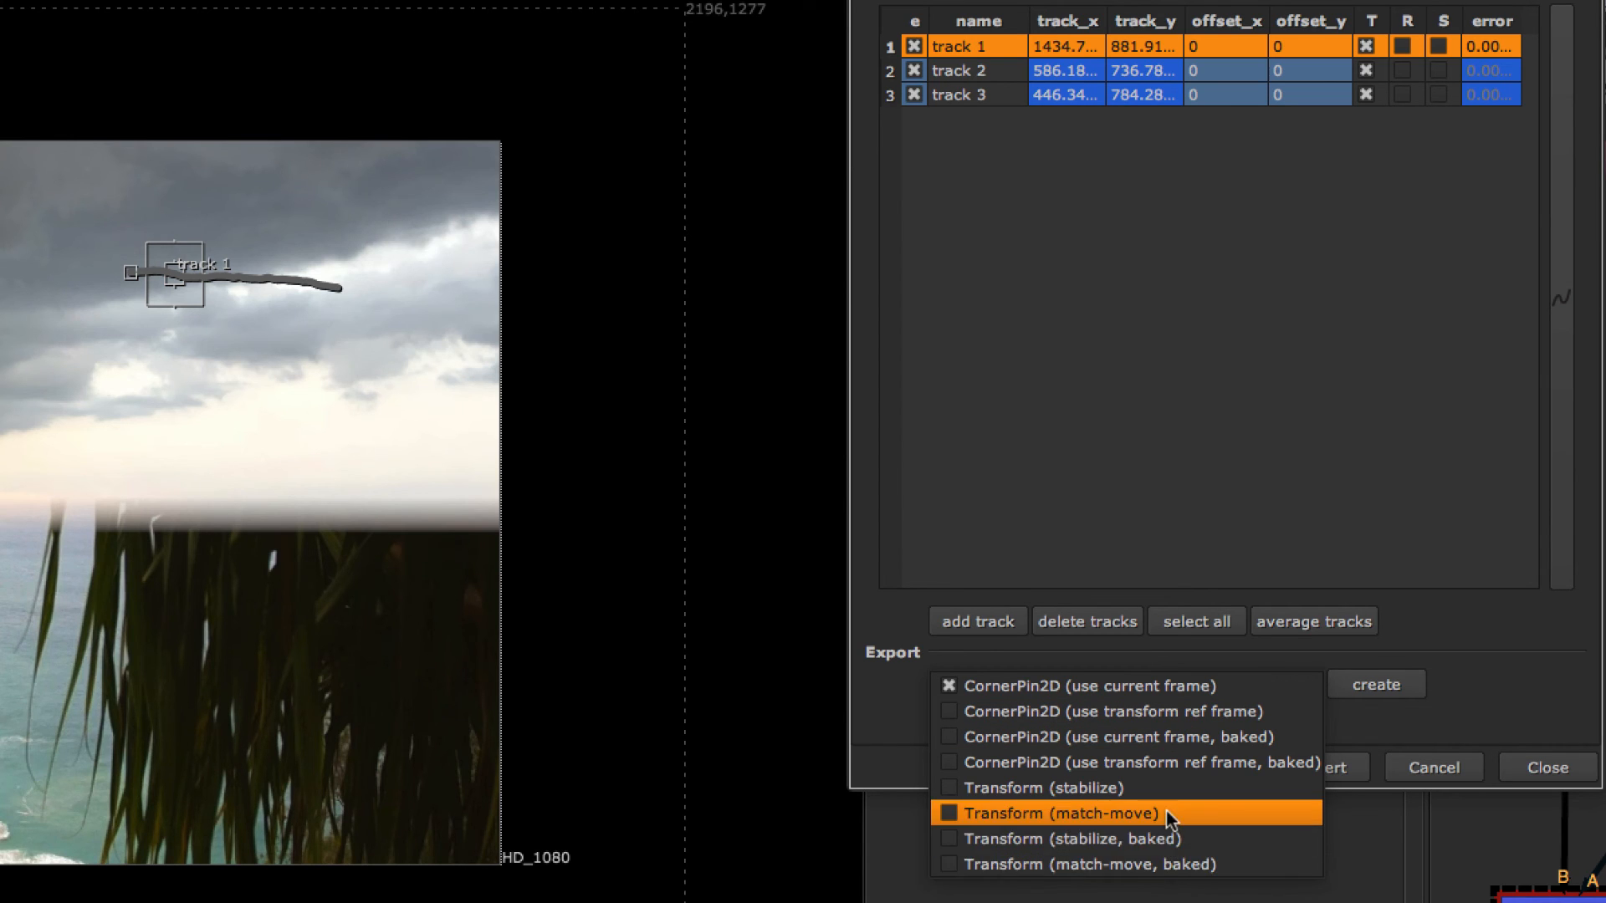
click(1079, 816)
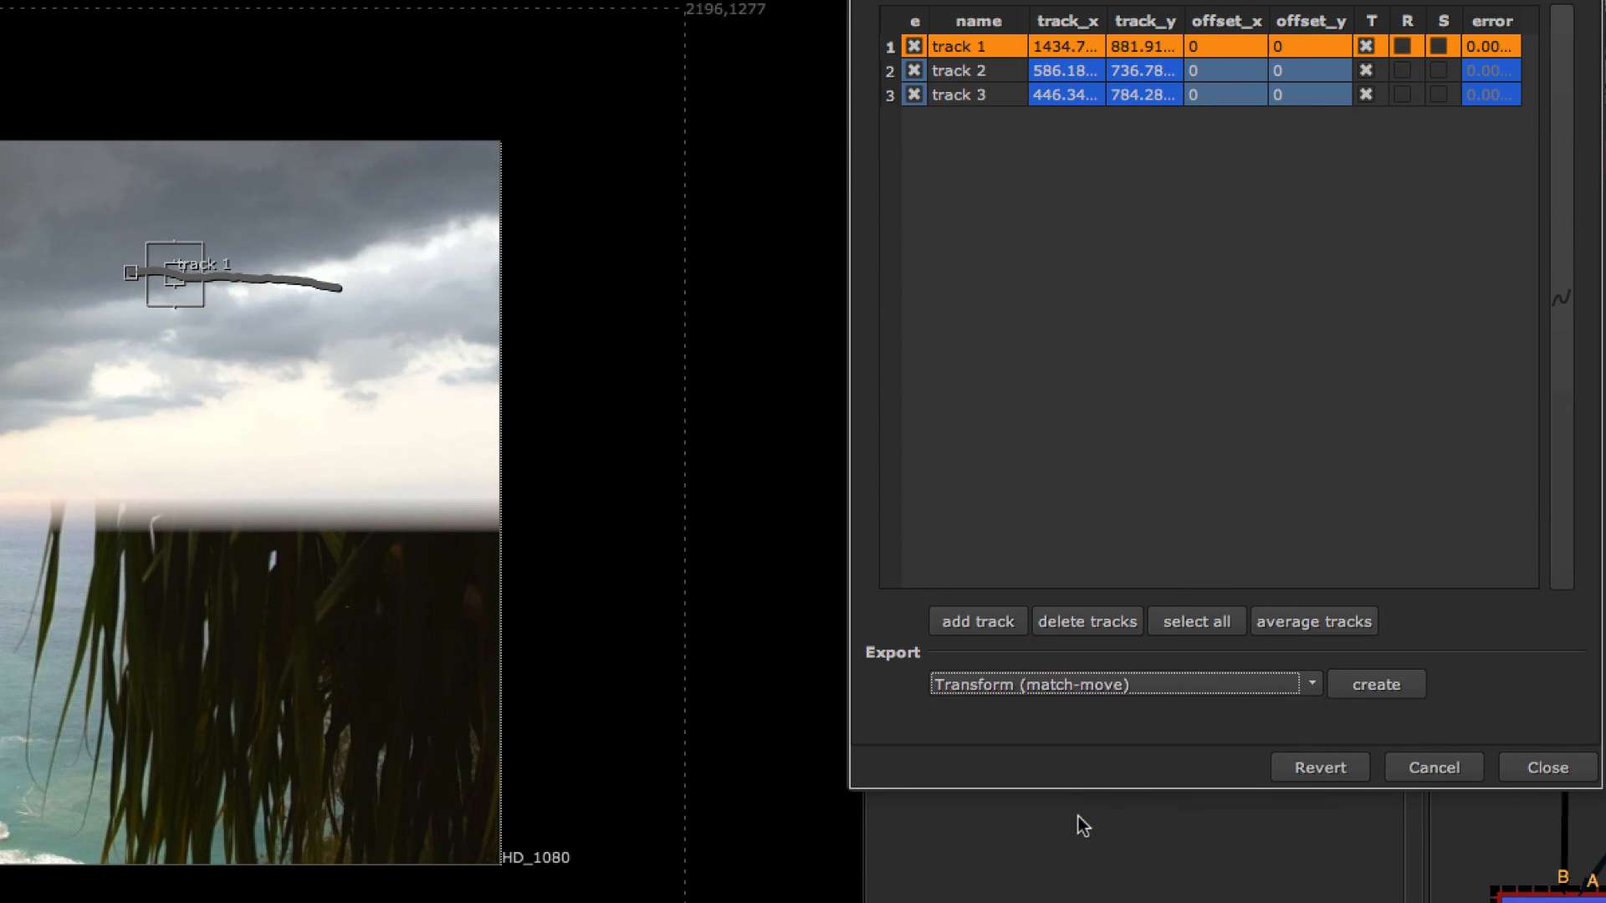
click(1372, 682)
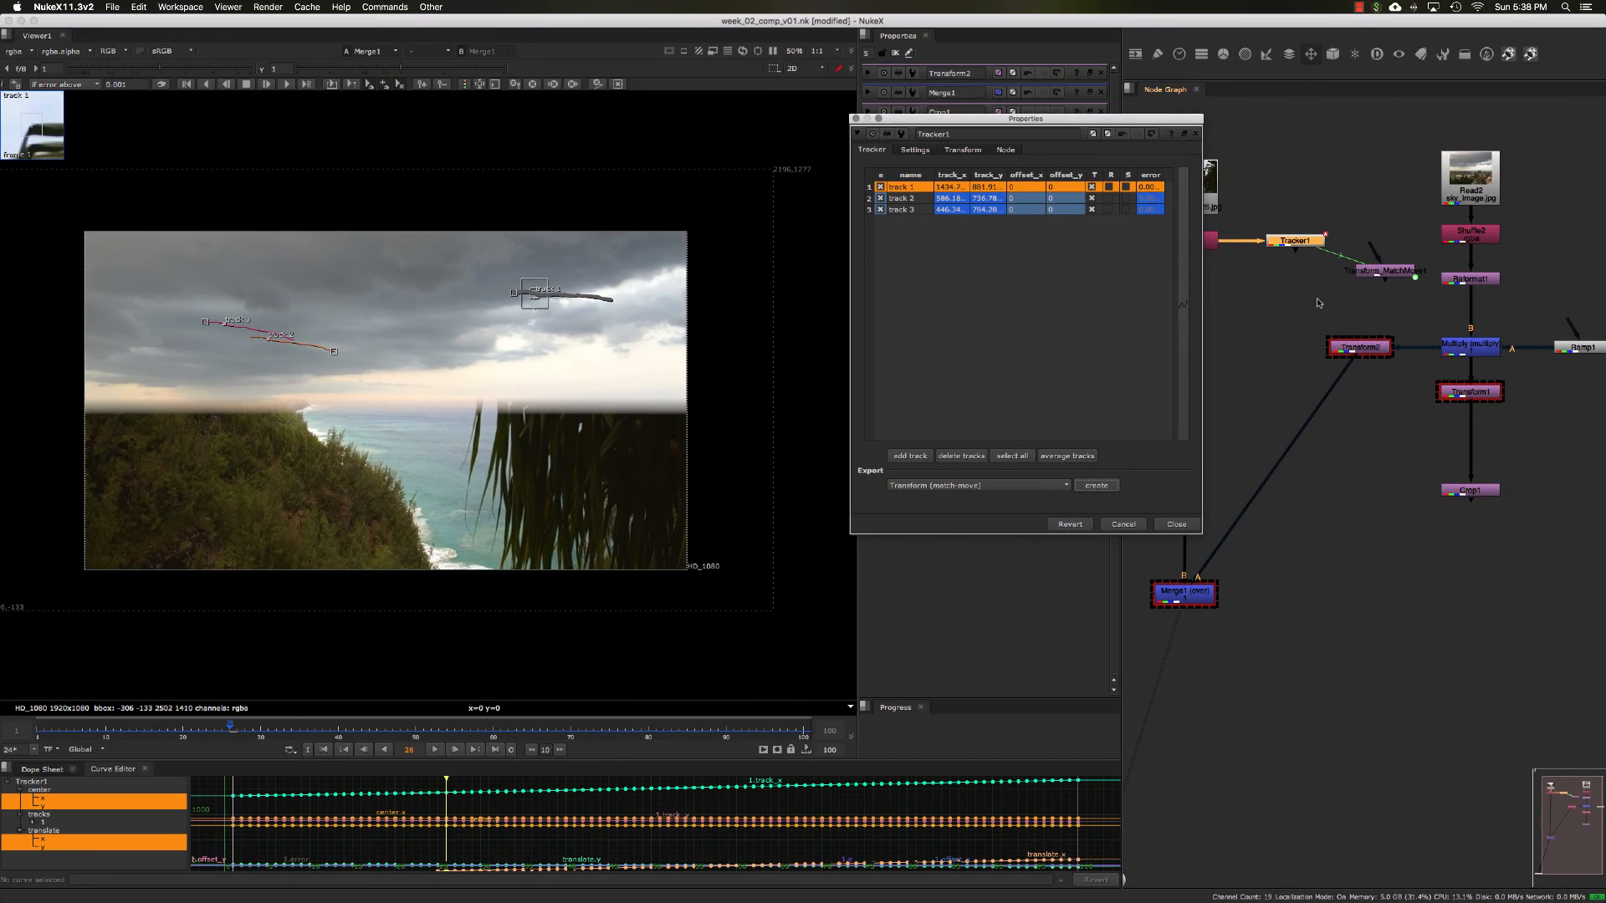
- Place the exported match-move node below the sky's Transform and open its settings alongside the Tracker's transform settings
drag(1385, 270, 1364, 431)
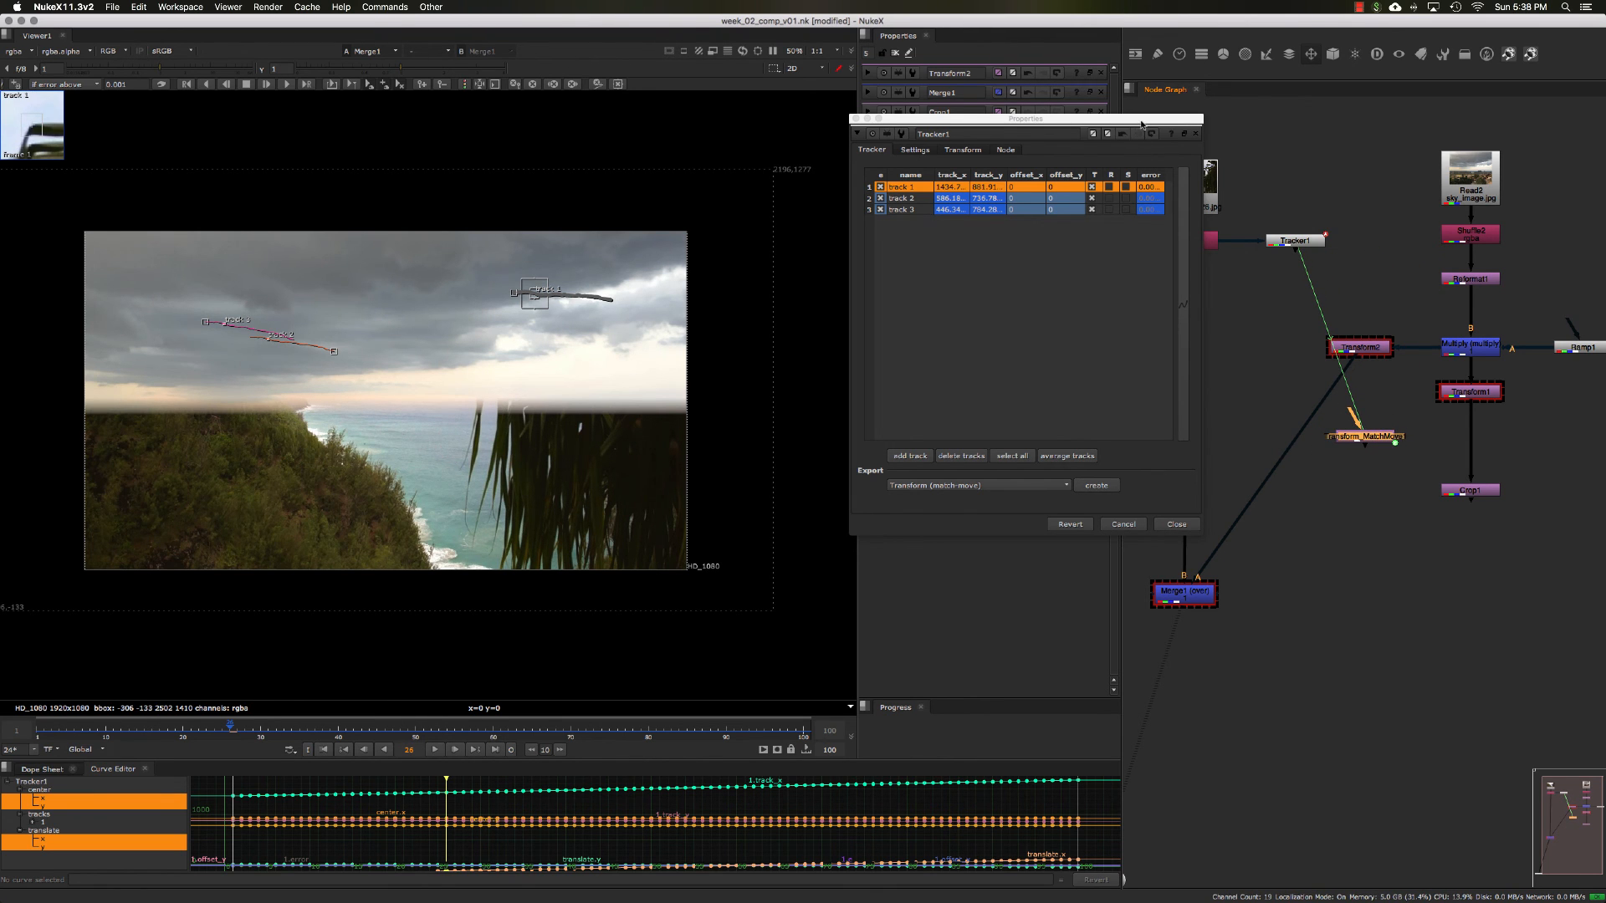
drag(1152, 125, 1048, 343)
double_click(1361, 437)
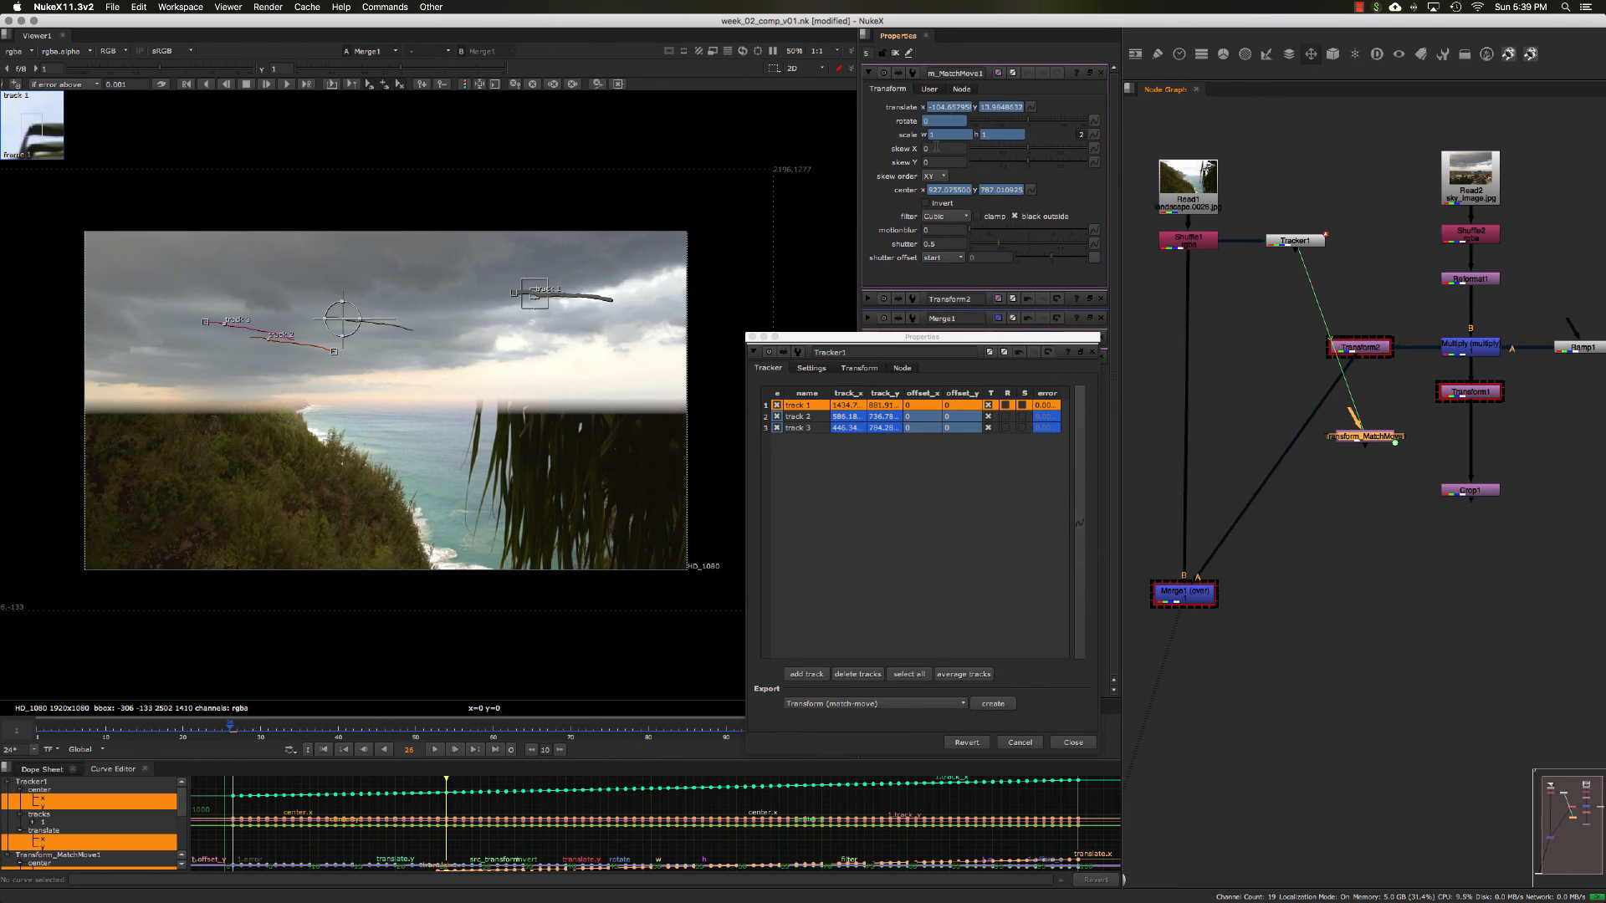
click(858, 371)
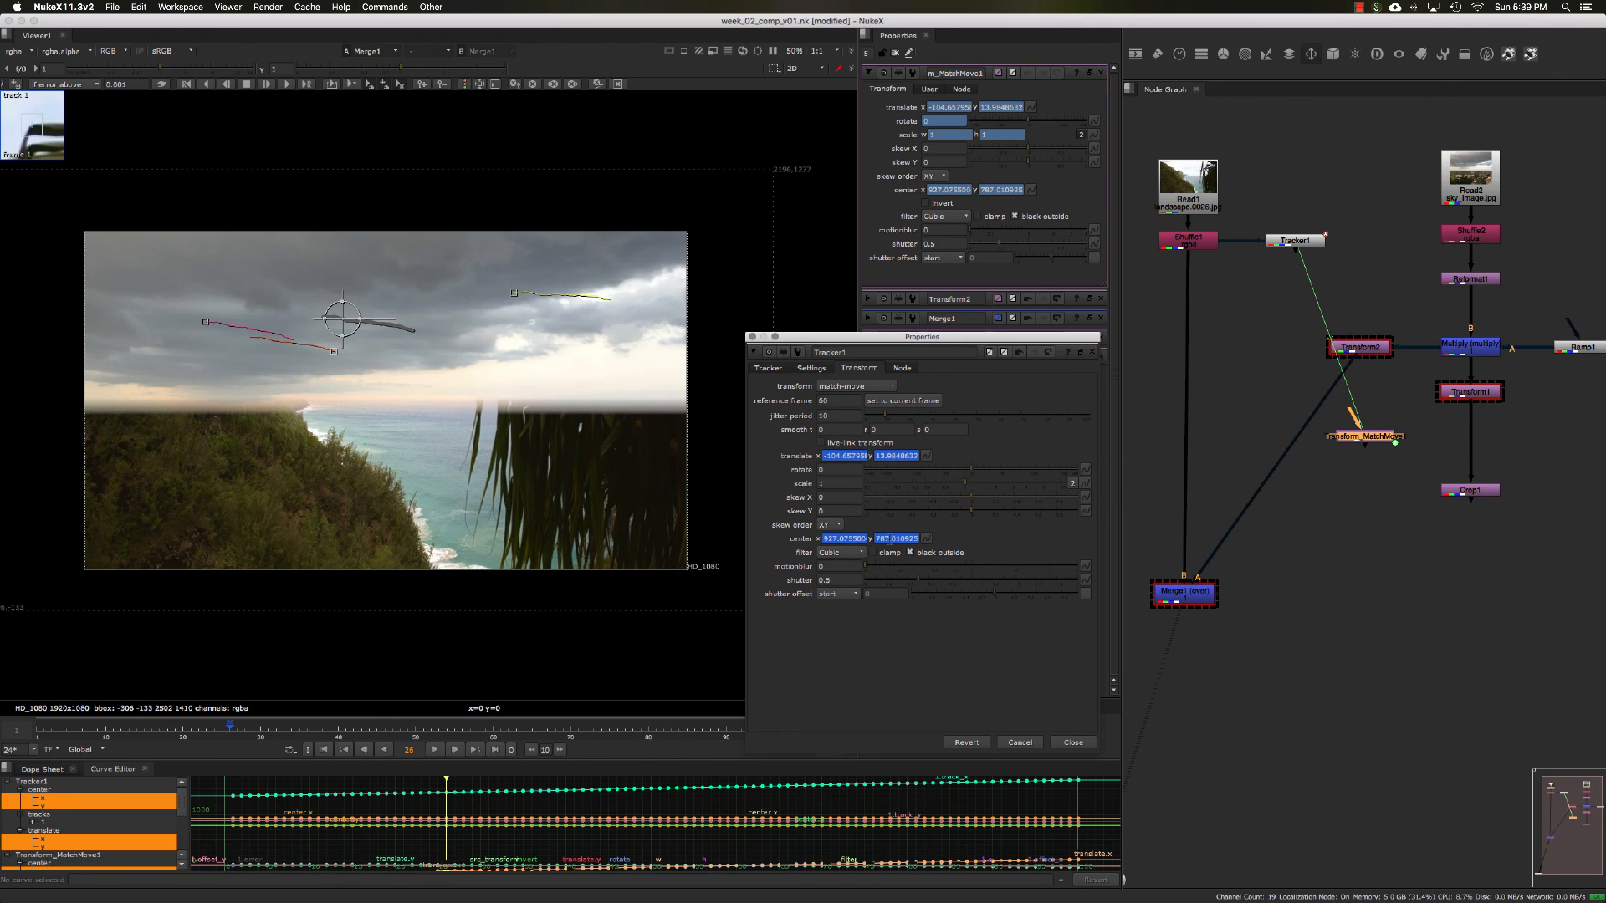
- Export the Tracker's tracks as a Transform (match-move, baked) node and place it below the linked match-move node
click(1268, 242)
drag(1018, 336, 1067, 307)
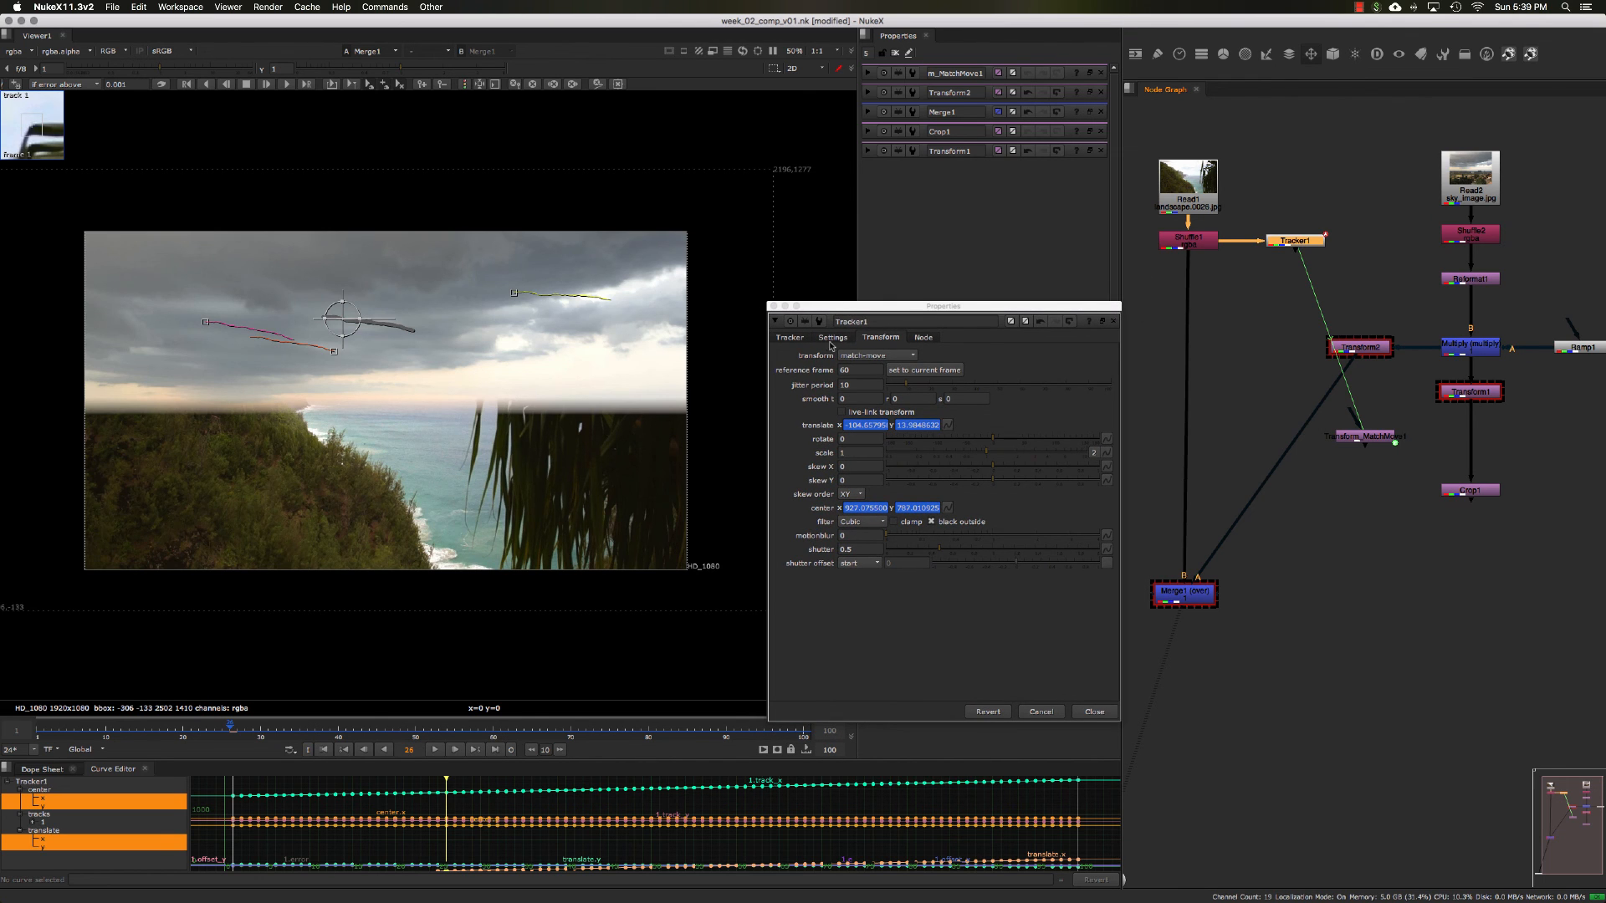
click(790, 337)
drag(903, 305, 901, 276)
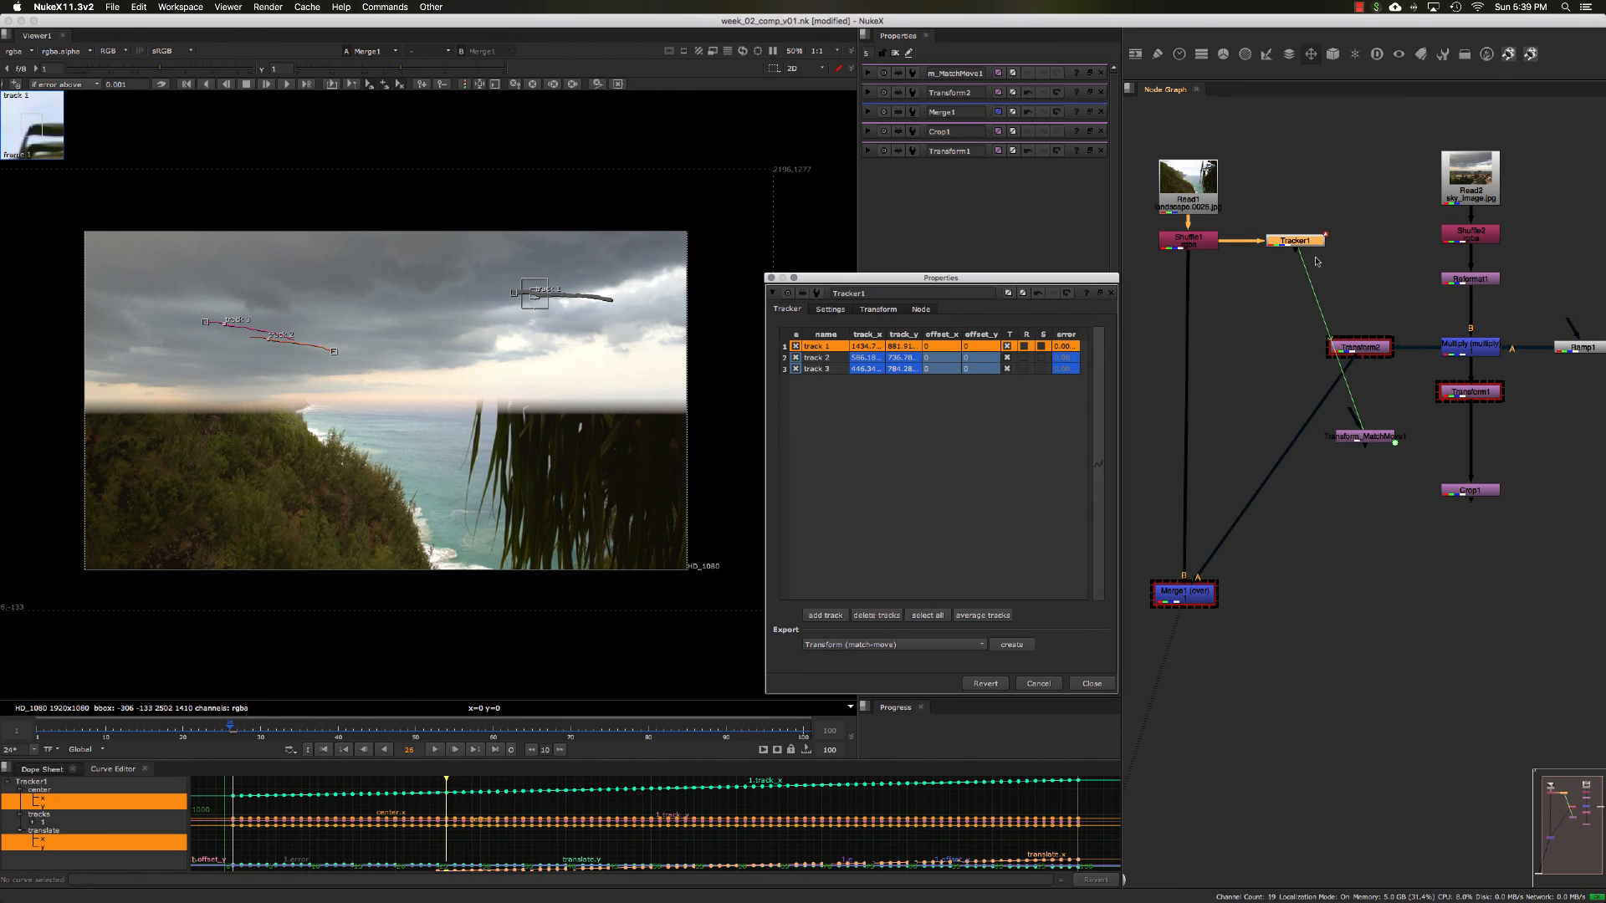
click(826, 646)
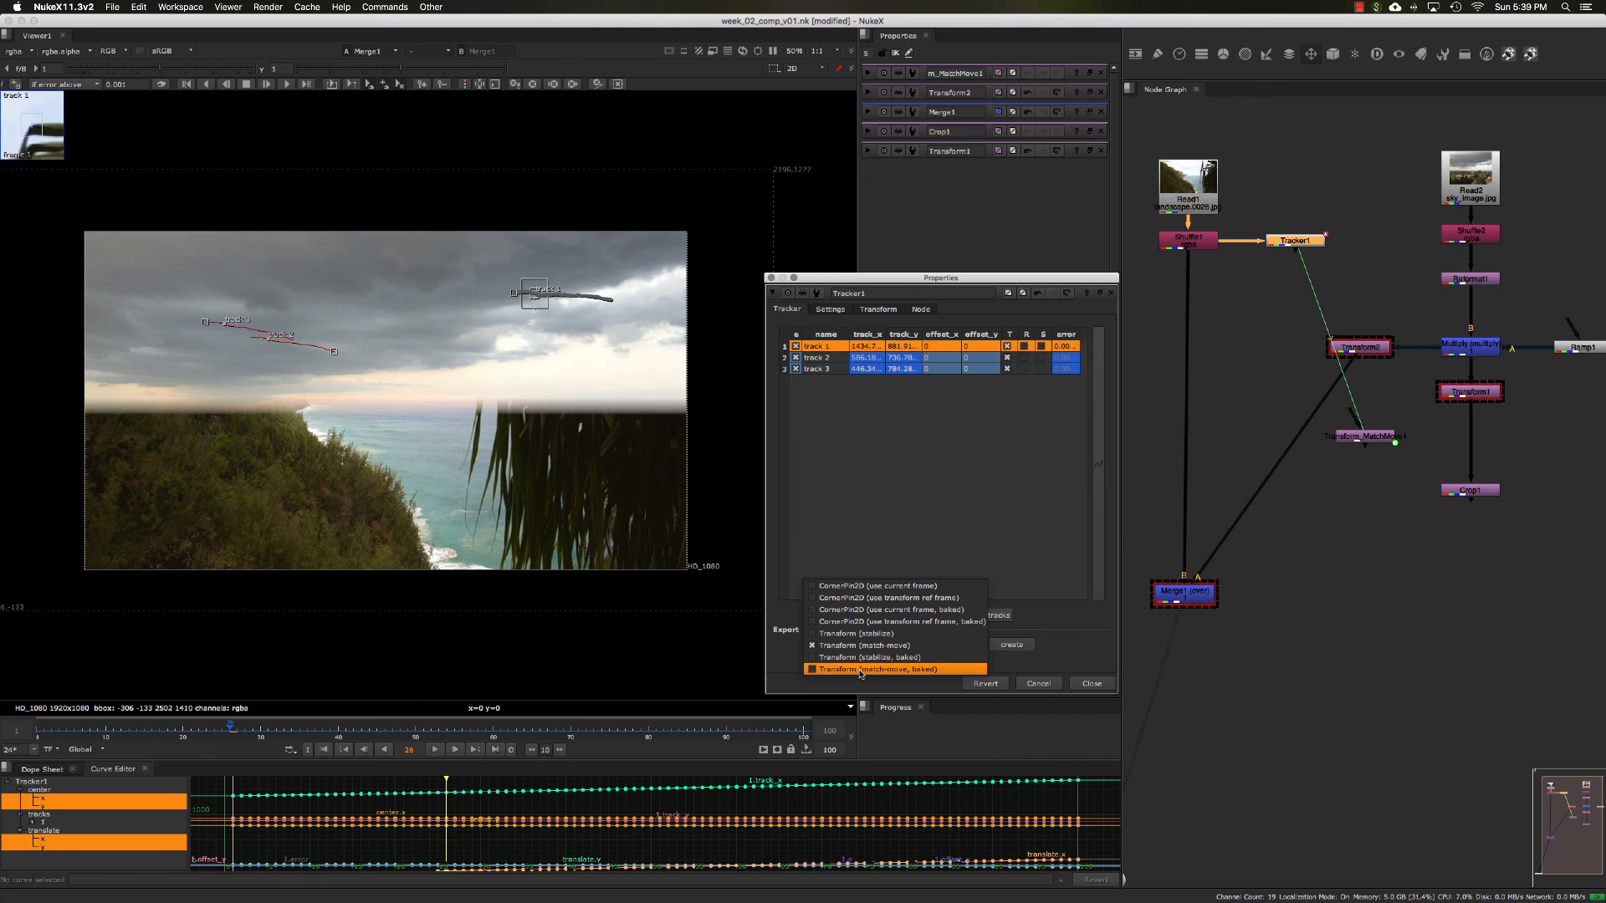
click(858, 670)
click(1009, 646)
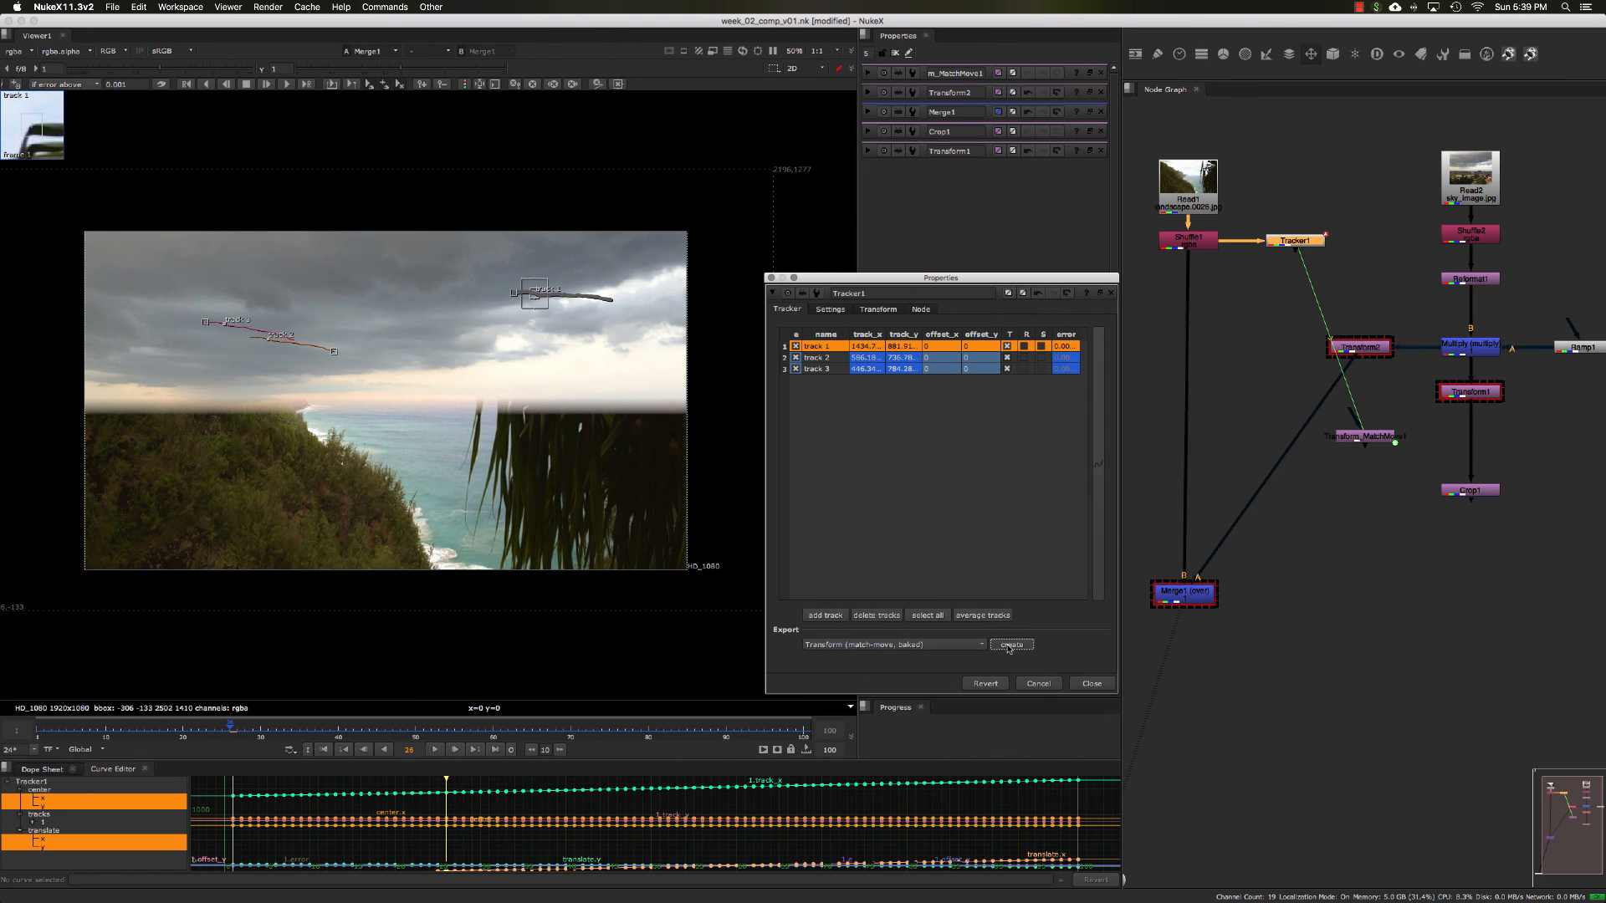
drag(1355, 295, 1332, 485)
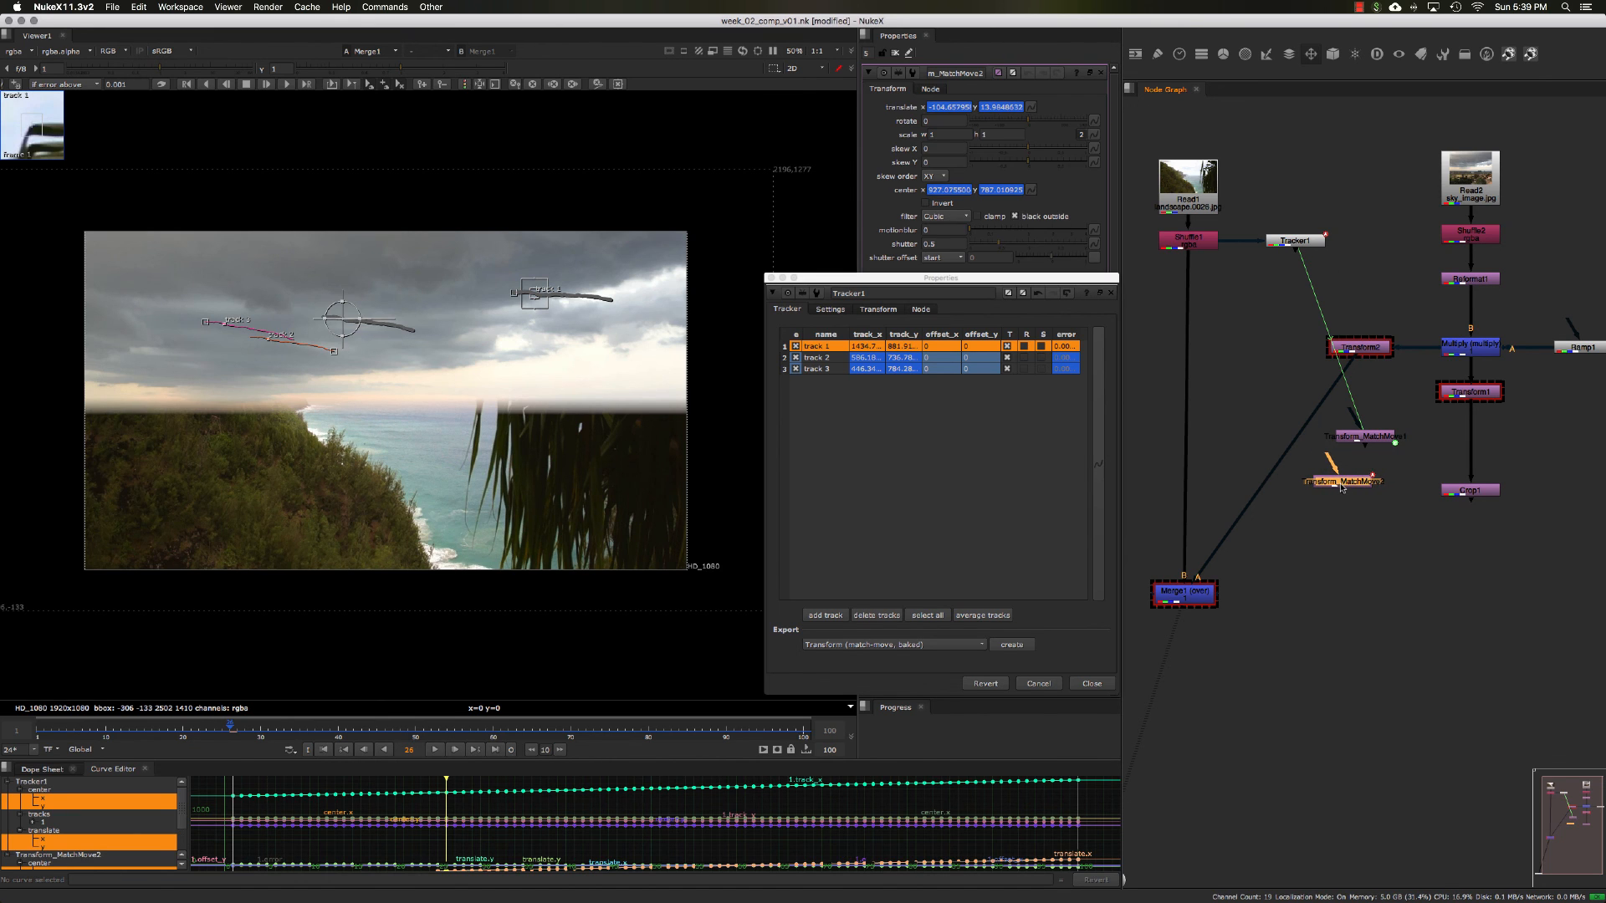
mouse_move(1328, 486)
mouse_down()
mouse_move(1348, 475)
mouse_move(1312, 499)
mouse_up()
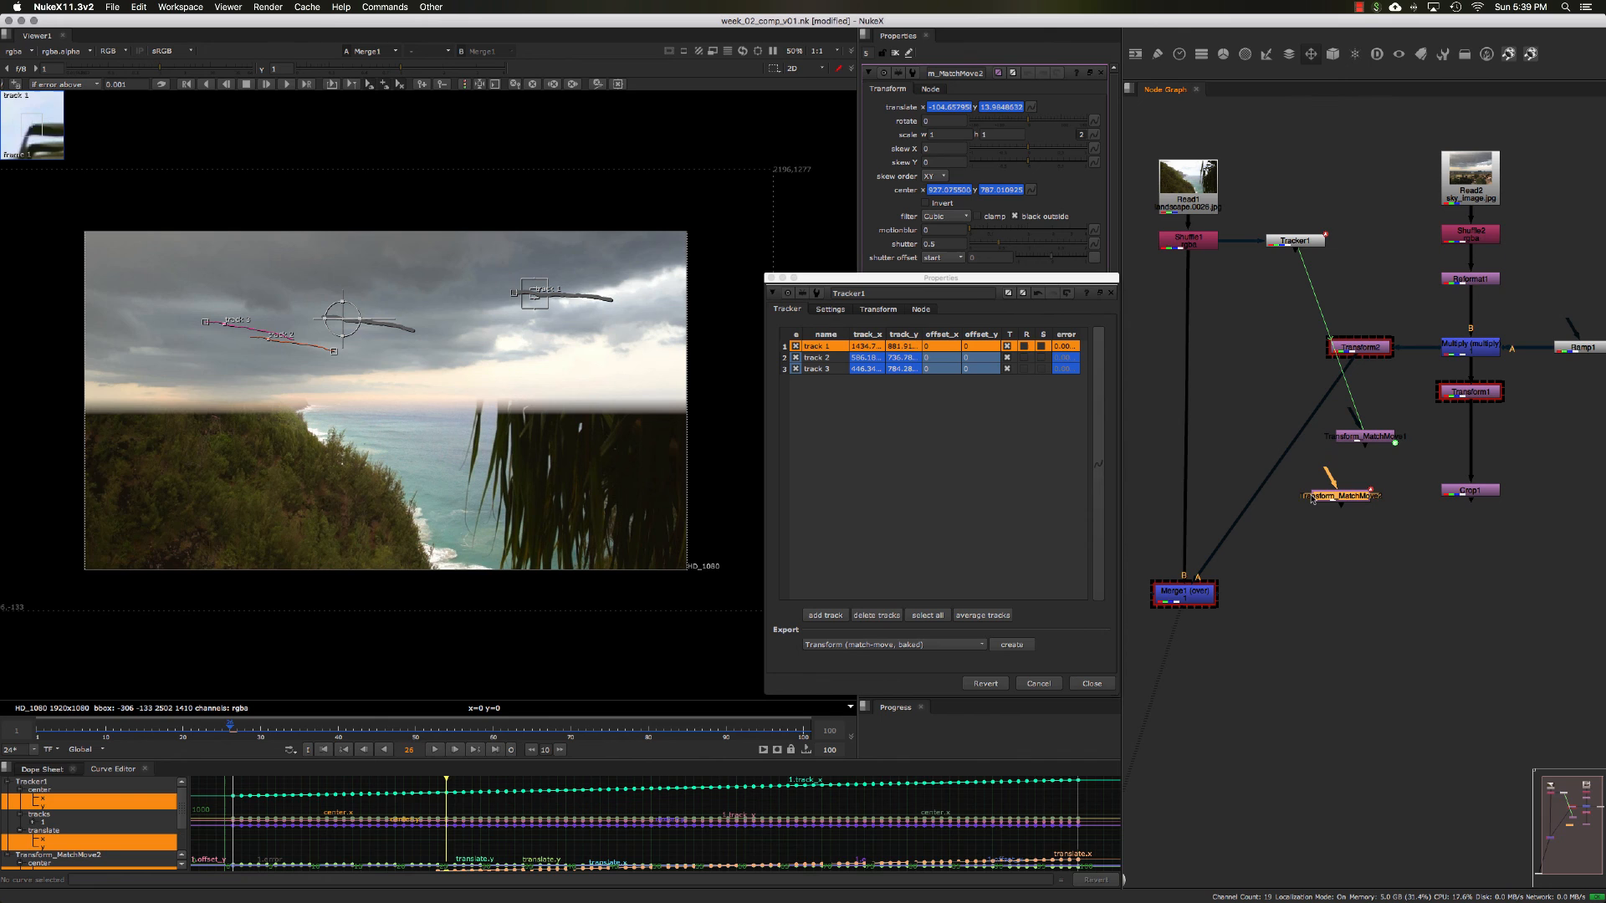
- Open the linked match-move node's settings and set the Tracker's reference frame to the current frame, 26
click(1358, 443)
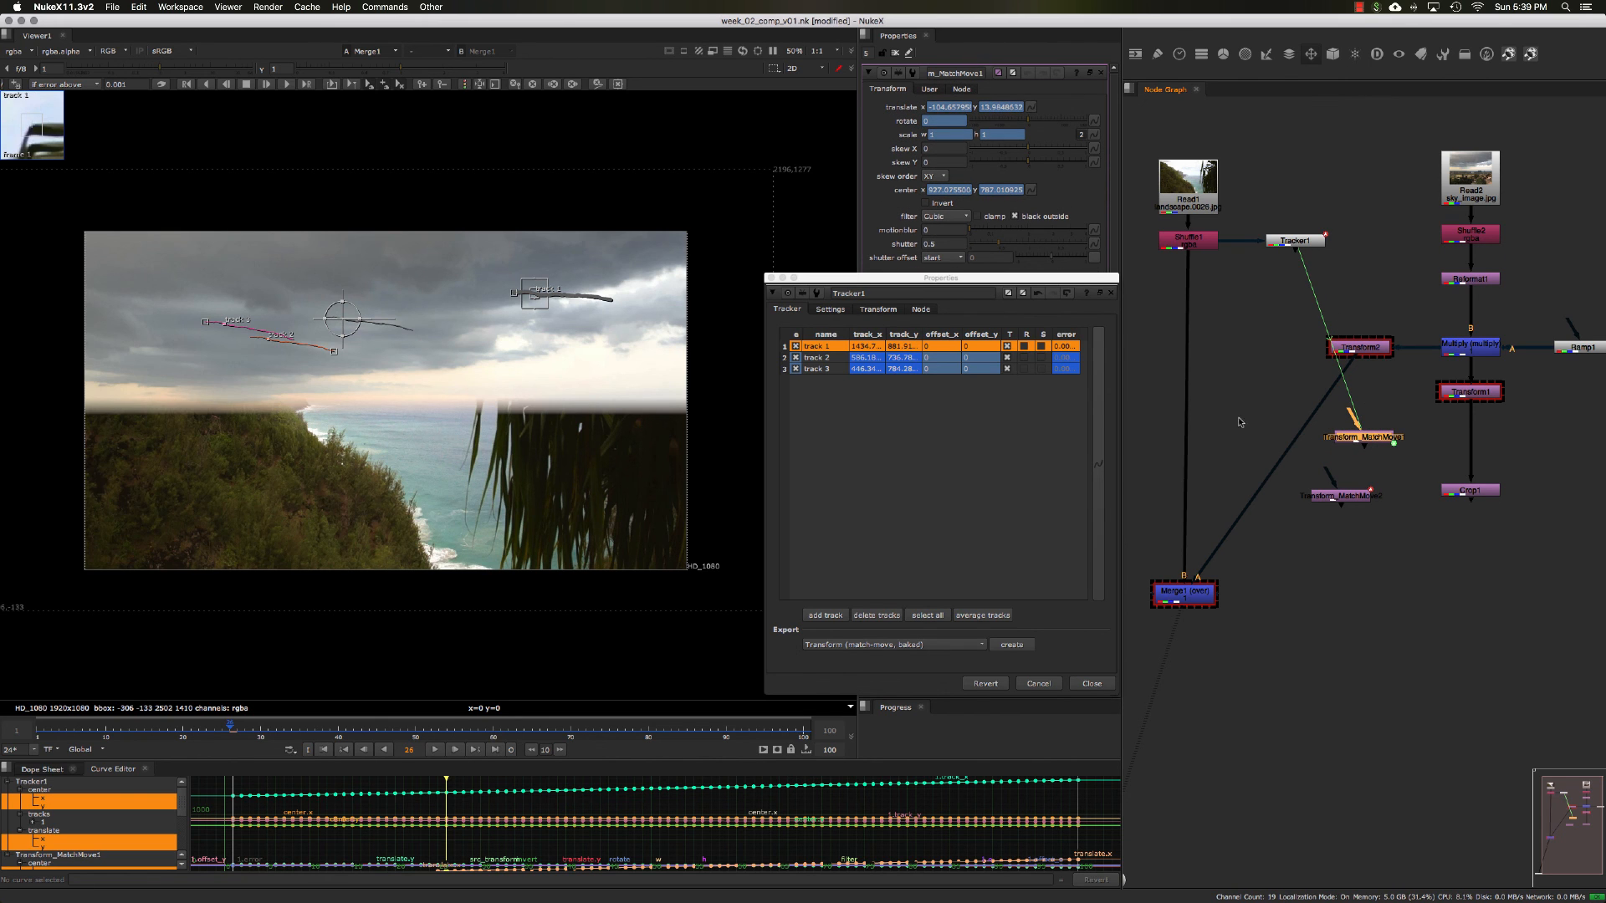
click(892, 311)
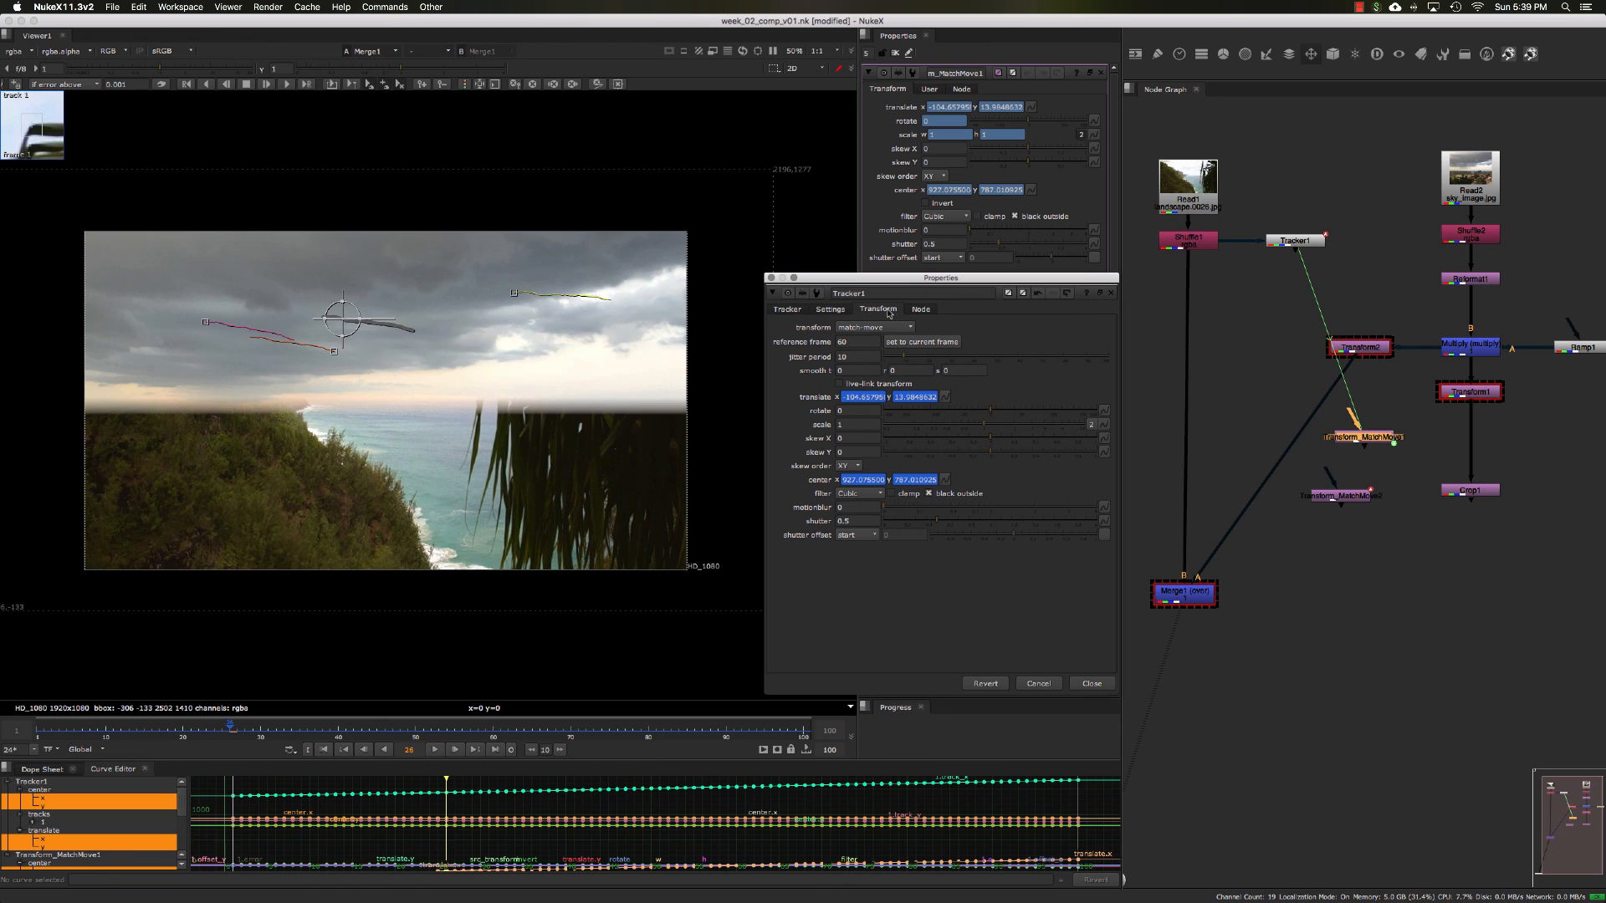
double_click(843, 342)
text(1)
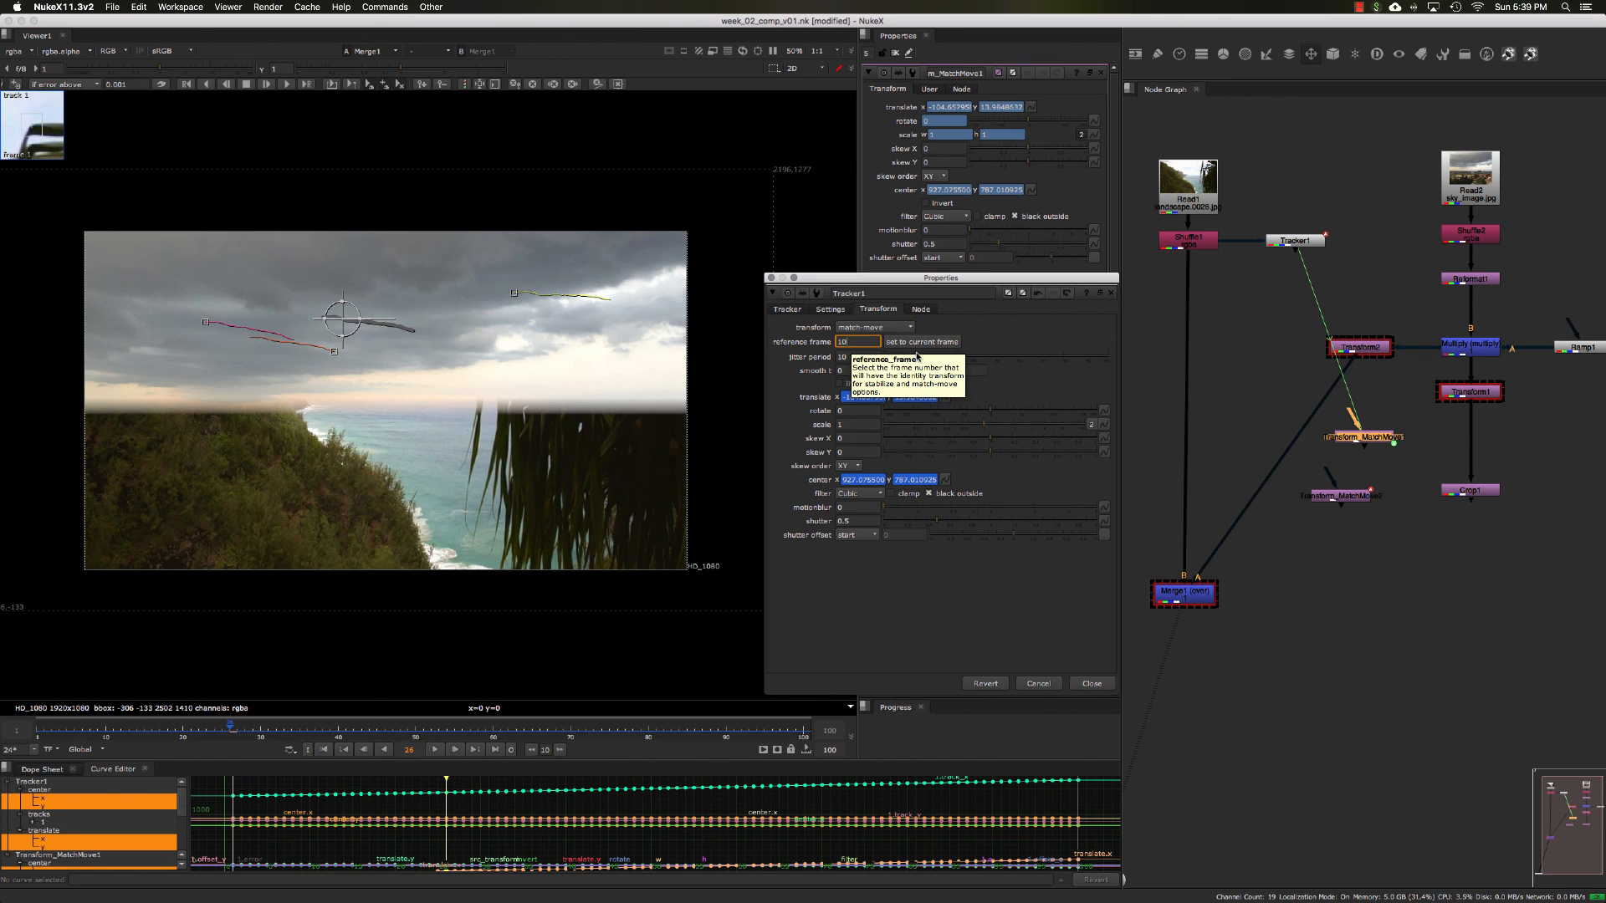
click(923, 342)
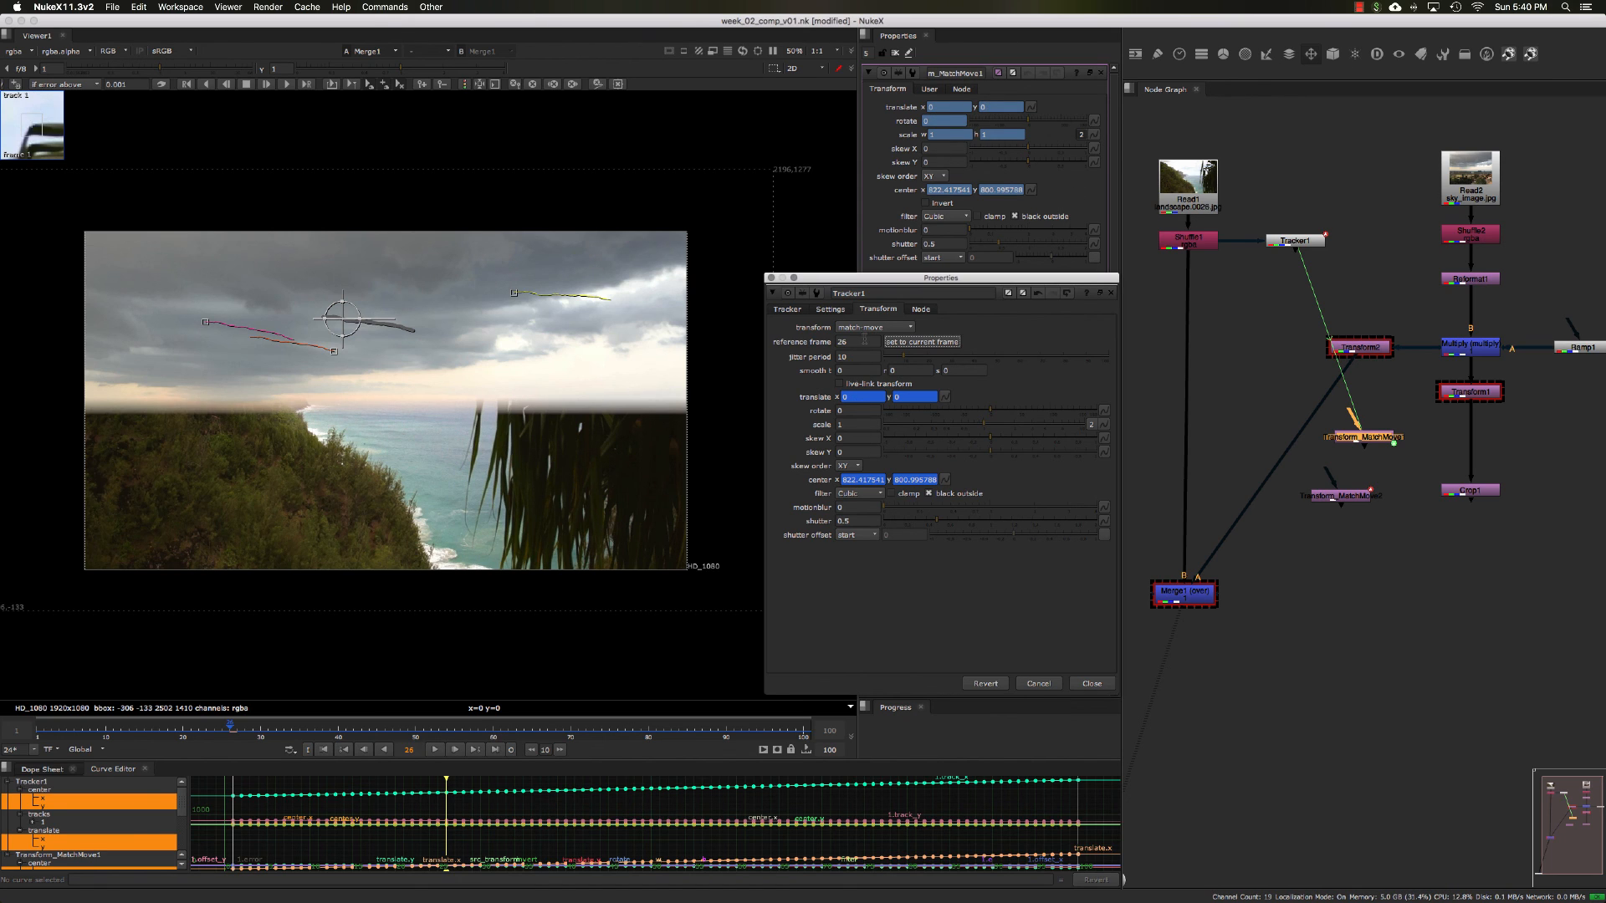
- Review the baked match-move node's values and the Tracker's export types, and close the Tracker's settings
click(1346, 497)
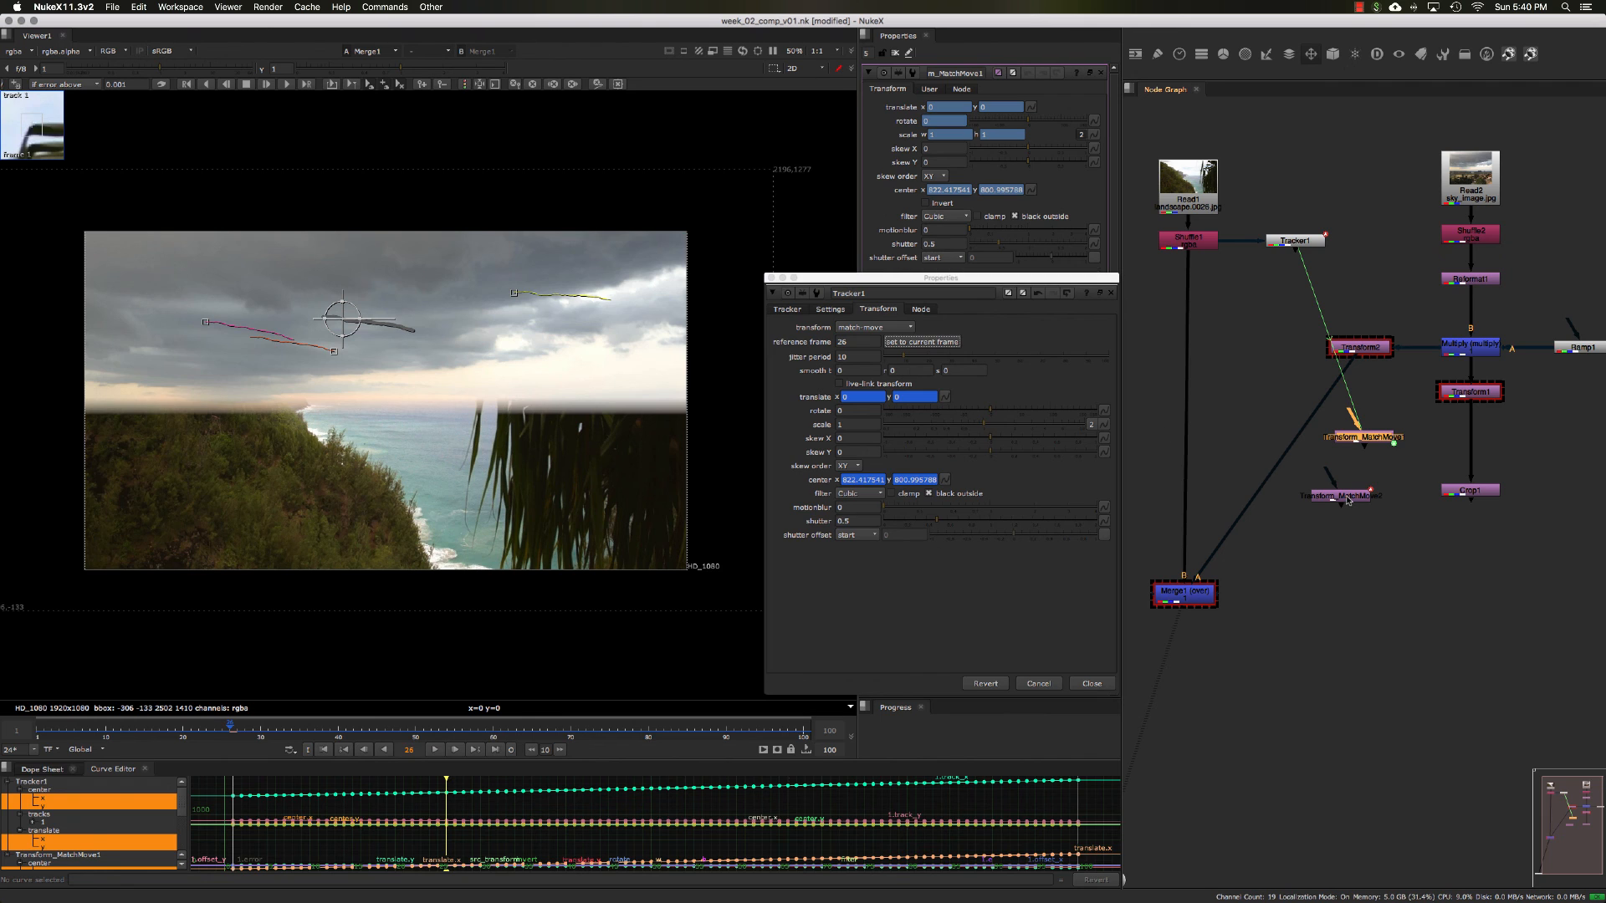
drag(1347, 500, 1352, 501)
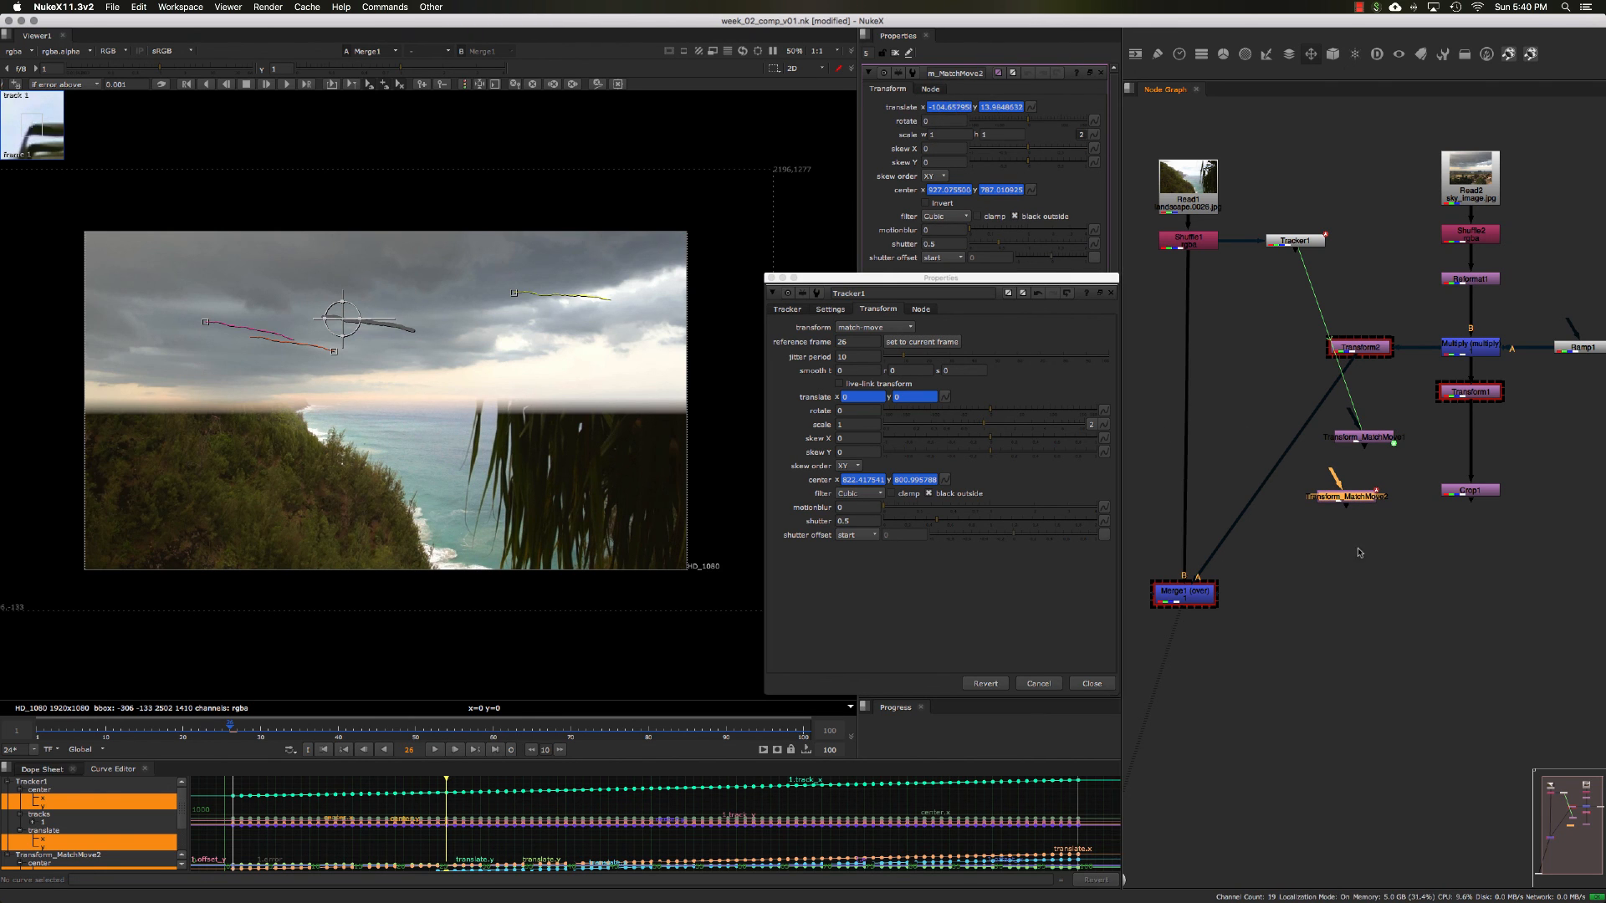
drag(1337, 498, 1347, 491)
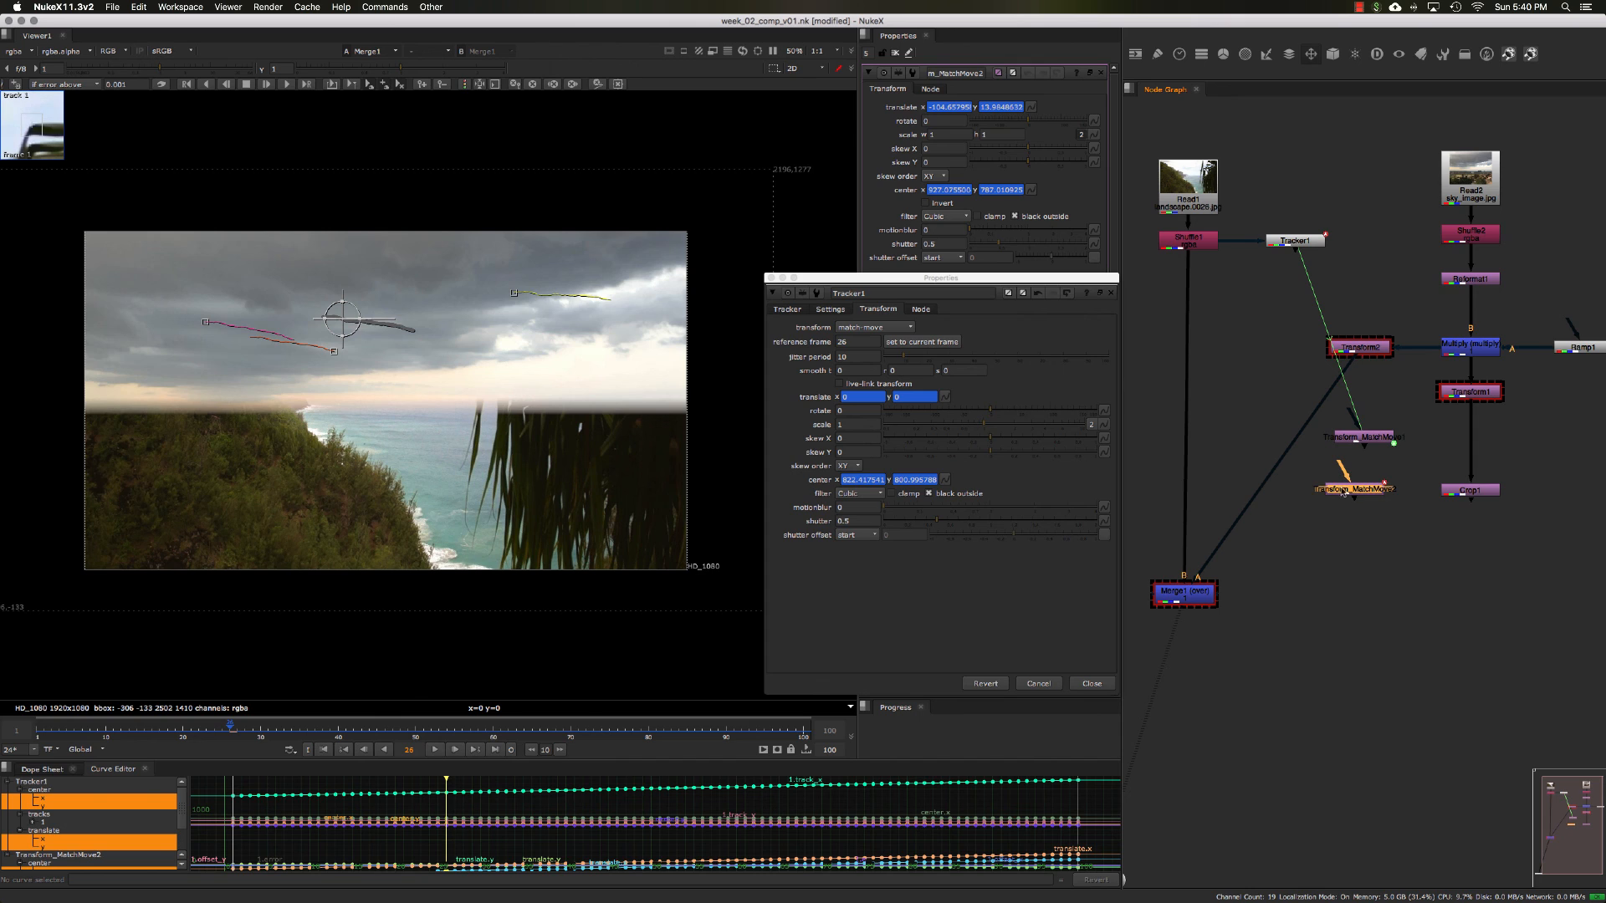
click(788, 309)
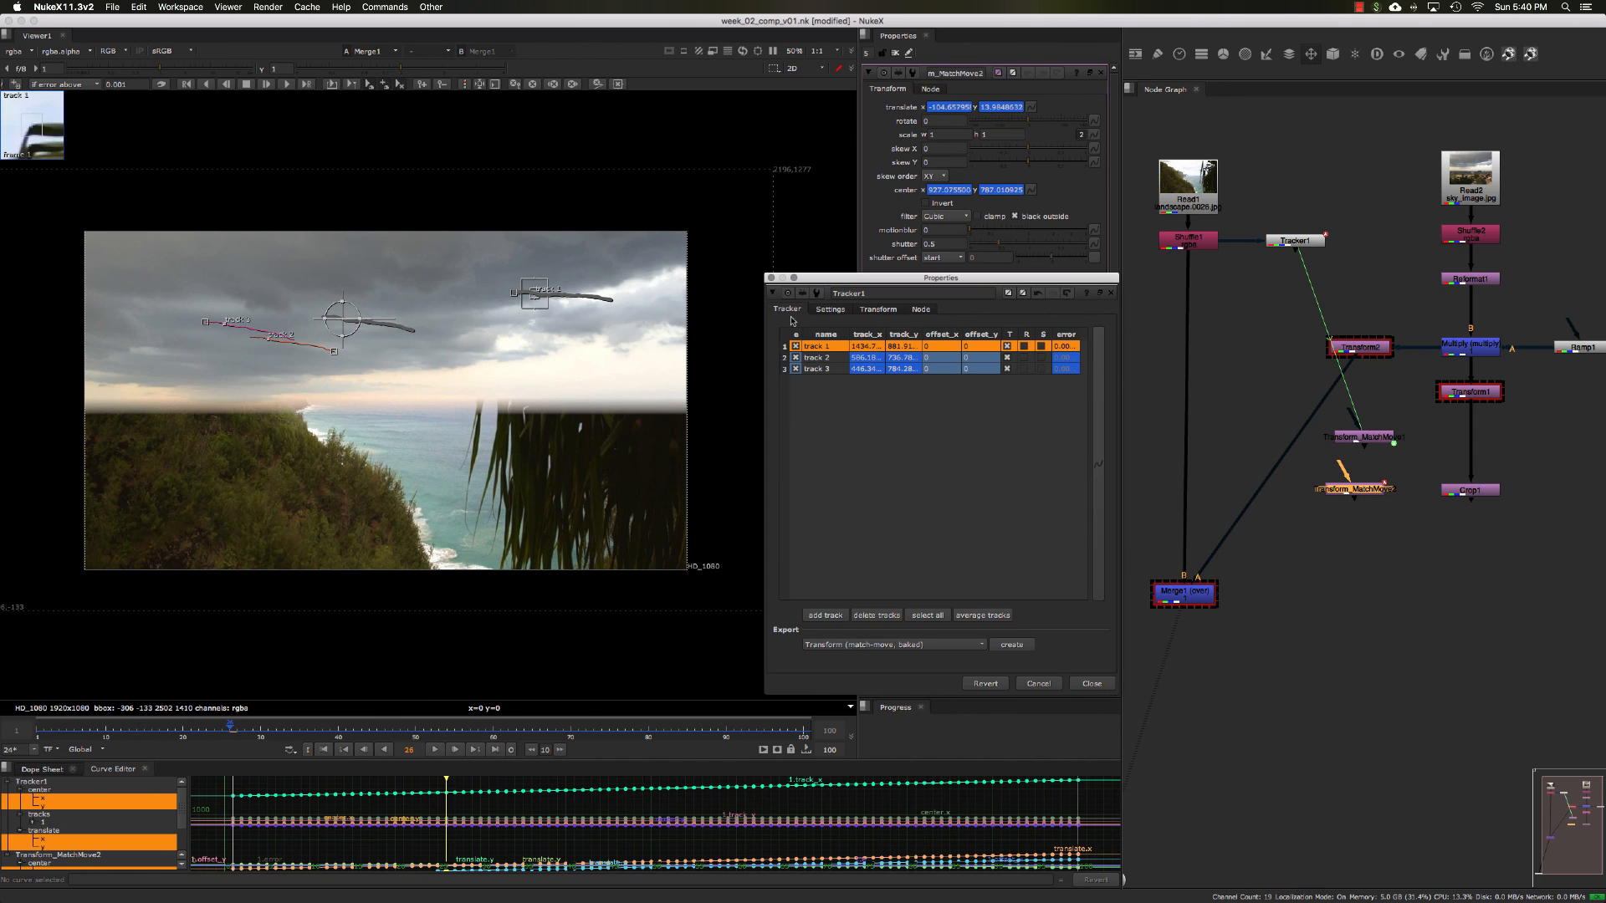
click(906, 646)
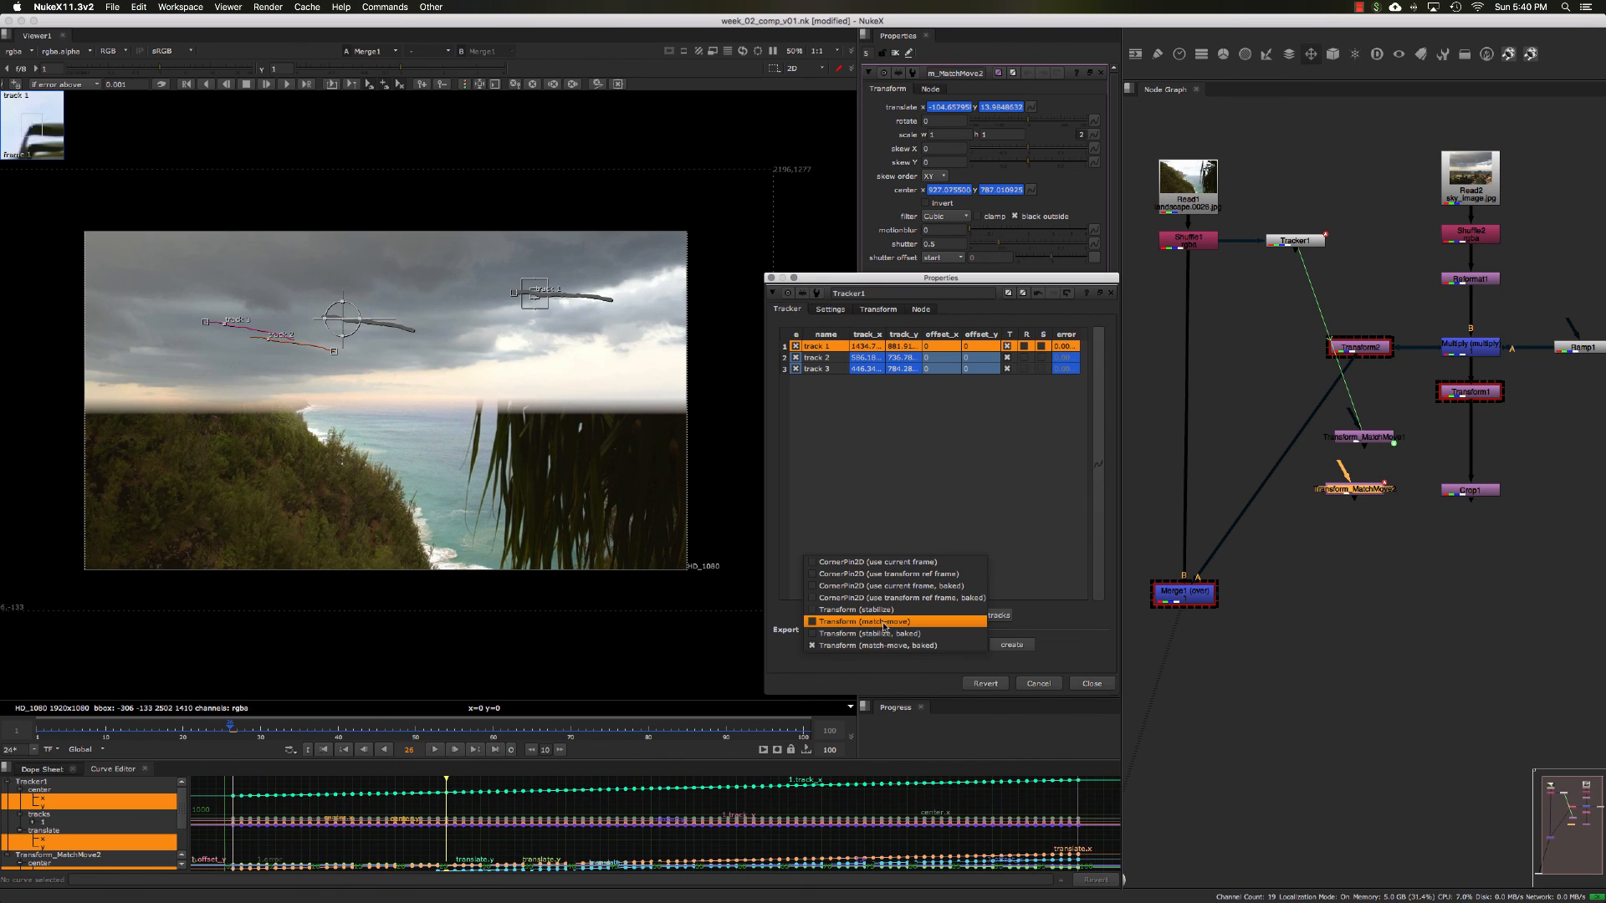
click(1037, 621)
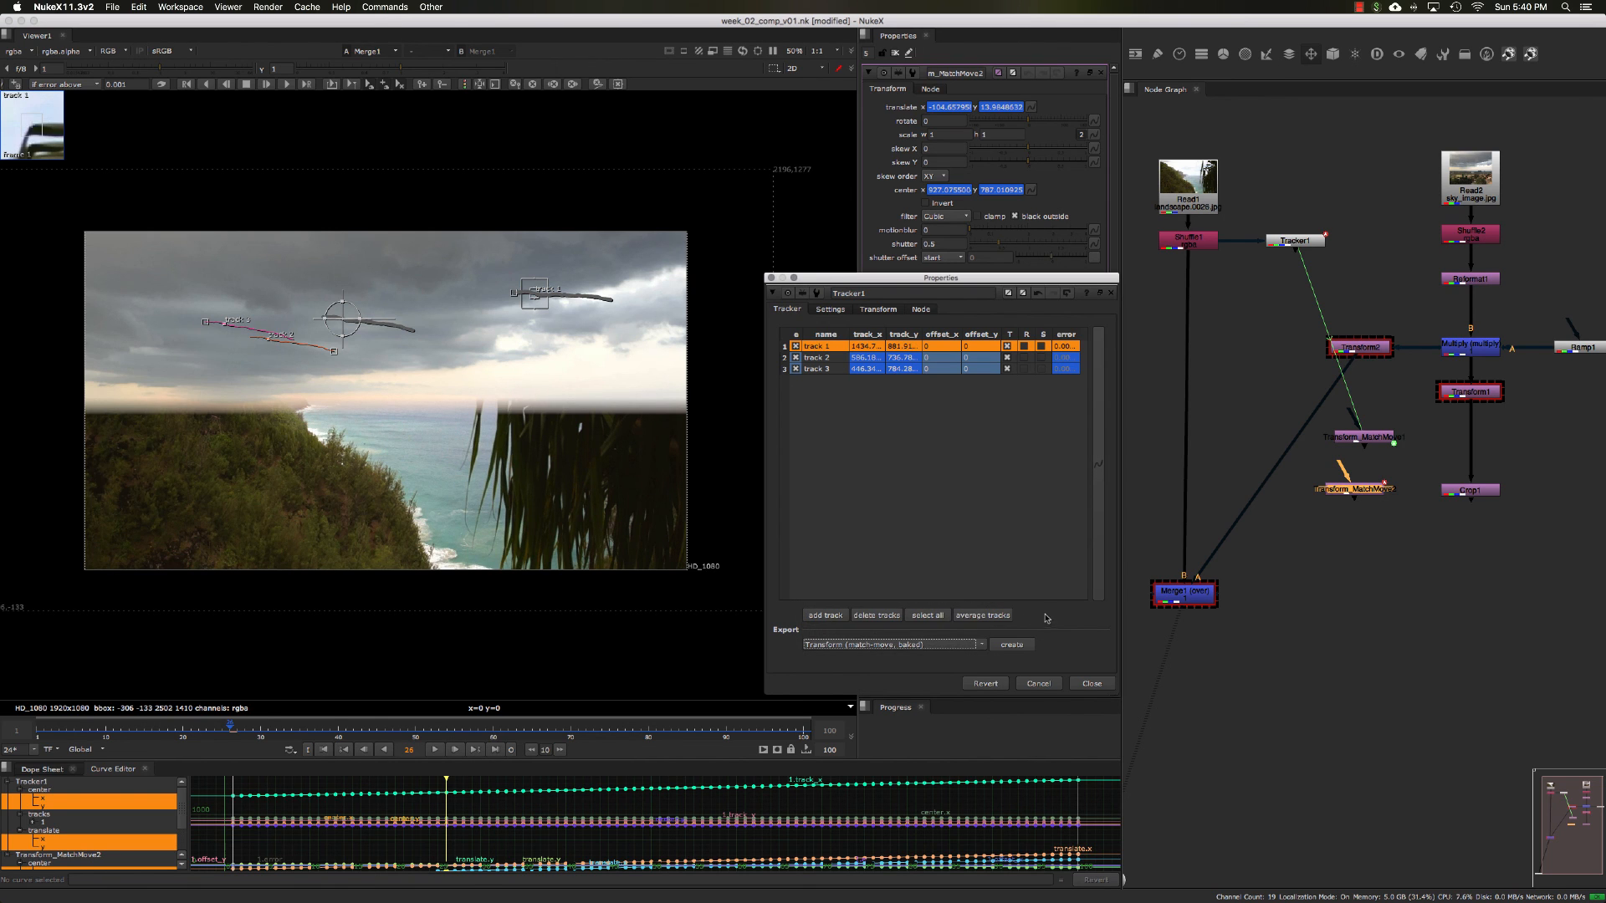
click(1087, 682)
- Move the linked match-move node below the Tracker, and insert the baked match-move node and the Crop below the Transform feeding the Merge
drag(1369, 443, 1269, 382)
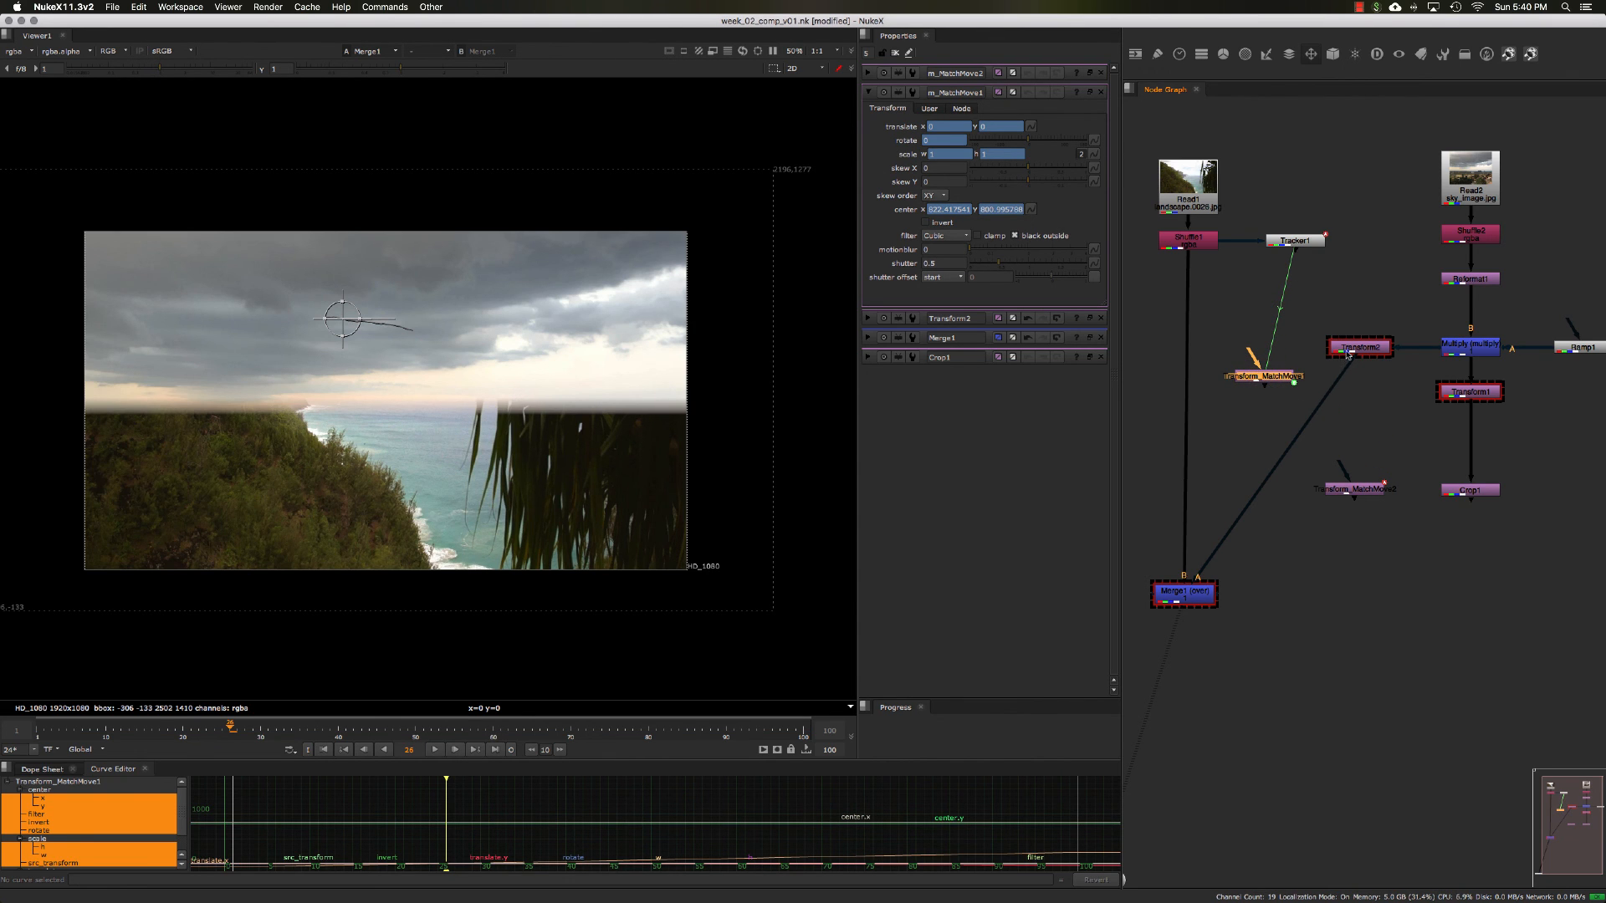
drag(1347, 497, 1351, 426)
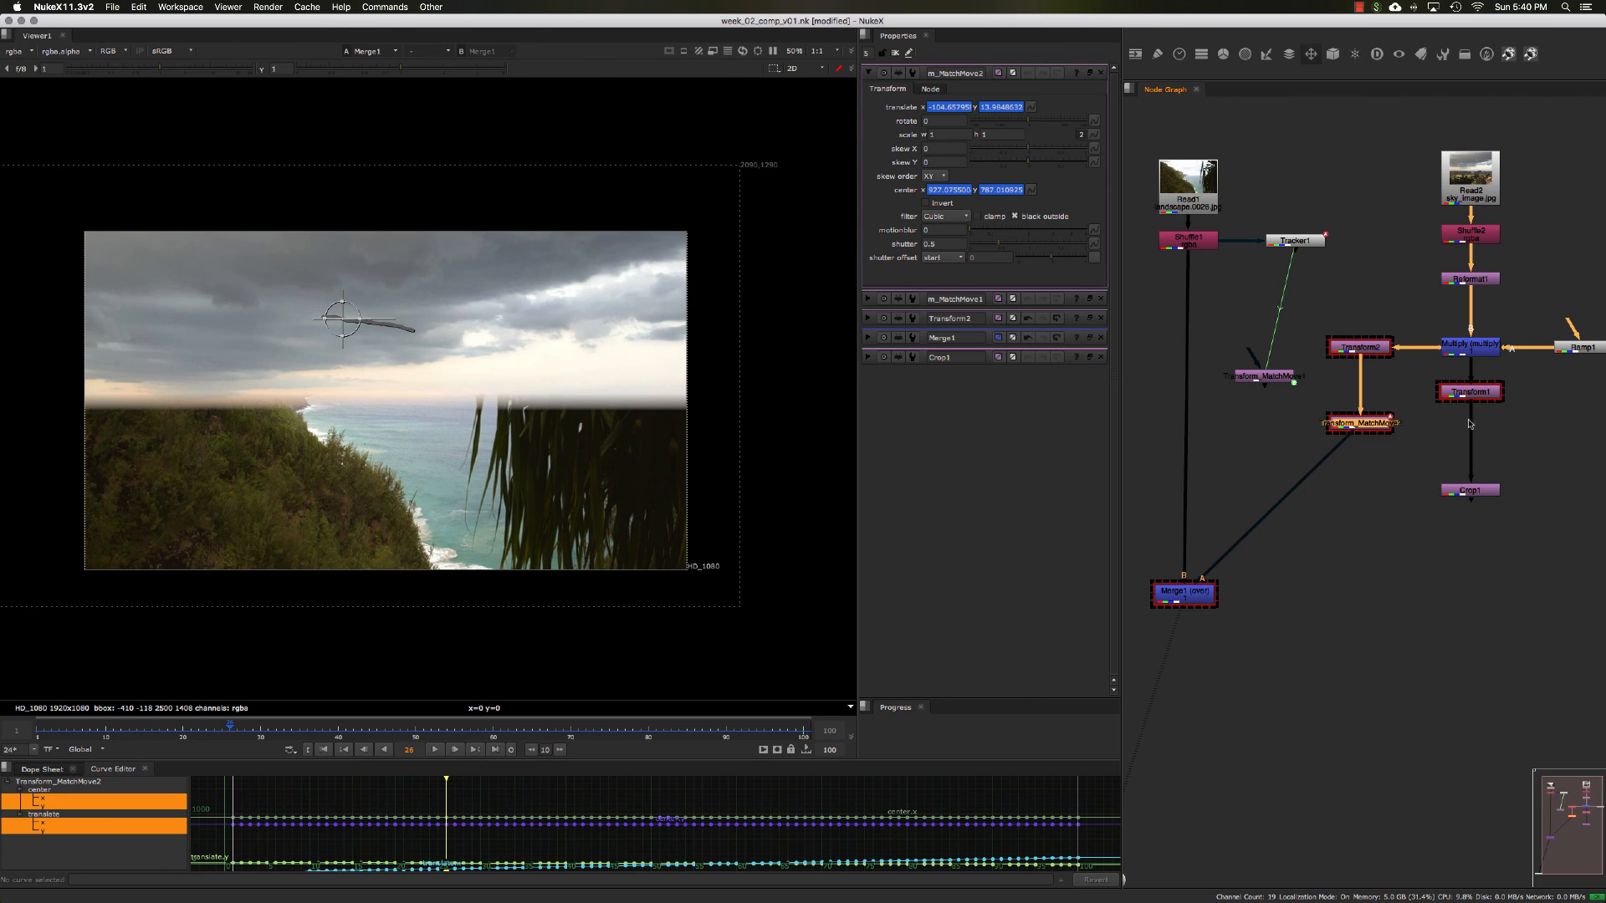
drag(1470, 435, 1357, 468)
- View the Merge and play the composite from the first frame
click(1189, 589)
key(1)
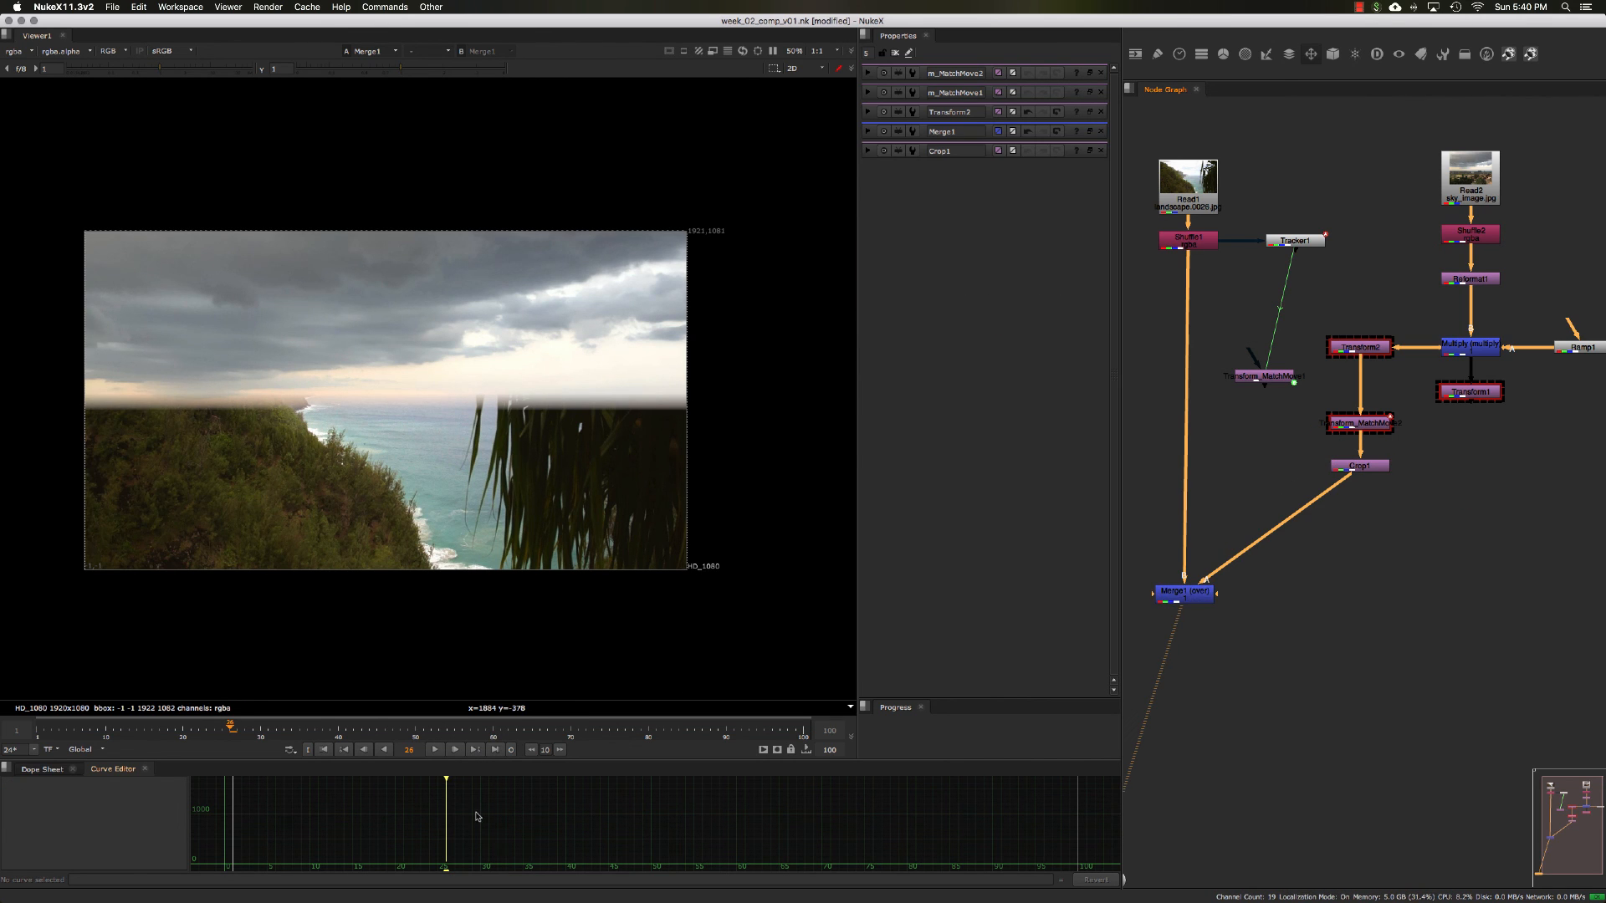
click(324, 749)
click(435, 749)
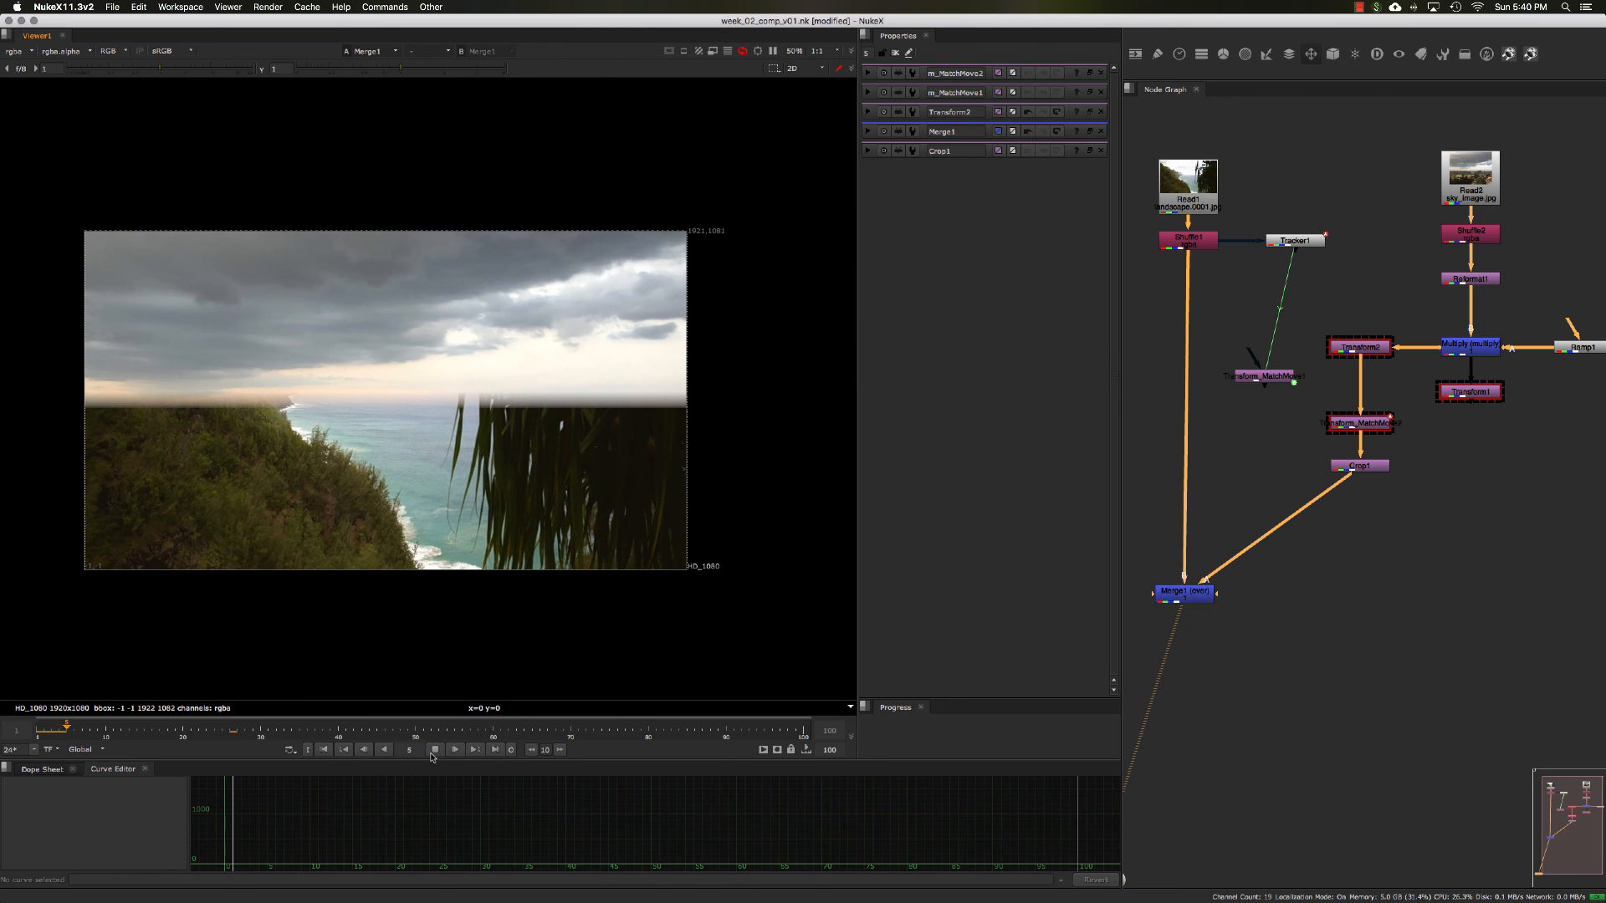